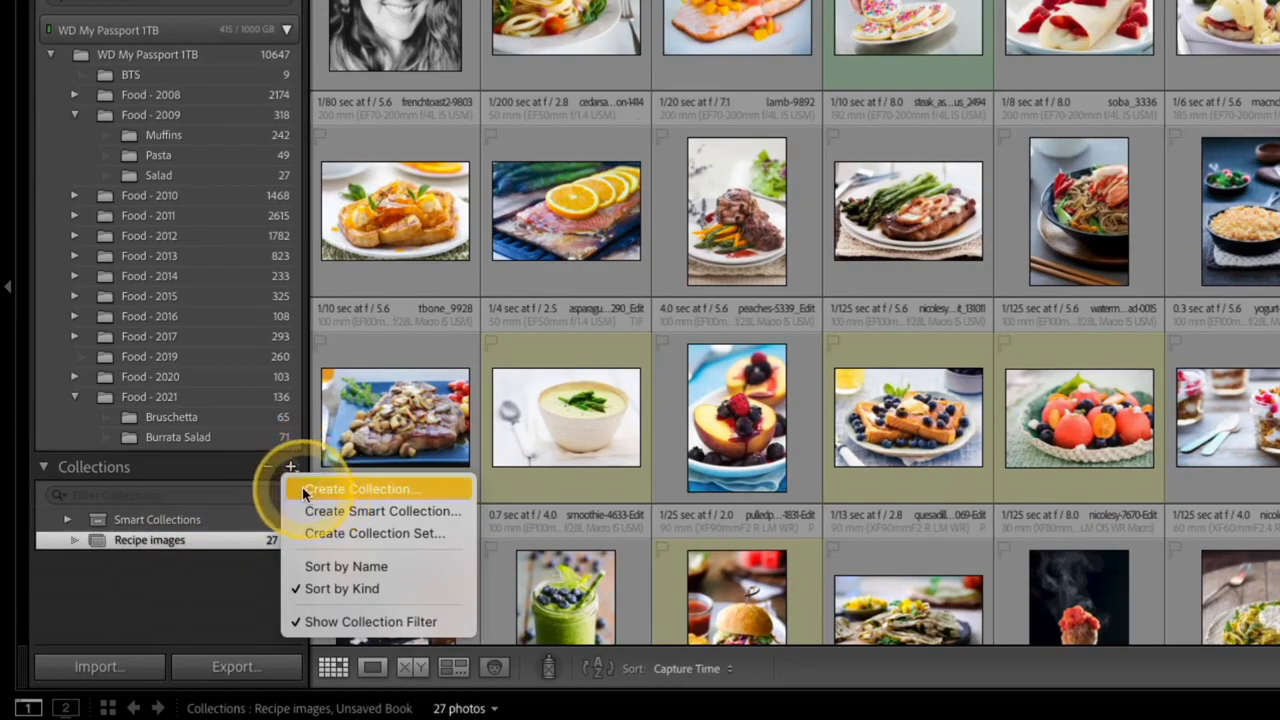
Open the Food - 2021 folder and filter its photos to show only the flagged picks
click(225, 575)
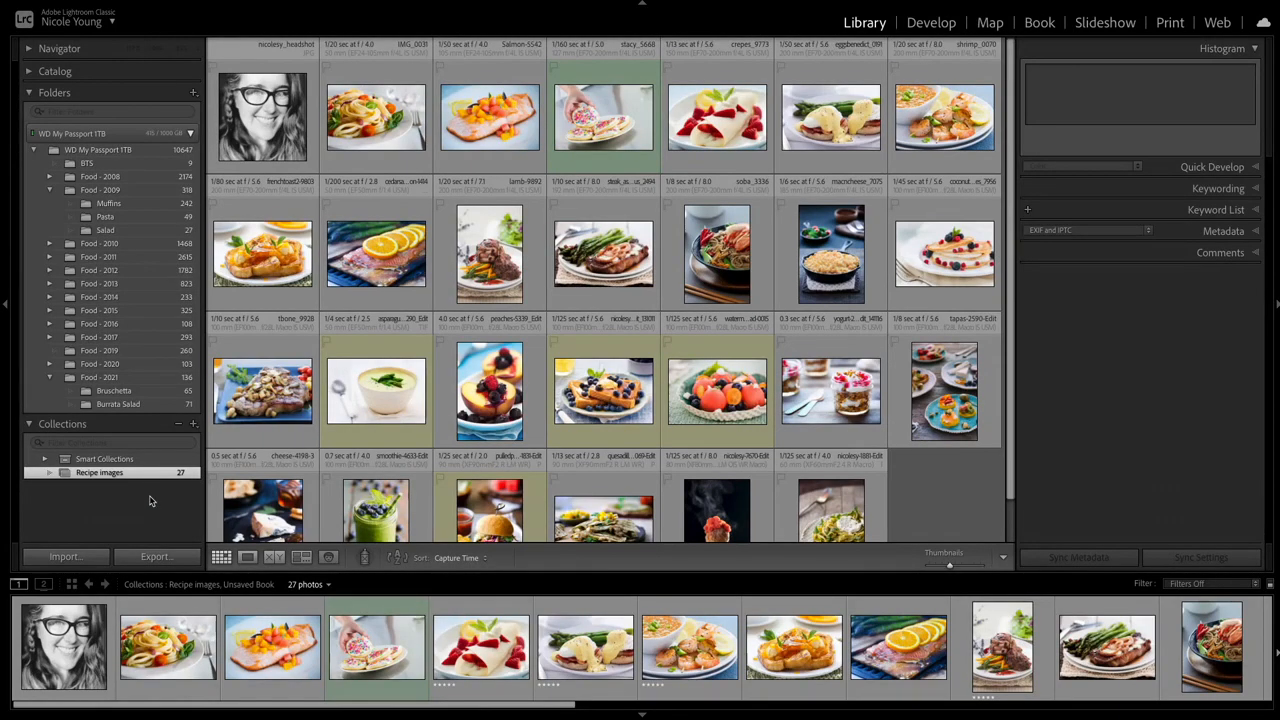
click(124, 378)
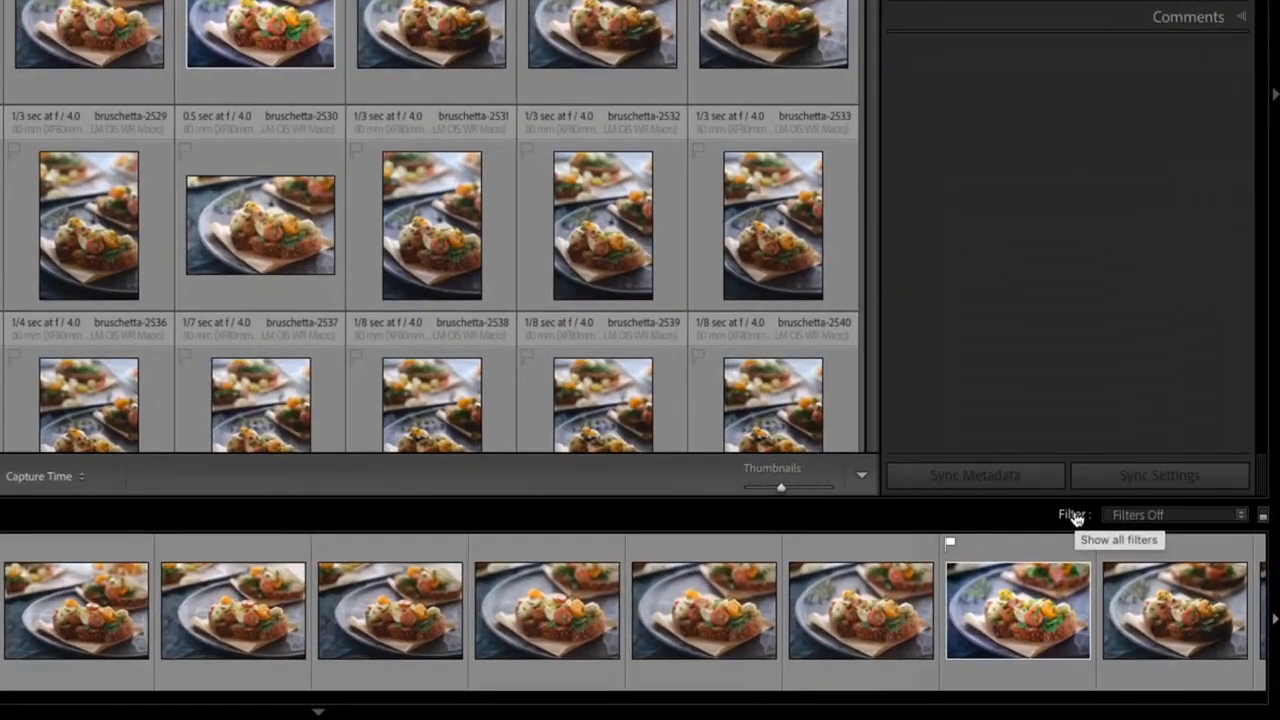
click(1074, 515)
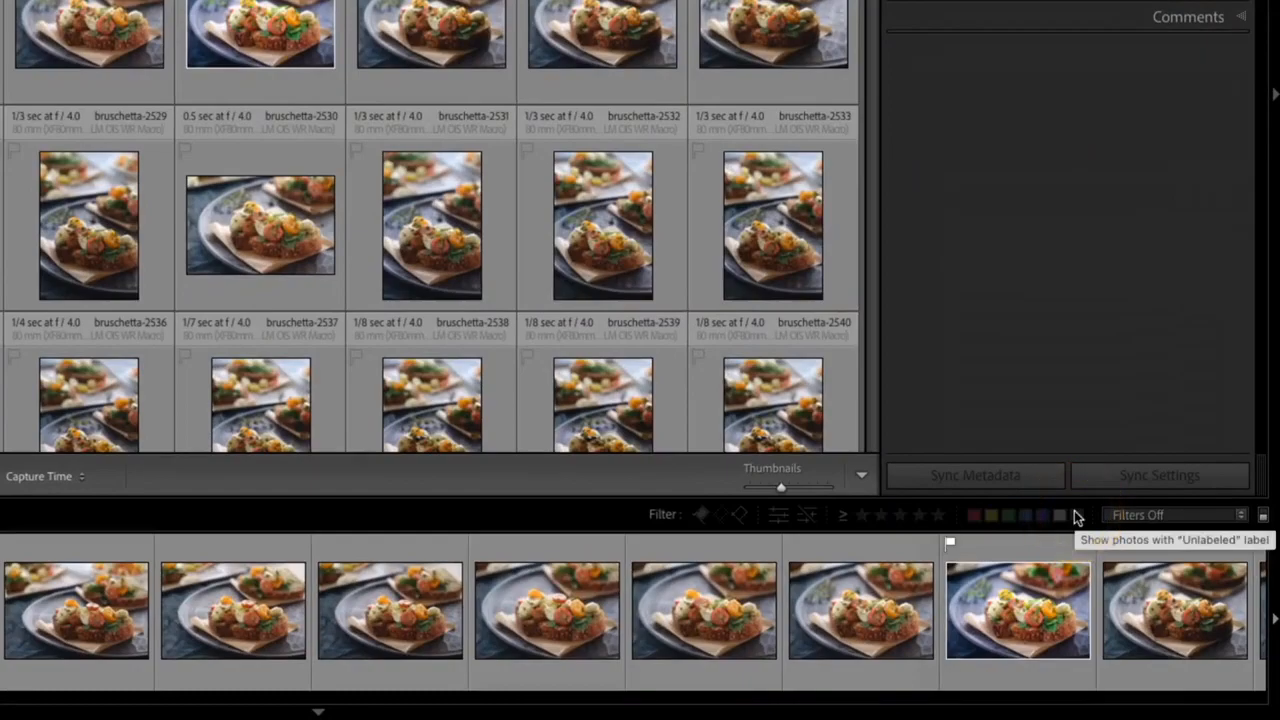
click(701, 516)
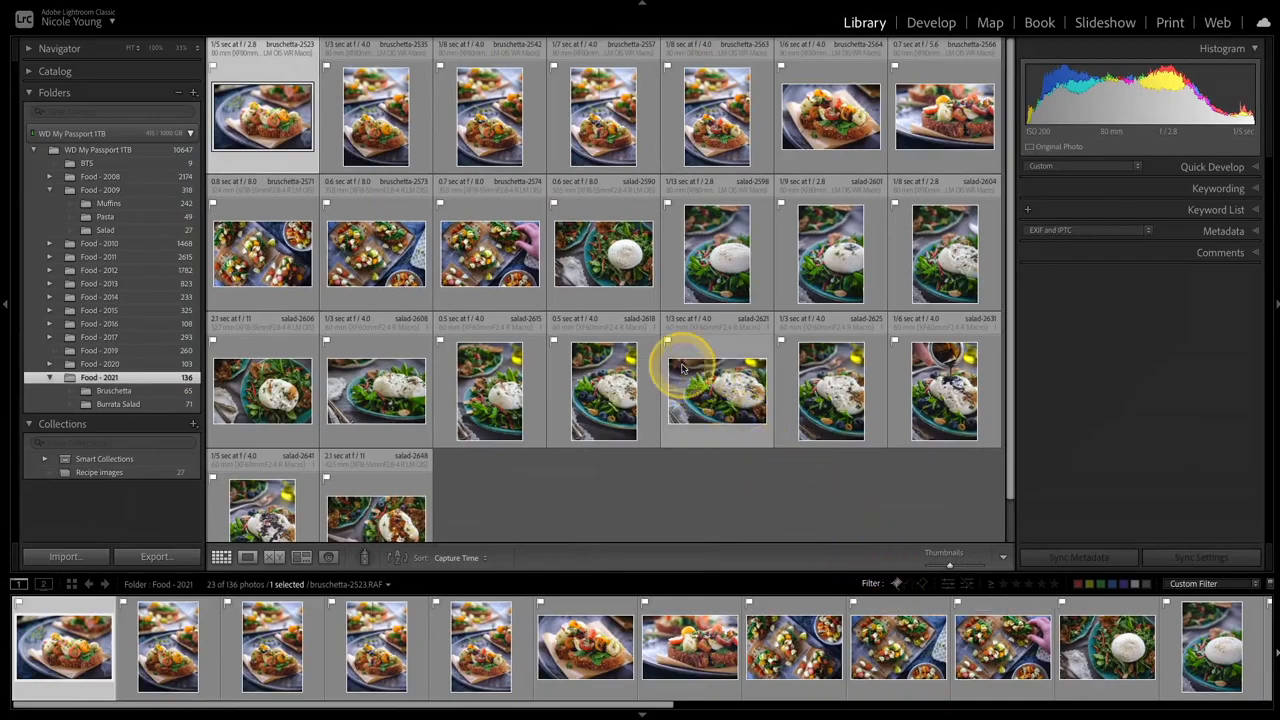
Add the photo bruschetta-2542 to the Recipe images collection
click(497, 140)
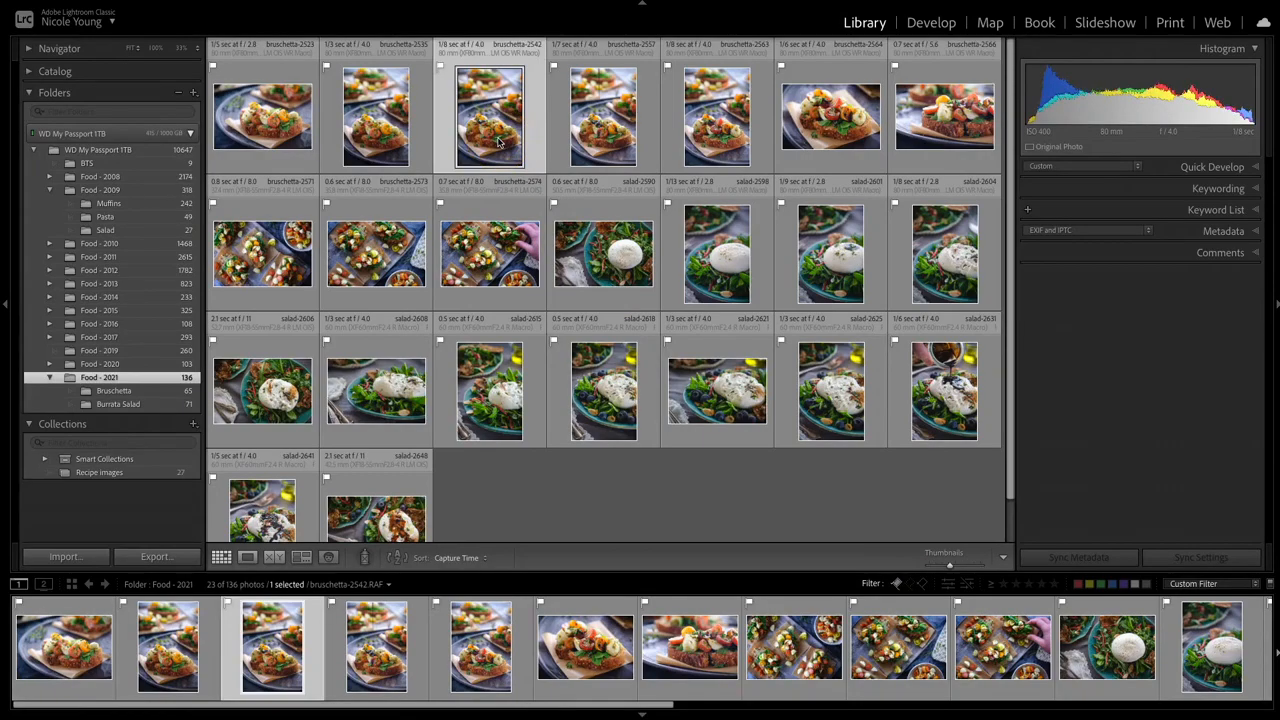
drag(497, 140, 127, 476)
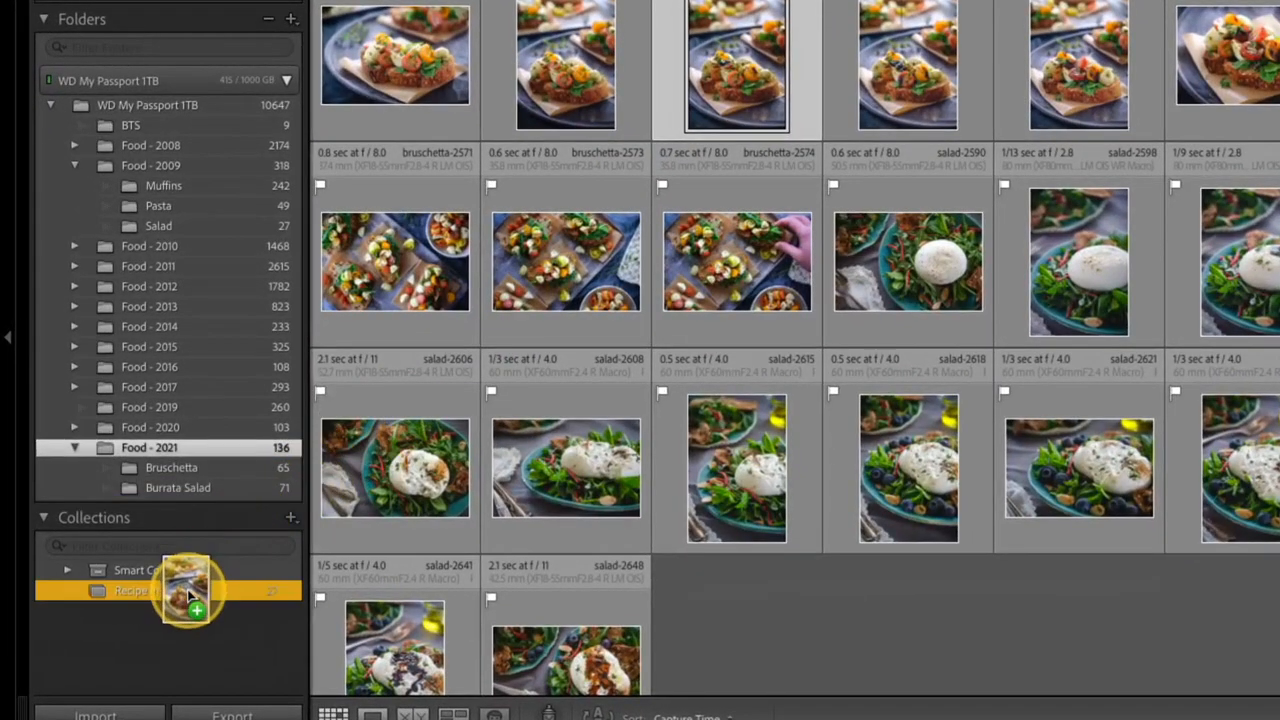
drag(188, 591, 187, 592)
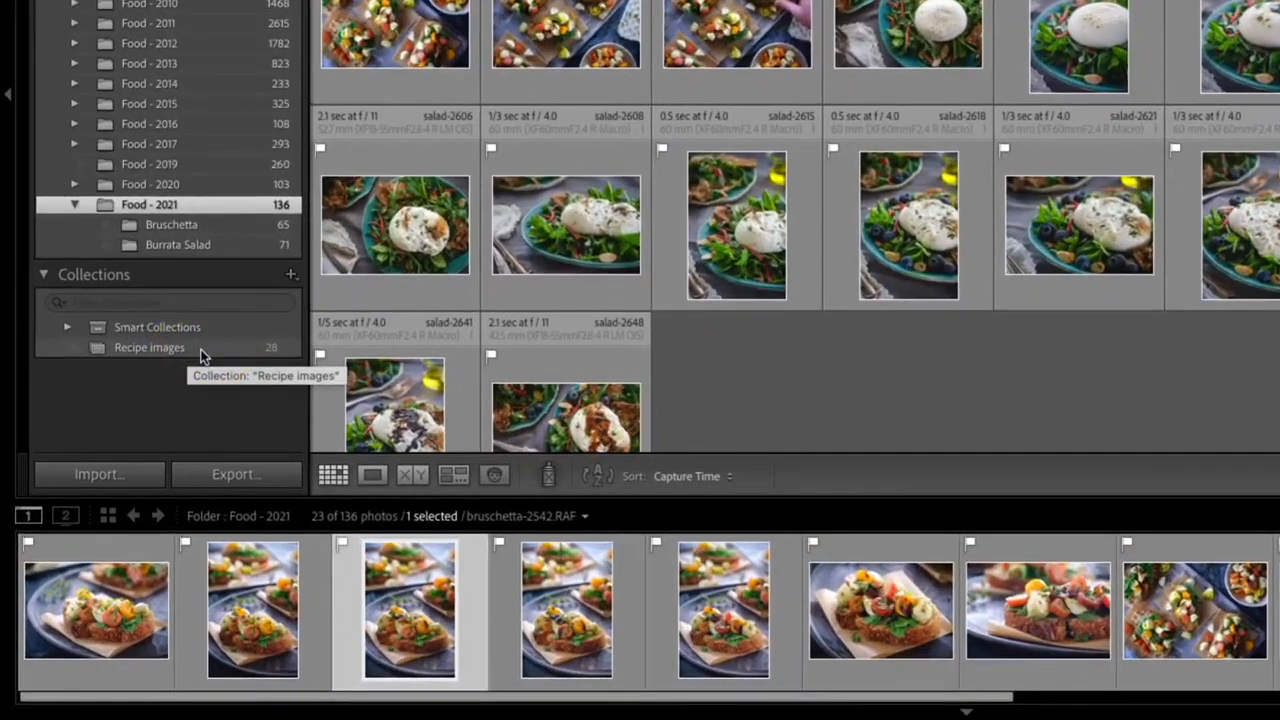
Set Recipe images as the target collection and toggle the selected bruschetta photo out of it and back in
right_click(202, 356)
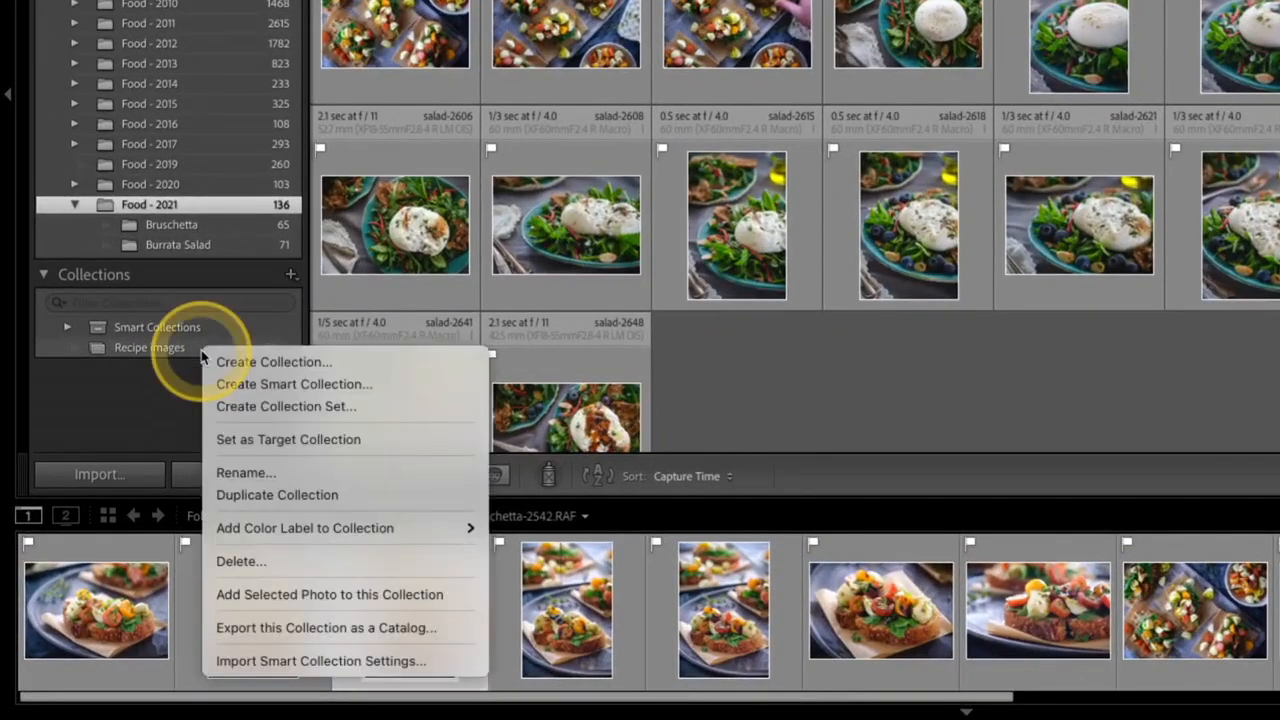
click(392, 443)
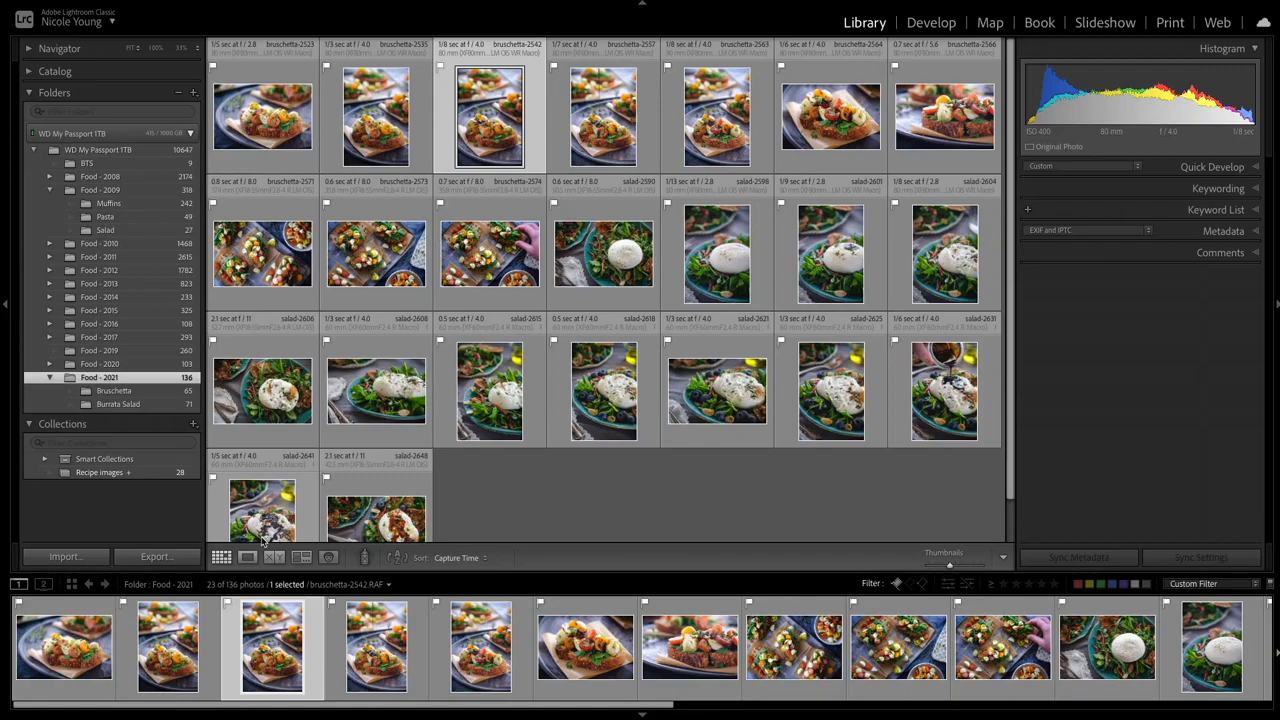
key(b)
key(b)
Add the photo salad-2648 to the target collection
scroll(223, 506, down, 1)
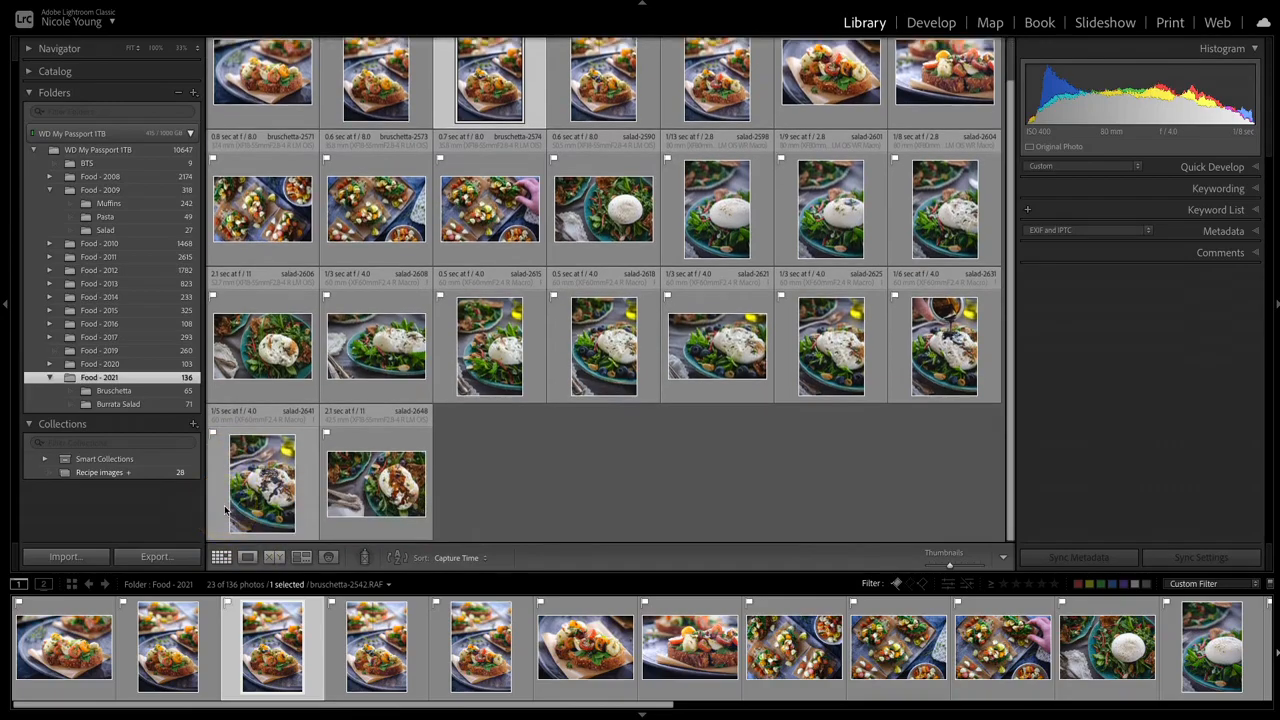
click(376, 485)
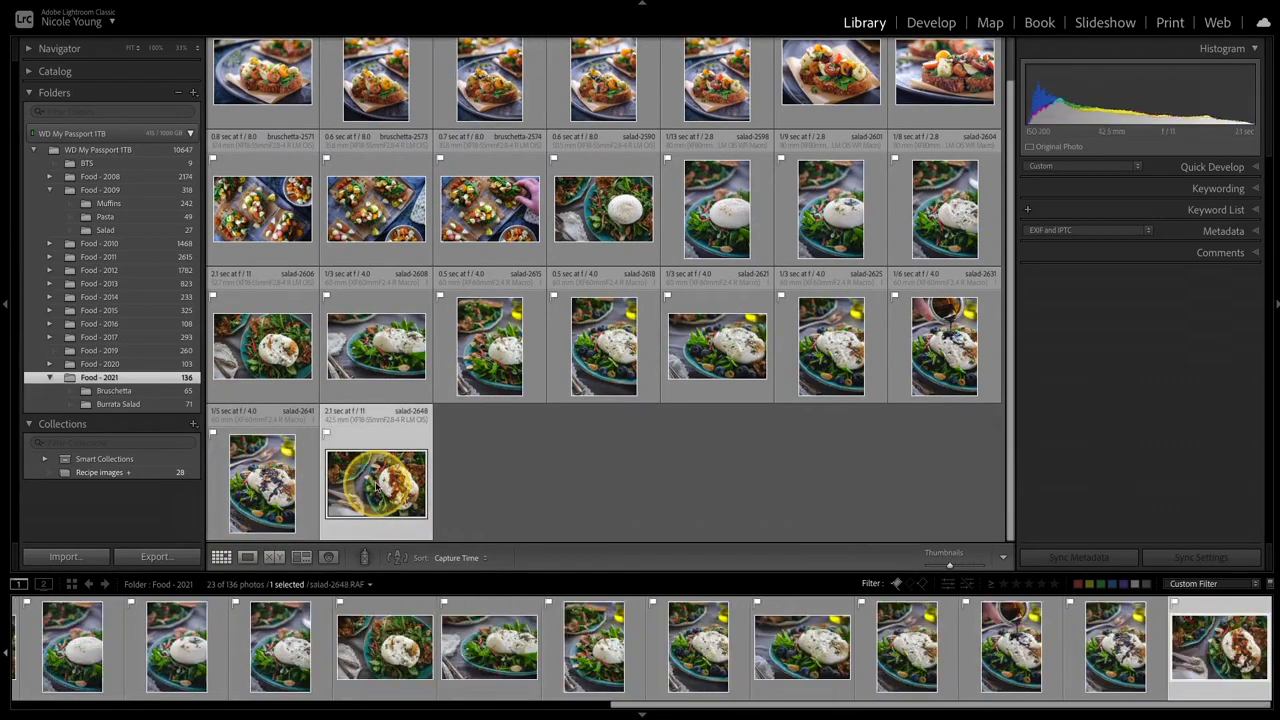
key(b)
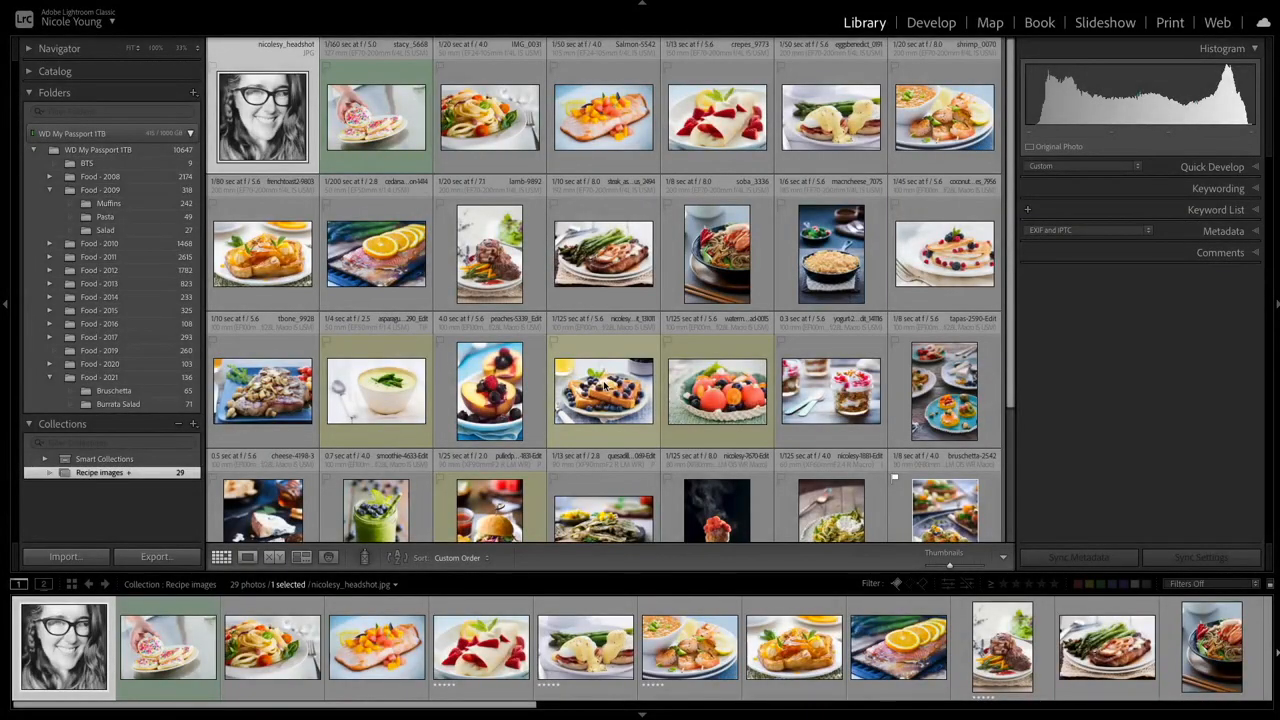
Open the Recipe images collection in the Book module and show the book from its cover
click(150, 472)
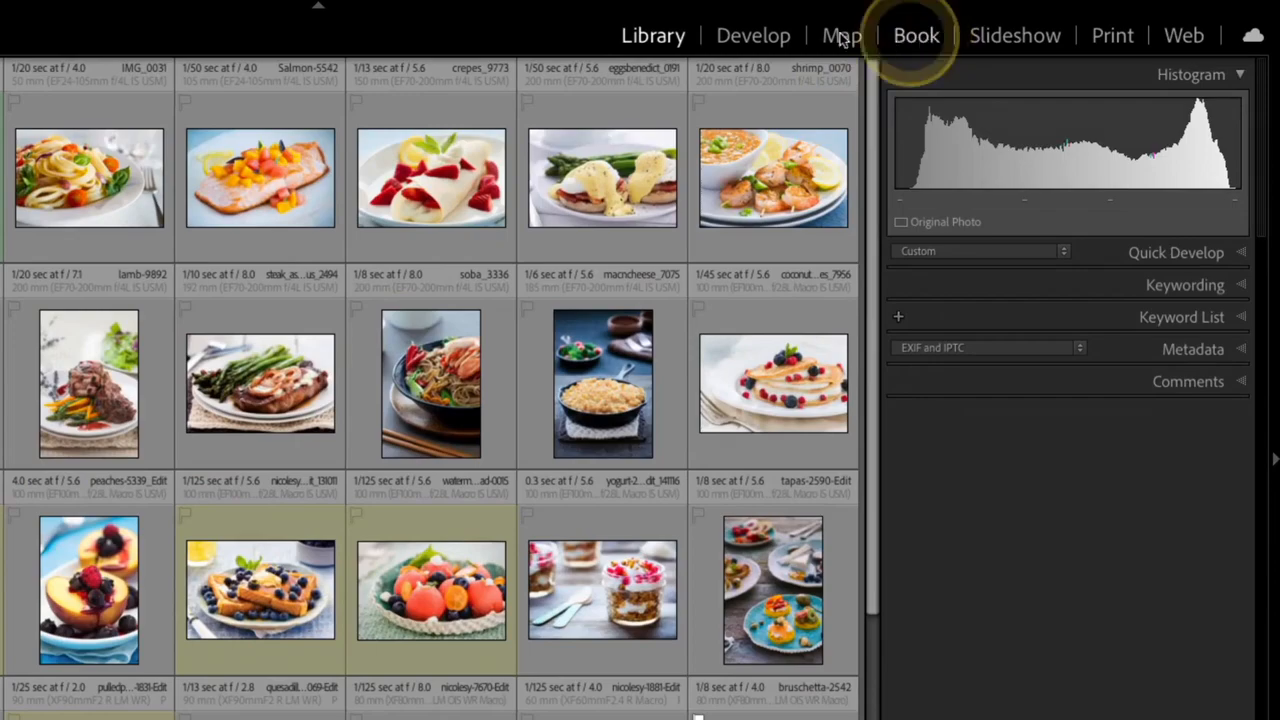
right_click(548, 37)
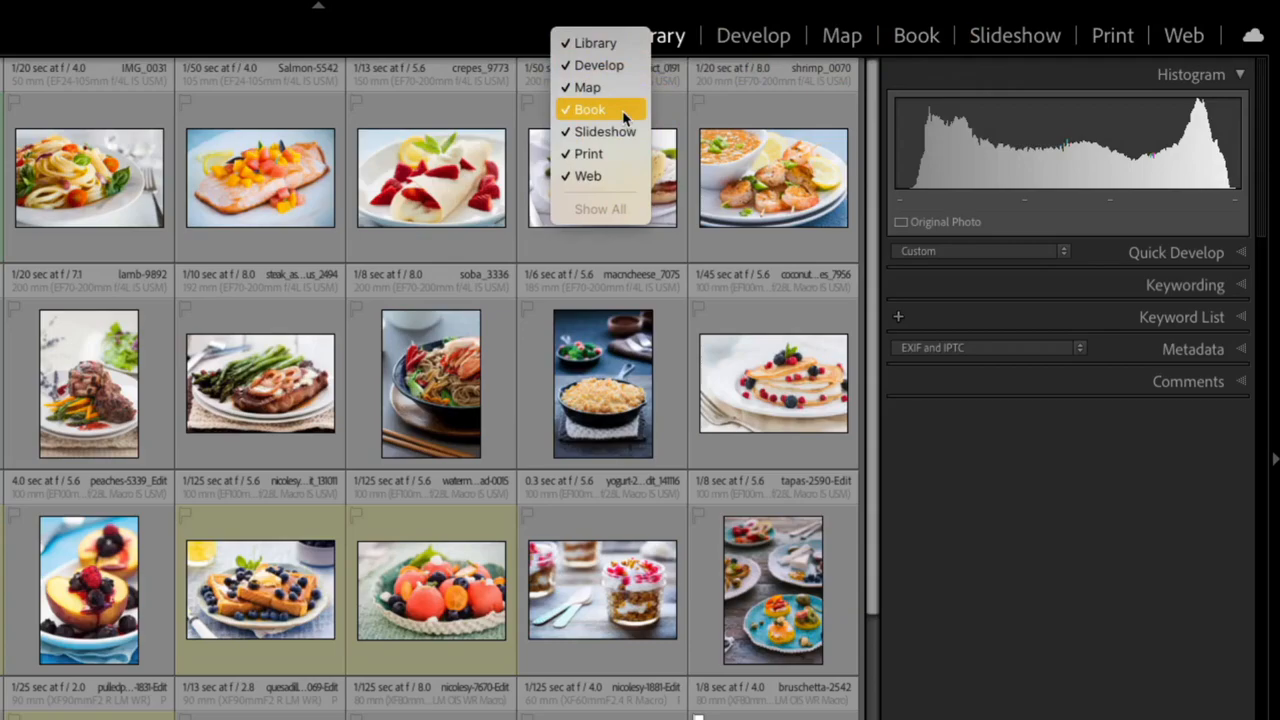
click(914, 42)
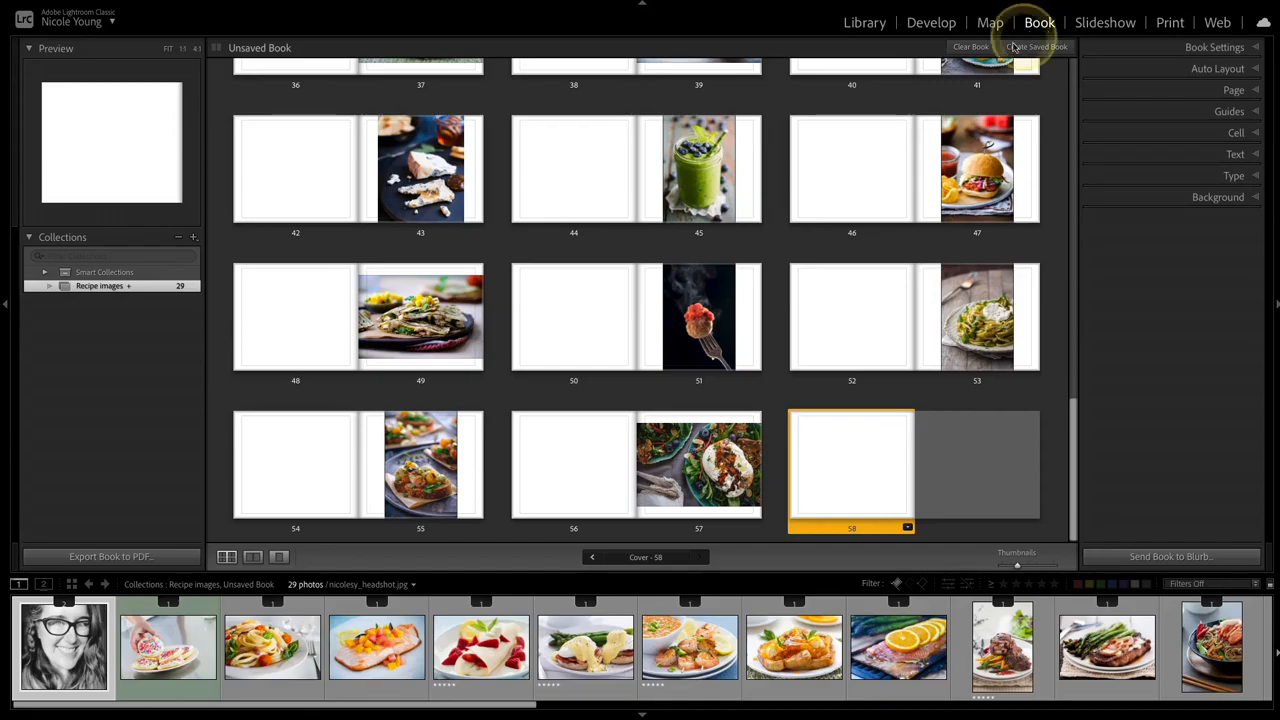
scroll(760, 262, up, 4)
scroll(760, 262, up, 10)
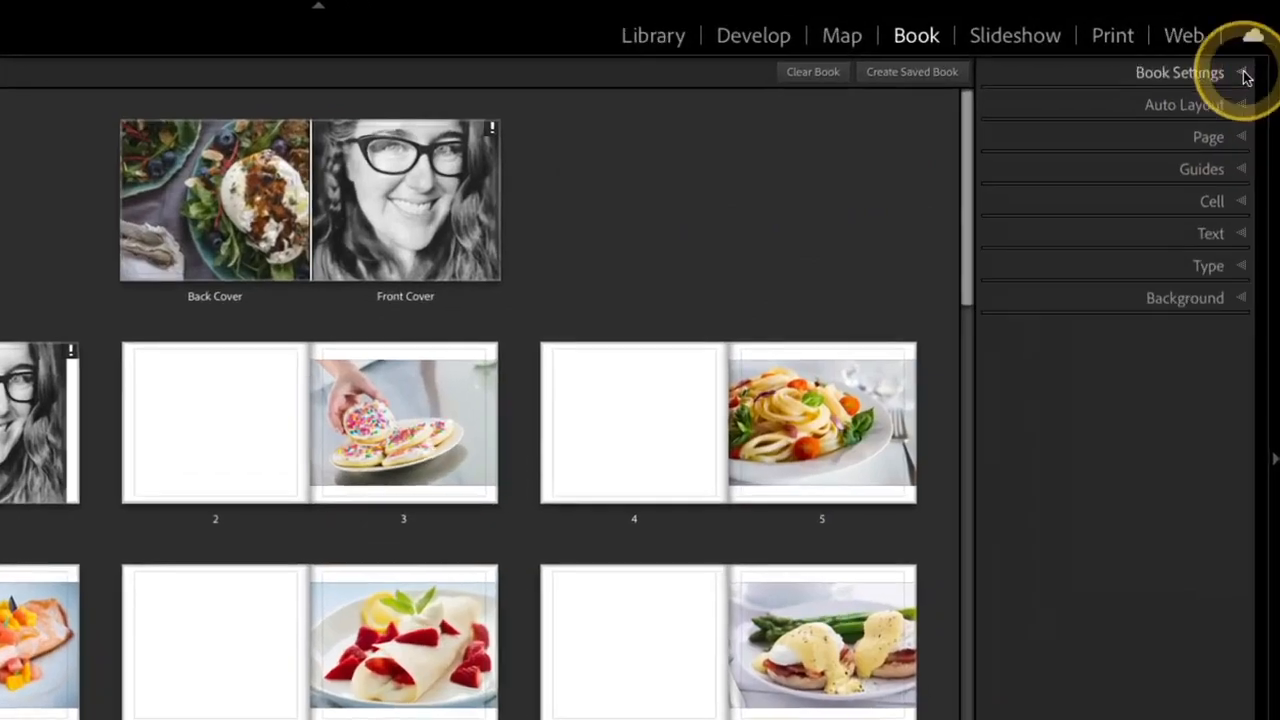
Review the available book types in the Book Settings, keeping Blurb Photo Book selected
click(1243, 75)
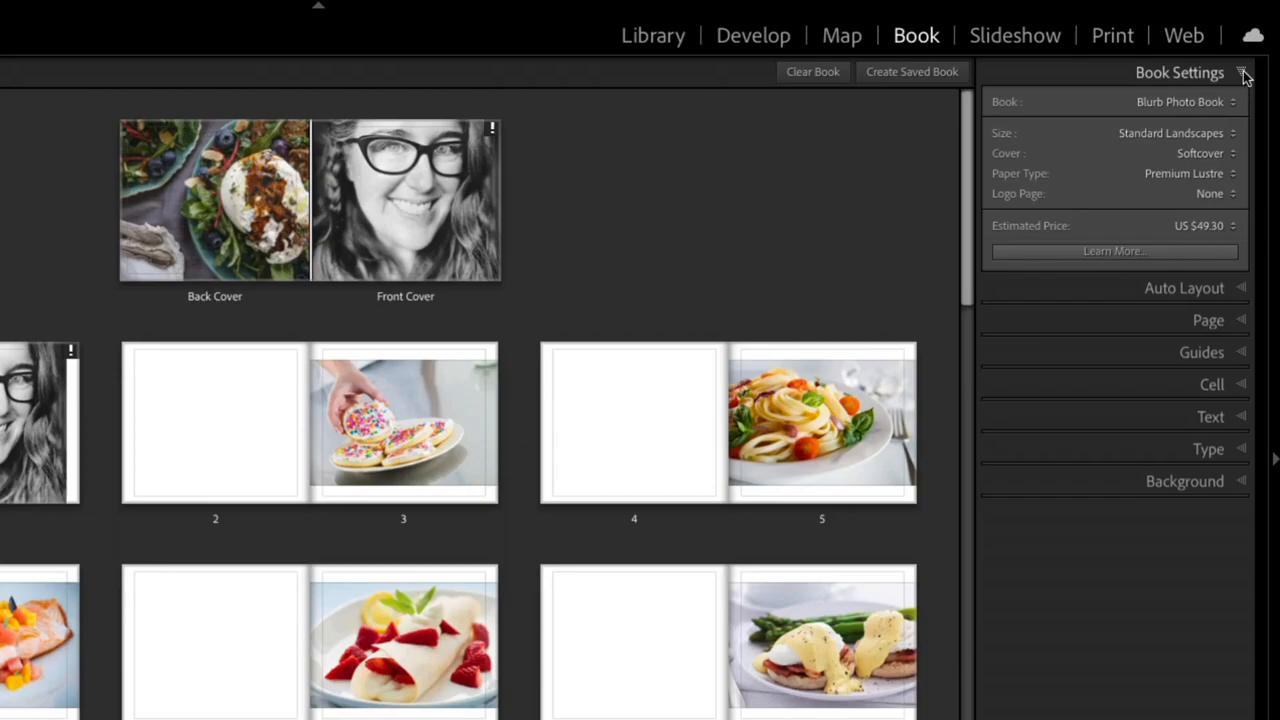
click(1222, 101)
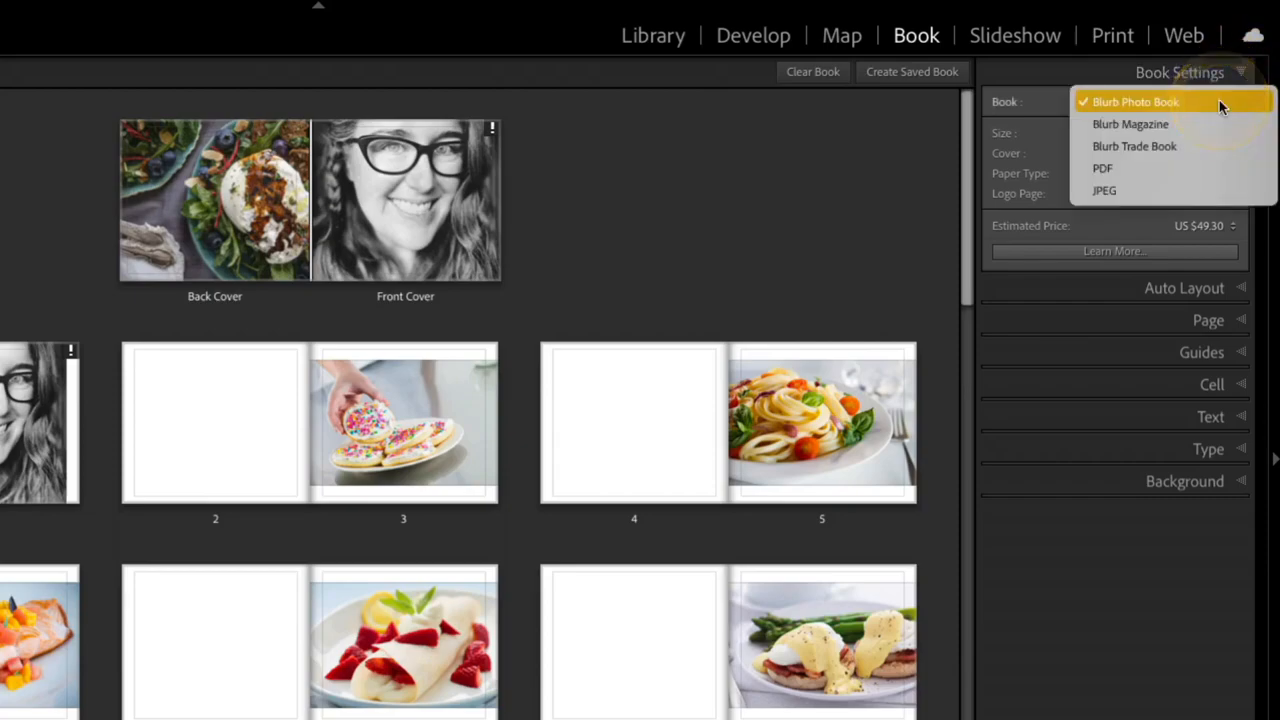
click(1192, 99)
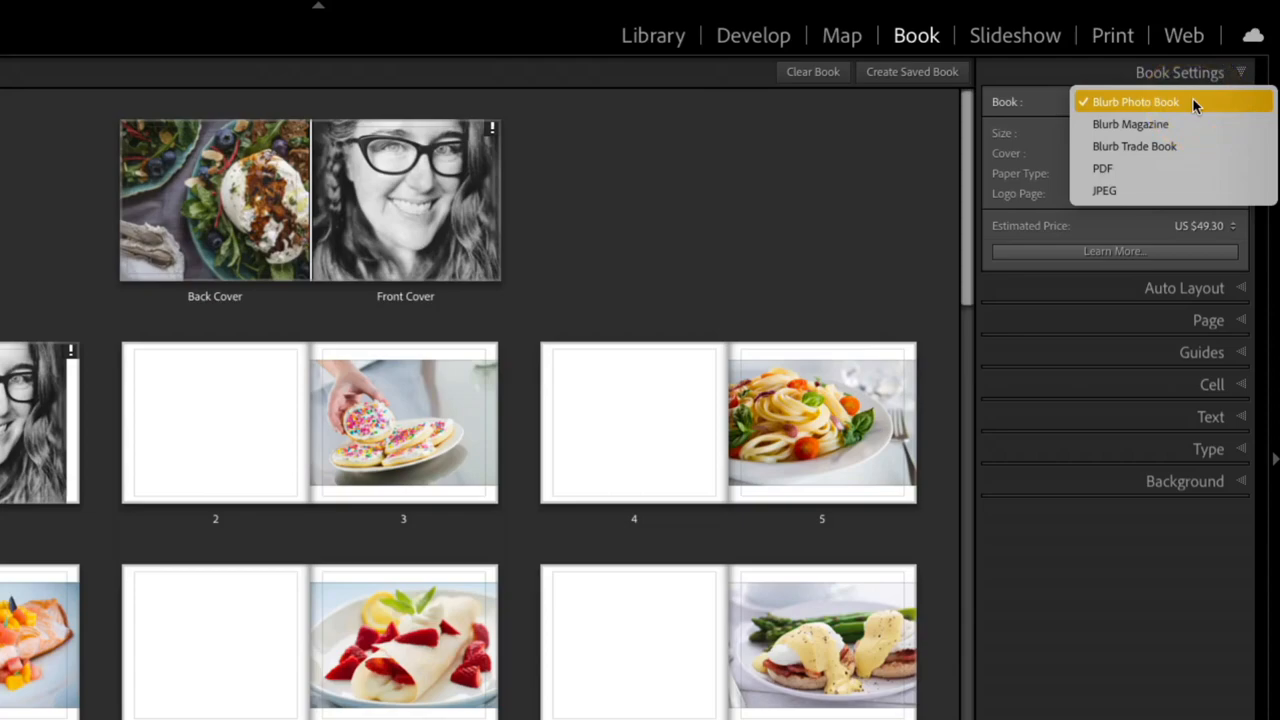
click(1188, 124)
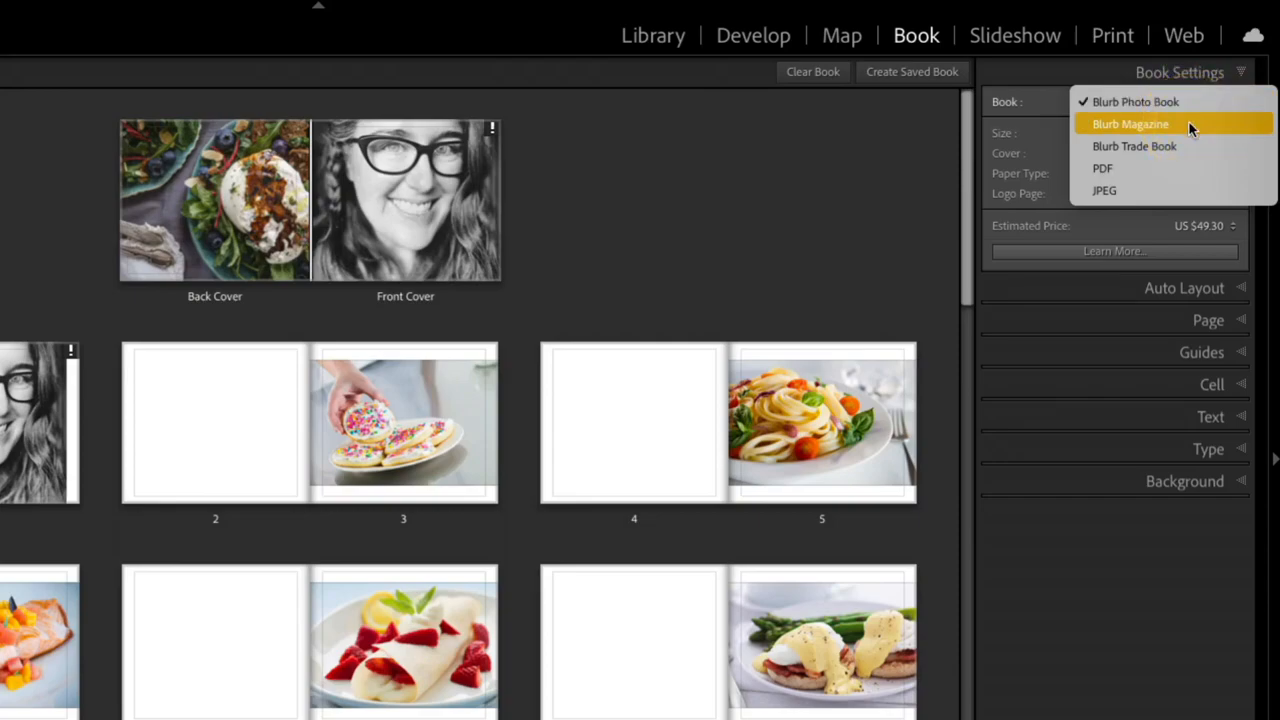
click(1196, 148)
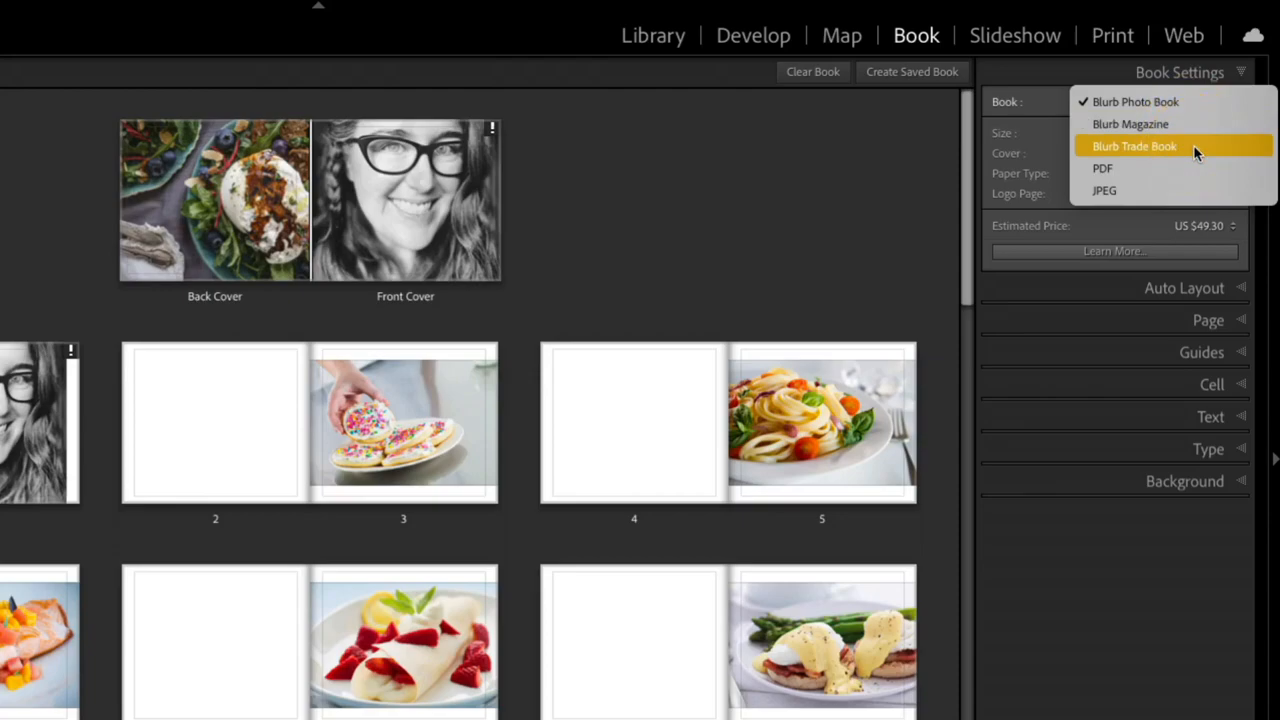
click(1197, 170)
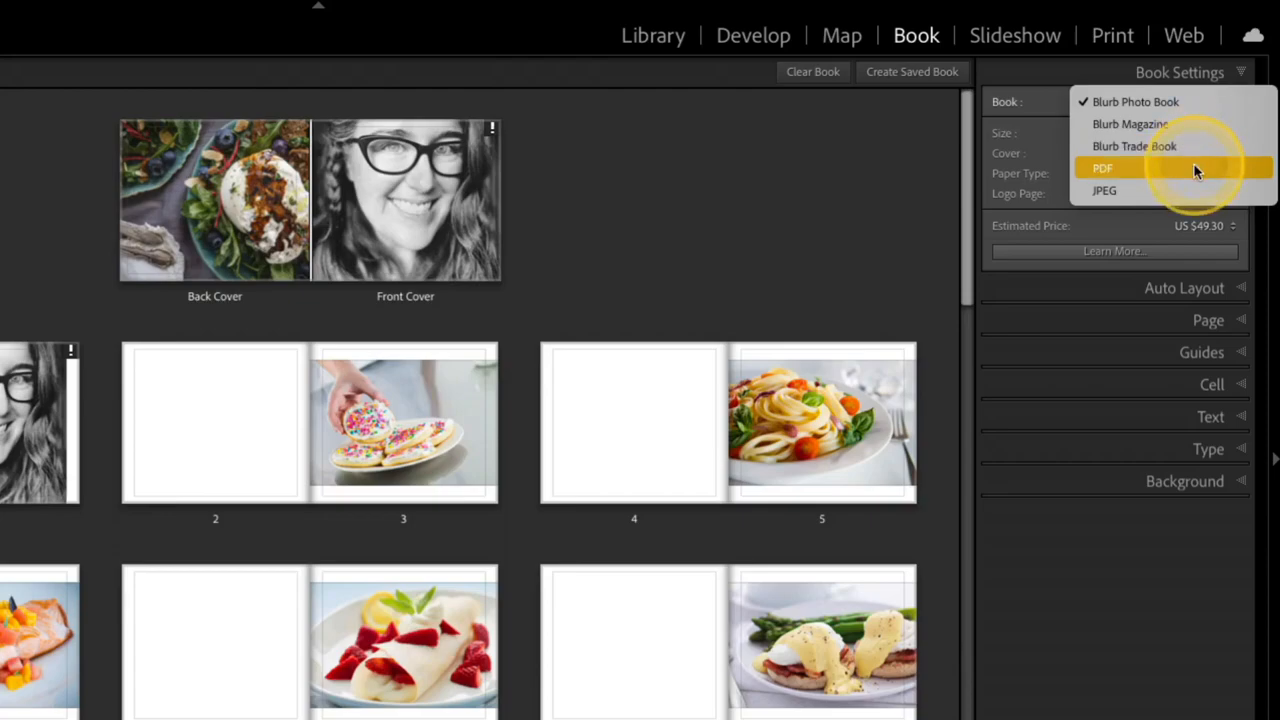
click(1190, 196)
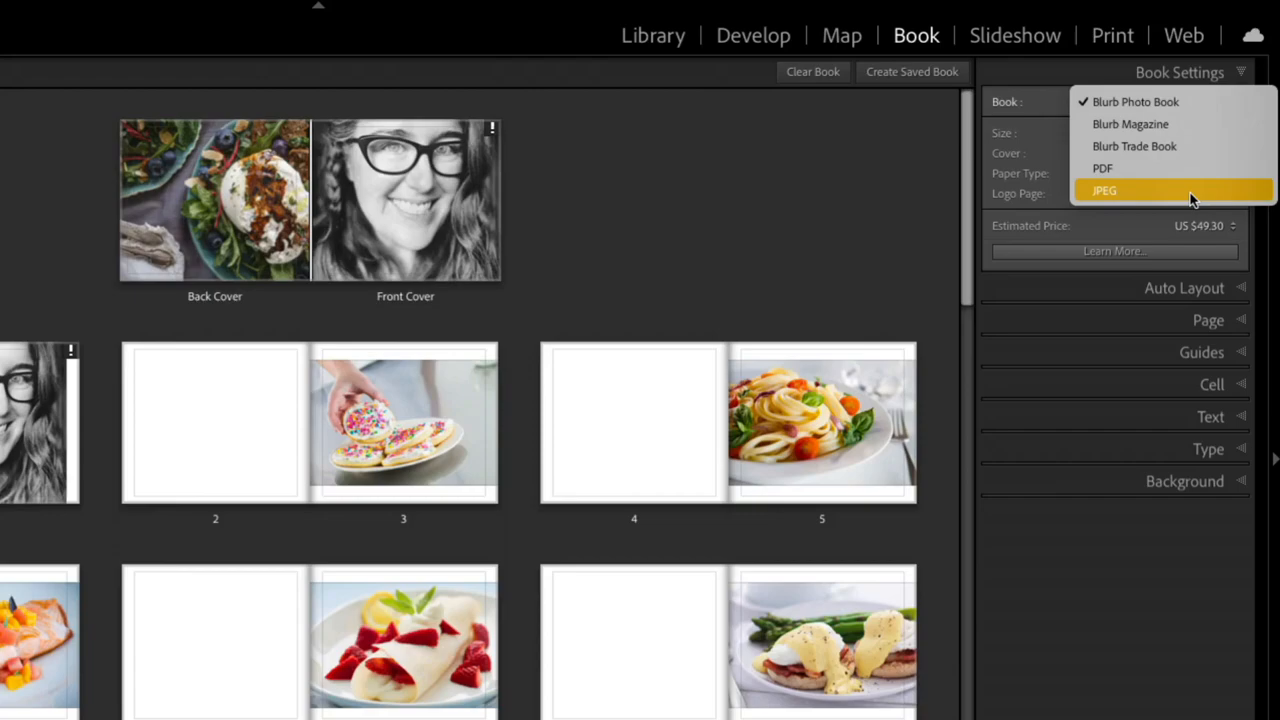
click(1202, 101)
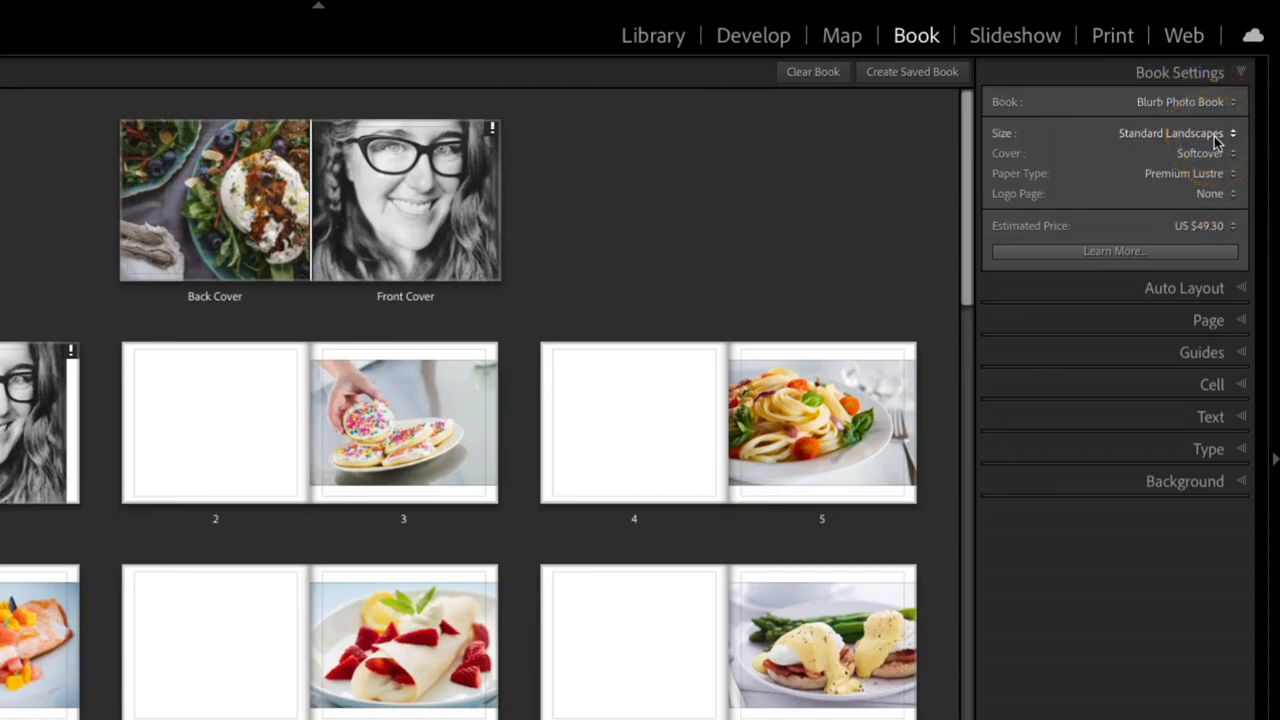
Change the book size to Small Square, 7 x 7 in, and relayout the pages
click(1216, 137)
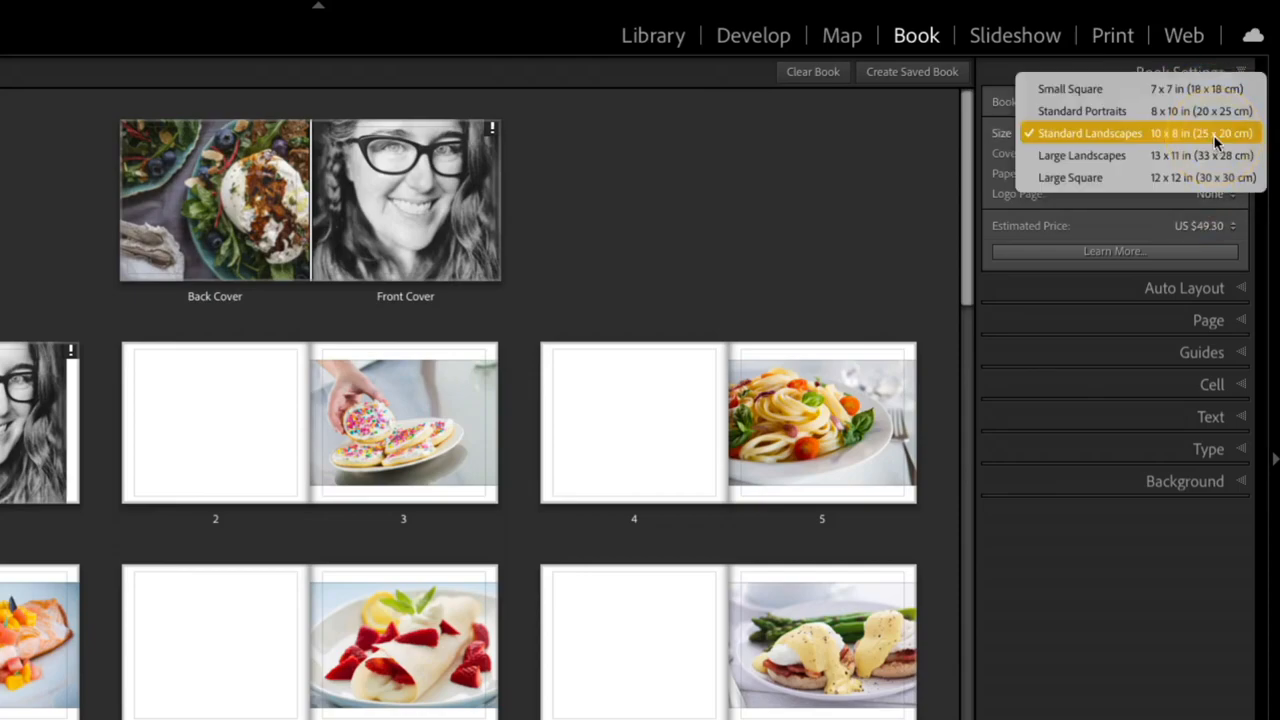
click(1183, 88)
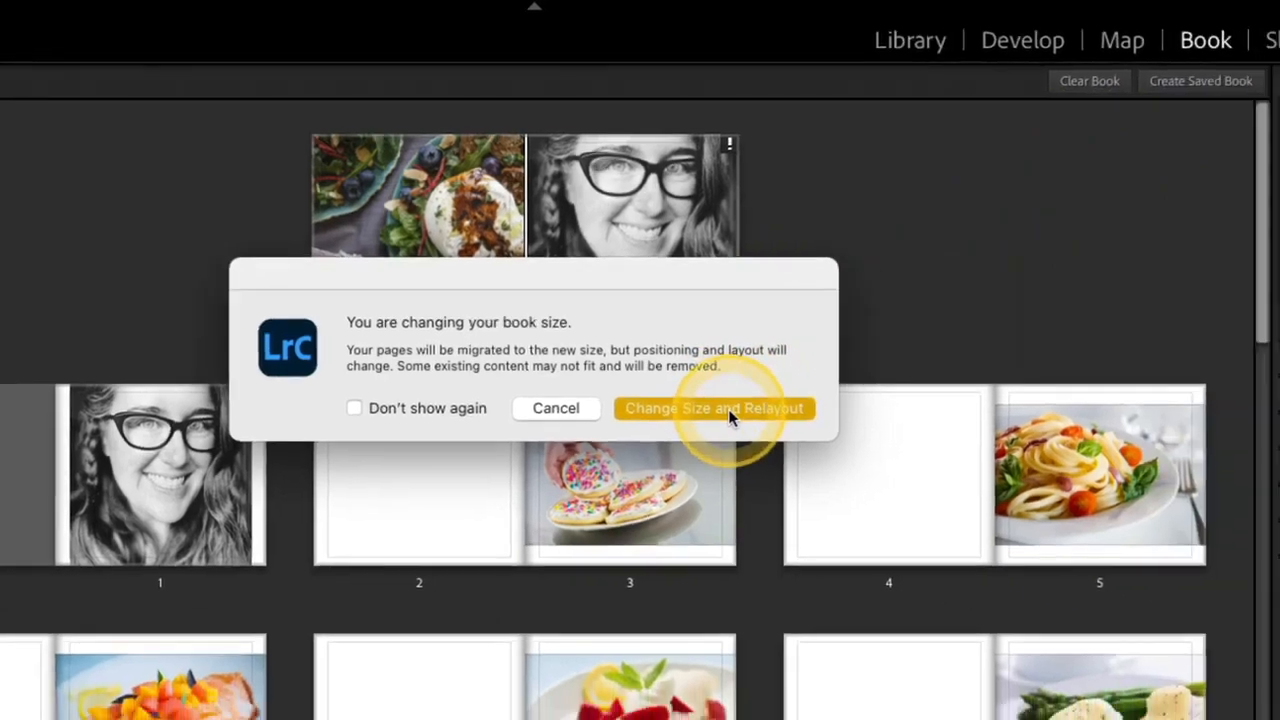
click(728, 409)
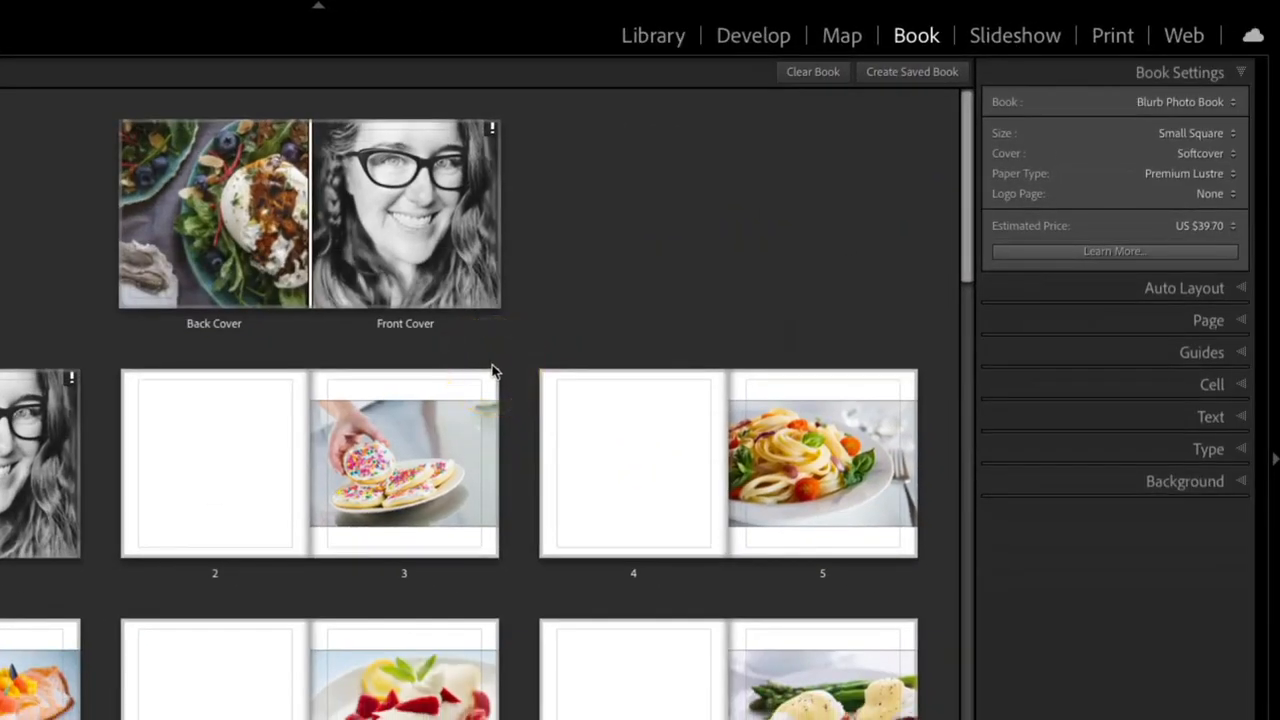
Change the book size to Standard Portraits, 8 x 10 in, and relayout the pages
click(1192, 134)
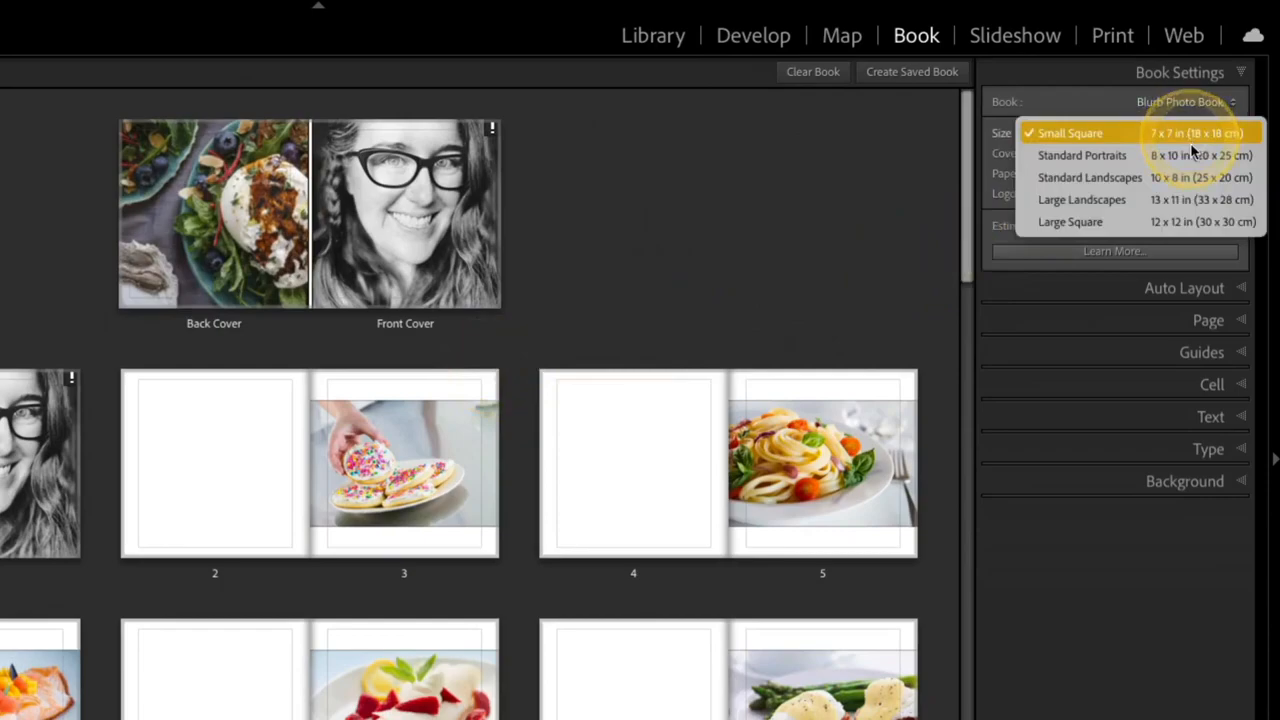
click(1193, 156)
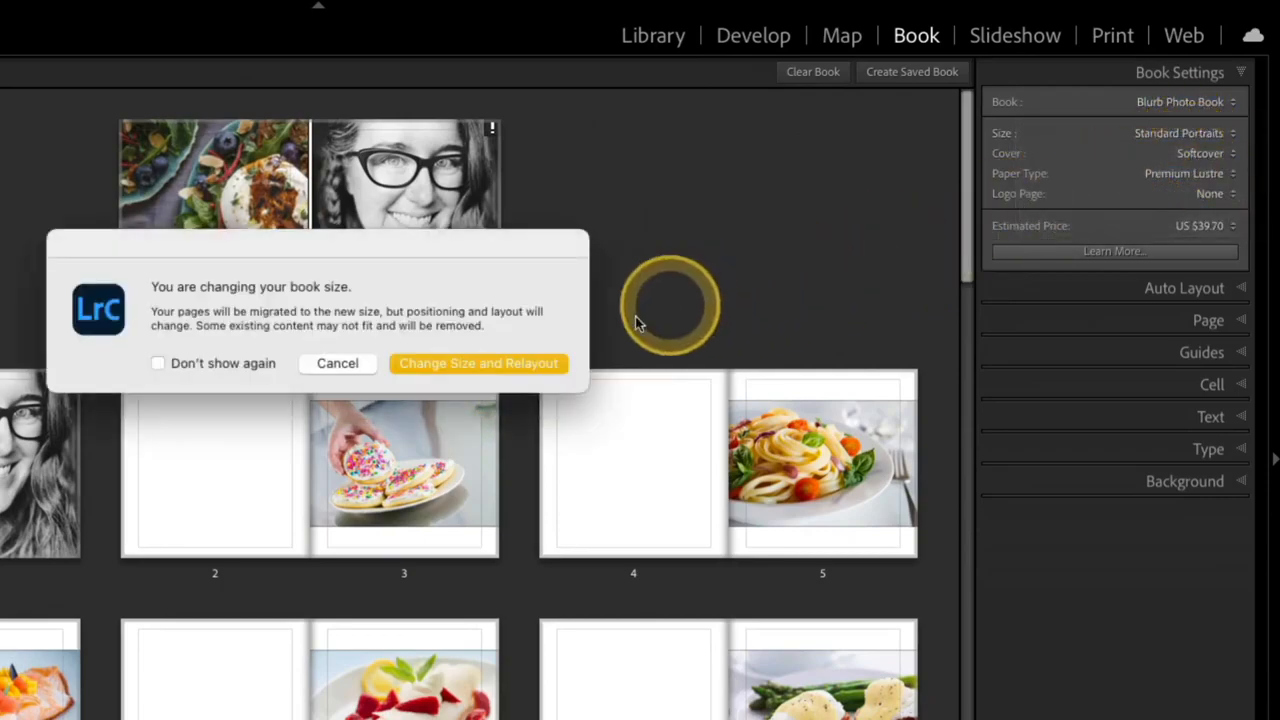
click(531, 360)
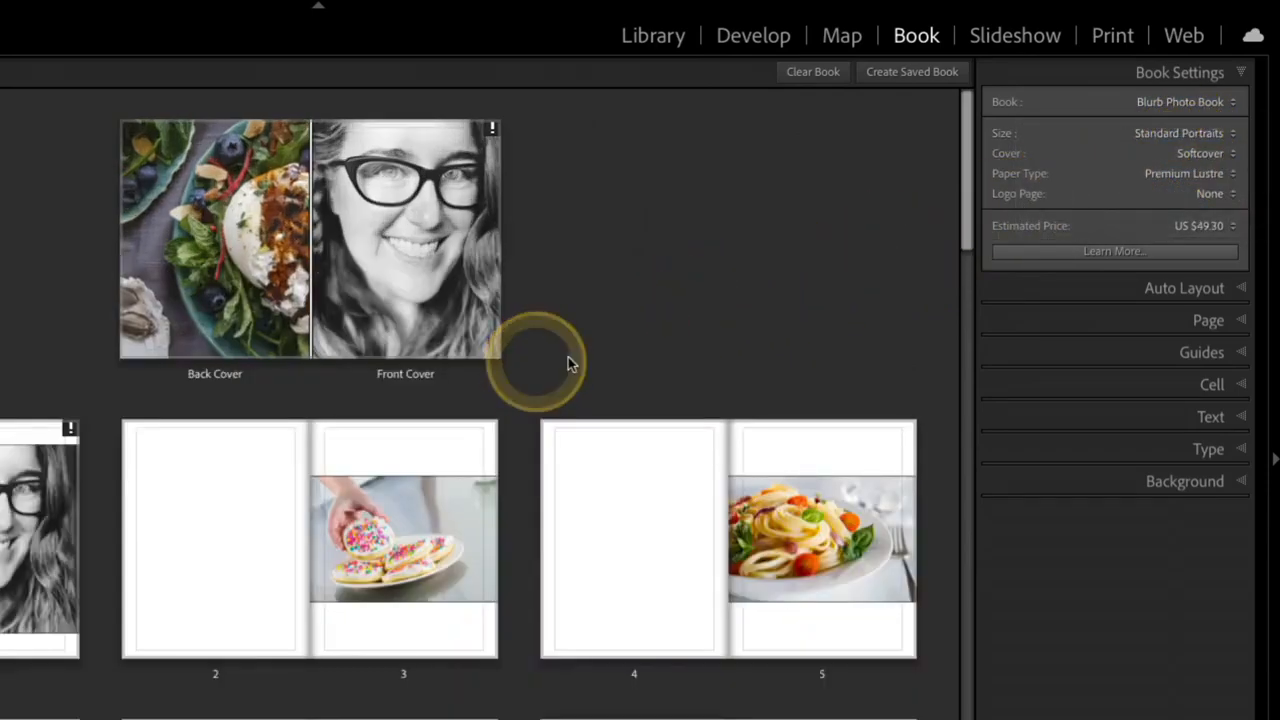
Change the book size to Large Landscapes, 13 x 11 in, and relayout the pages
click(1210, 134)
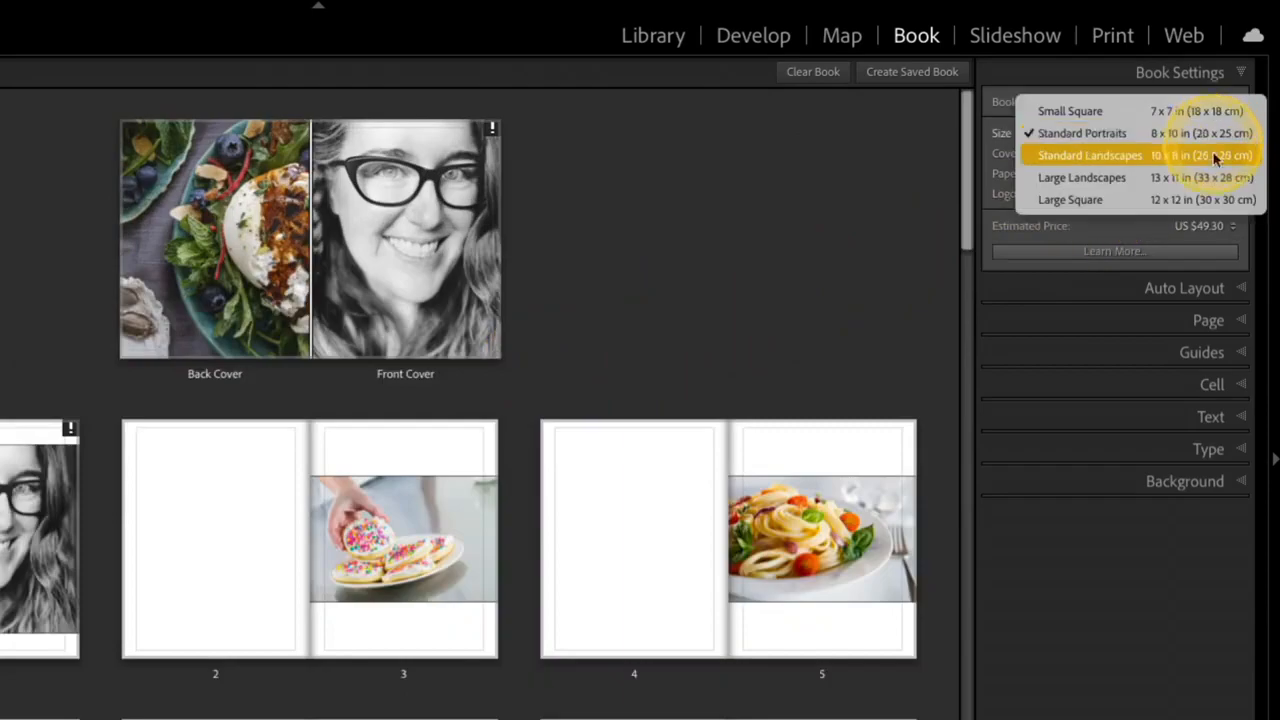
click(1214, 182)
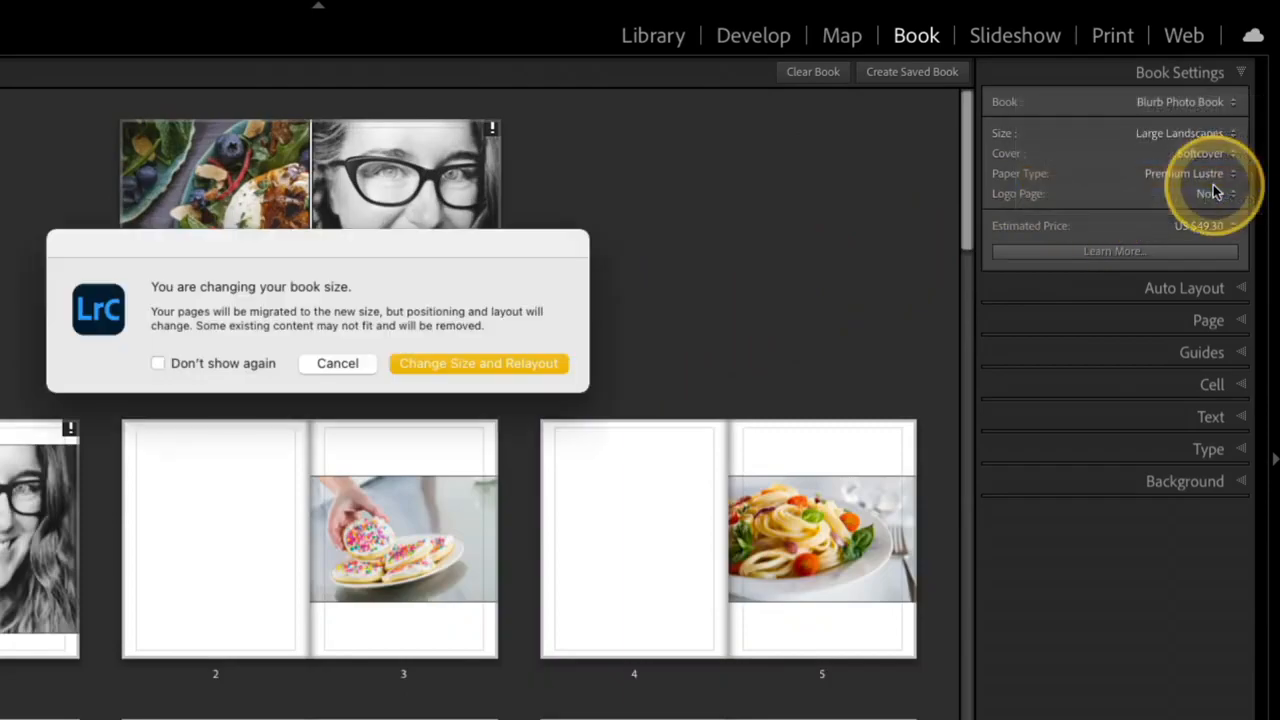
click(510, 363)
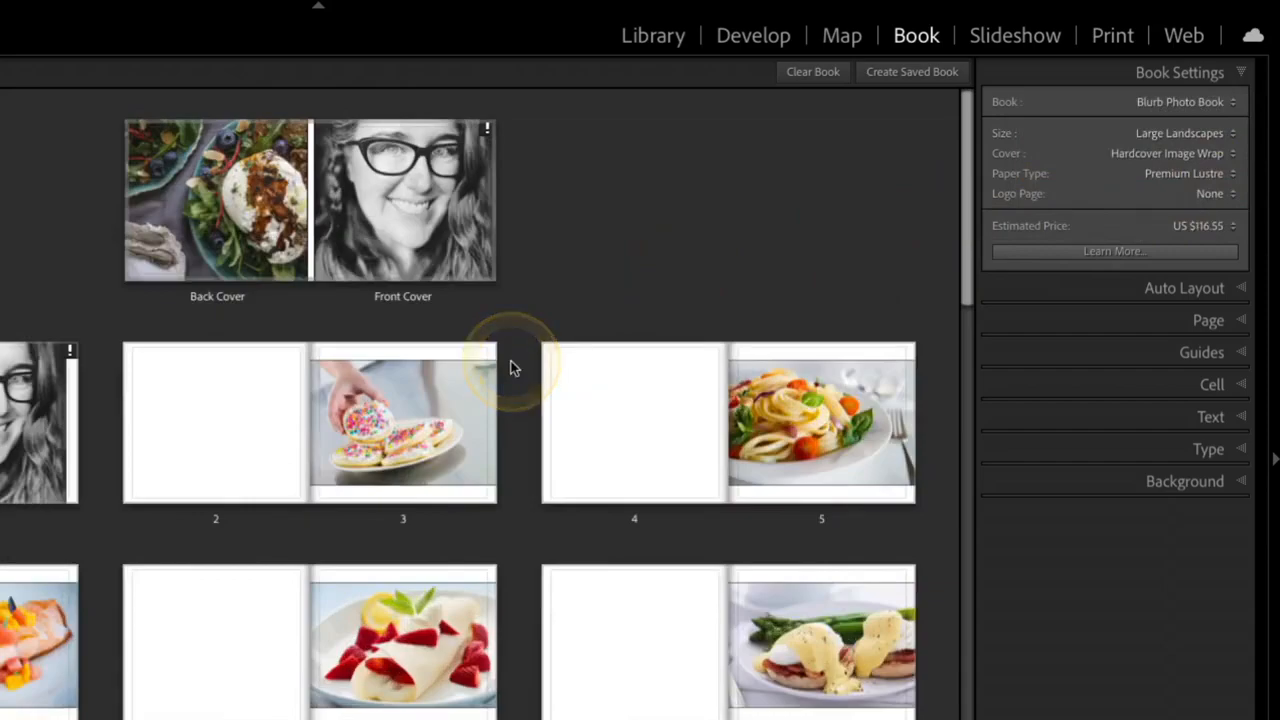
Change the book size to Large Square, 12 x 12 in, and relayout the pages
click(1210, 133)
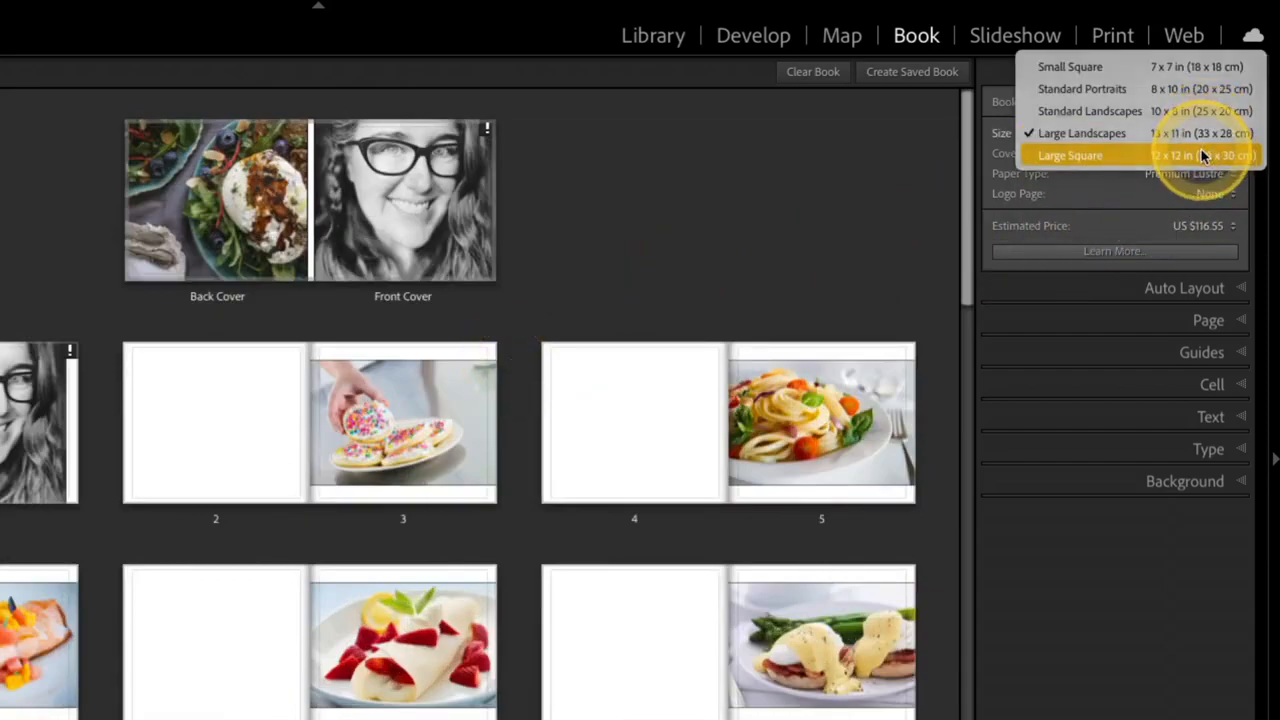
click(1200, 157)
click(478, 364)
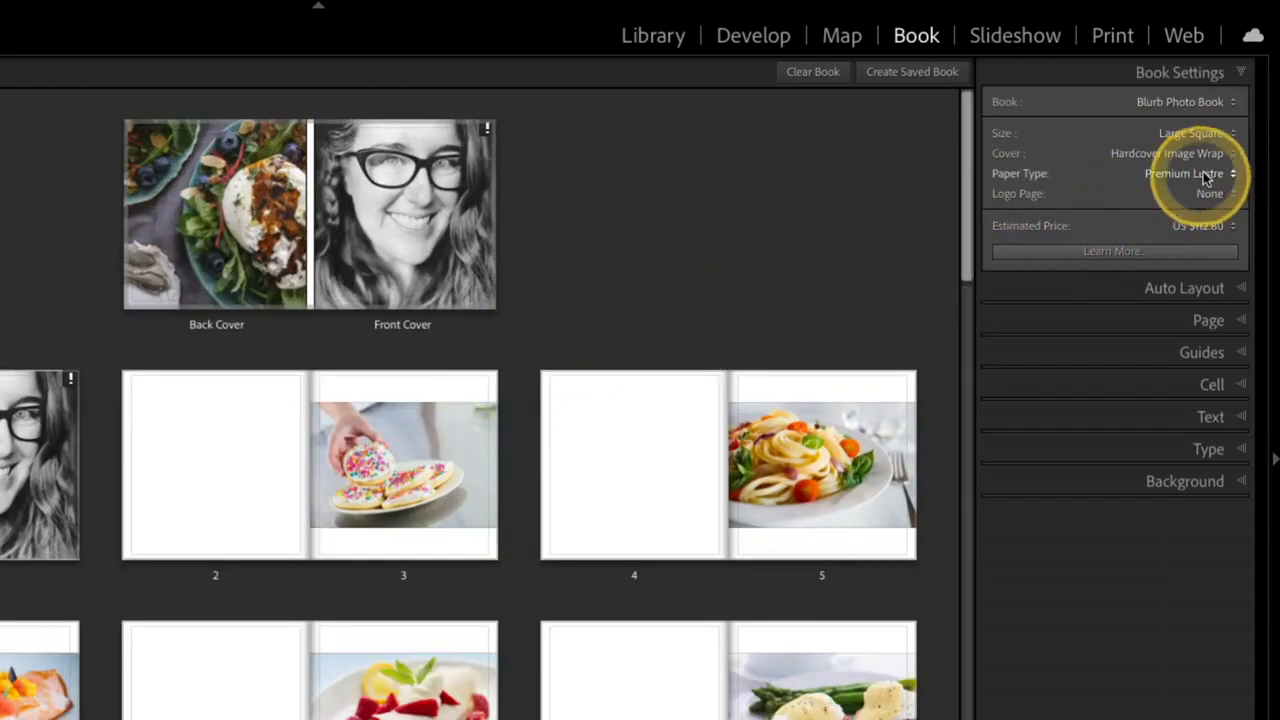
Change the book size to Standard Landscapes, 10 x 8 in, and relayout the pages
click(1215, 133)
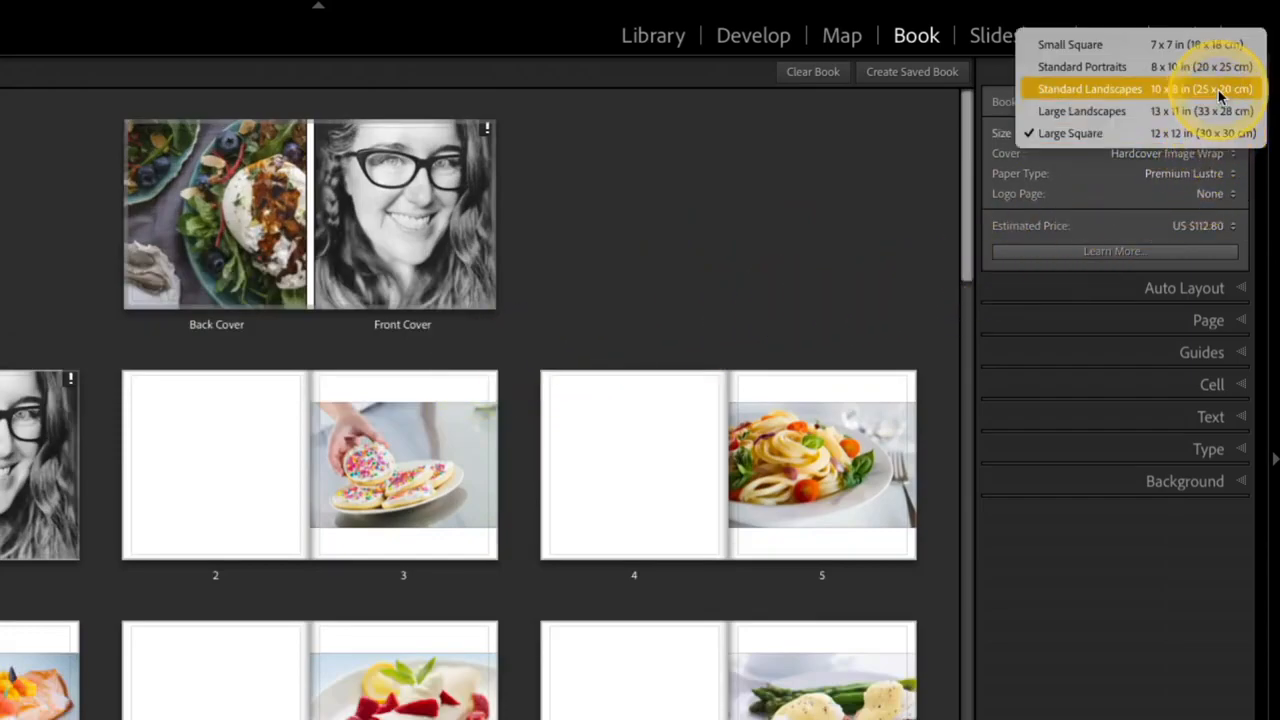
click(1218, 90)
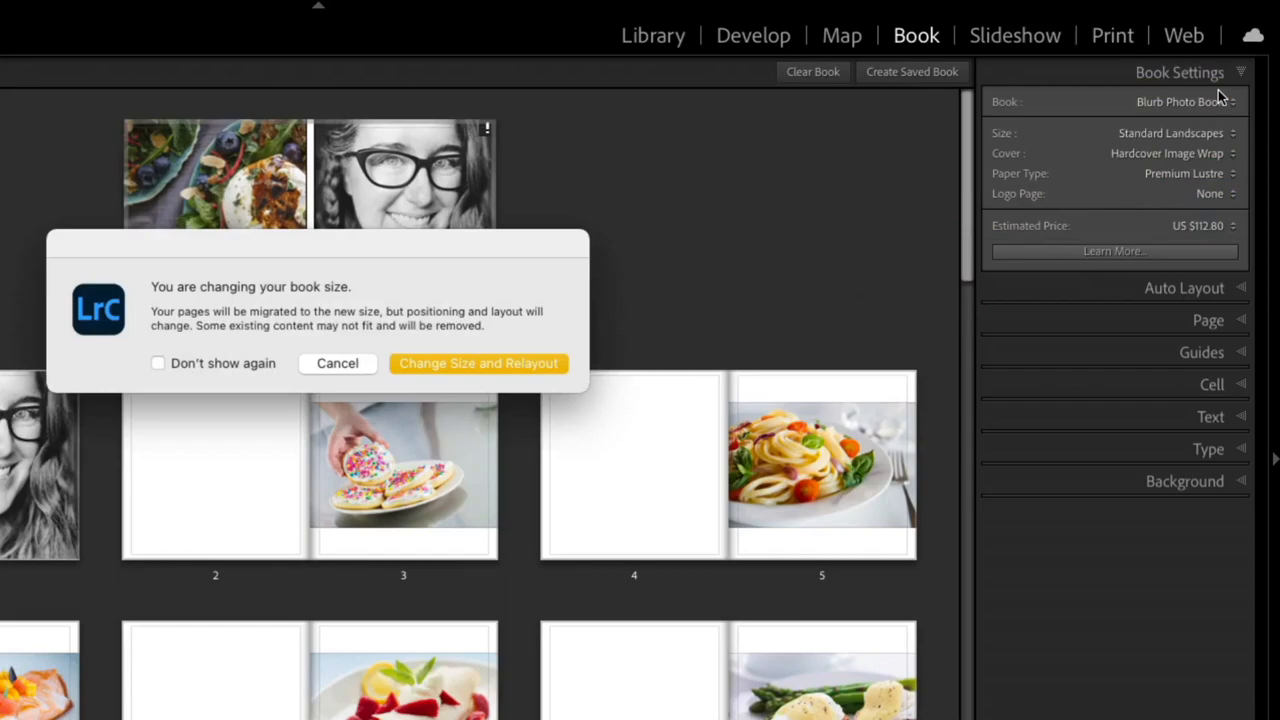
click(507, 366)
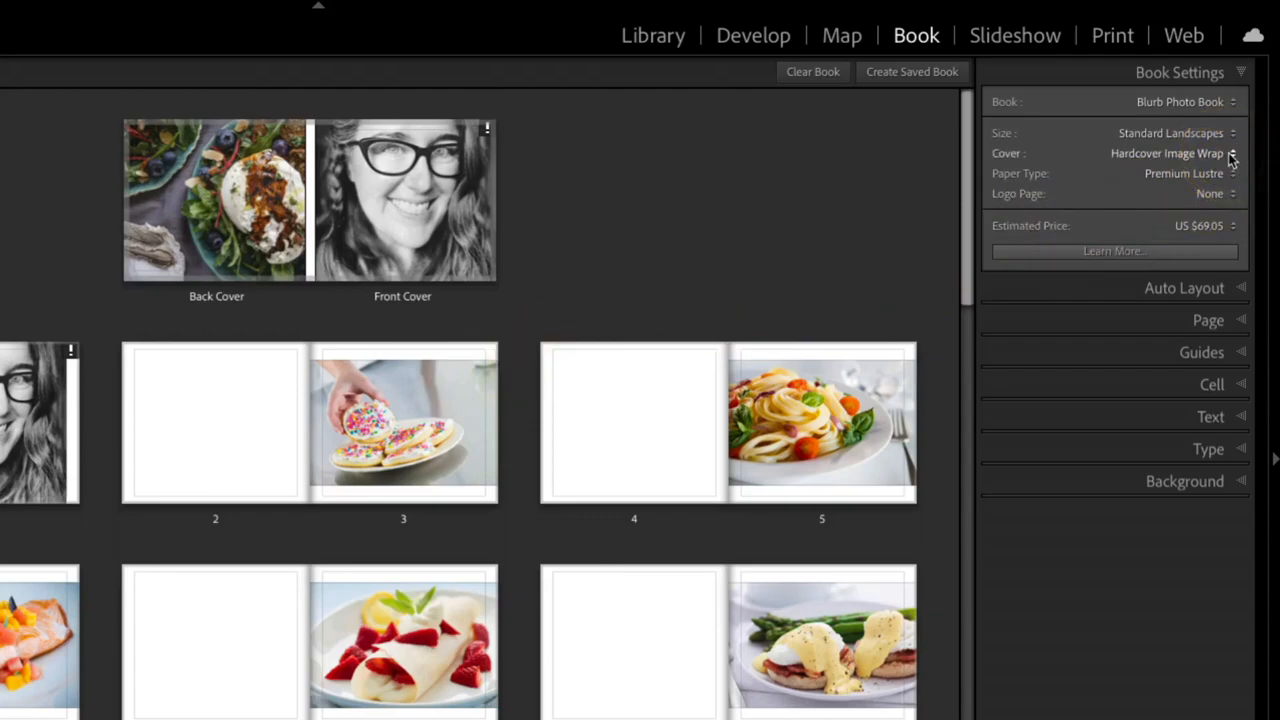
Review the estimated price in the available currencies, keep US dollars, and set the book cover to Softcover
click(1222, 230)
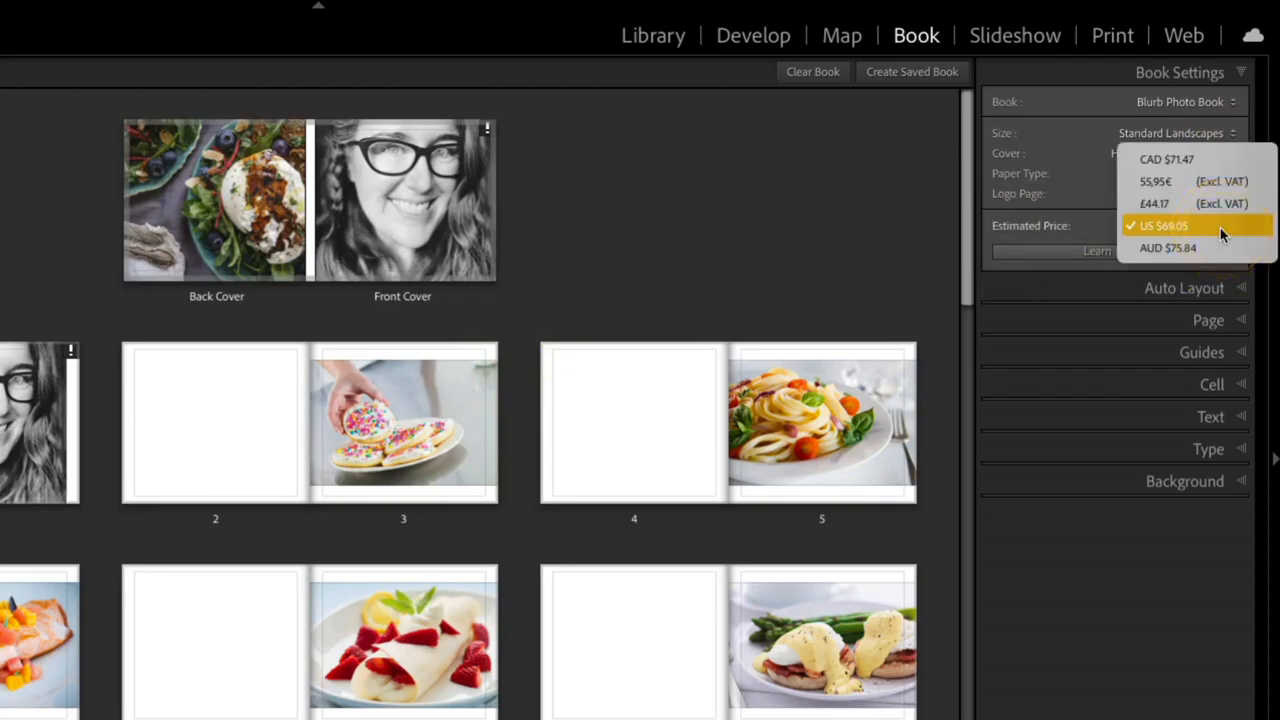
click(1220, 228)
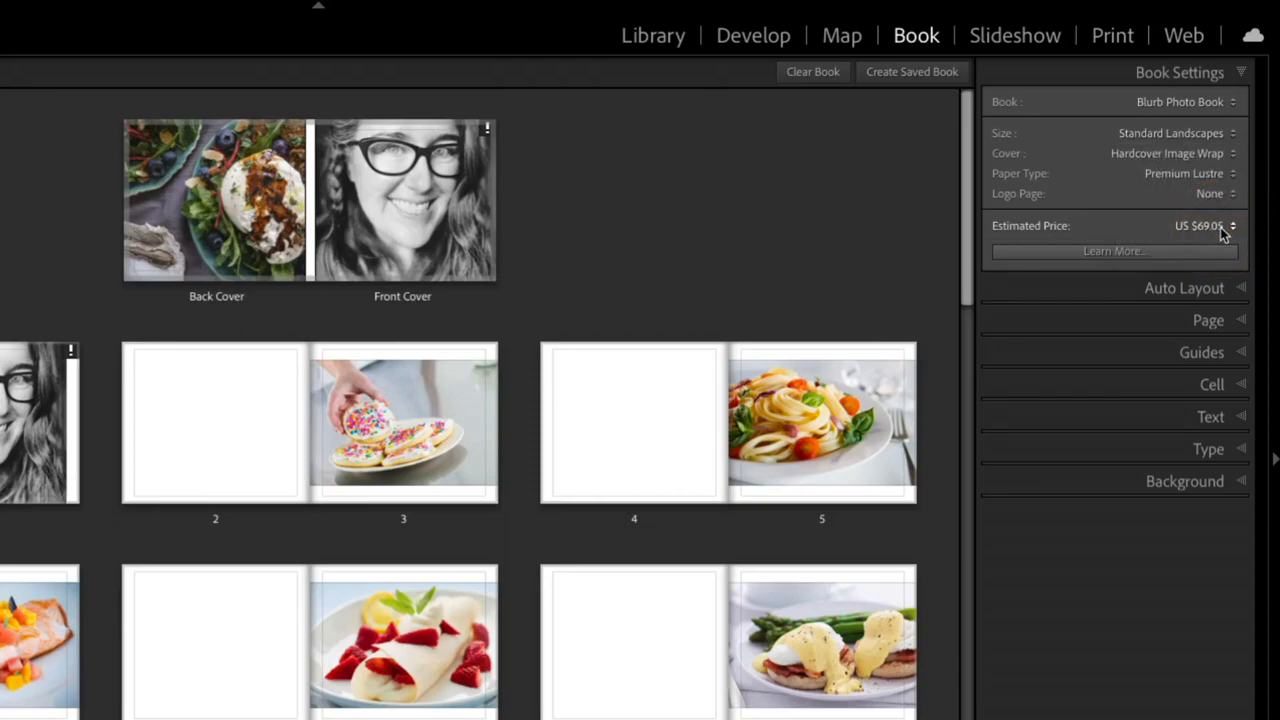
click(1210, 156)
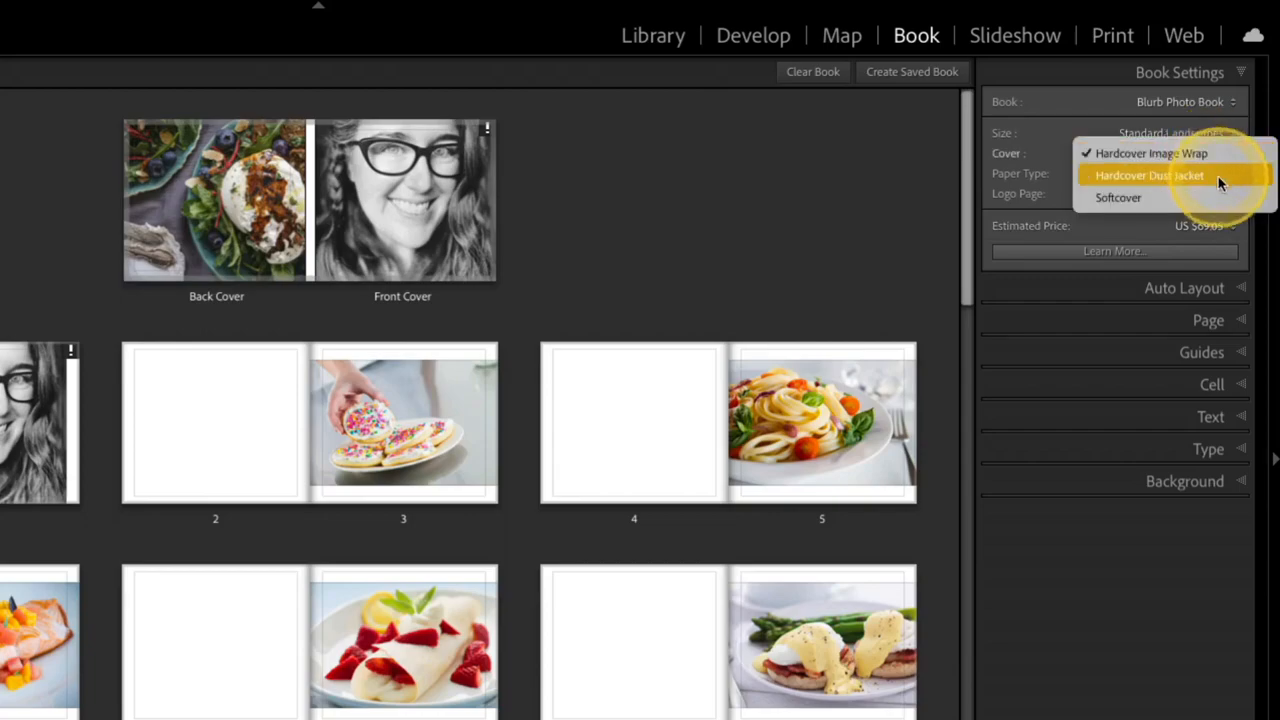
click(1218, 199)
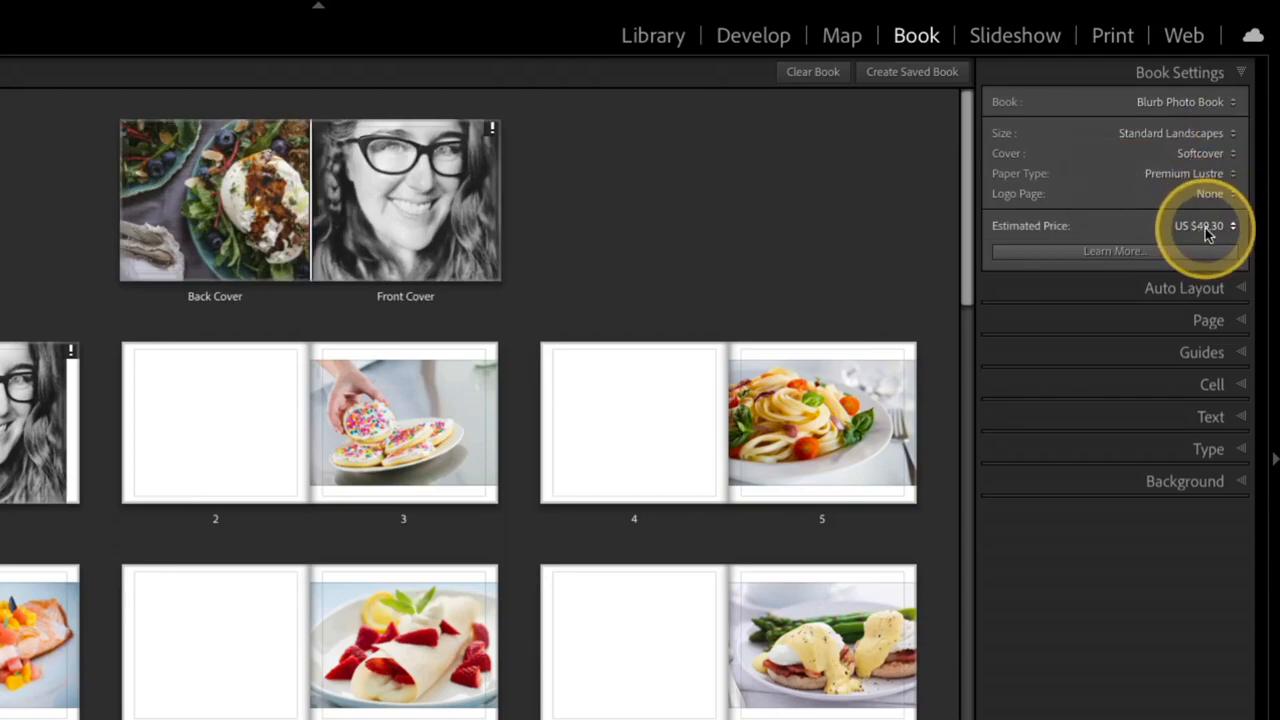
Change the book's paper type to Standard
click(1219, 175)
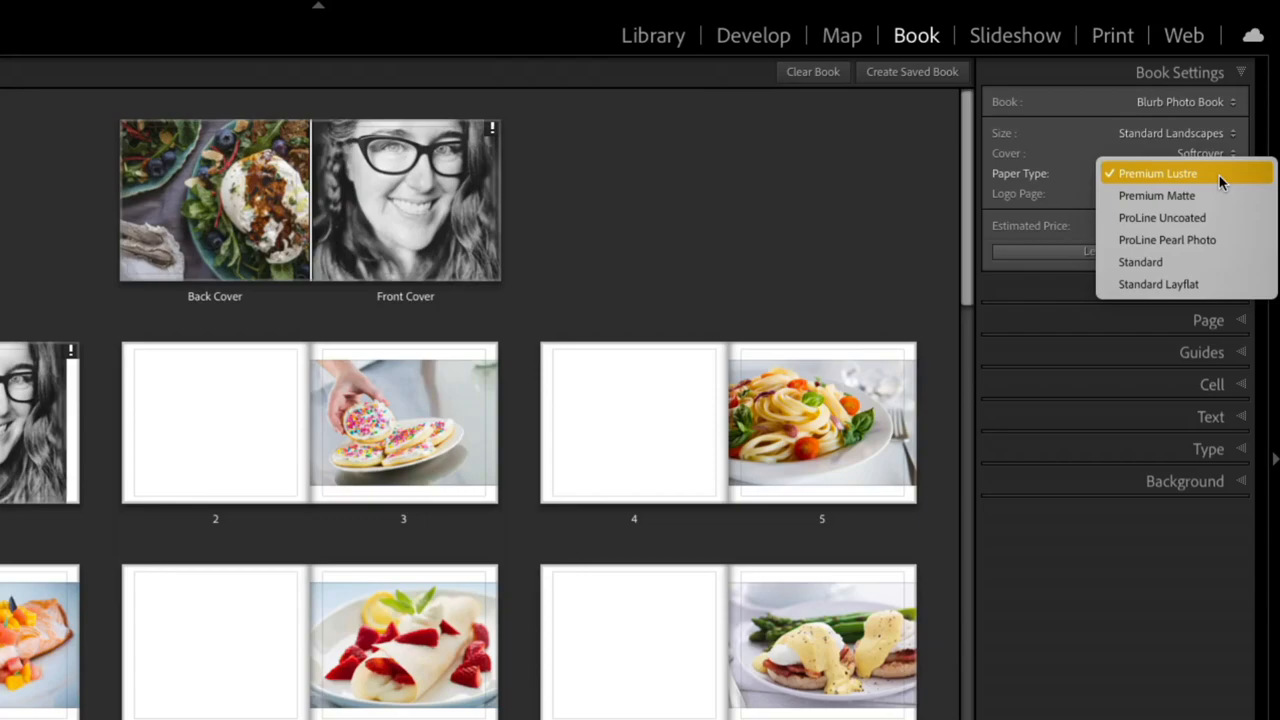
click(1219, 175)
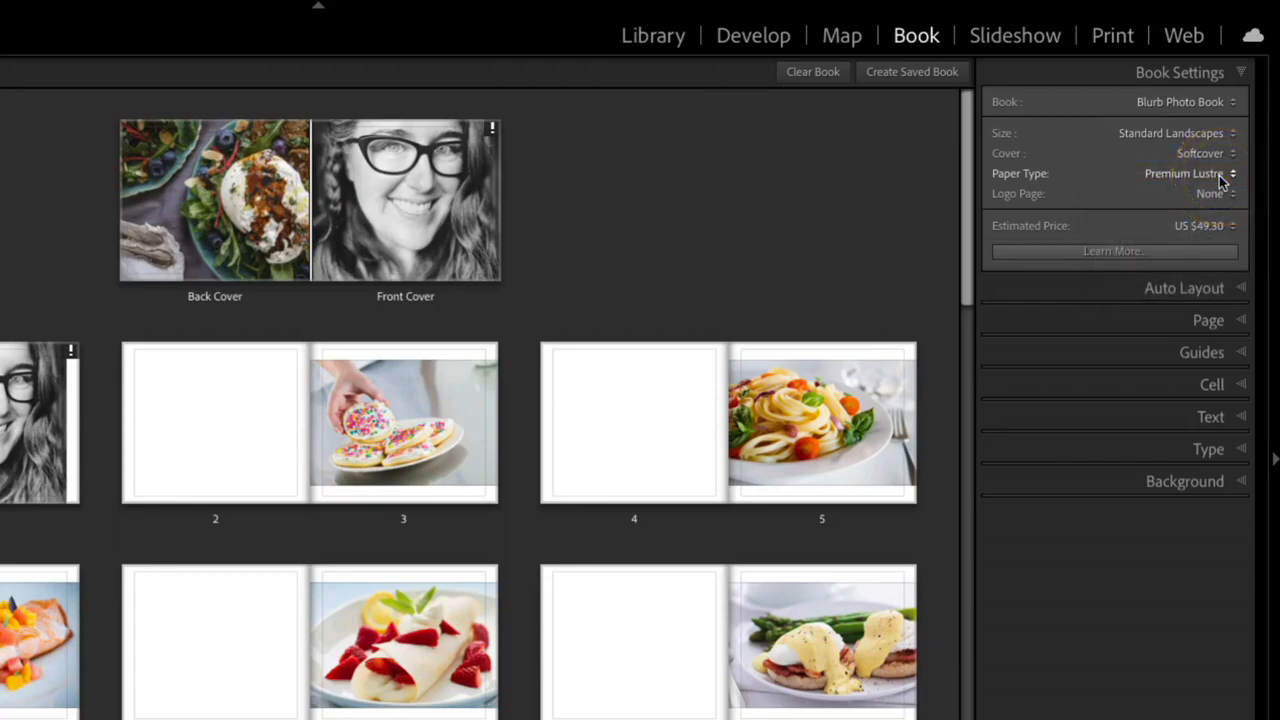
click(1219, 175)
click(1200, 259)
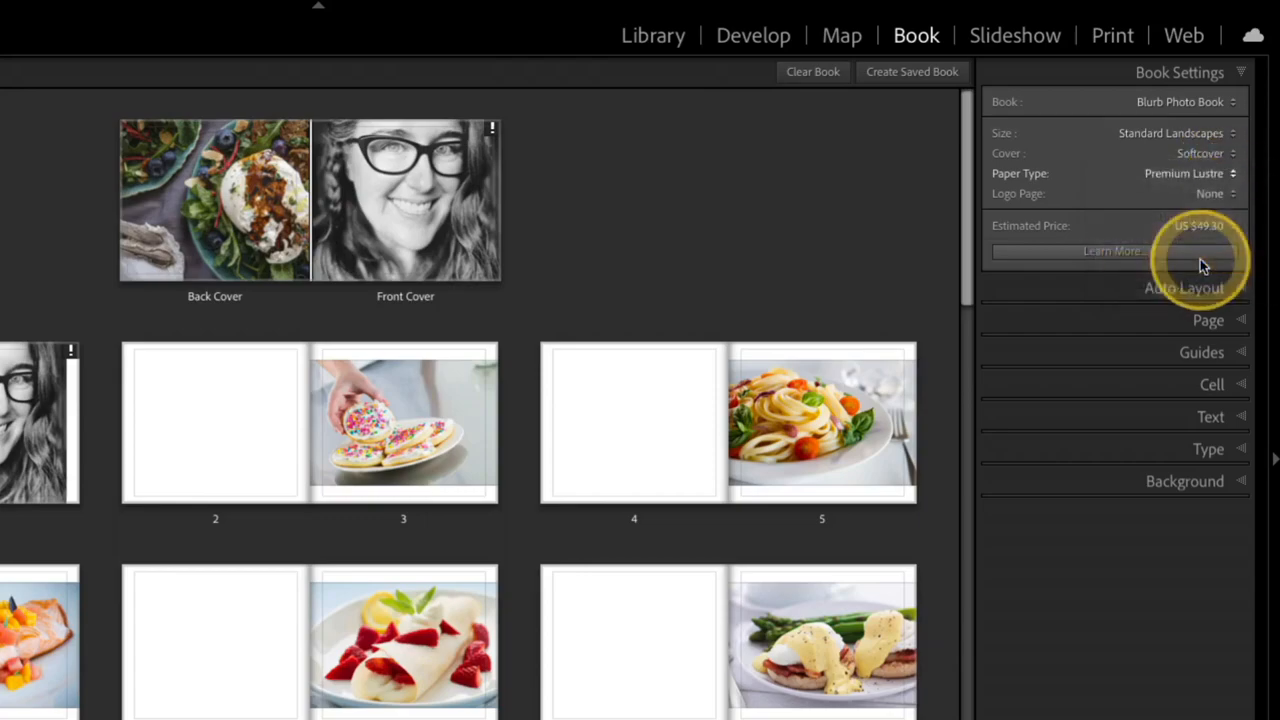
Turn on the discounted logo page and inspect the Blurb logo on page 58 in spread view
click(1217, 196)
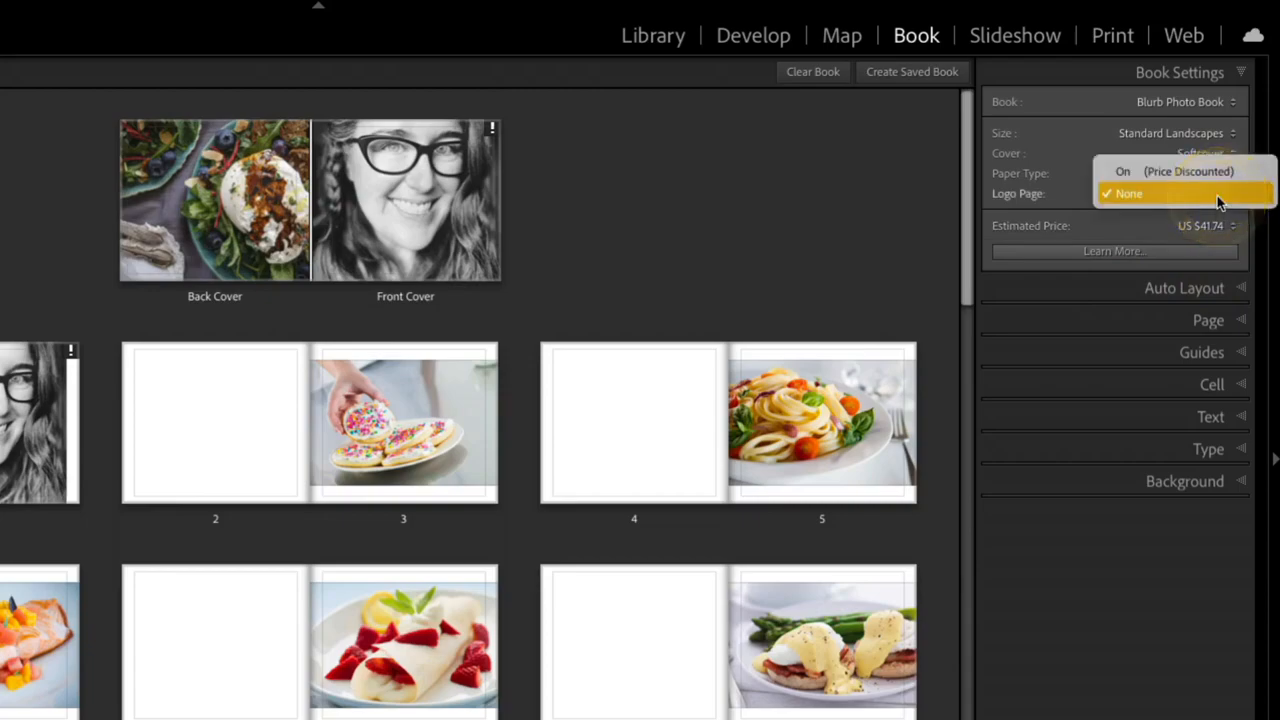
click(1228, 171)
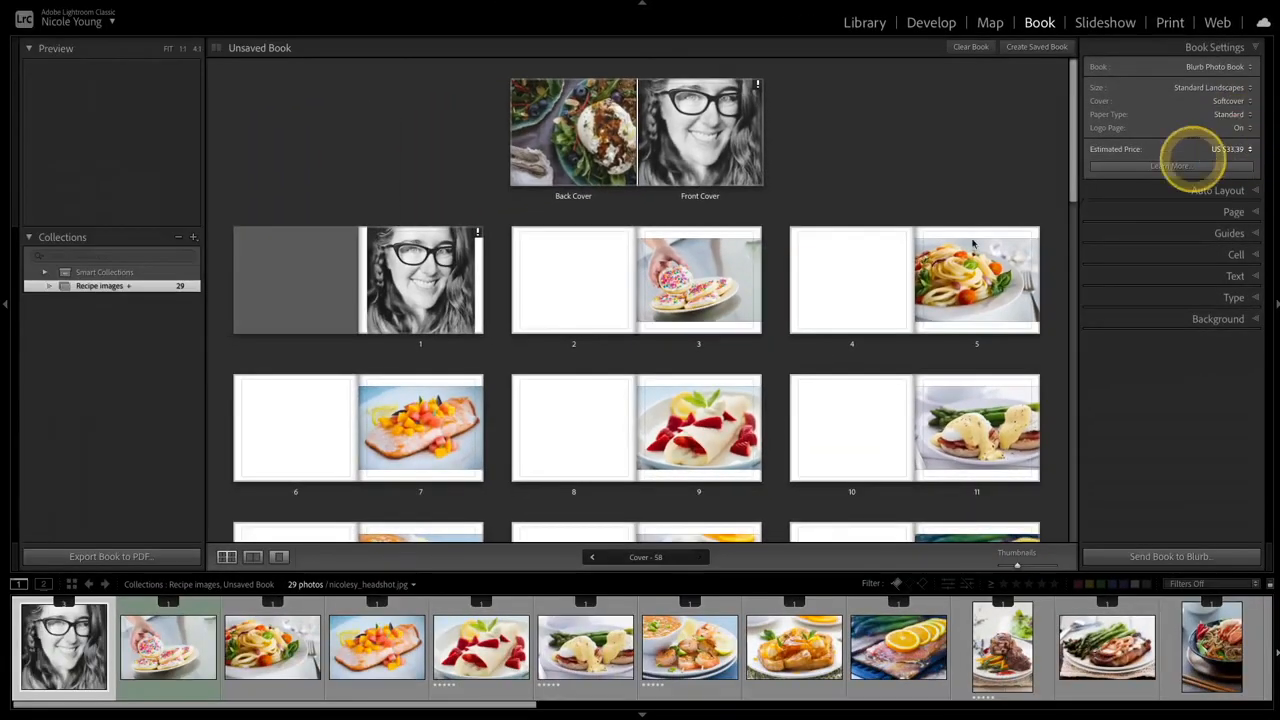
scroll(883, 273, down, 10)
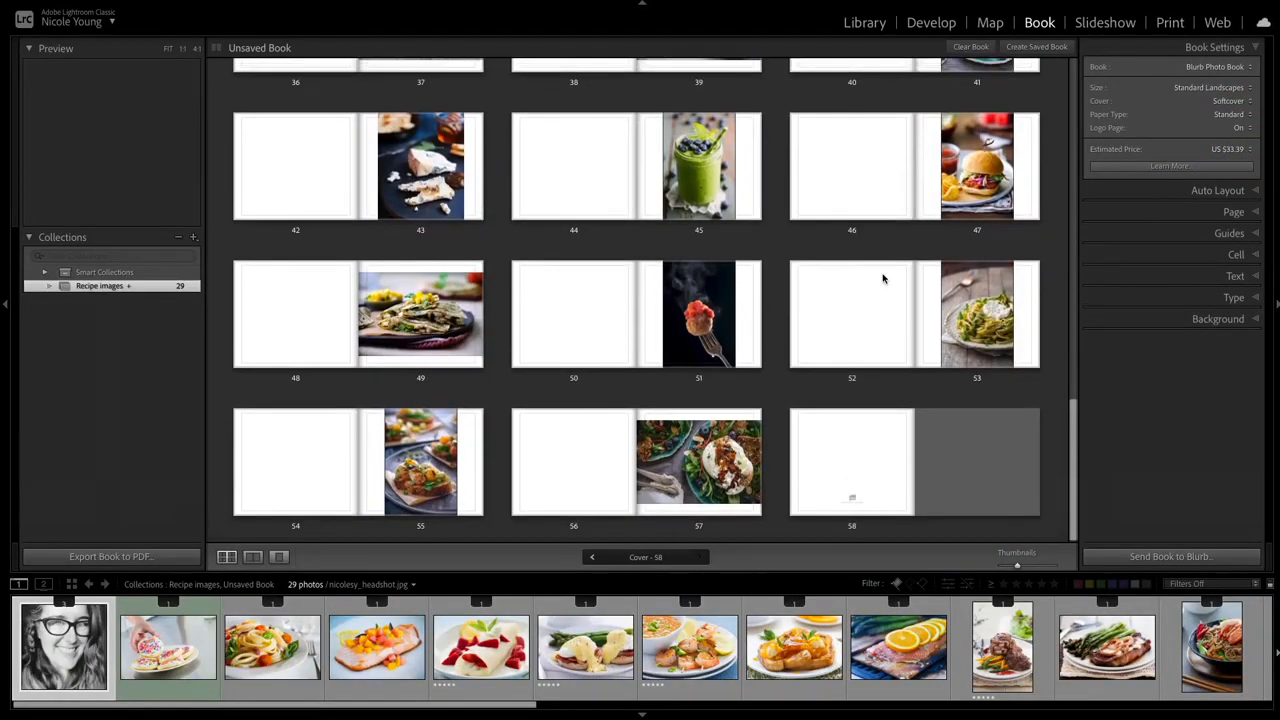
click(843, 437)
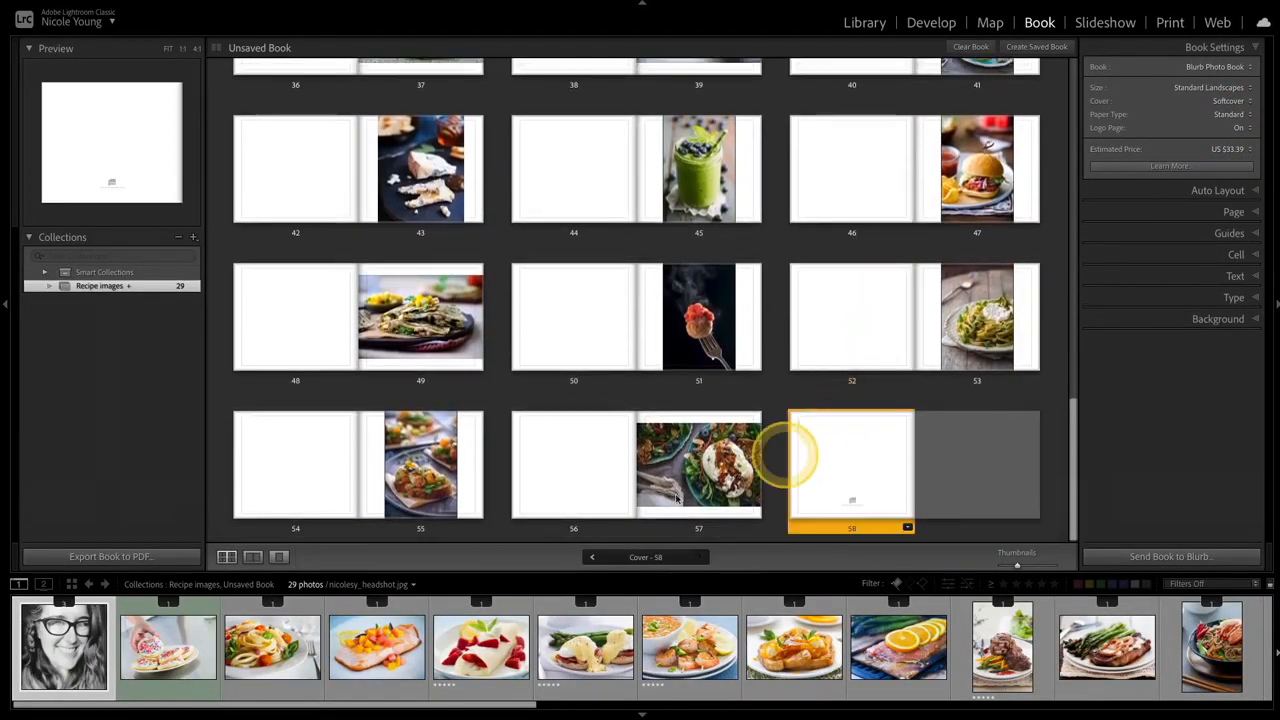
click(252, 556)
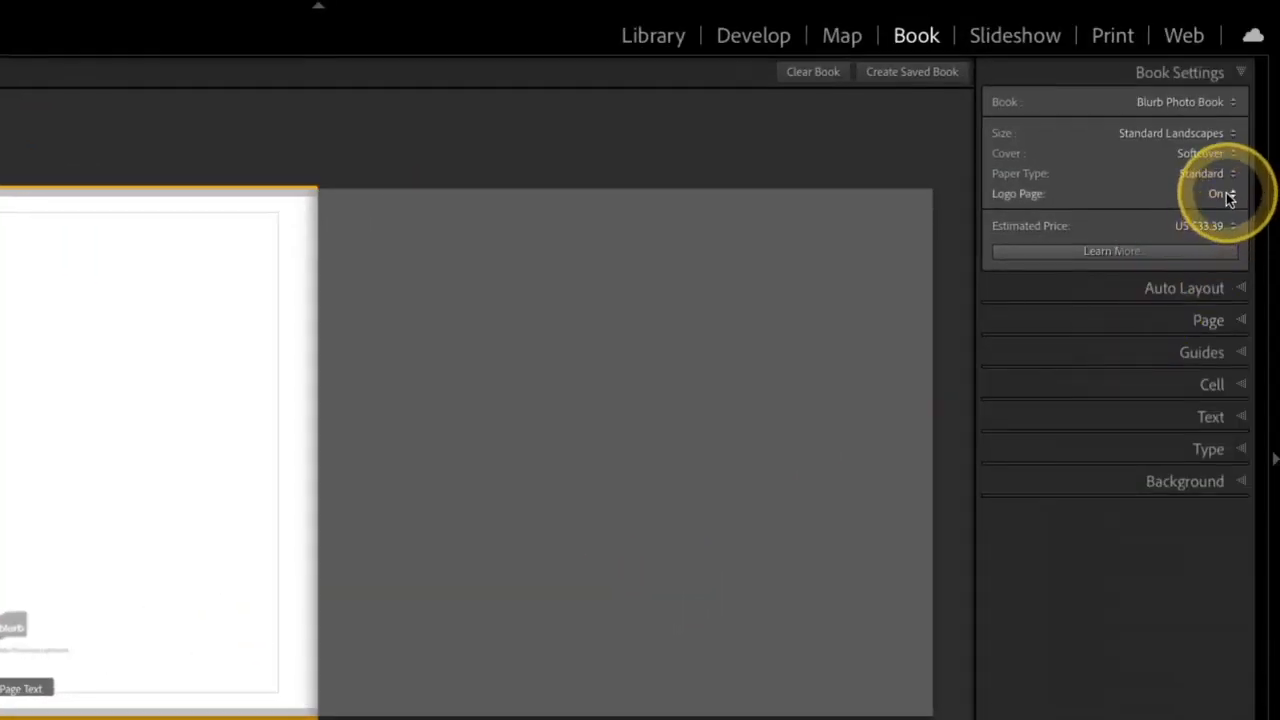
Set the logo page to None and return to the multi-page overview at the book's cover
click(1230, 196)
click(1214, 221)
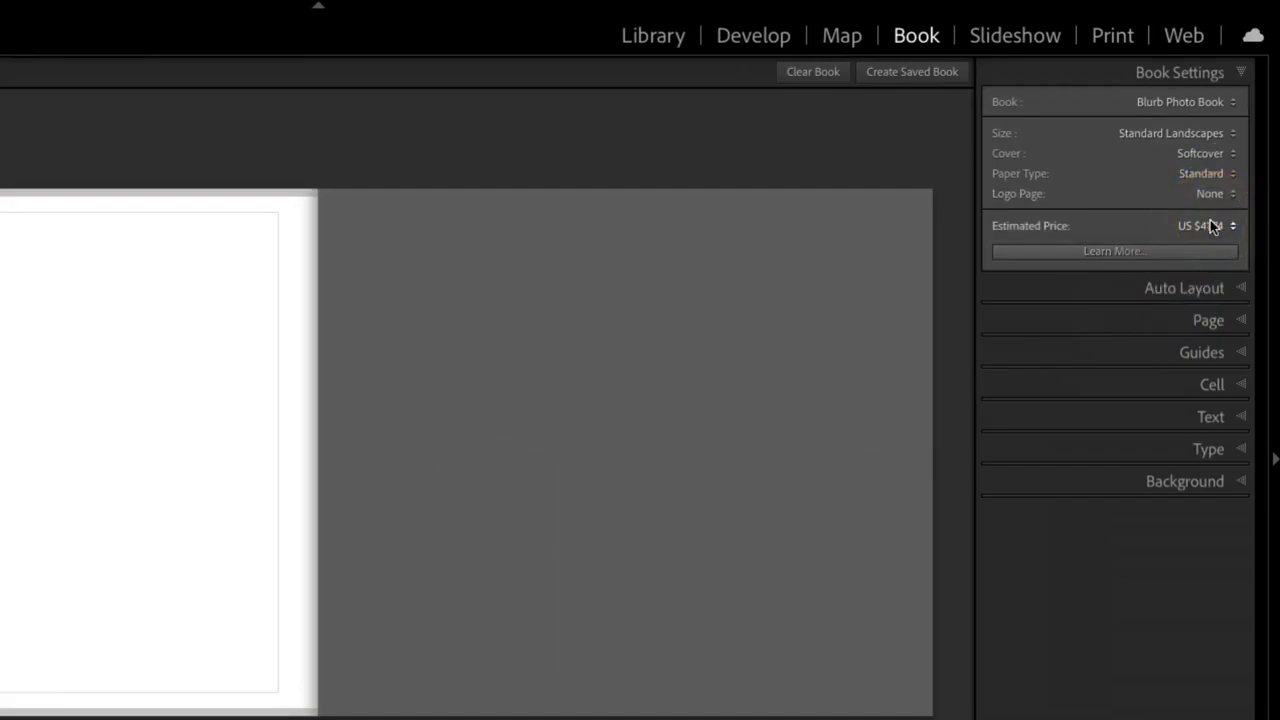
key(ctrl+e)
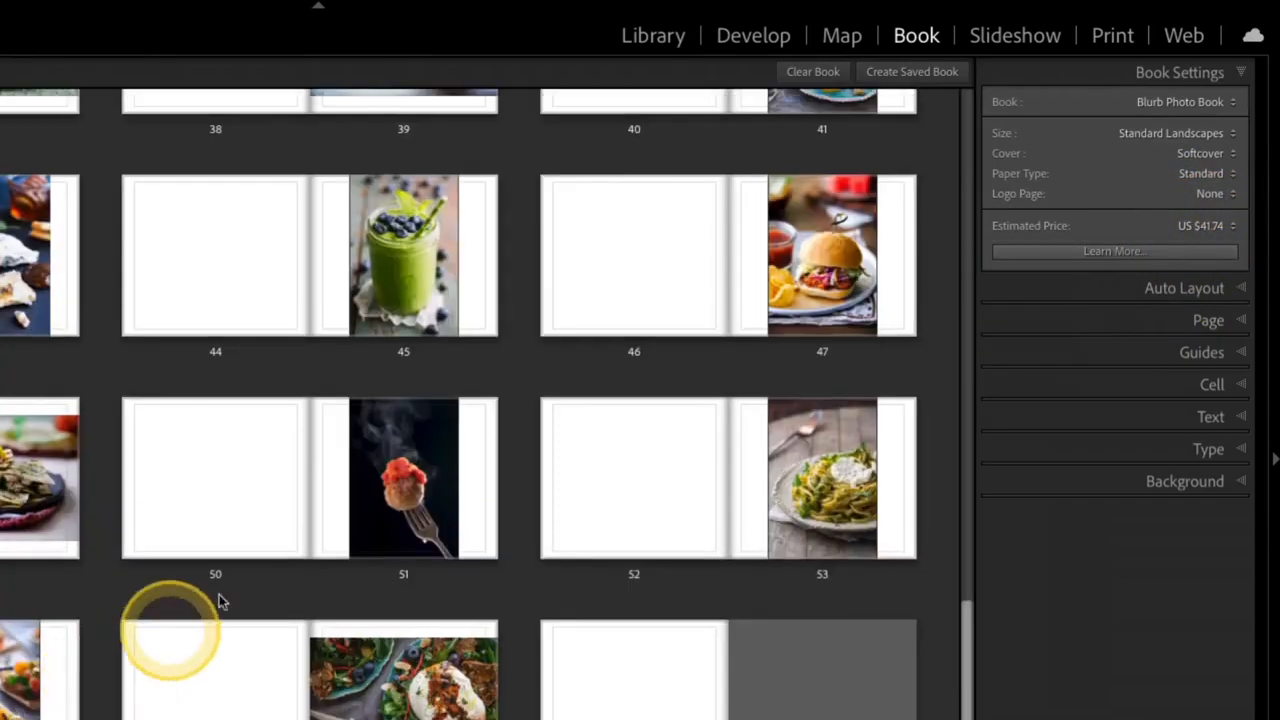
scroll(519, 358, up, 8)
scroll(519, 358, up, 8)
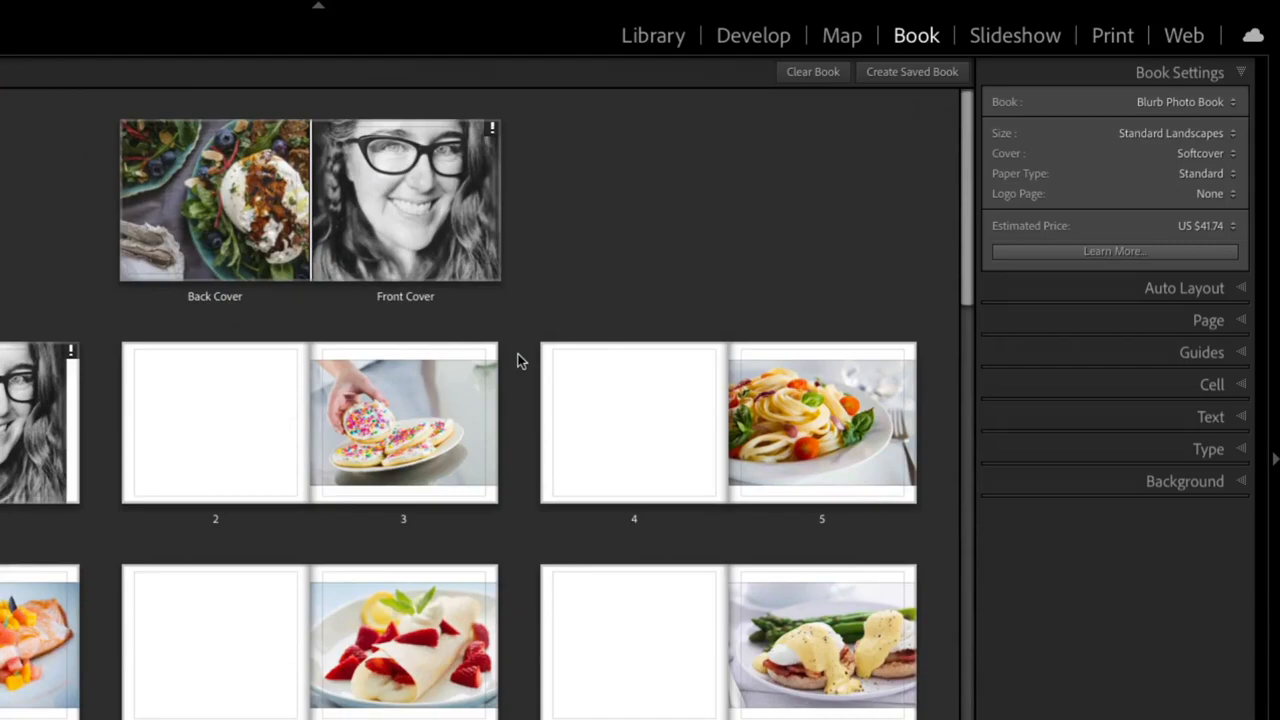
Clear the layout and auto-layout the book with the Left Blank, Right One Photo, With Photo Text preset
click(1244, 289)
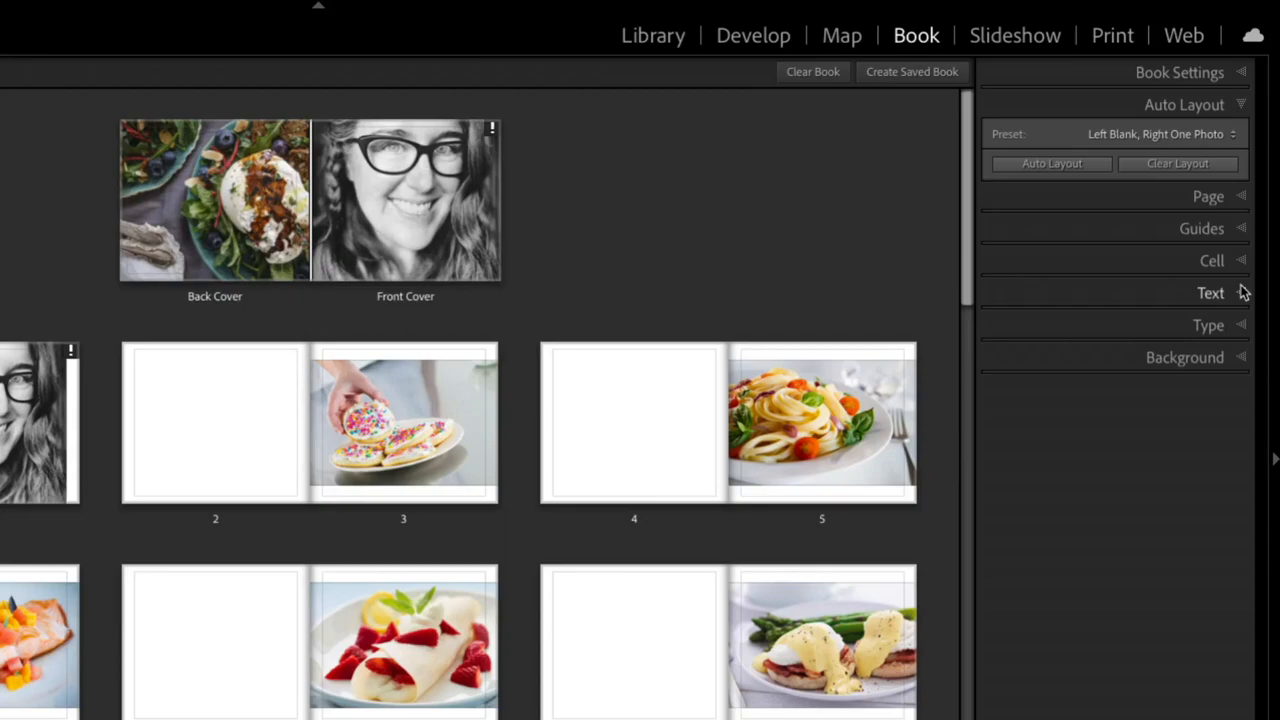
click(1225, 134)
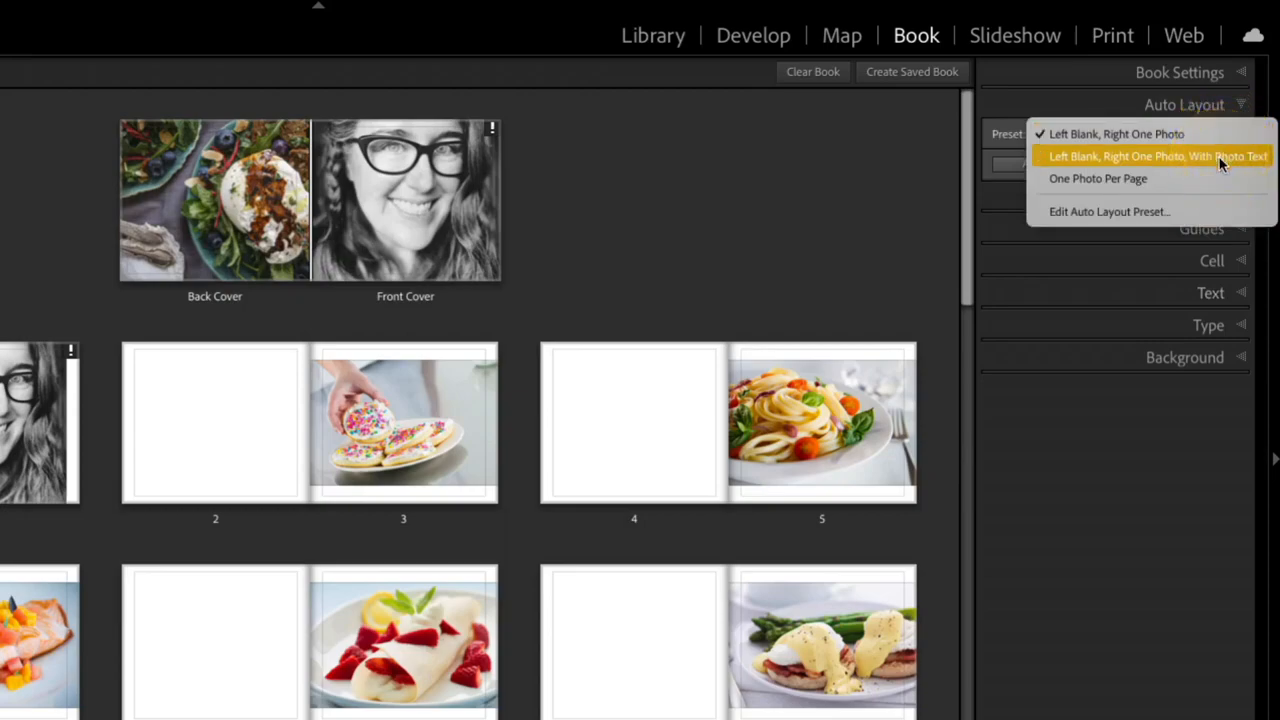
click(1219, 157)
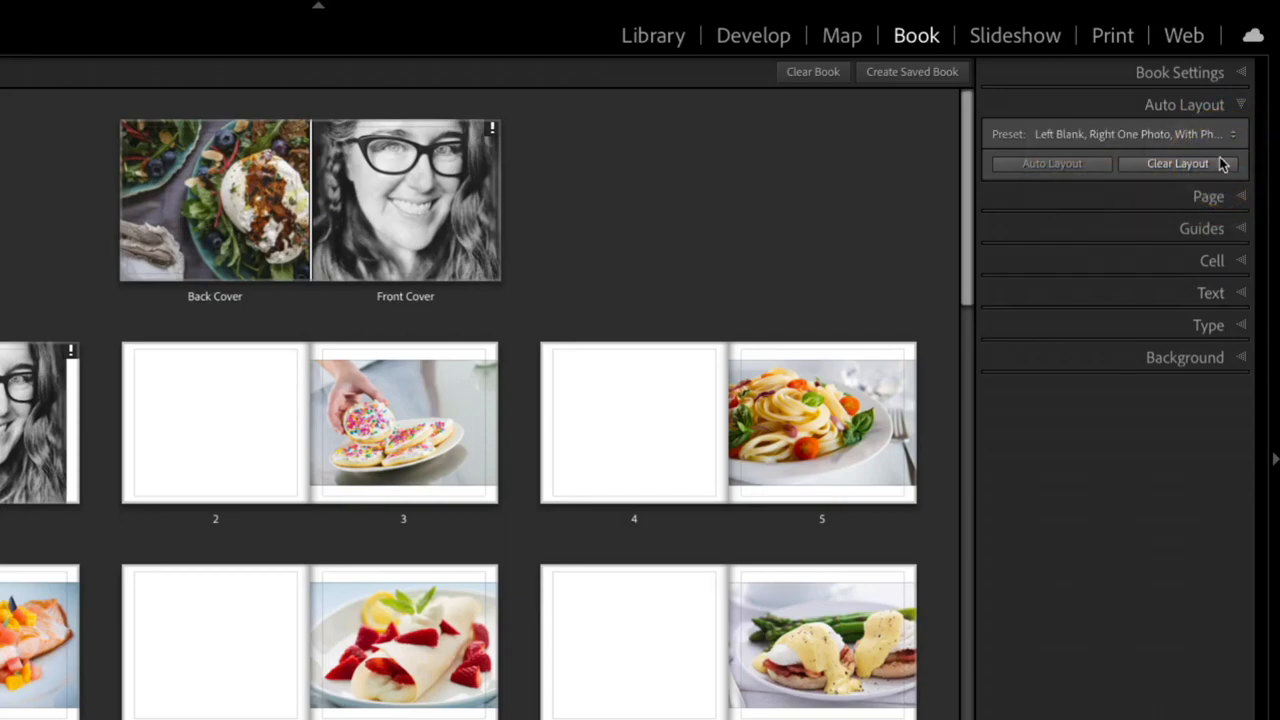
click(1180, 163)
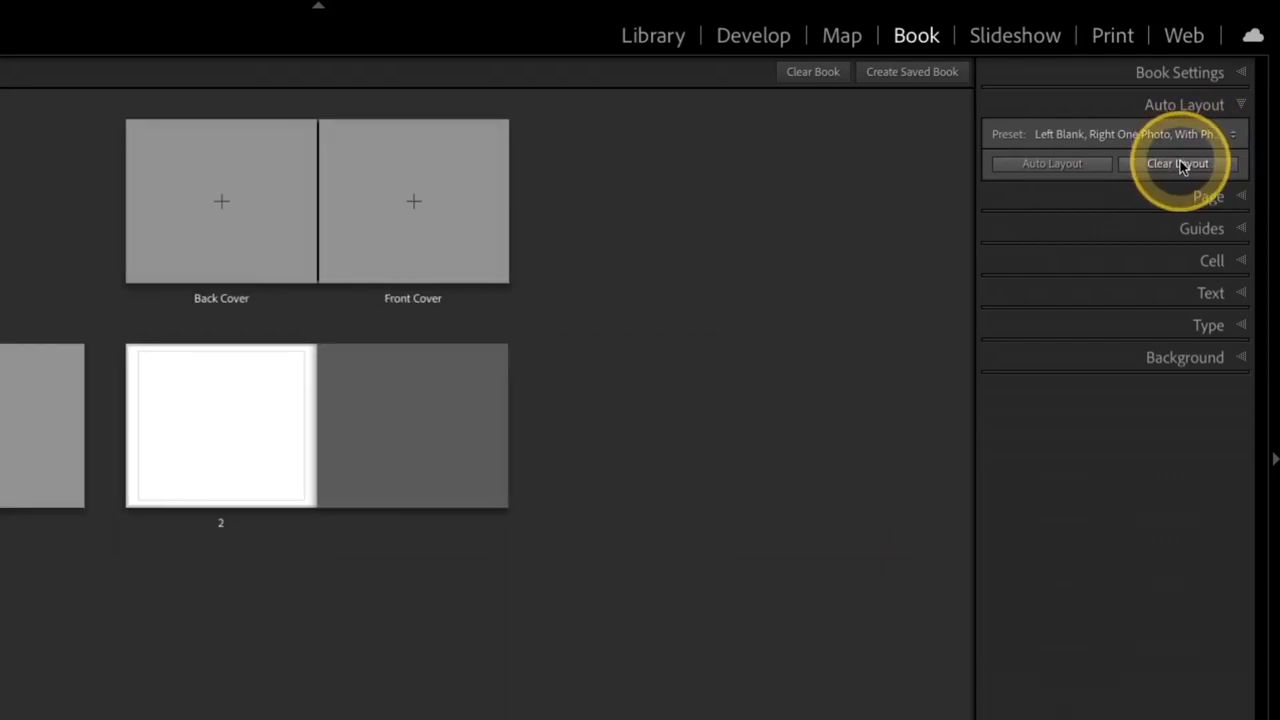
click(1060, 166)
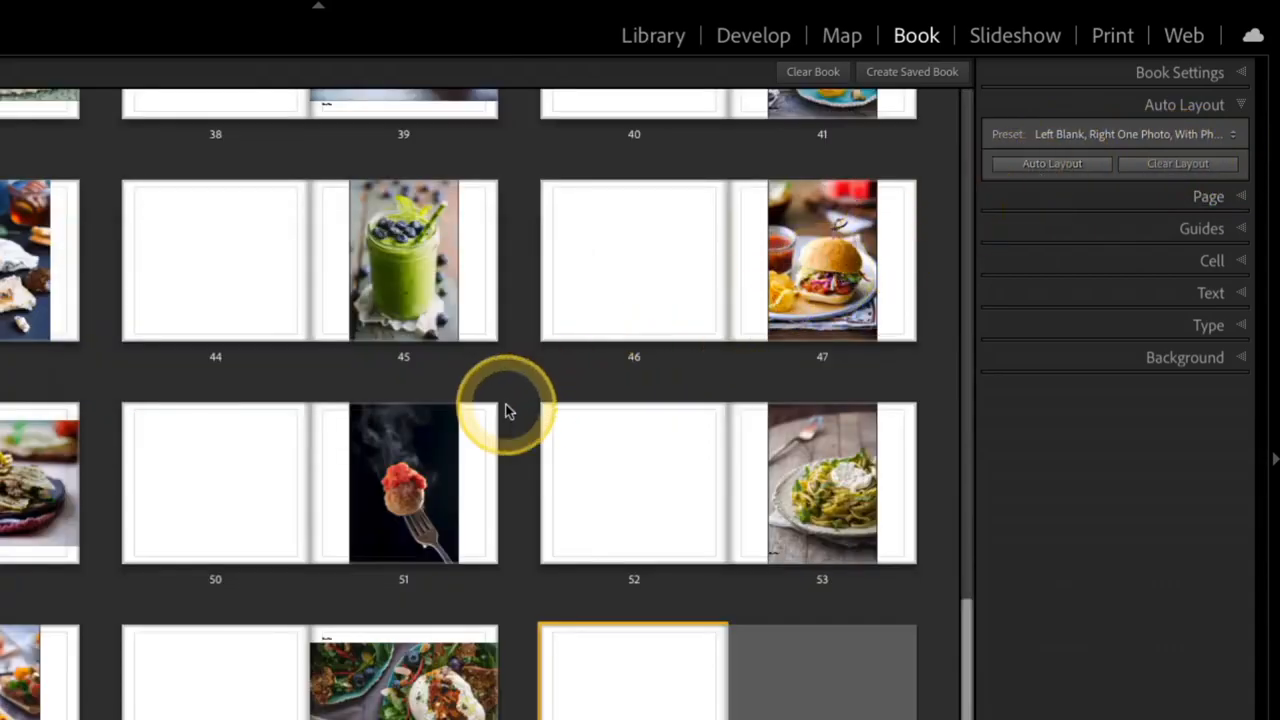
Examine the photo text area on page 3 in an enlarged spread view, then return to the multi-page overview
scroll(506, 406, up, 15)
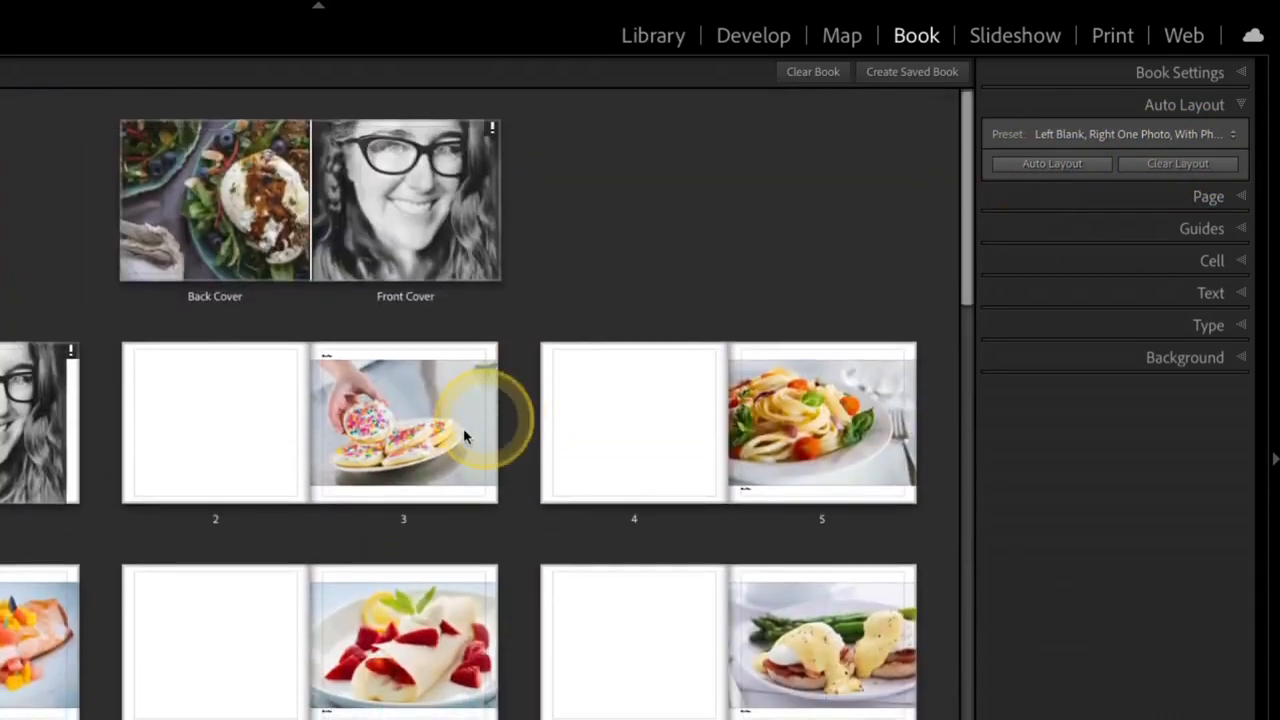
click(440, 452)
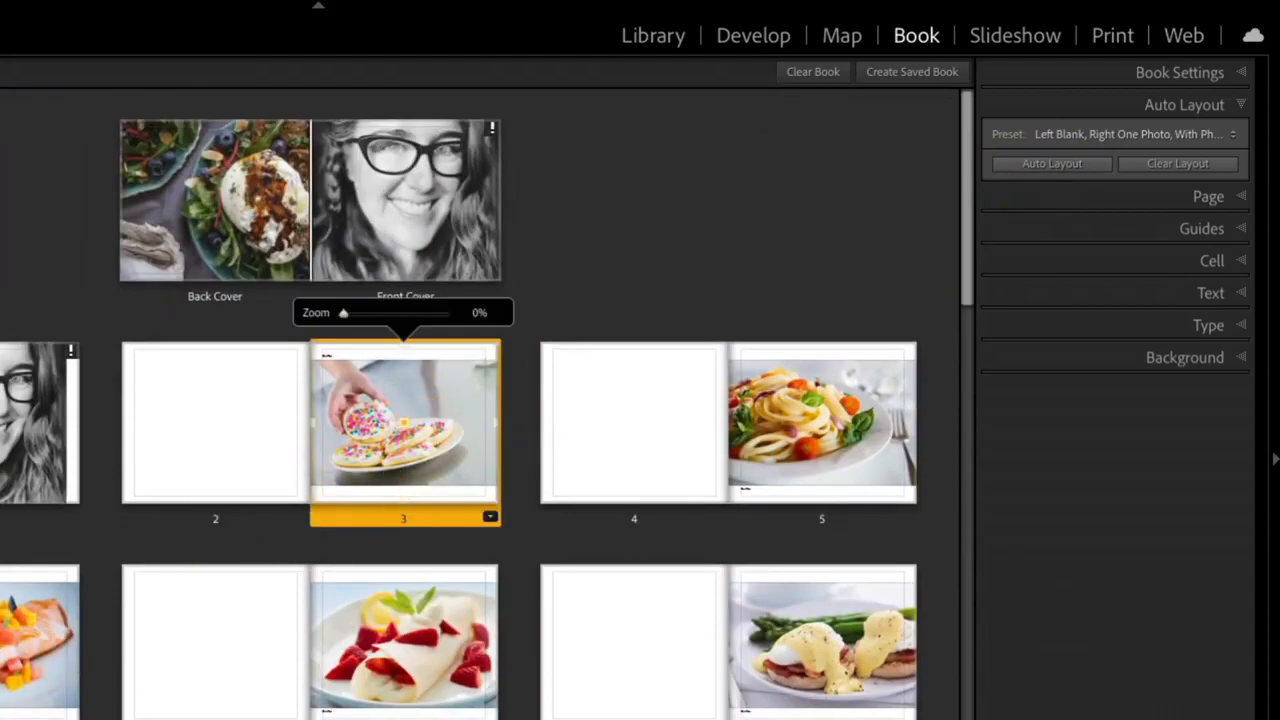
key(super+r)
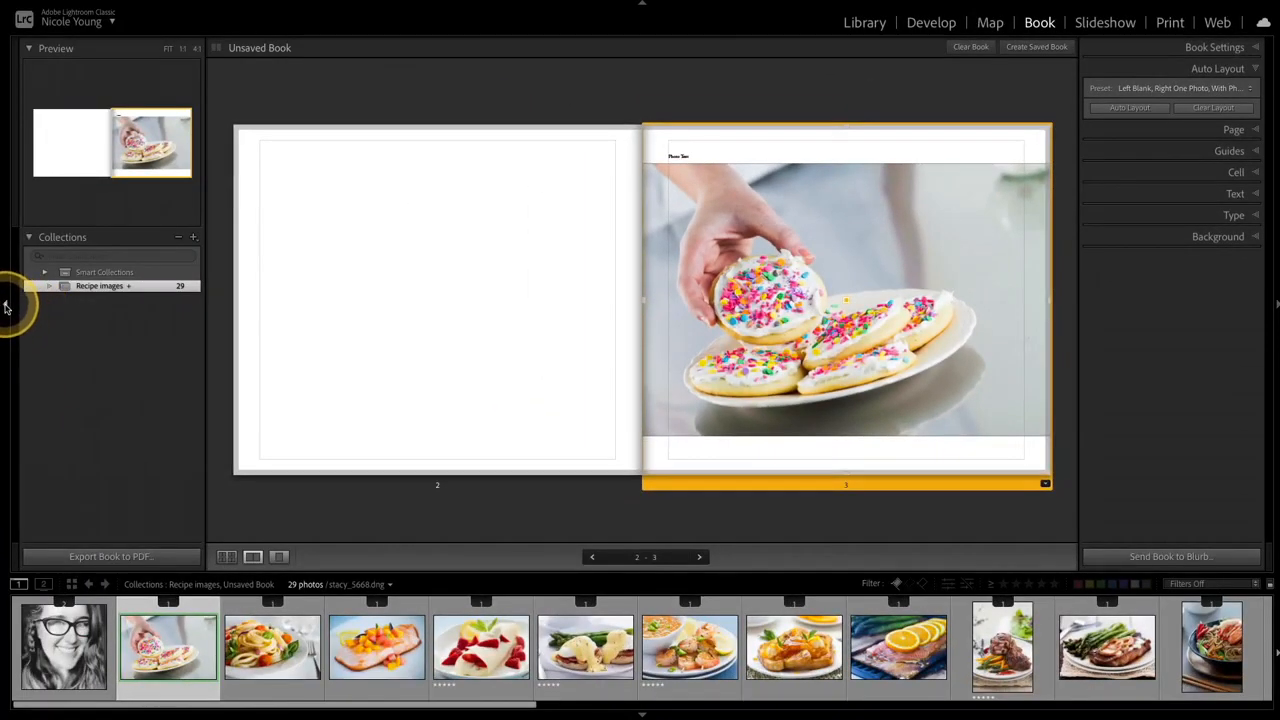
click(6, 307)
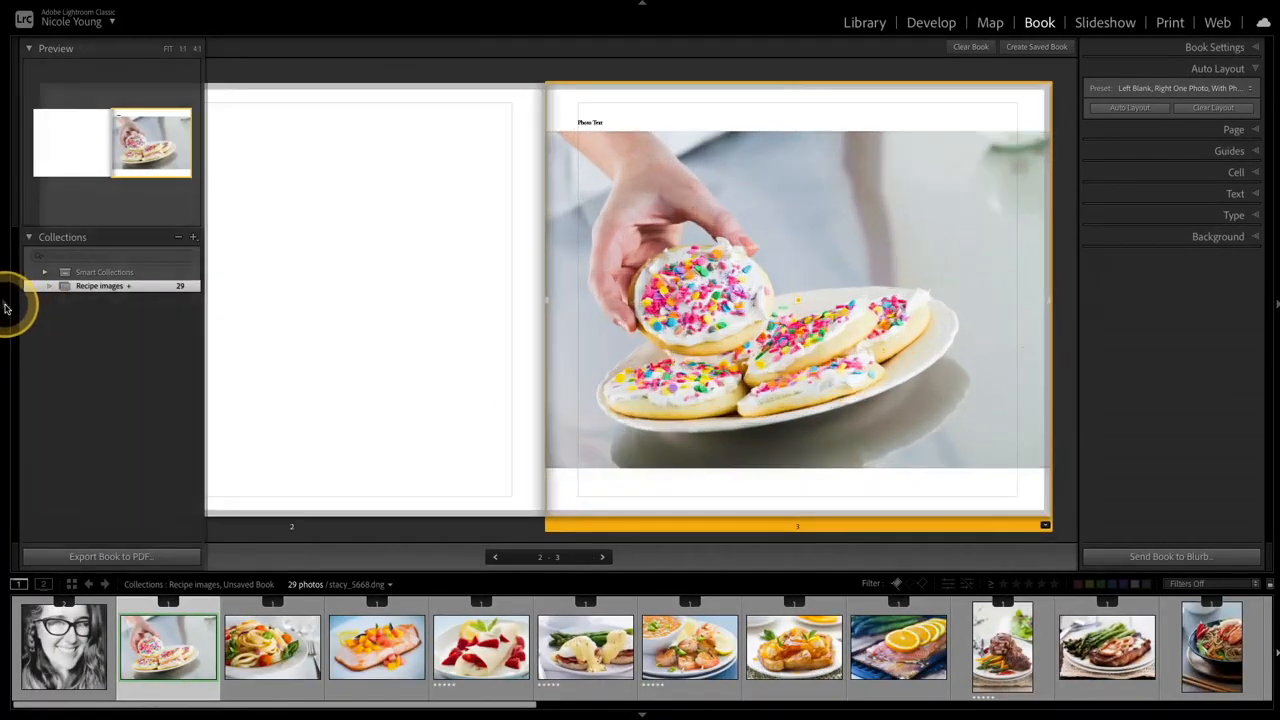
click(623, 113)
click(586, 130)
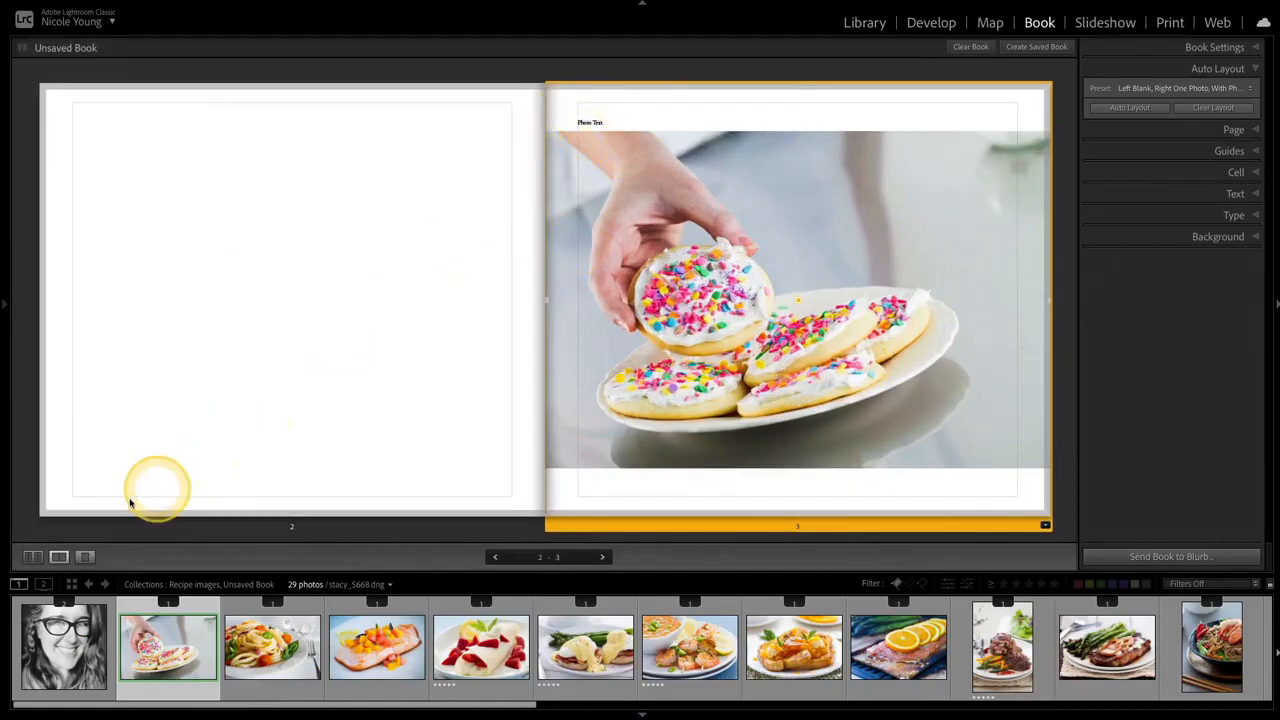
click(33, 556)
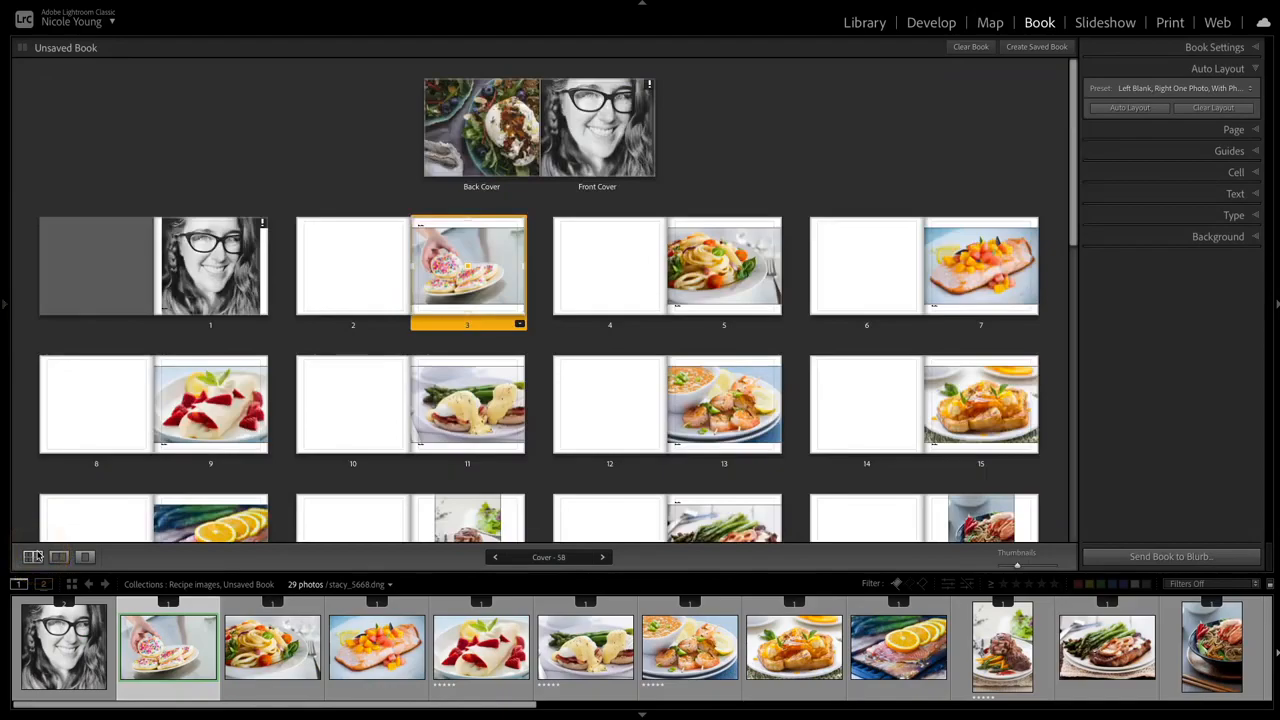
Clear the current layout and auto-layout the book with the One Photo Per Page preset
click(1180, 89)
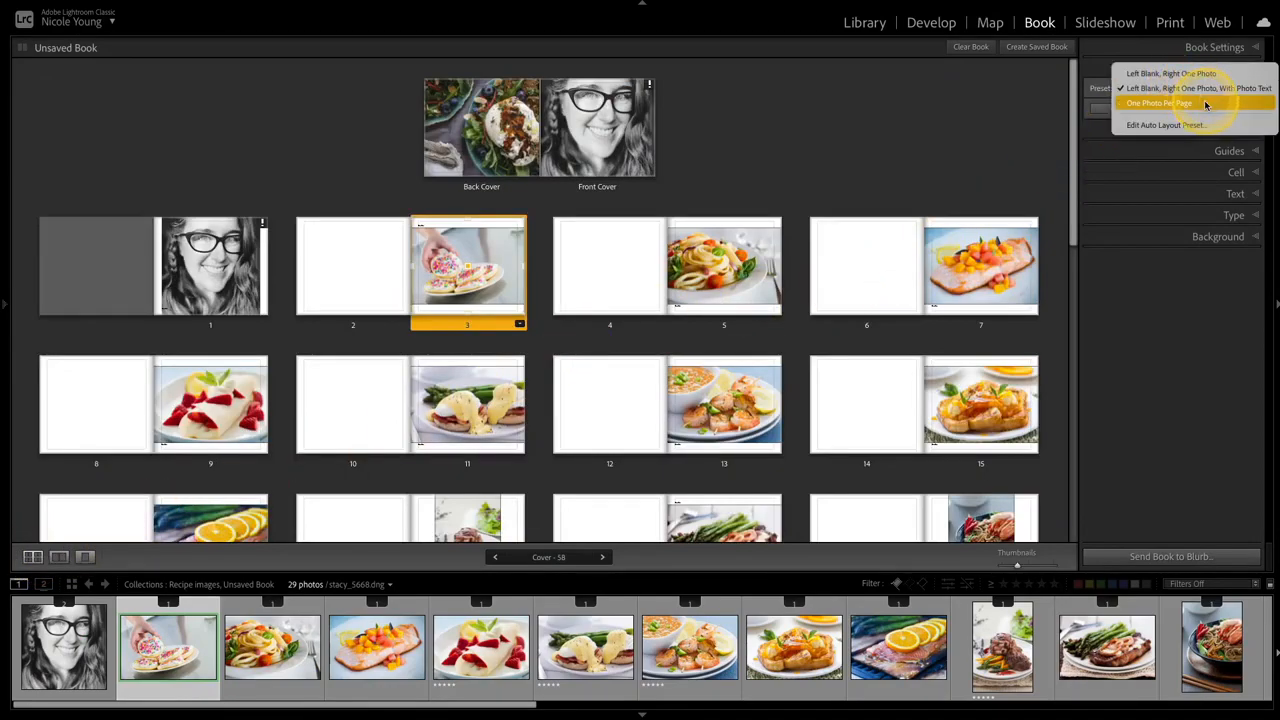
click(1207, 106)
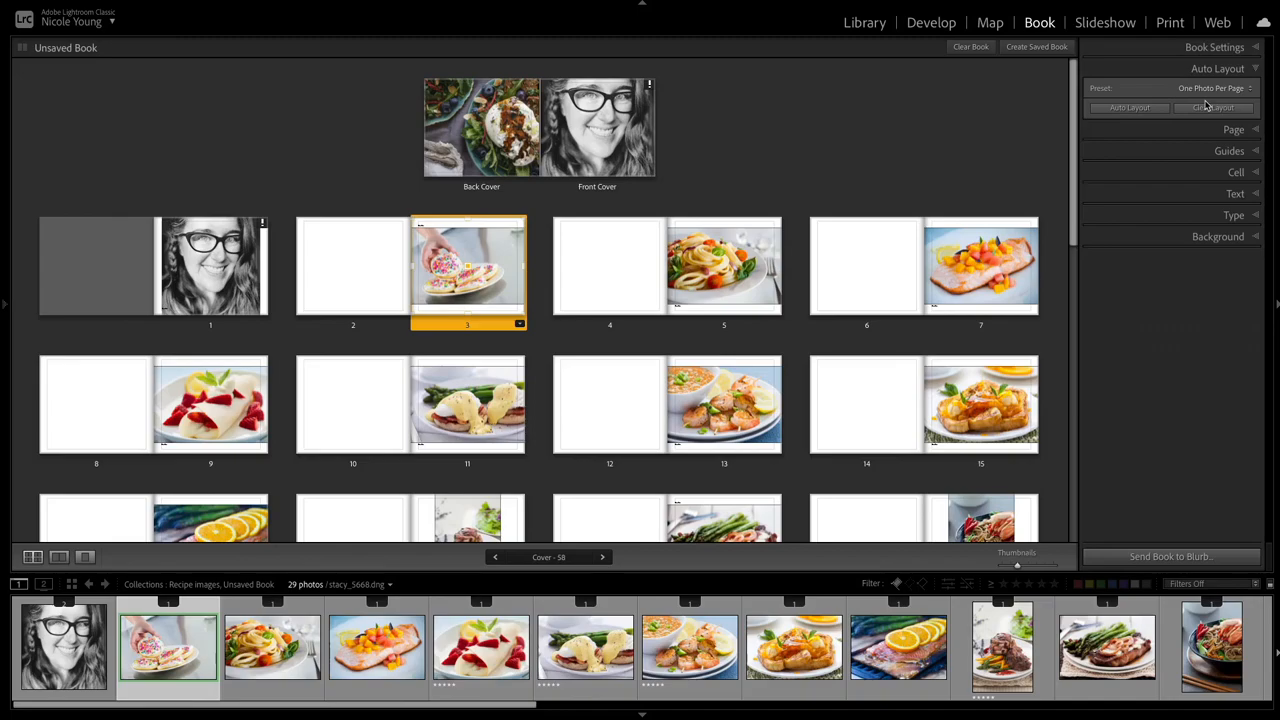
click(1209, 106)
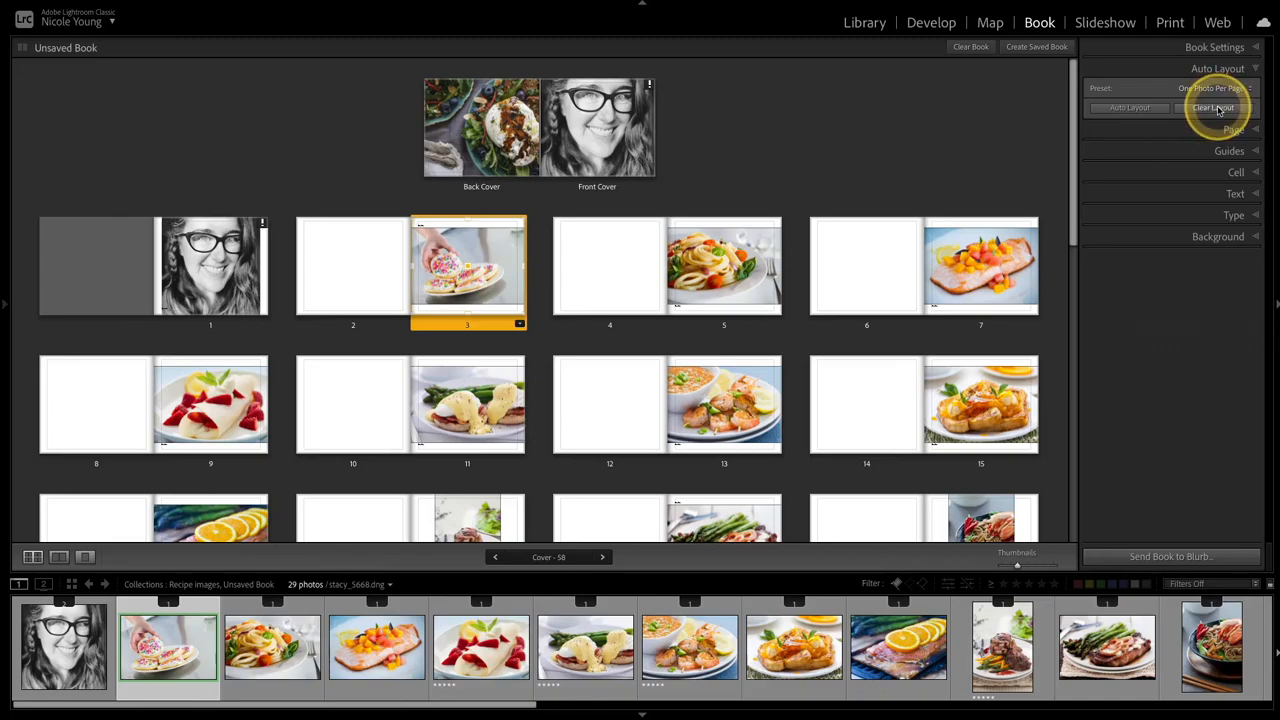
click(1140, 108)
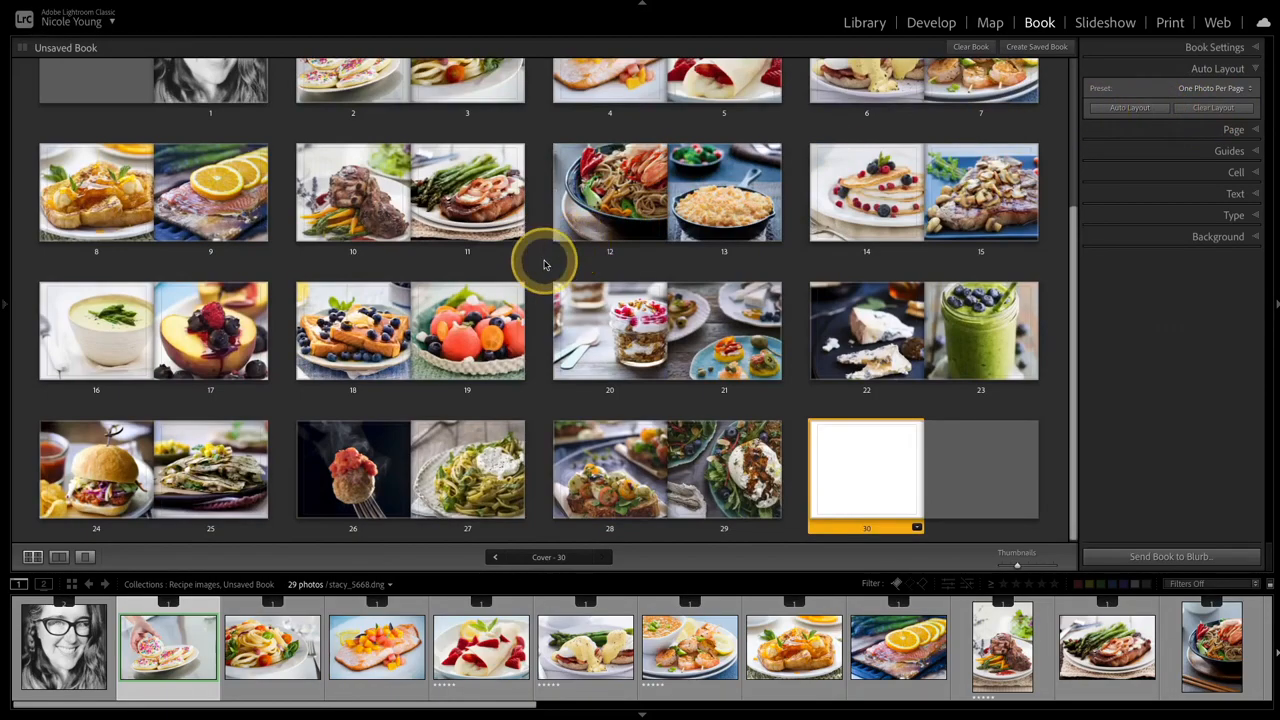
scroll(543, 257, up, 4)
scroll(543, 264, up, 1)
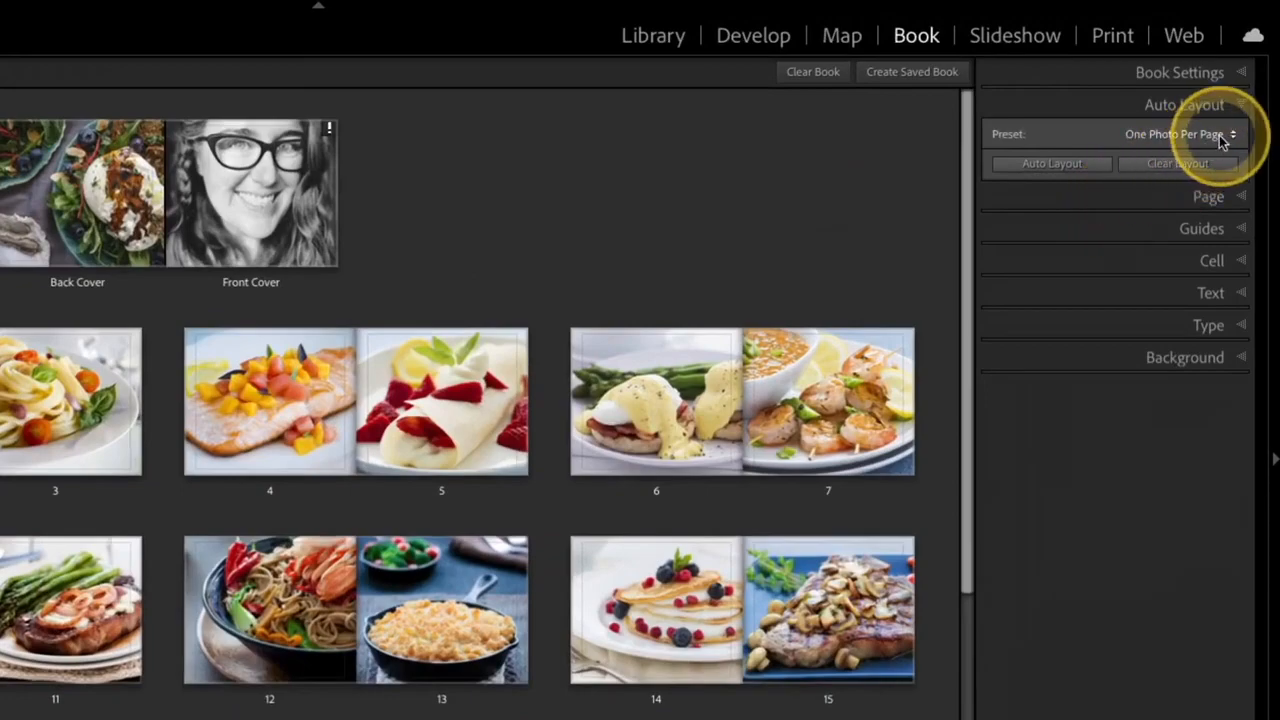
Open the One Photo Per Page auto layout preset for editing and set its left pages to Fixed Layout
click(1220, 135)
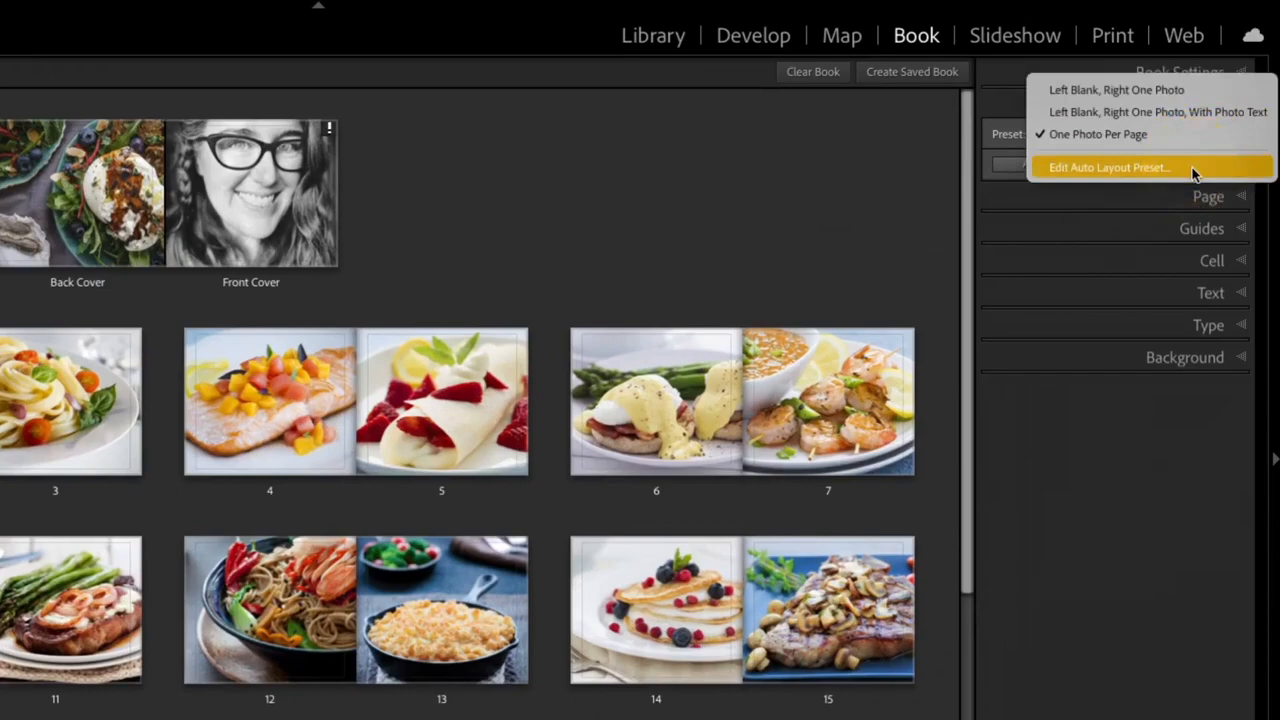
click(1192, 168)
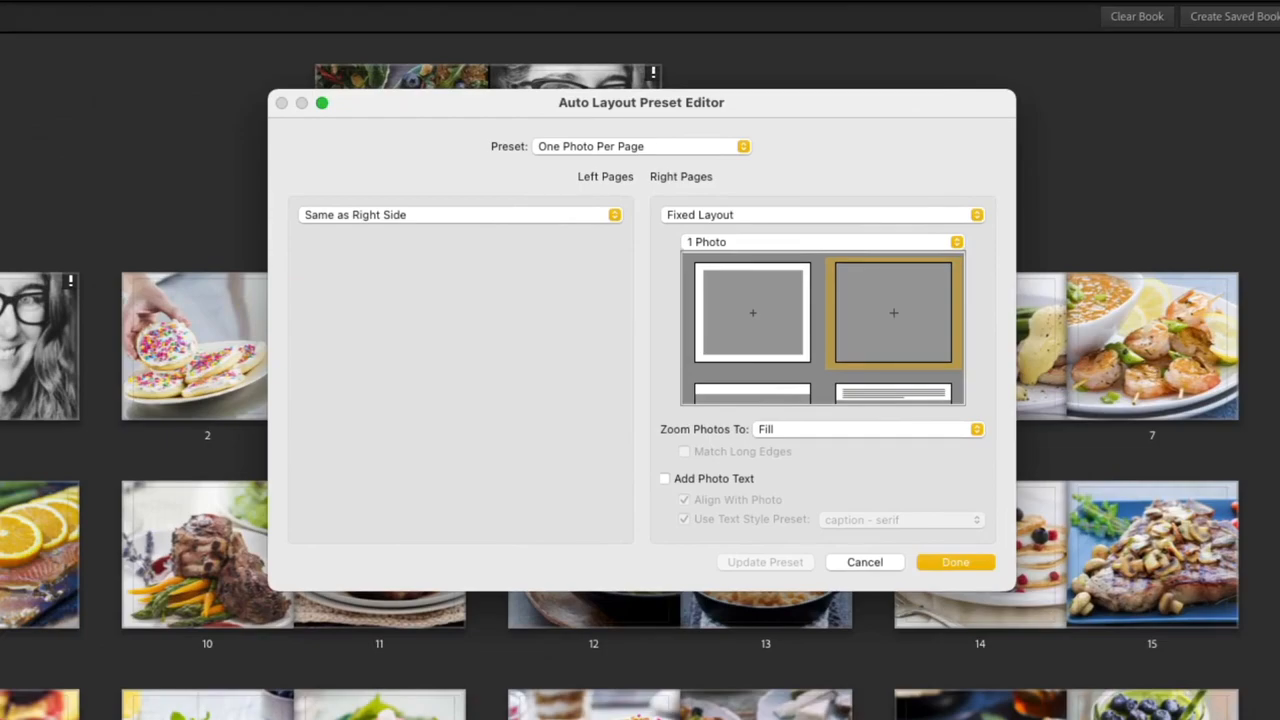
click(591, 216)
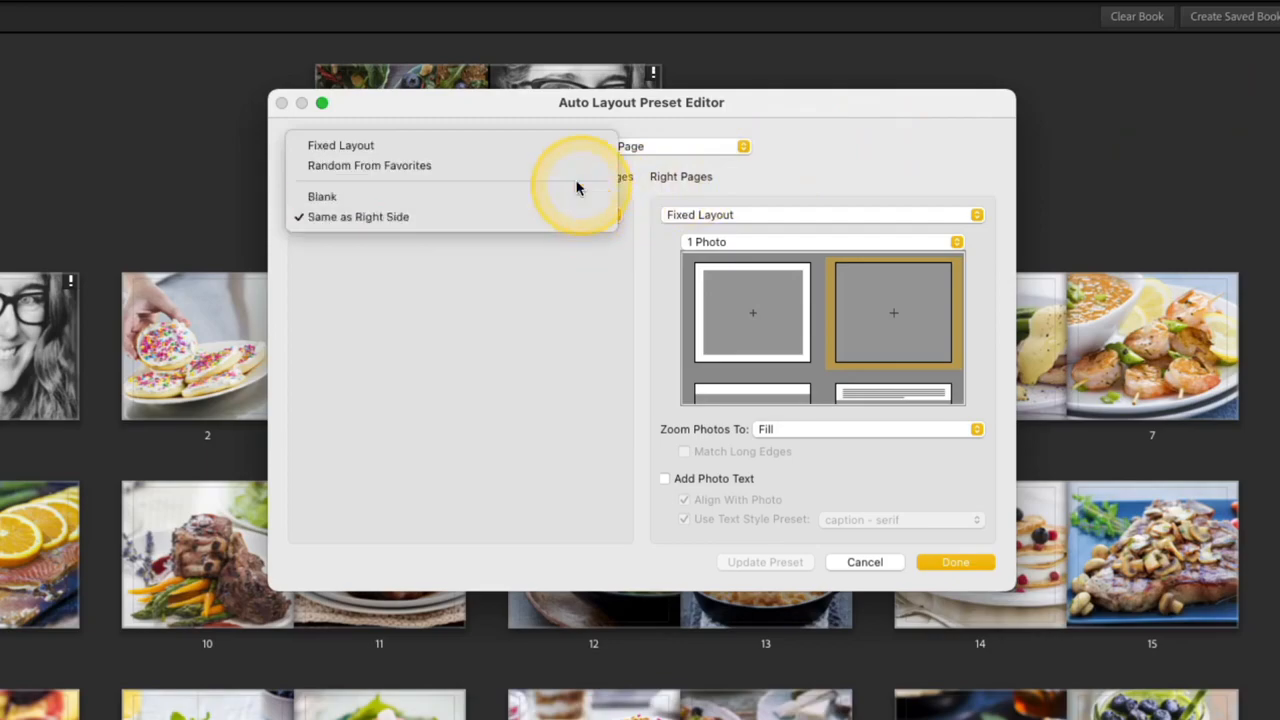
click(561, 153)
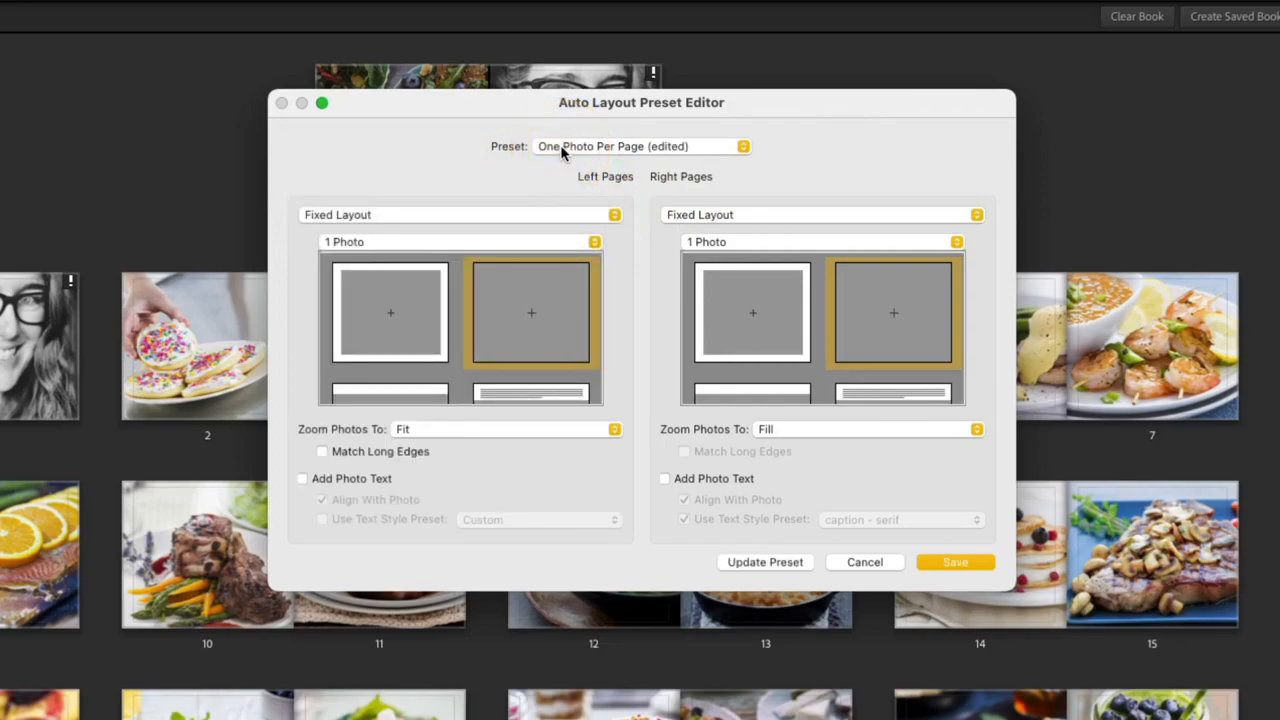
Examine the 1 Photo page layouts offered for the left pages in the preset editor
click(460, 268)
scroll(452, 280, down, 5)
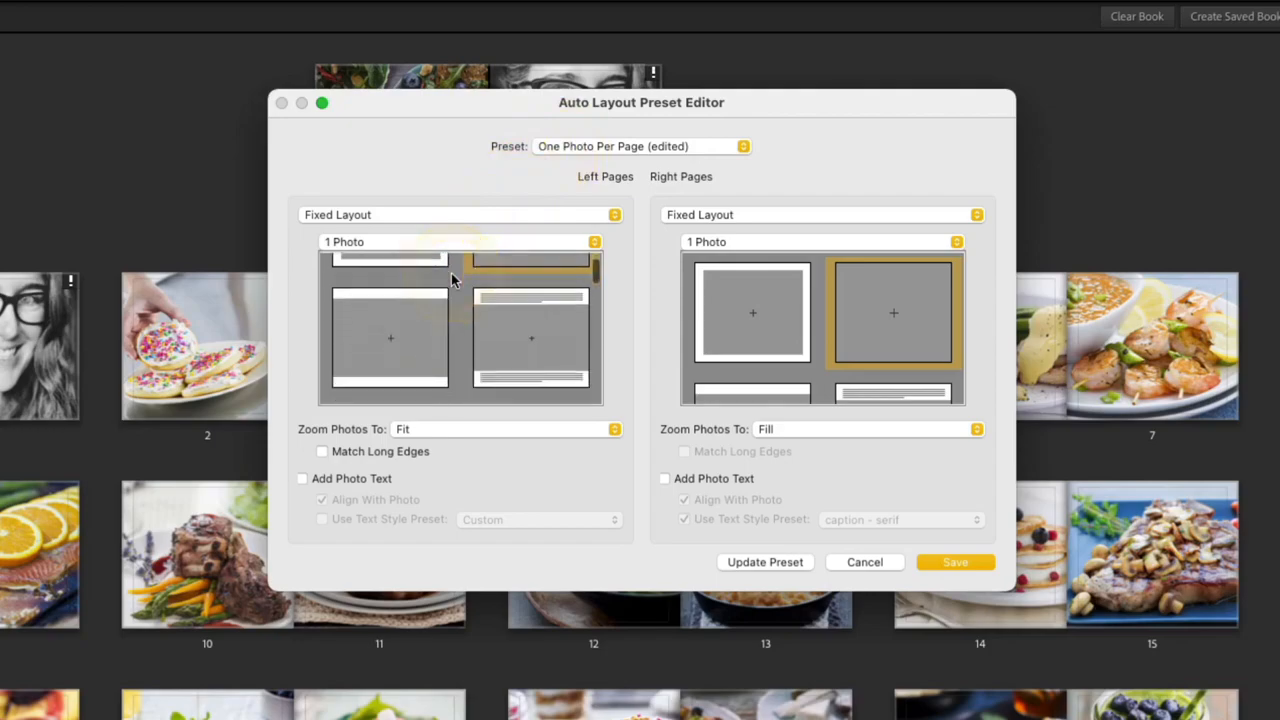
click(456, 284)
scroll(456, 285, down, 5)
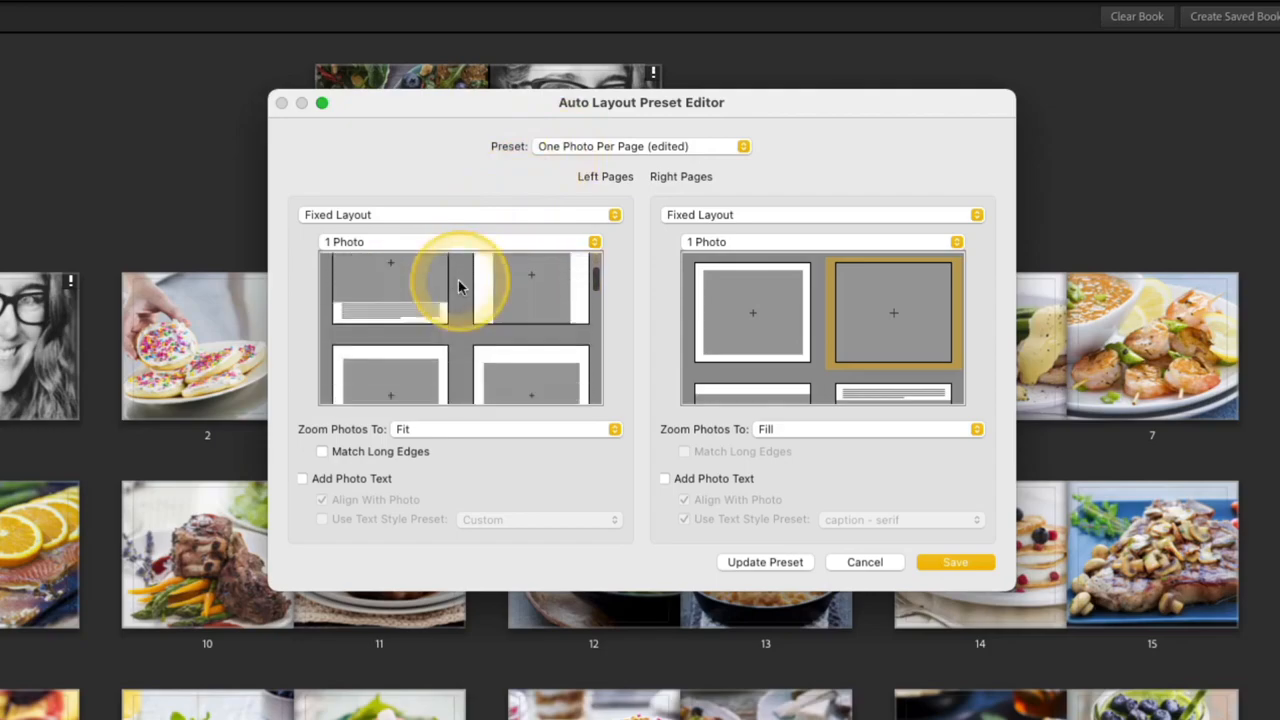
scroll(458, 287, down, 3)
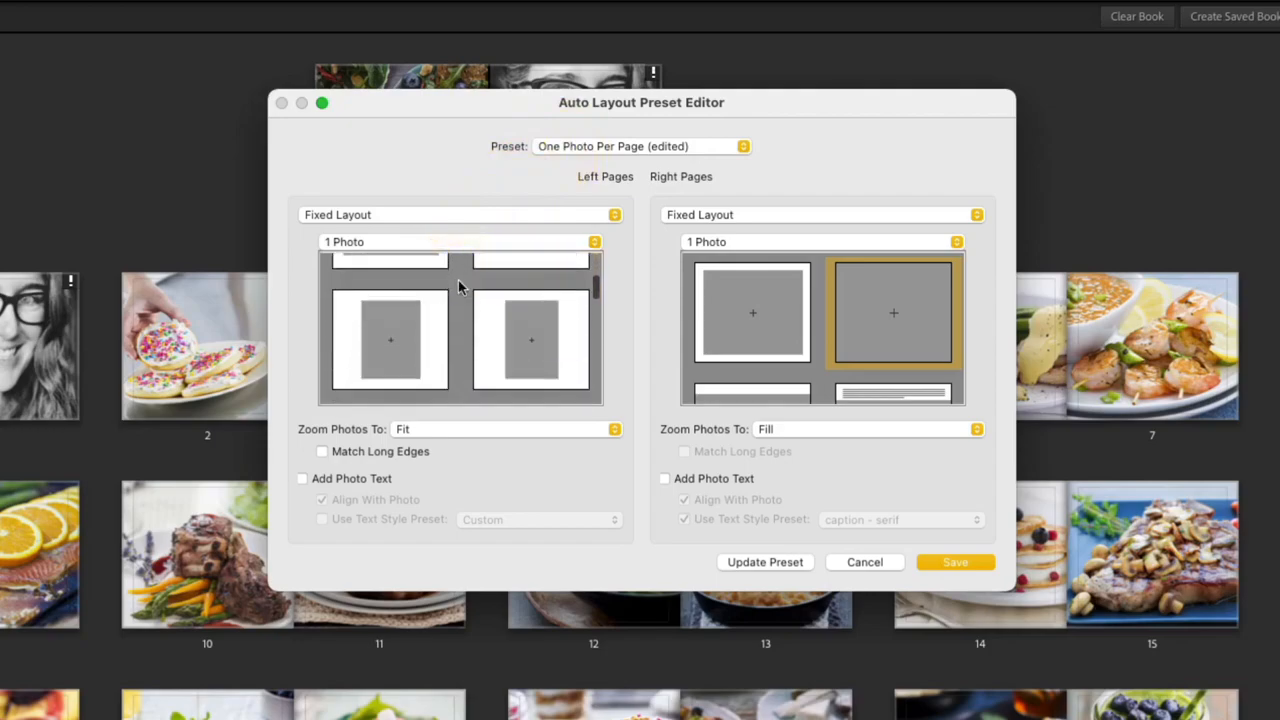
scroll(458, 287, down, 3)
scroll(458, 287, down, 6)
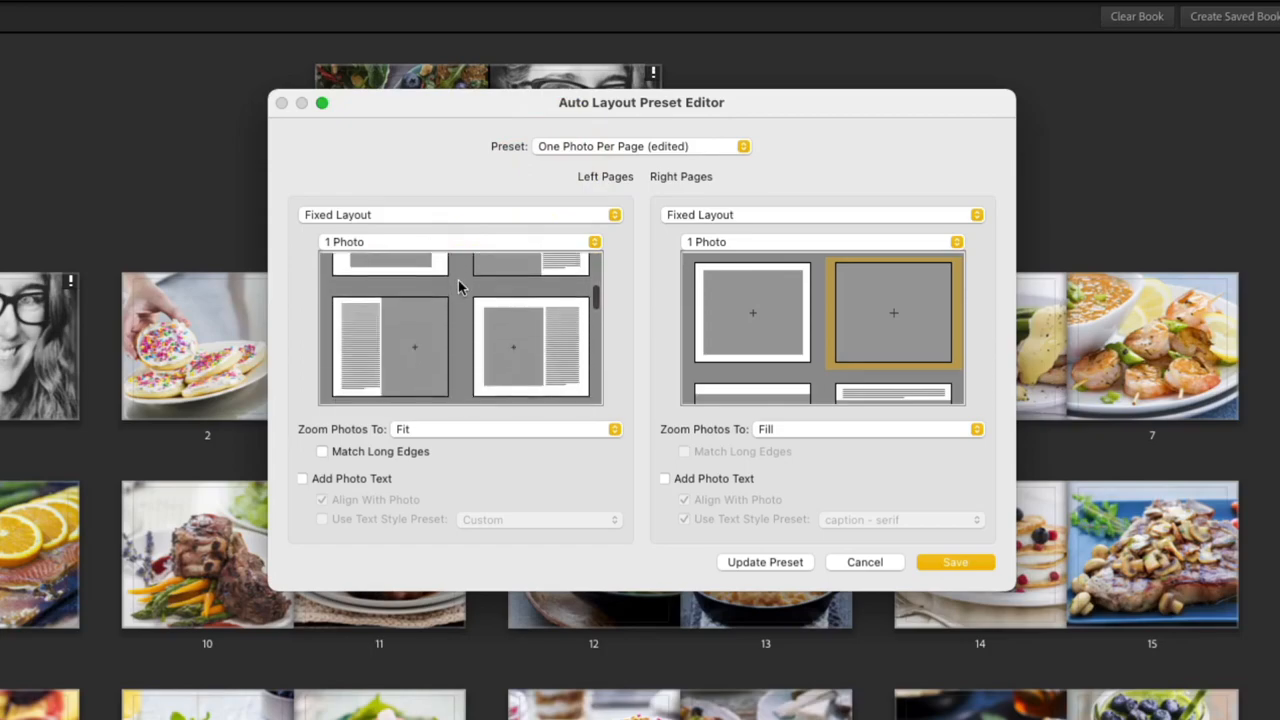
scroll(458, 280, up, 3)
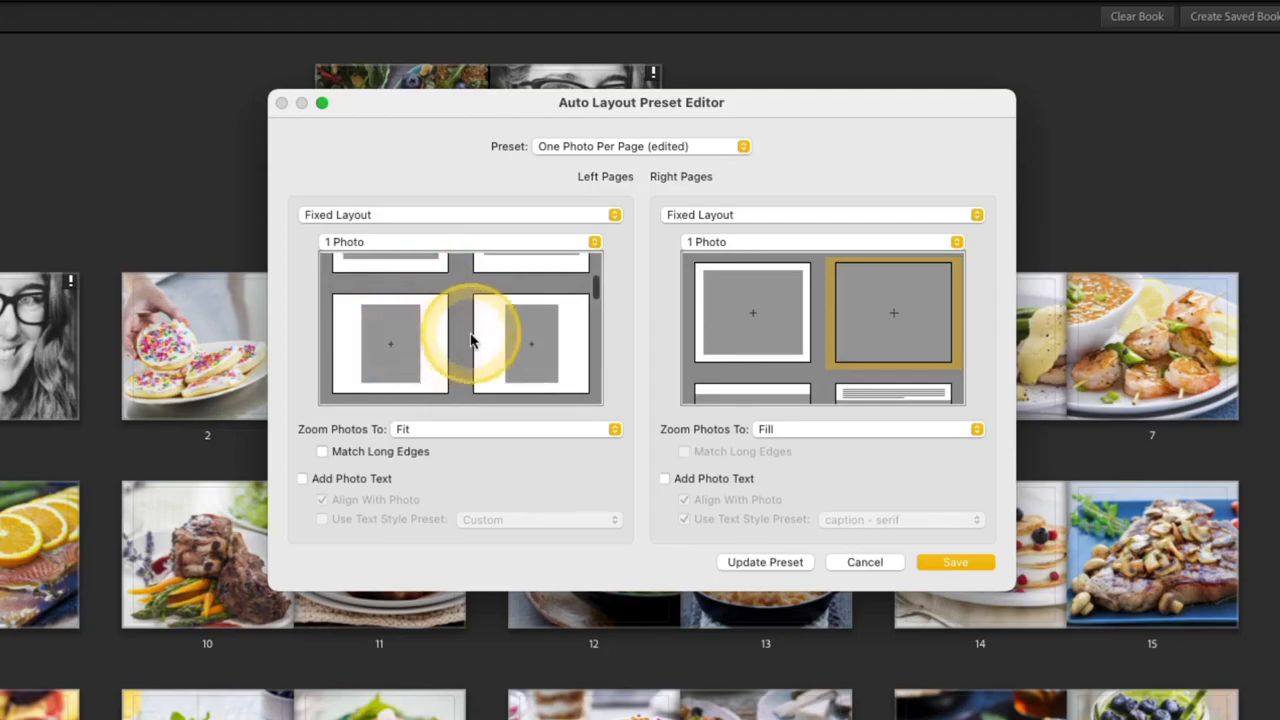
scroll(452, 340, up, 2)
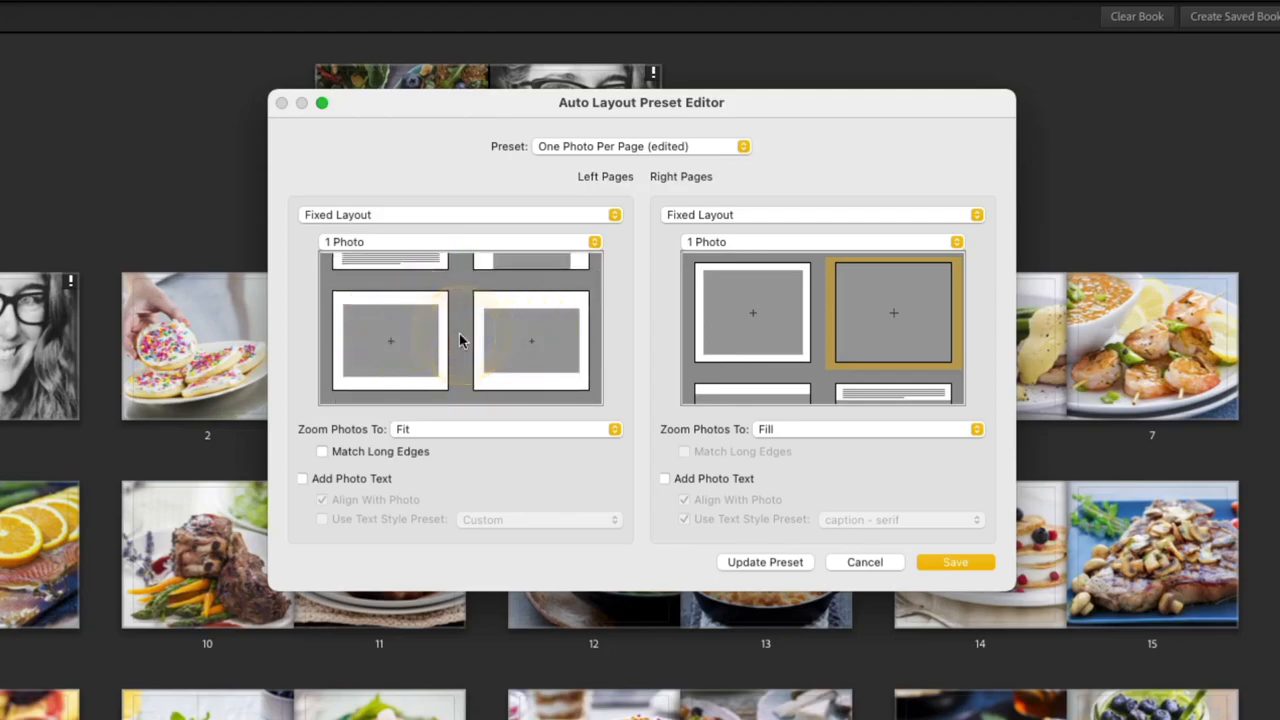
scroll(459, 338, up, 2)
scroll(459, 340, up, 3)
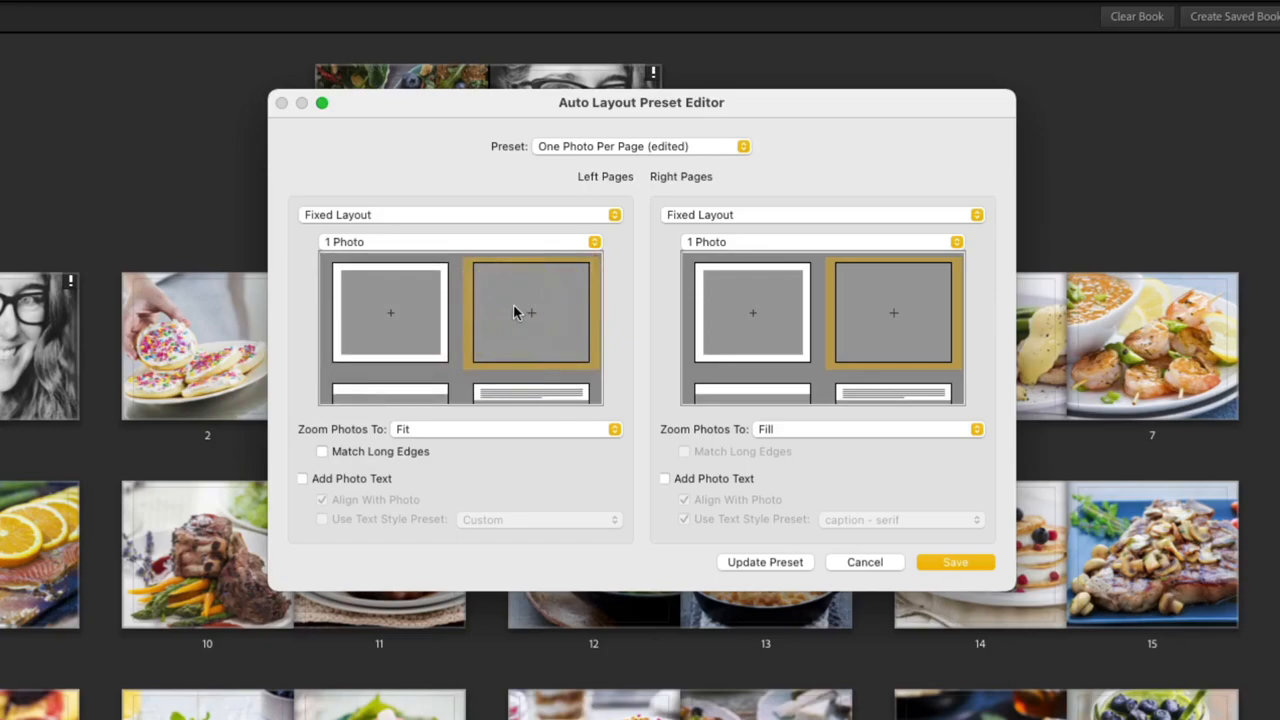
Set the left pages to zoom photos to Fill and the right pages to the full-page text layout from Text Pages
click(428, 430)
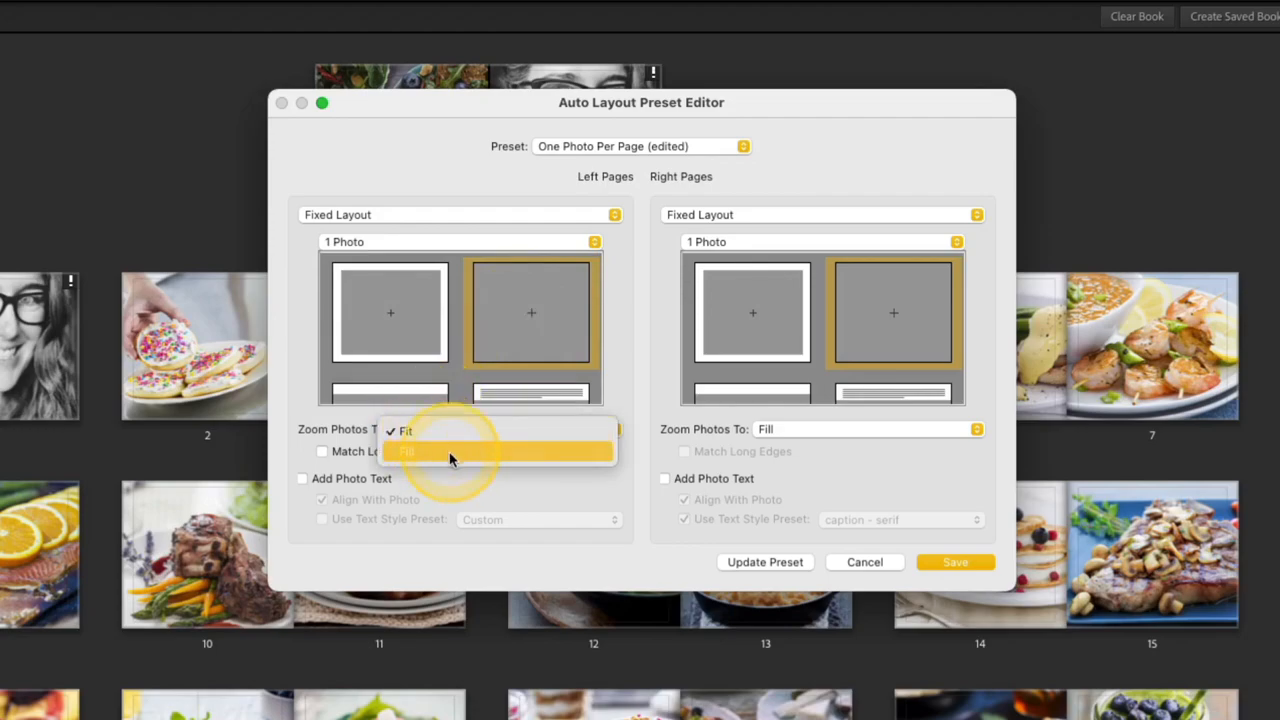
click(449, 452)
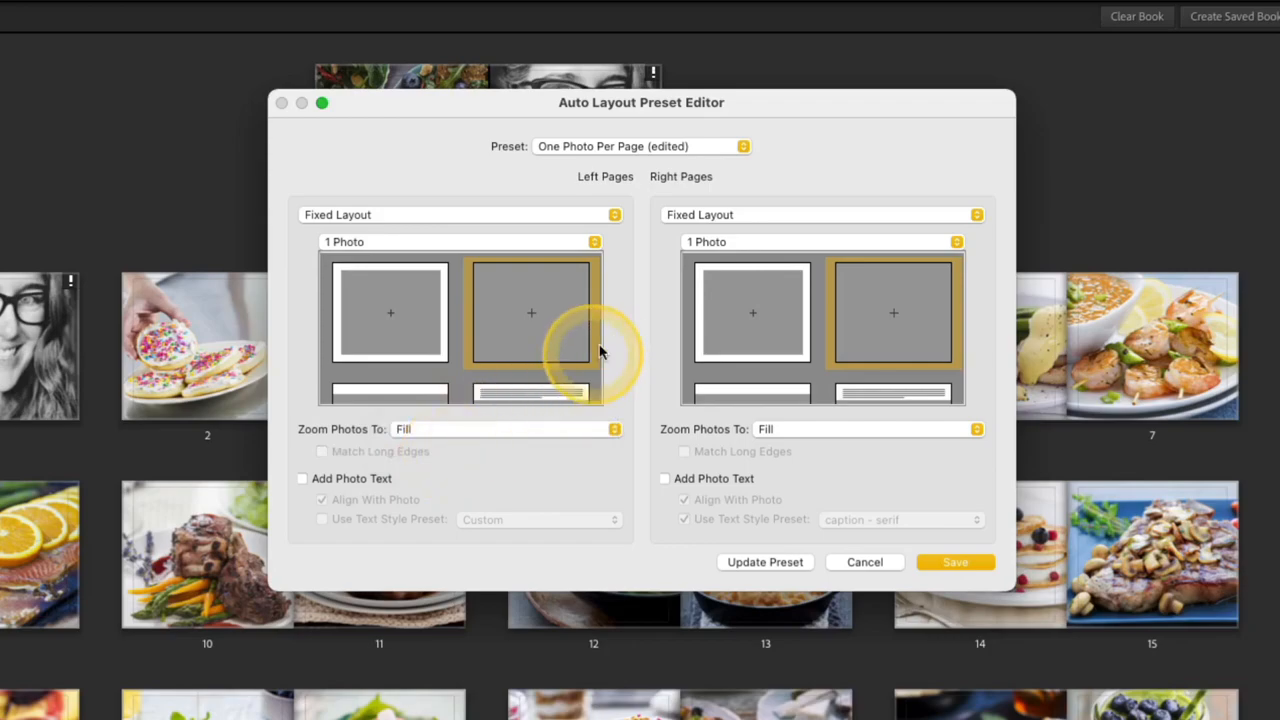
click(782, 243)
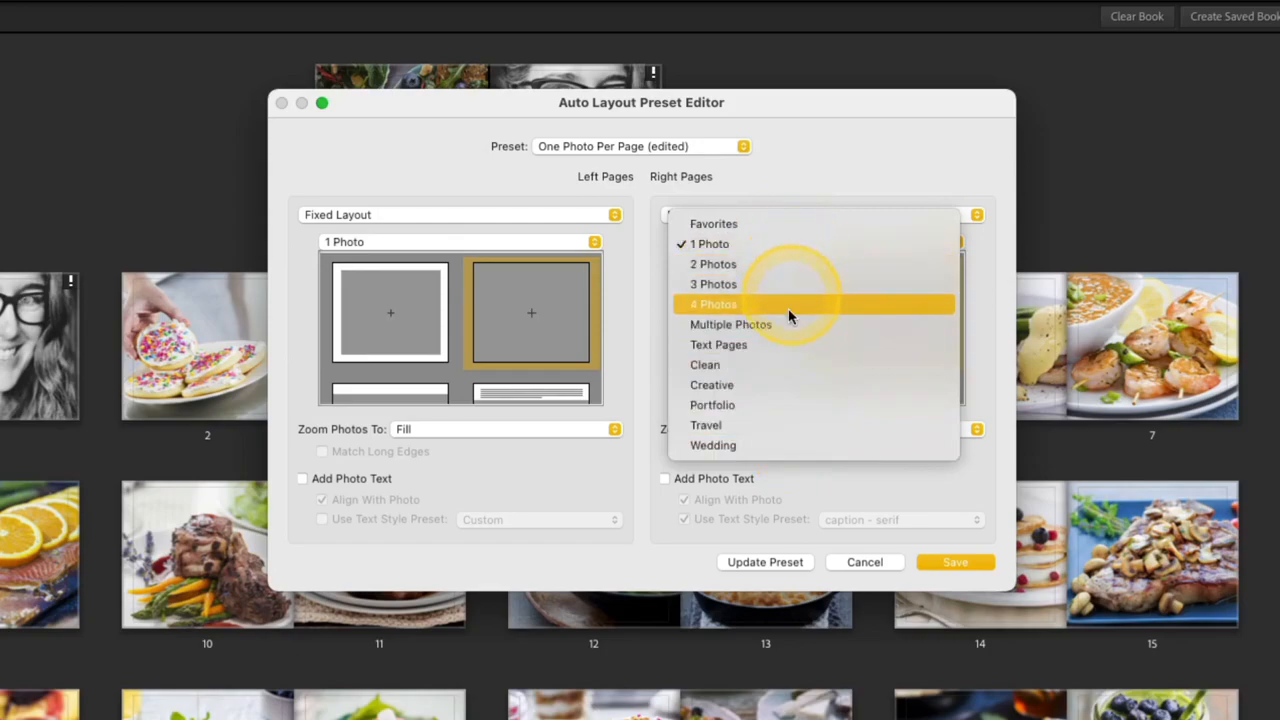
click(783, 345)
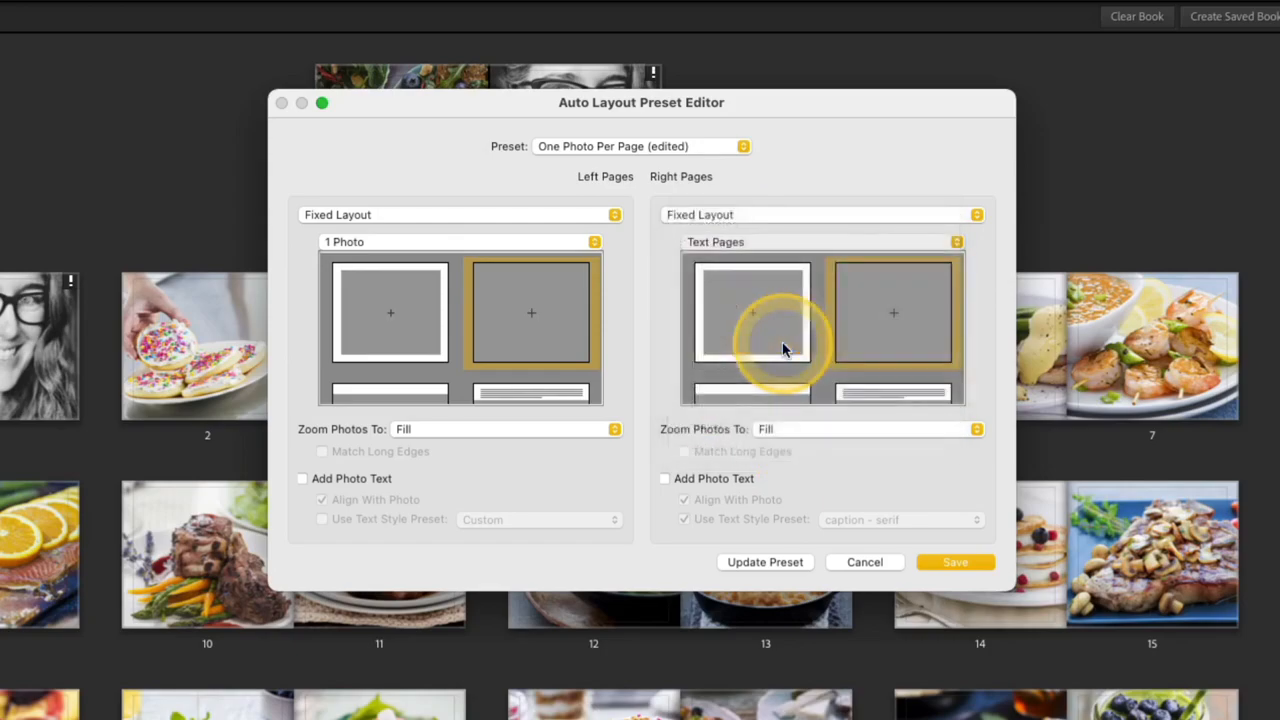
scroll(783, 345, down, 5)
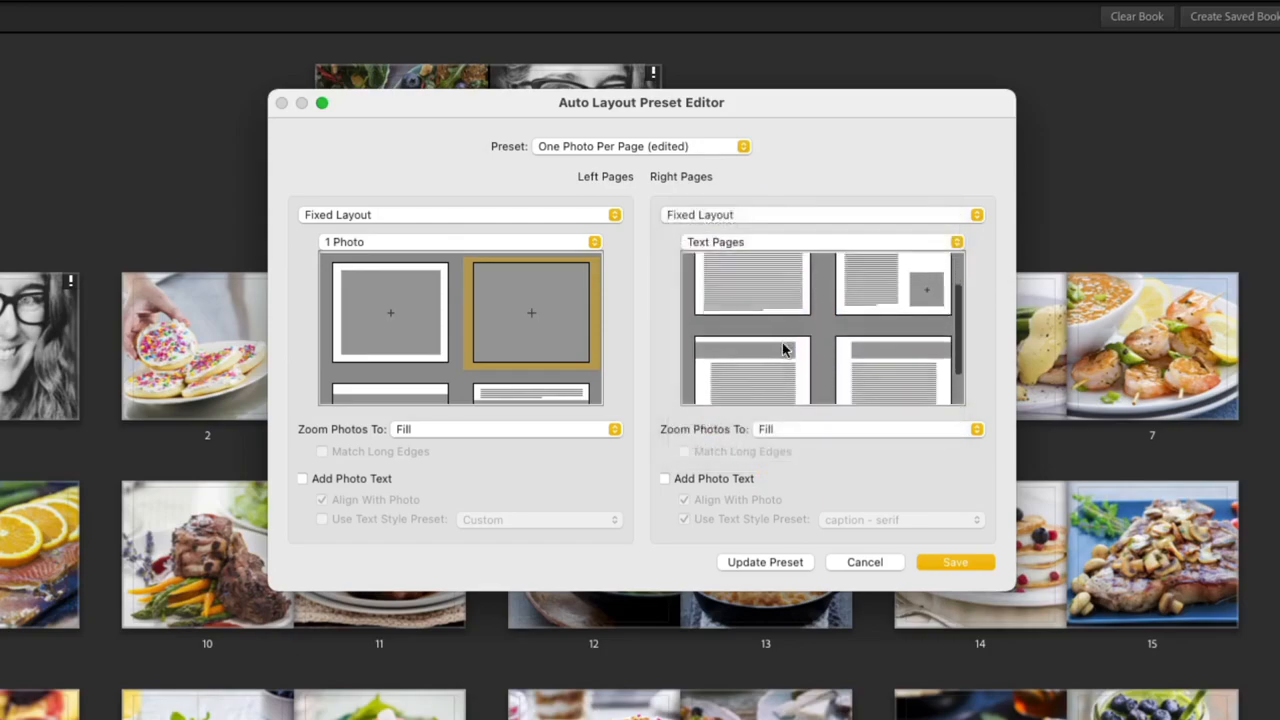
scroll(783, 345, up, 5)
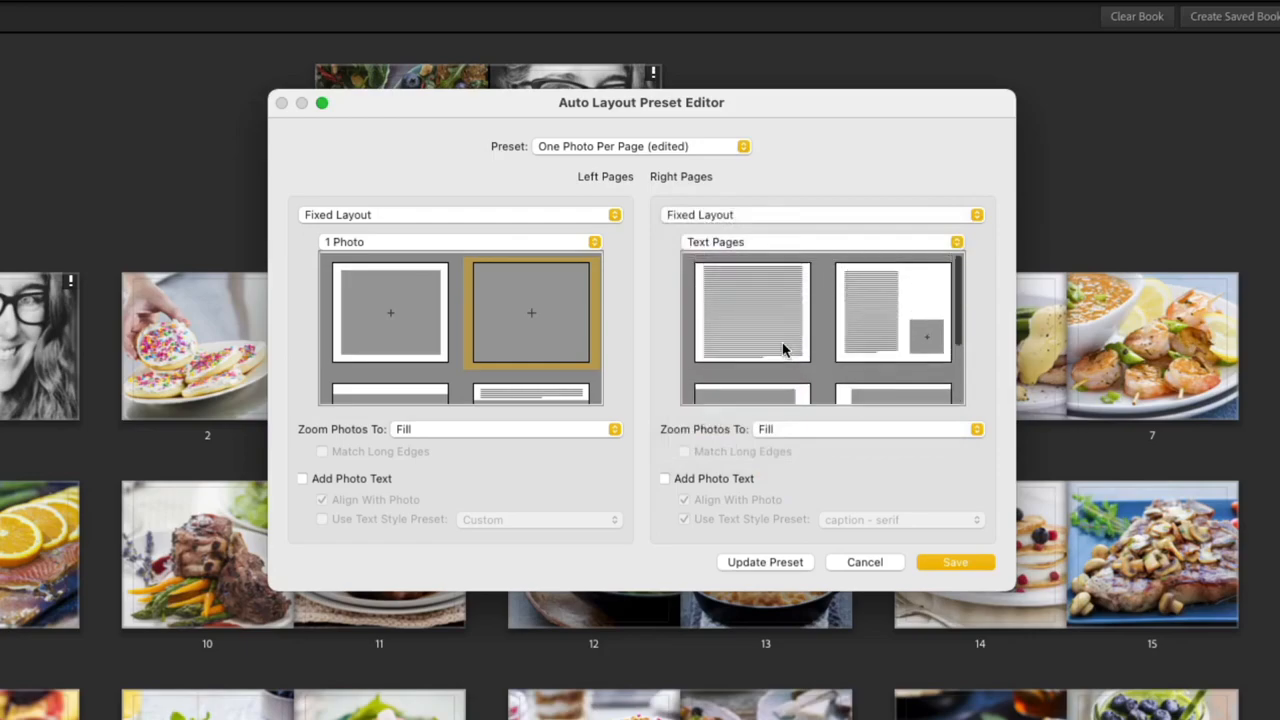
click(752, 314)
click(752, 316)
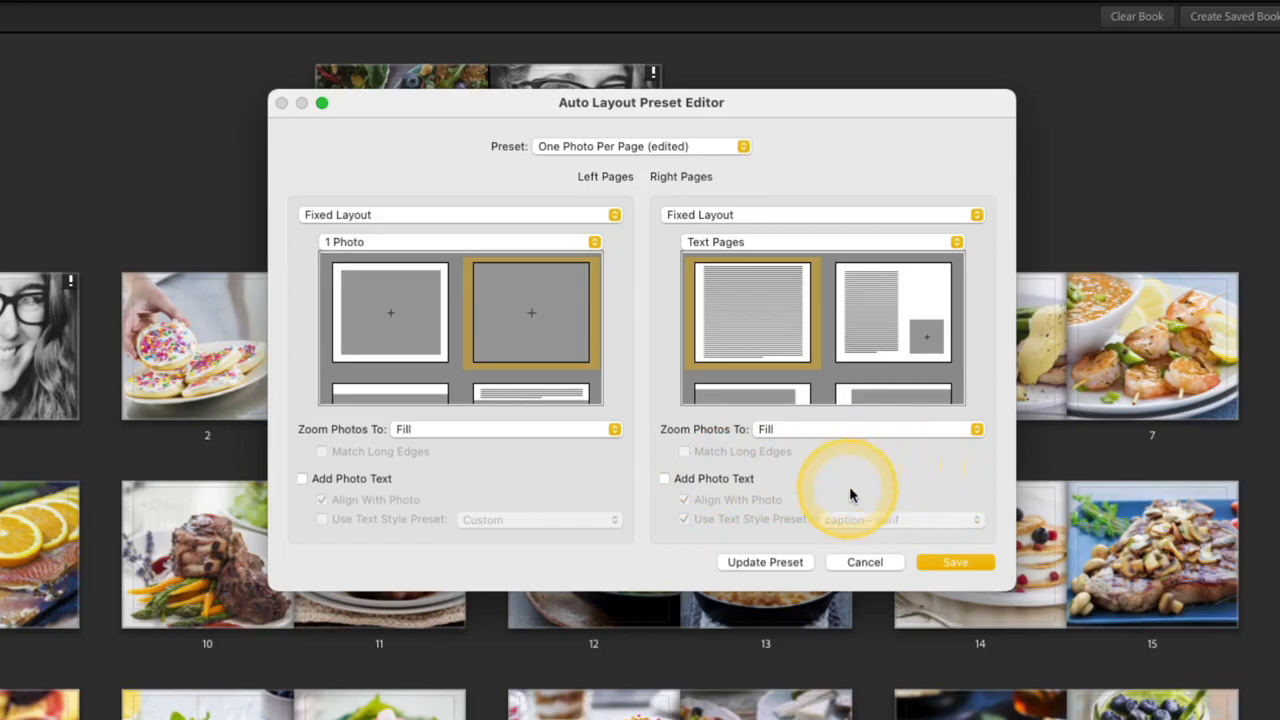
Save the edited layout as a new auto layout preset named "Recipe book"
click(948, 563)
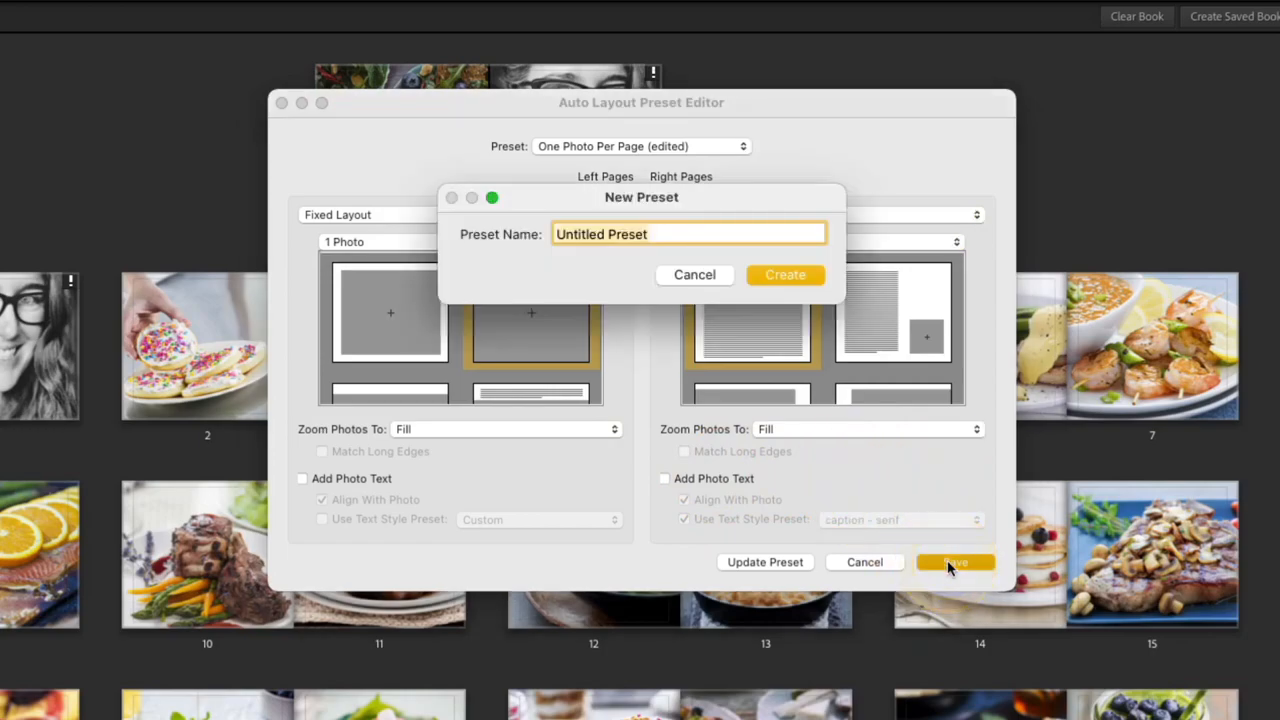
text(Re)
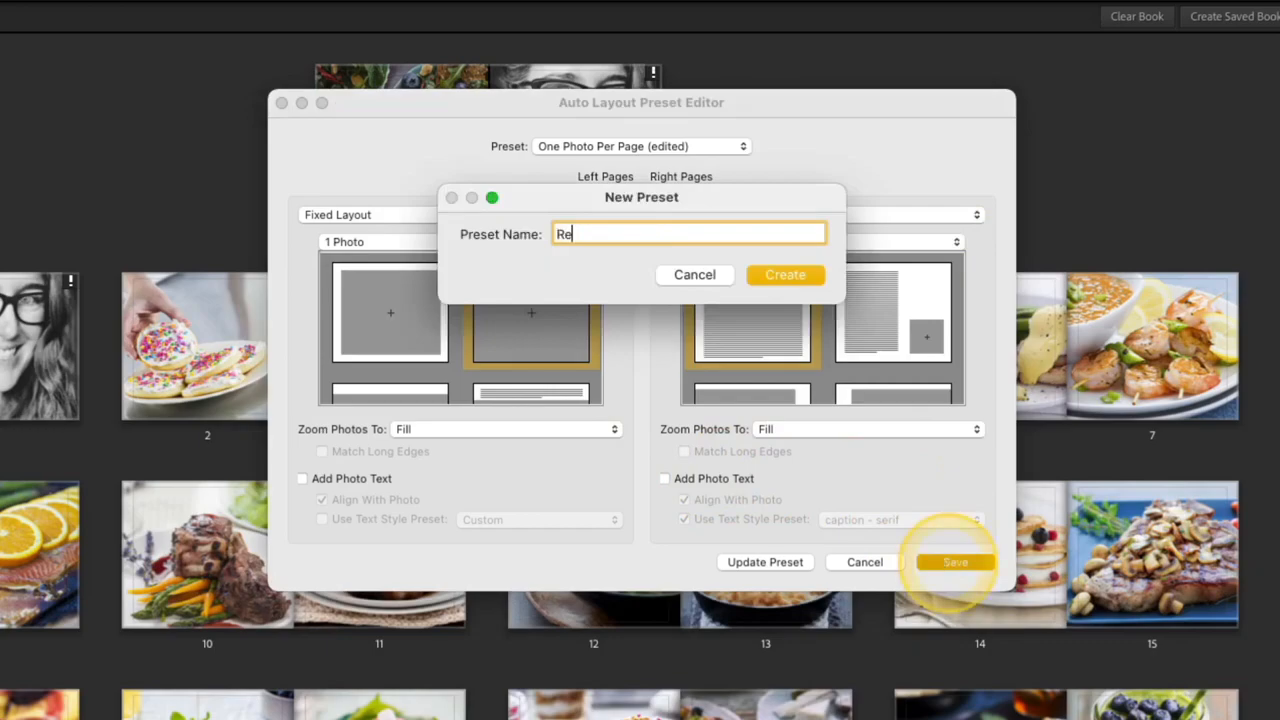
text(cipe book)
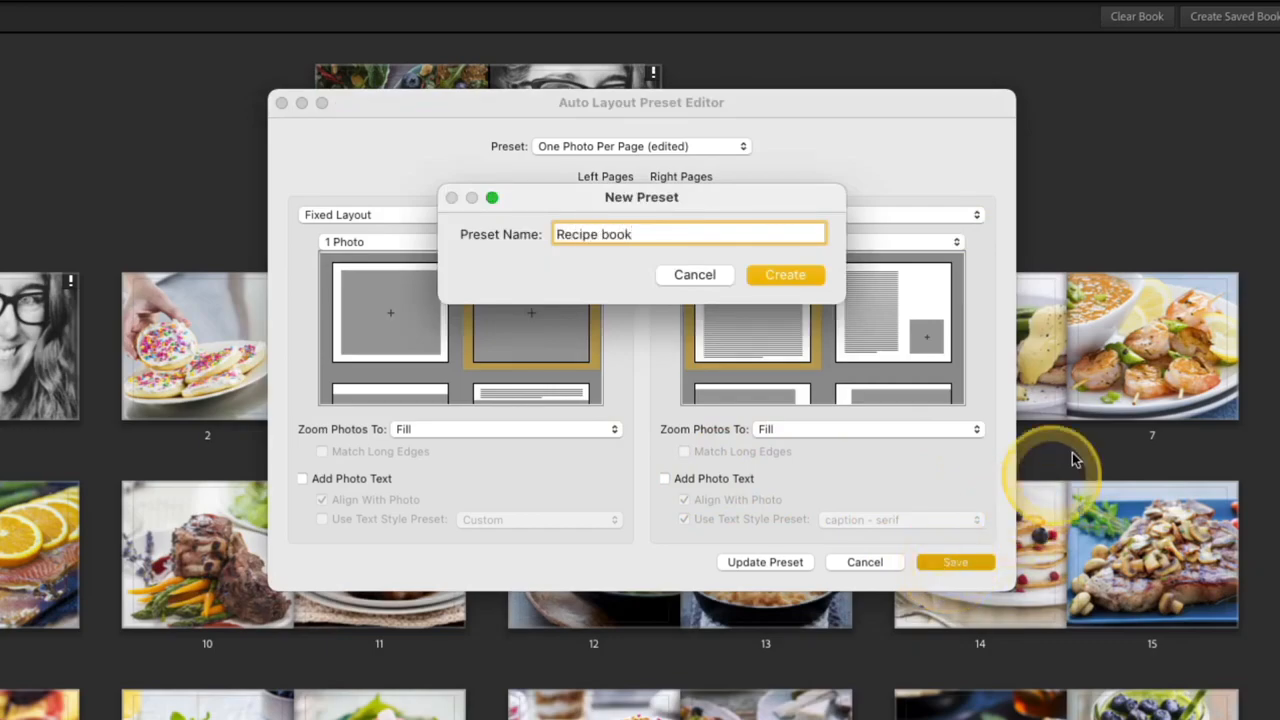
click(810, 276)
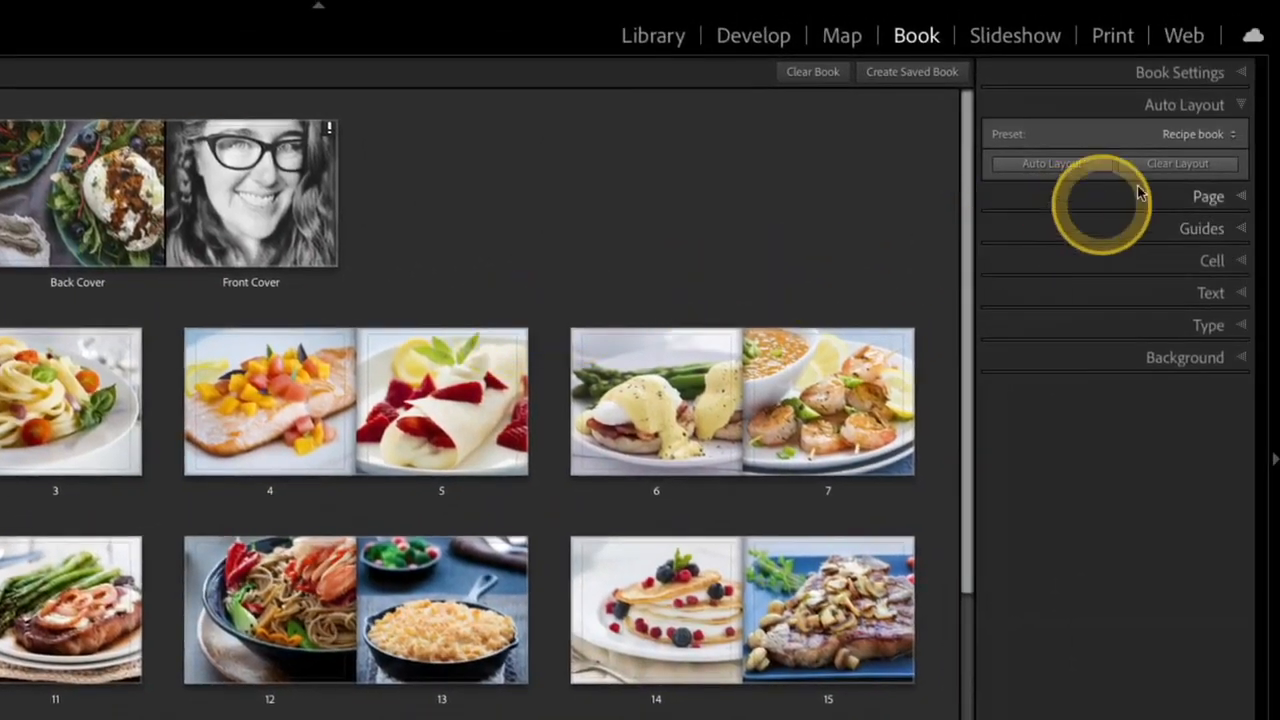
Clear the current layout, auto-layout the book with the Recipe book preset, and return to the cover
click(1210, 134)
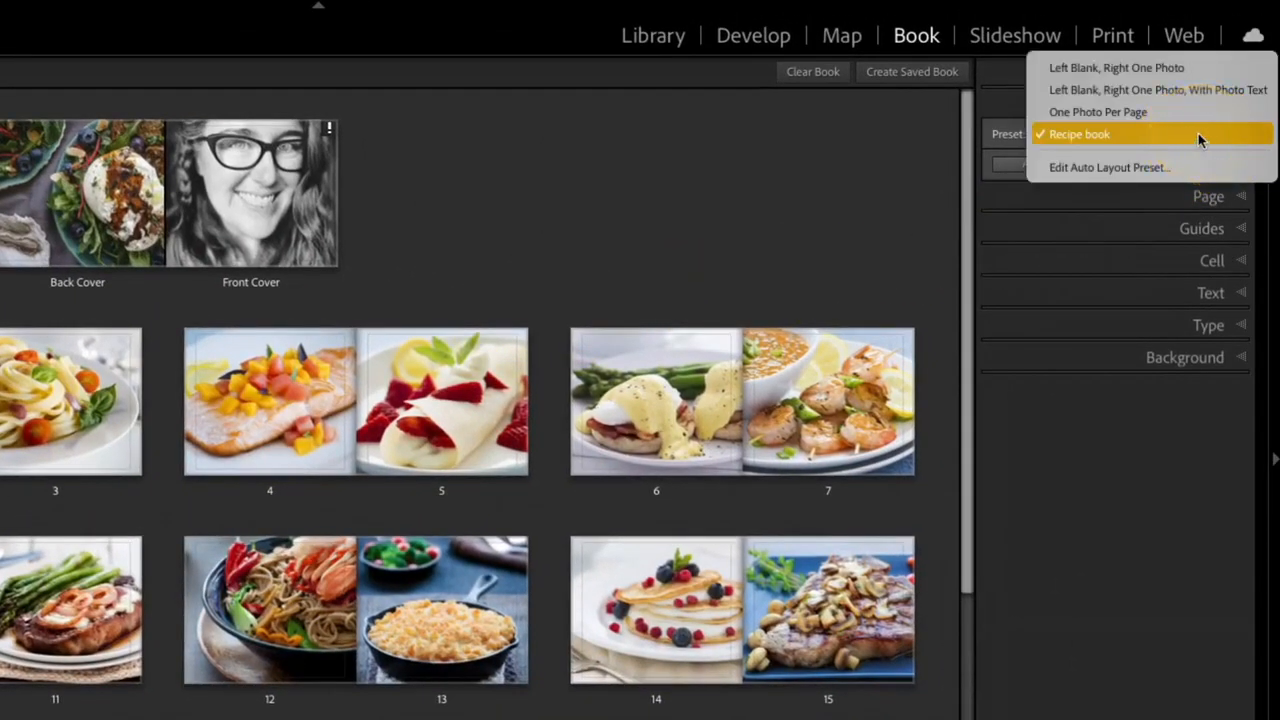
click(1198, 133)
click(1186, 162)
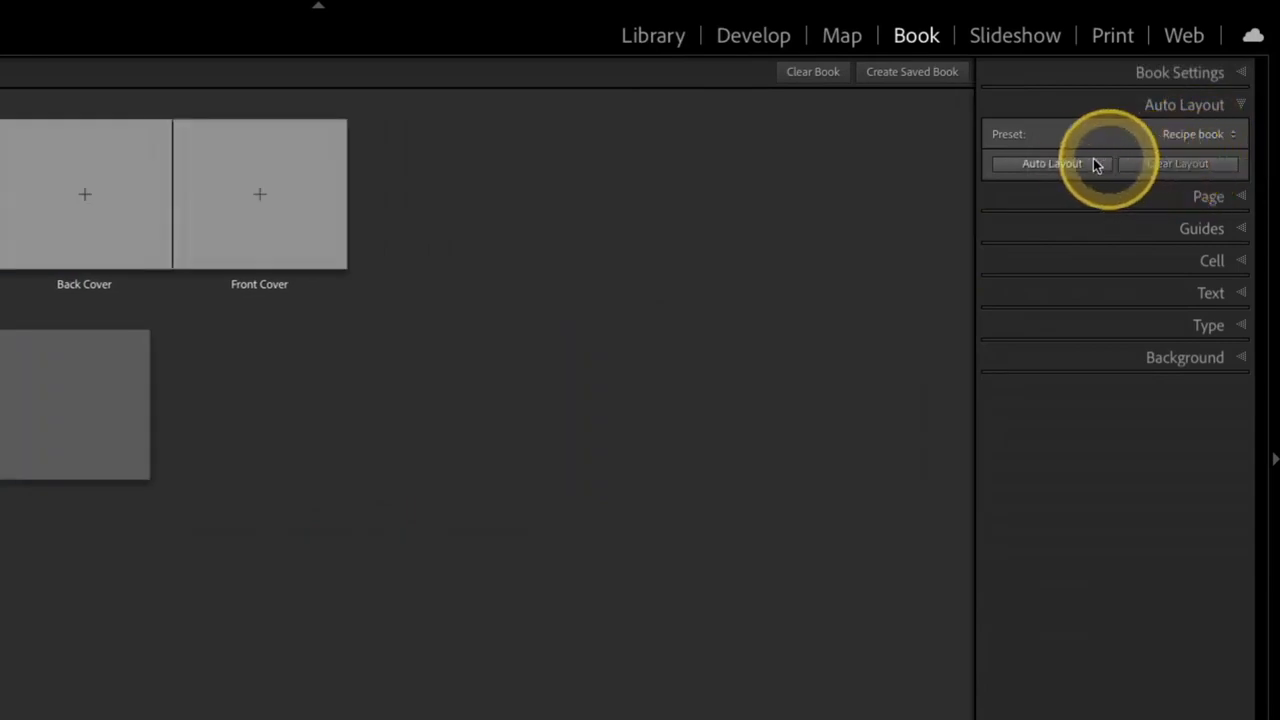
click(1070, 164)
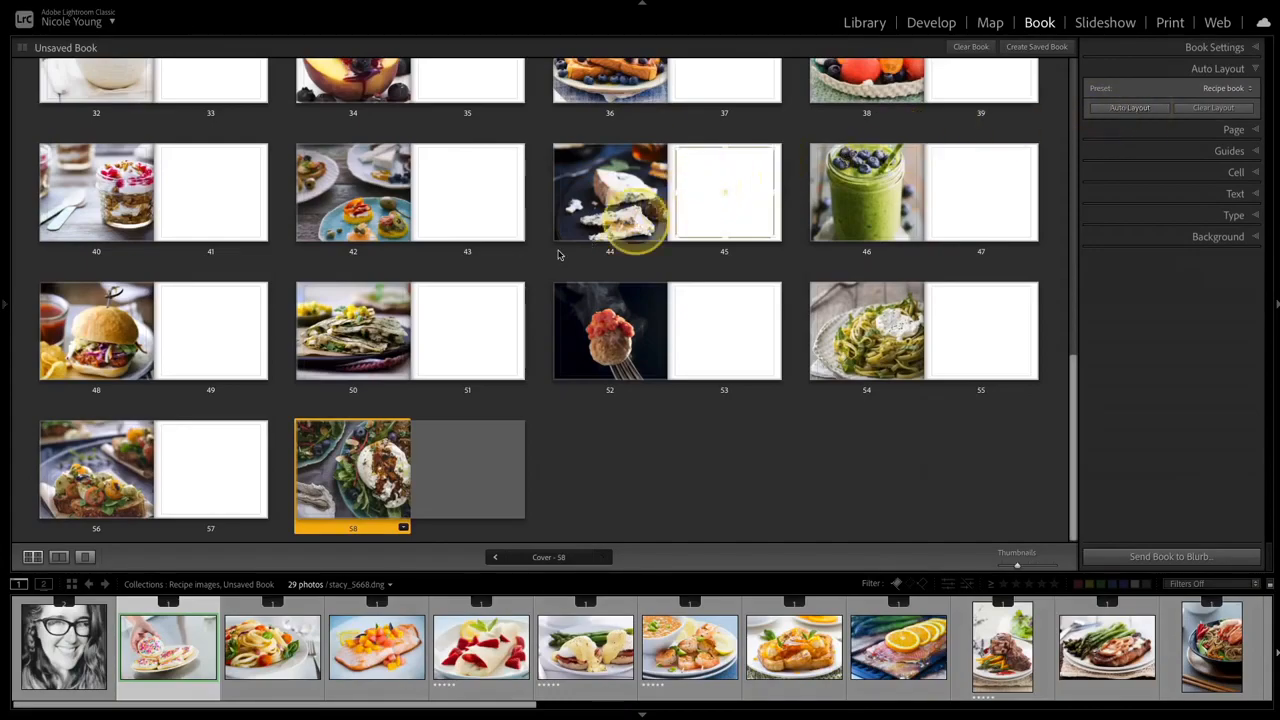
scroll(522, 272, up, 10)
scroll(522, 272, up, 2)
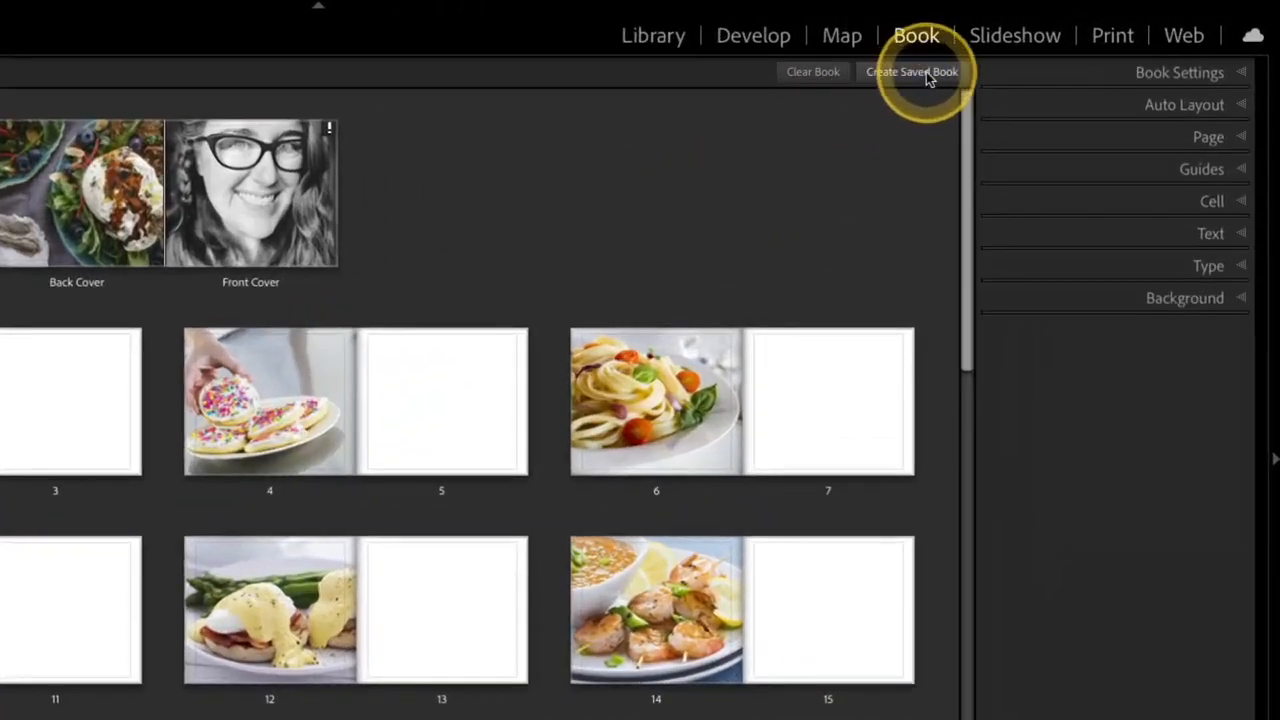
Create a saved book inside the Recipe images set, naming it with the author's first name in possessive form followed by "Recipe Book"
click(927, 78)
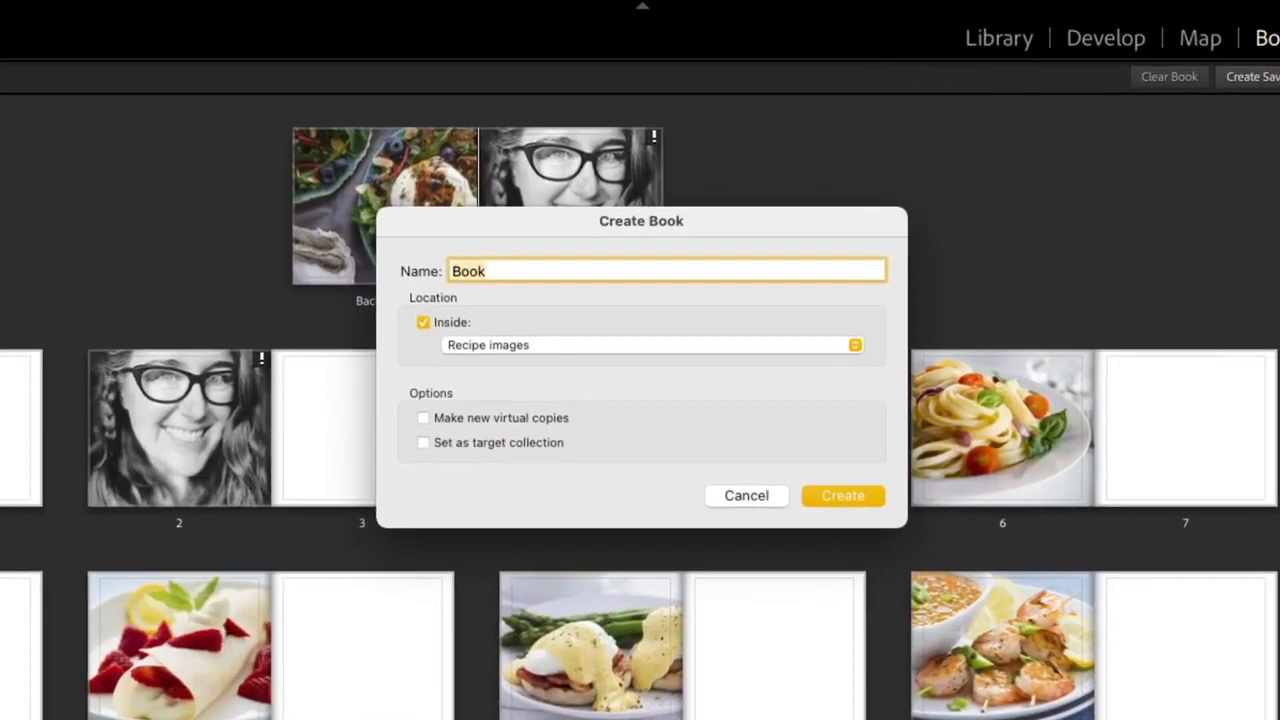
text(Nicole's Reci)
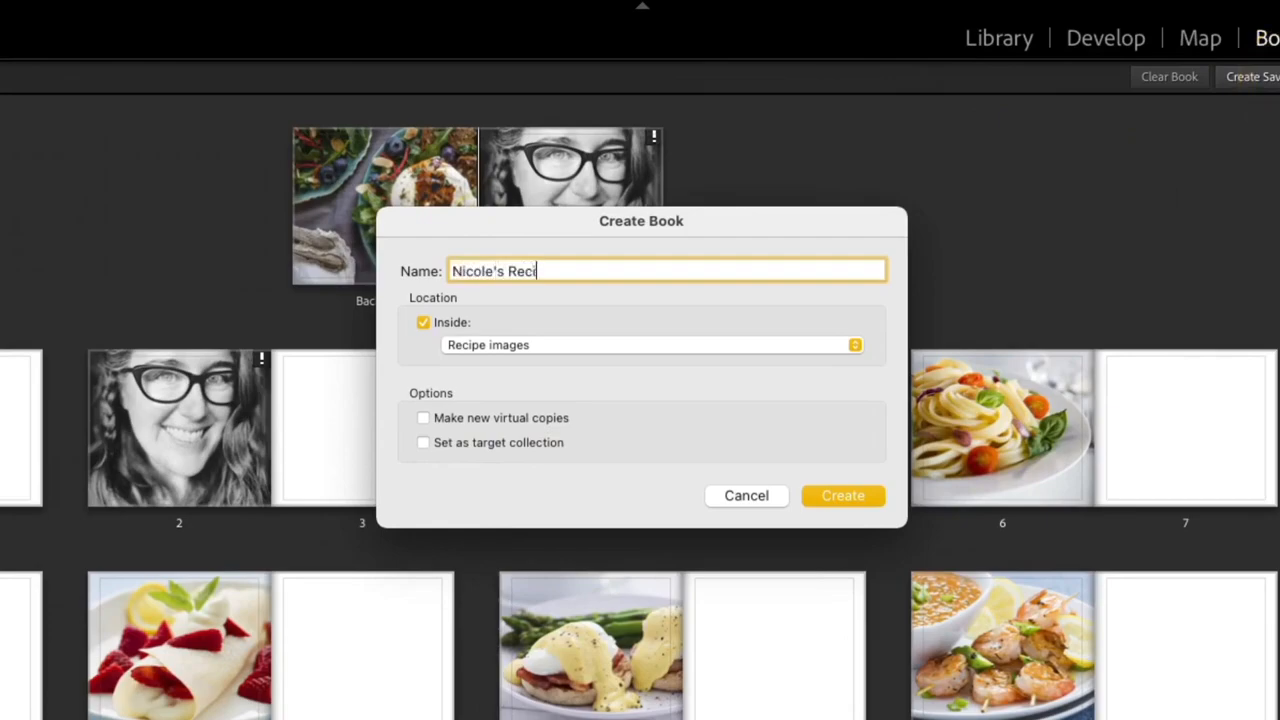
text(pe BOok)
key(BackSpace)
key(BackSpace)
key(BackSpace)
text(ook)
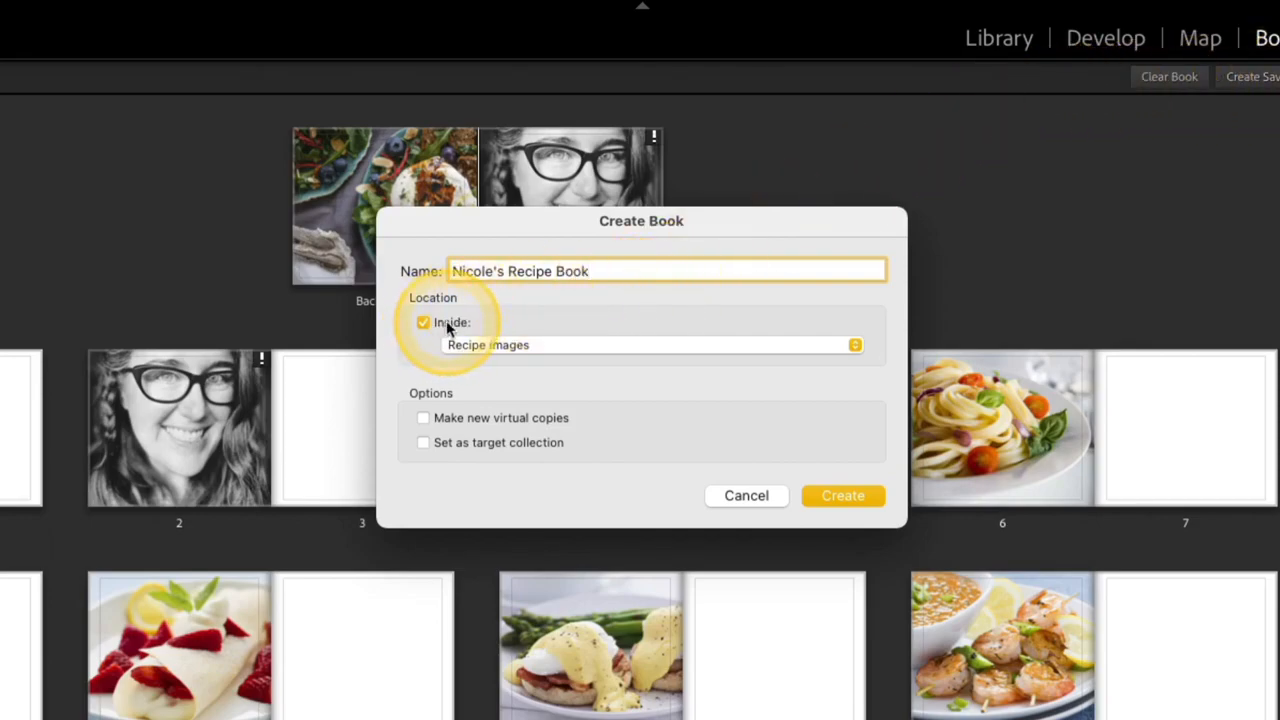
click(515, 346)
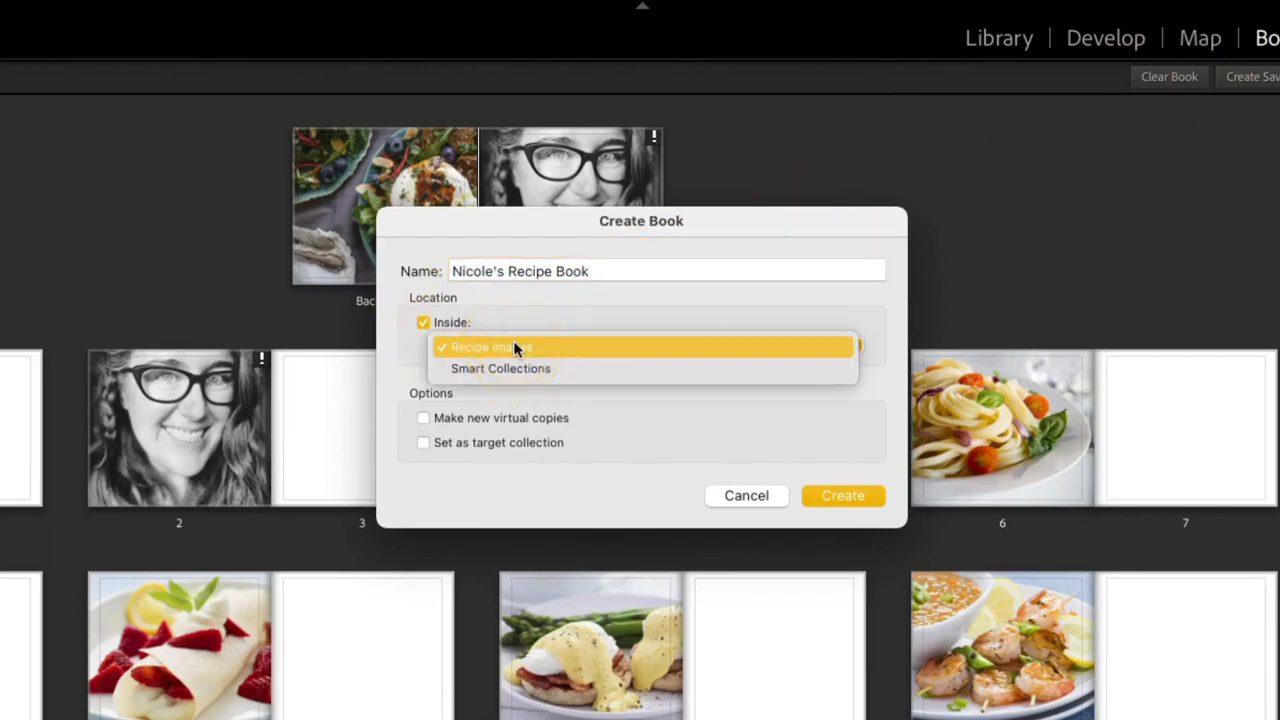
click(513, 346)
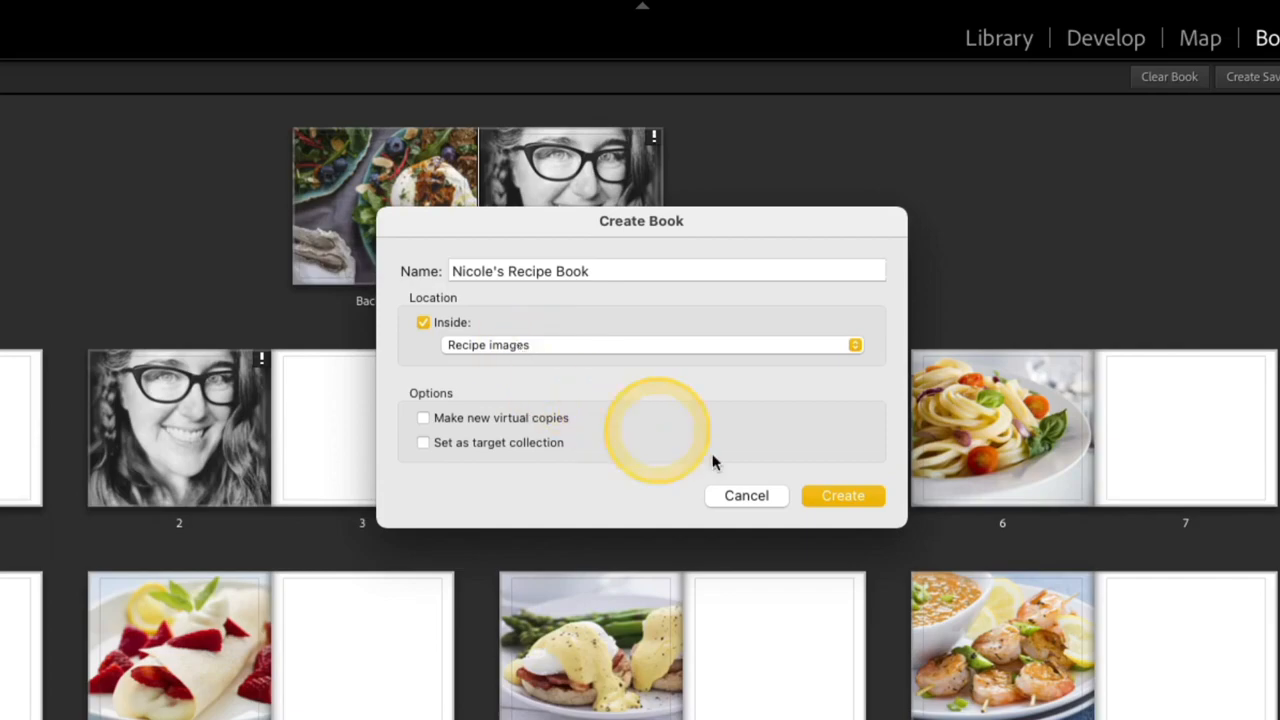
click(830, 492)
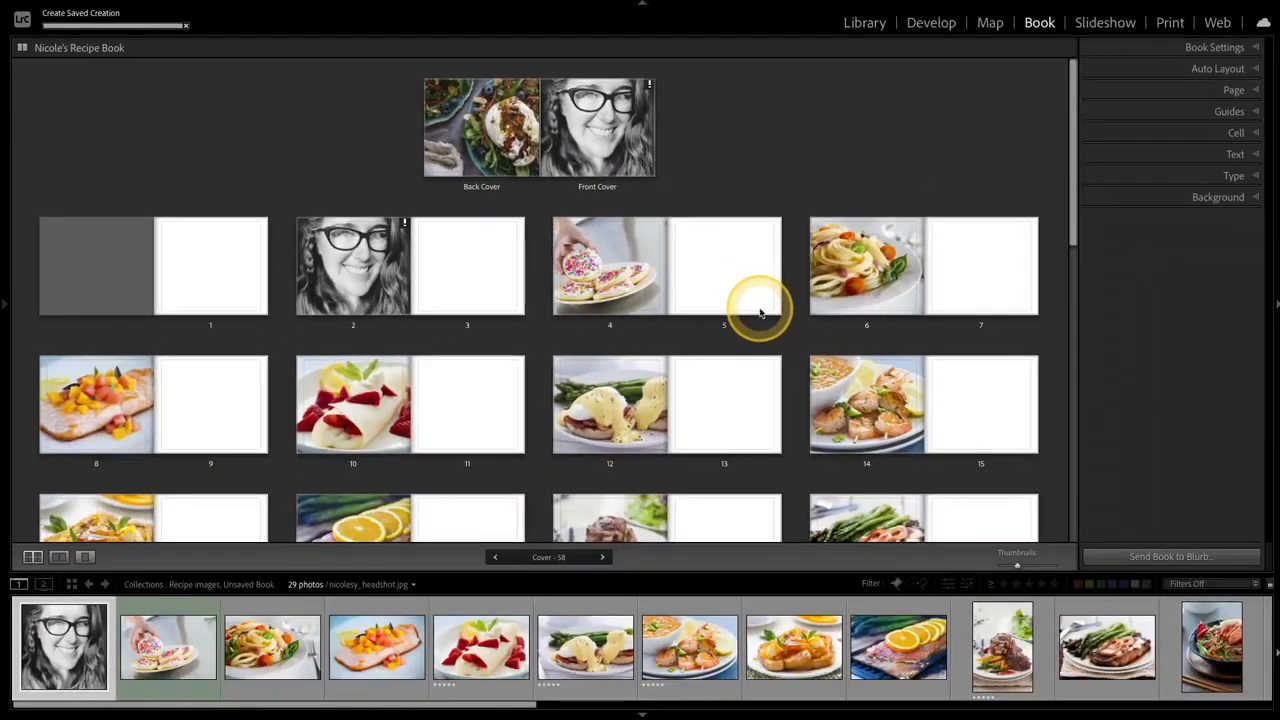
click(760, 313)
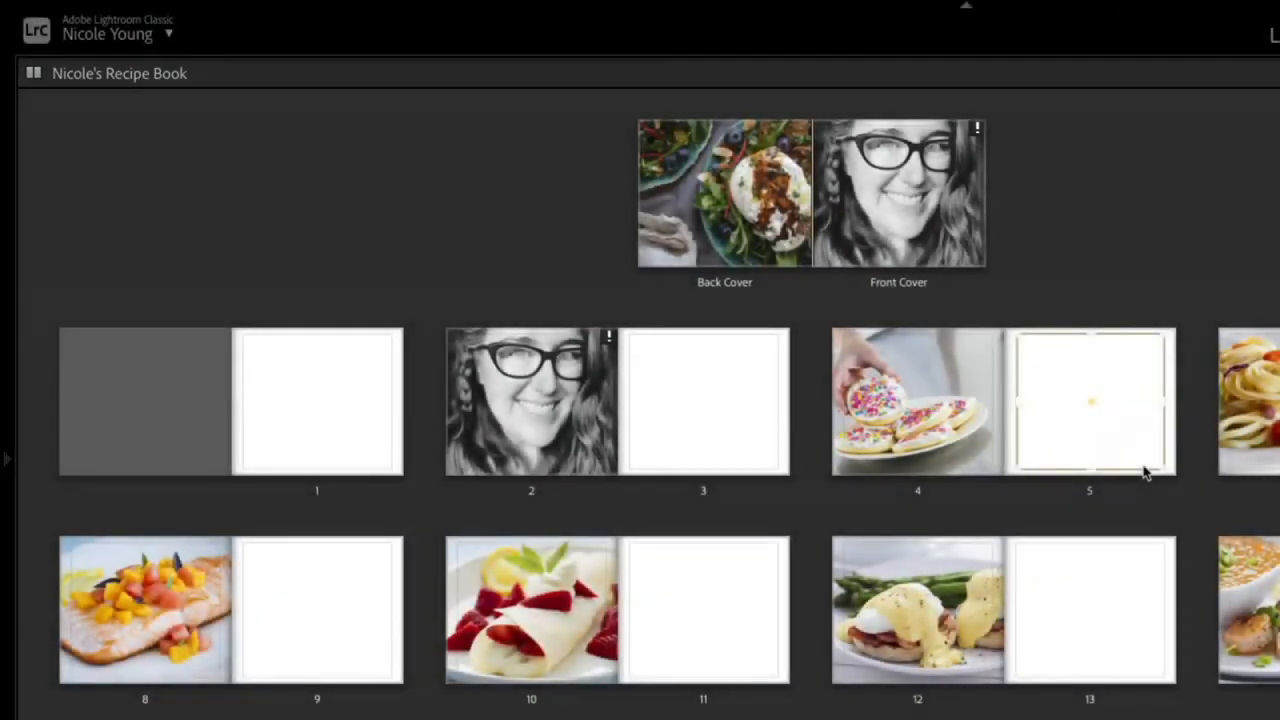
mouse_move(12, 458)
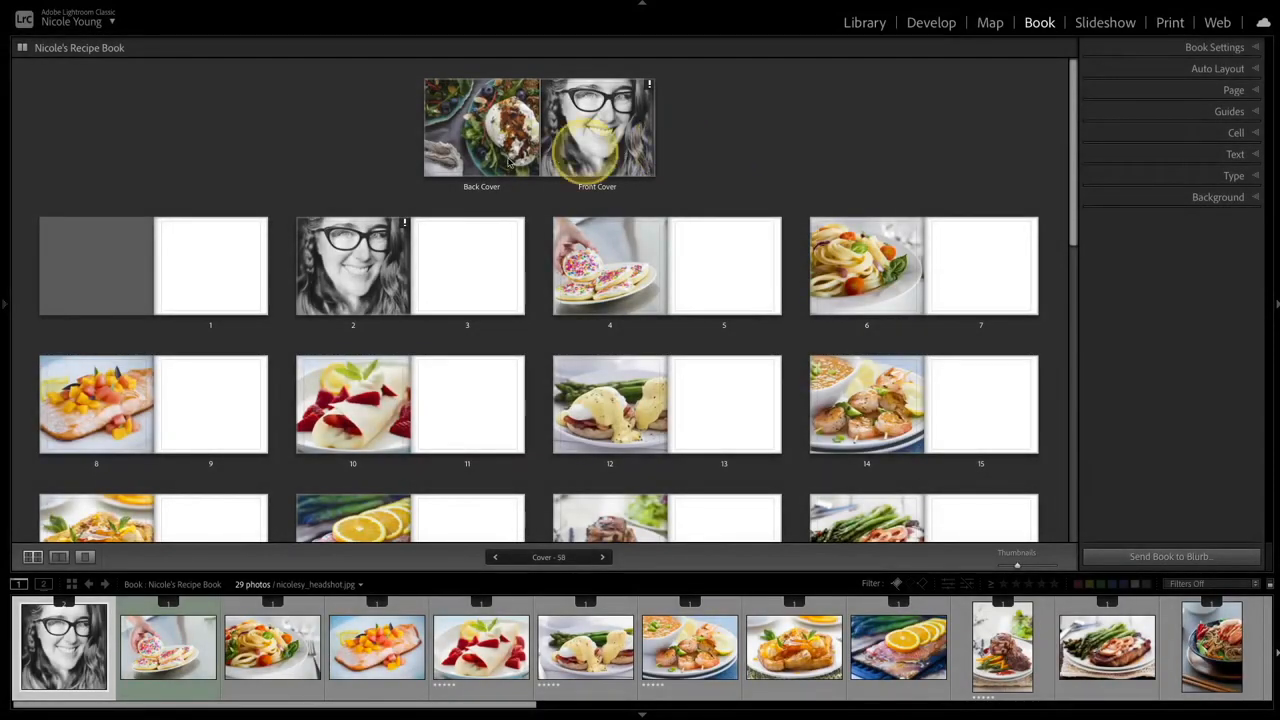
Open page 1 in the spread view and enter "Yummy Food" in its text cell
click(250, 238)
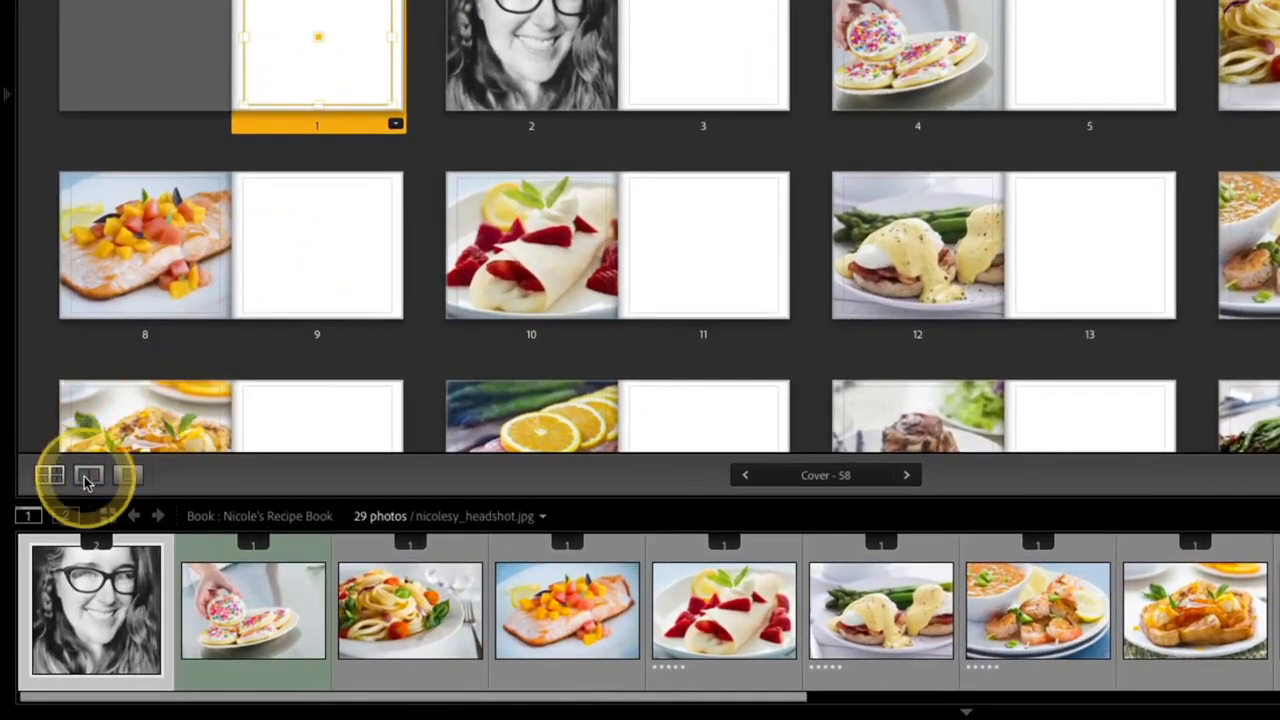
click(86, 483)
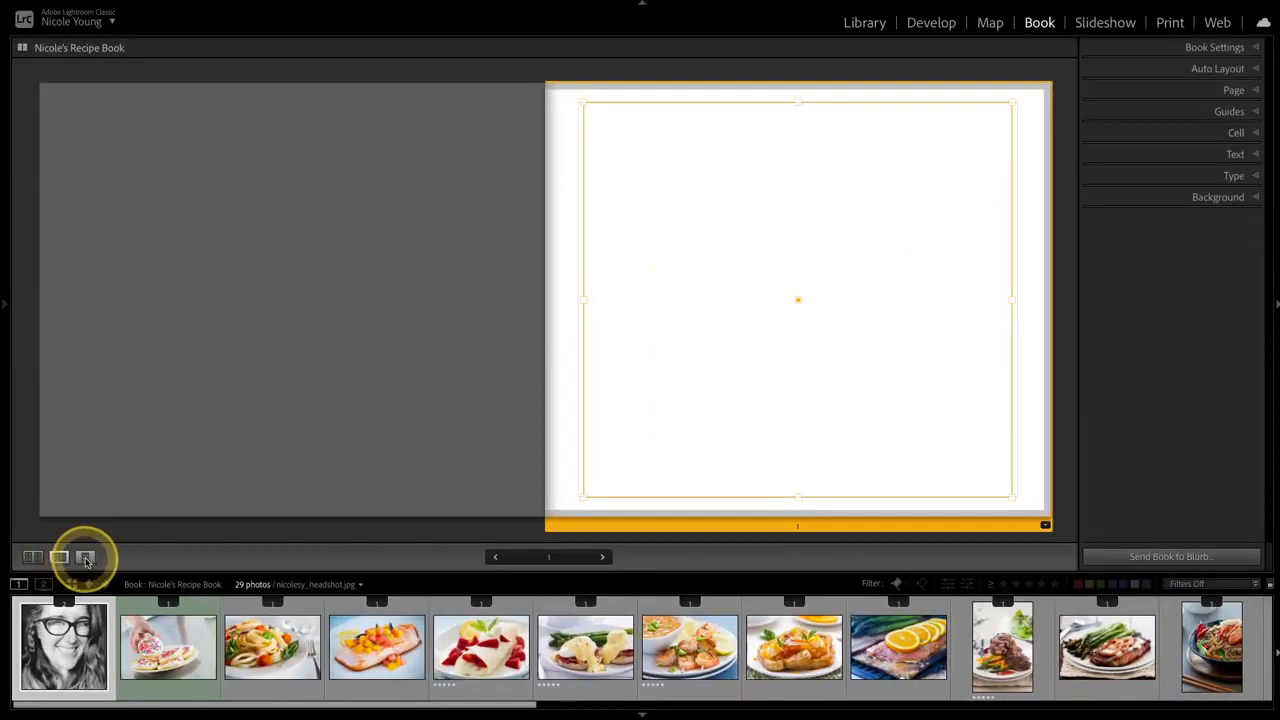
click(86, 557)
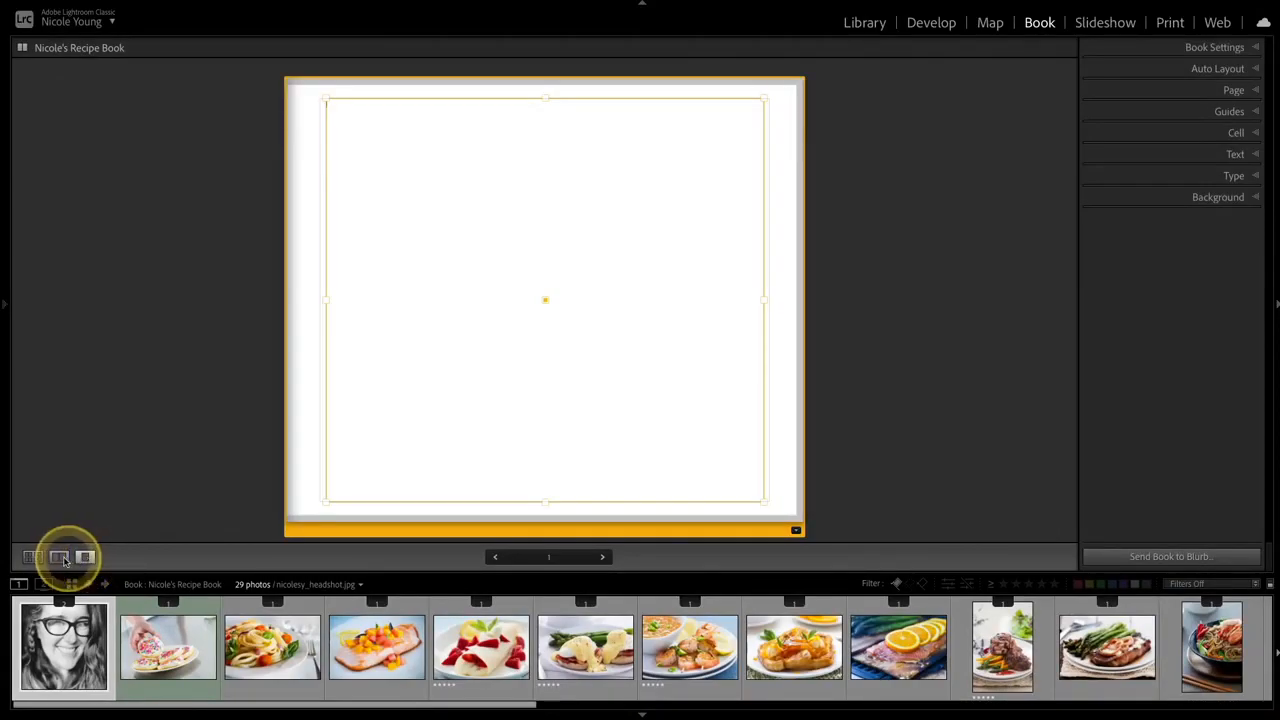
click(59, 557)
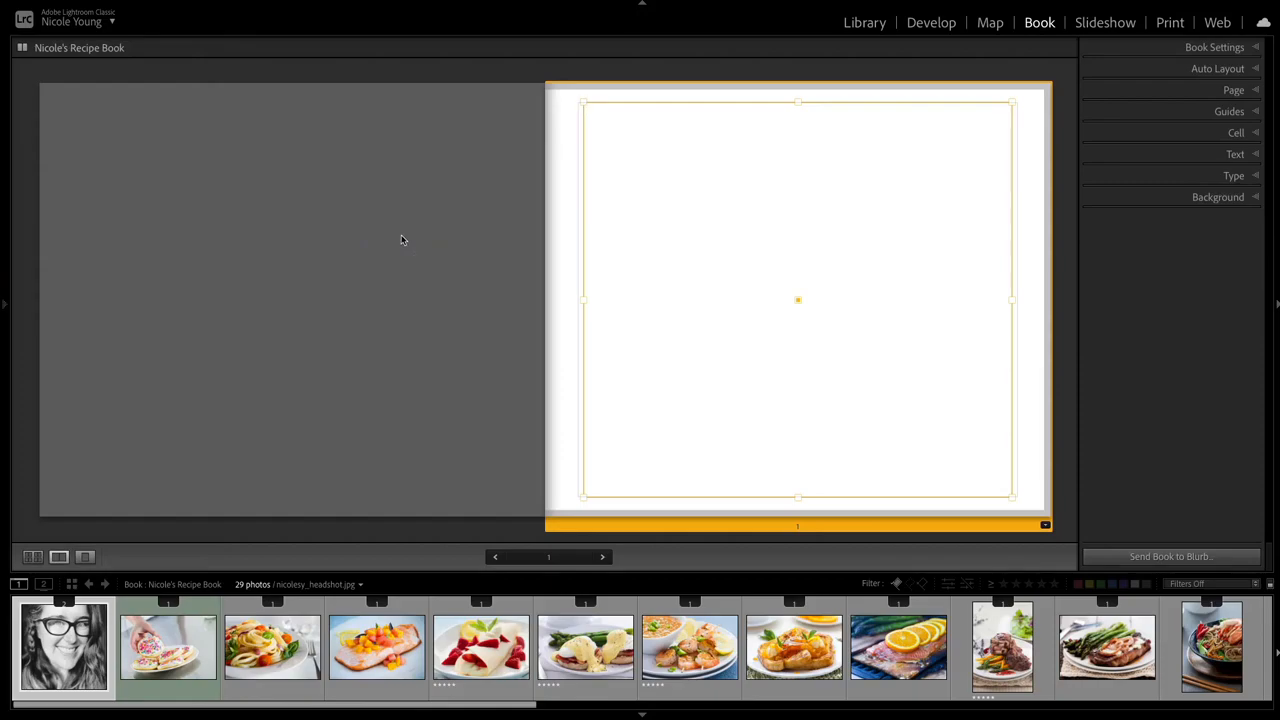
click(897, 233)
text(Yummy Food)
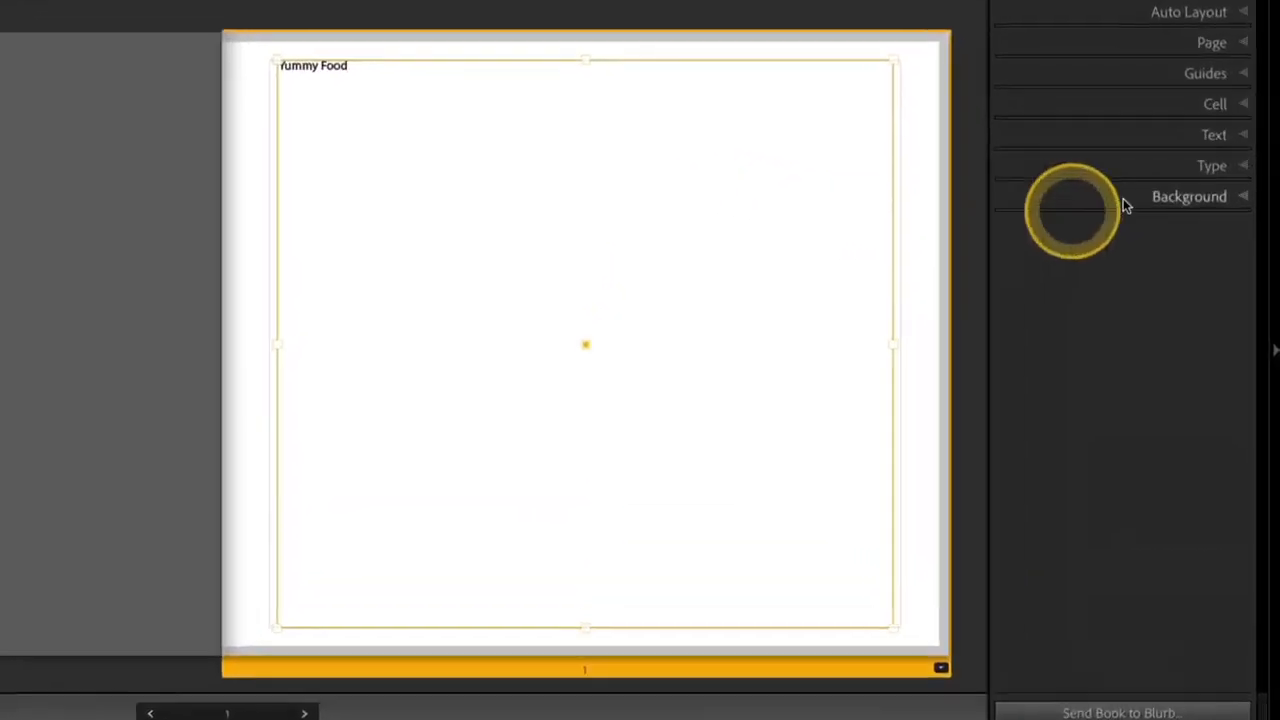
Center the page 1 text both horizontally and vertically within its cell
click(1256, 176)
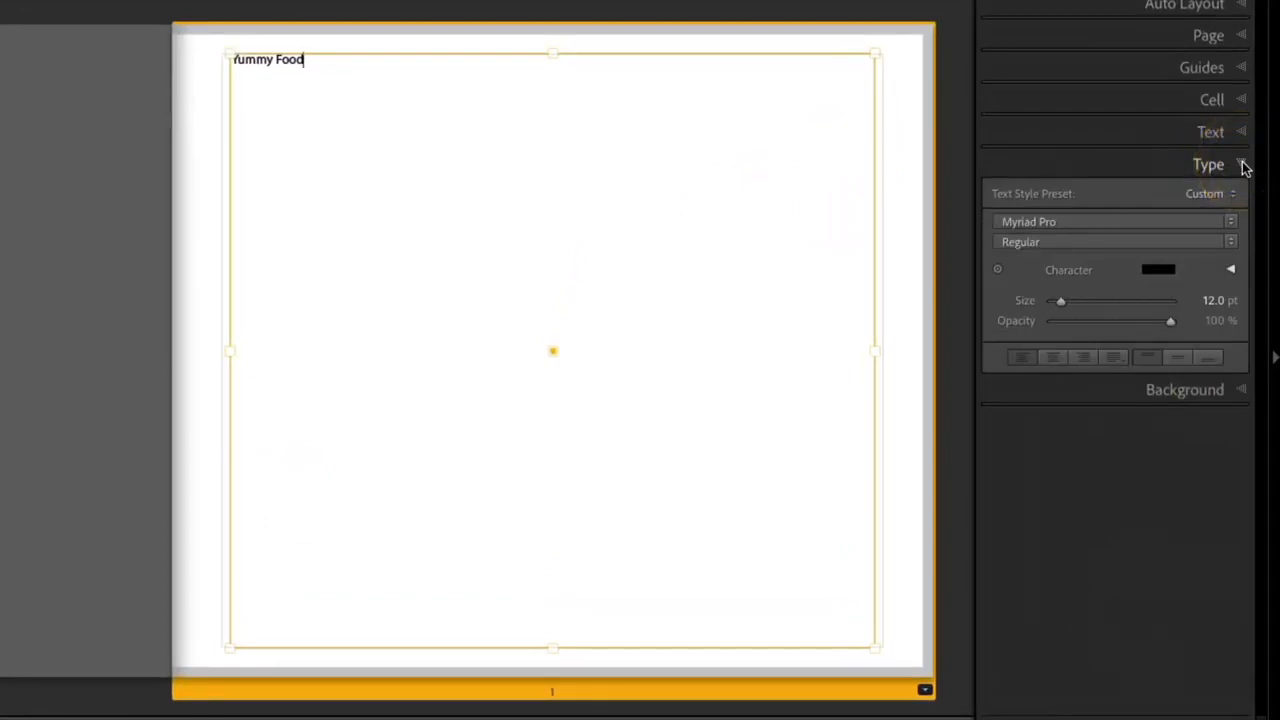
click(1228, 180)
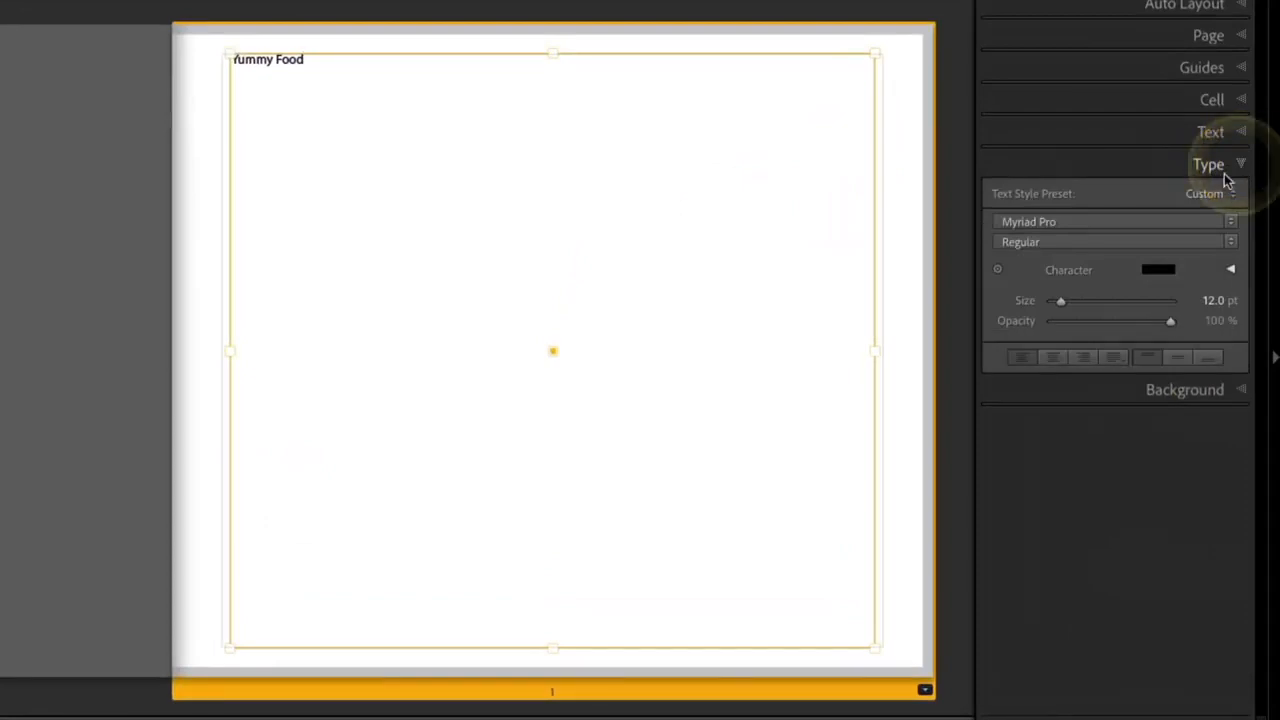
click(1052, 359)
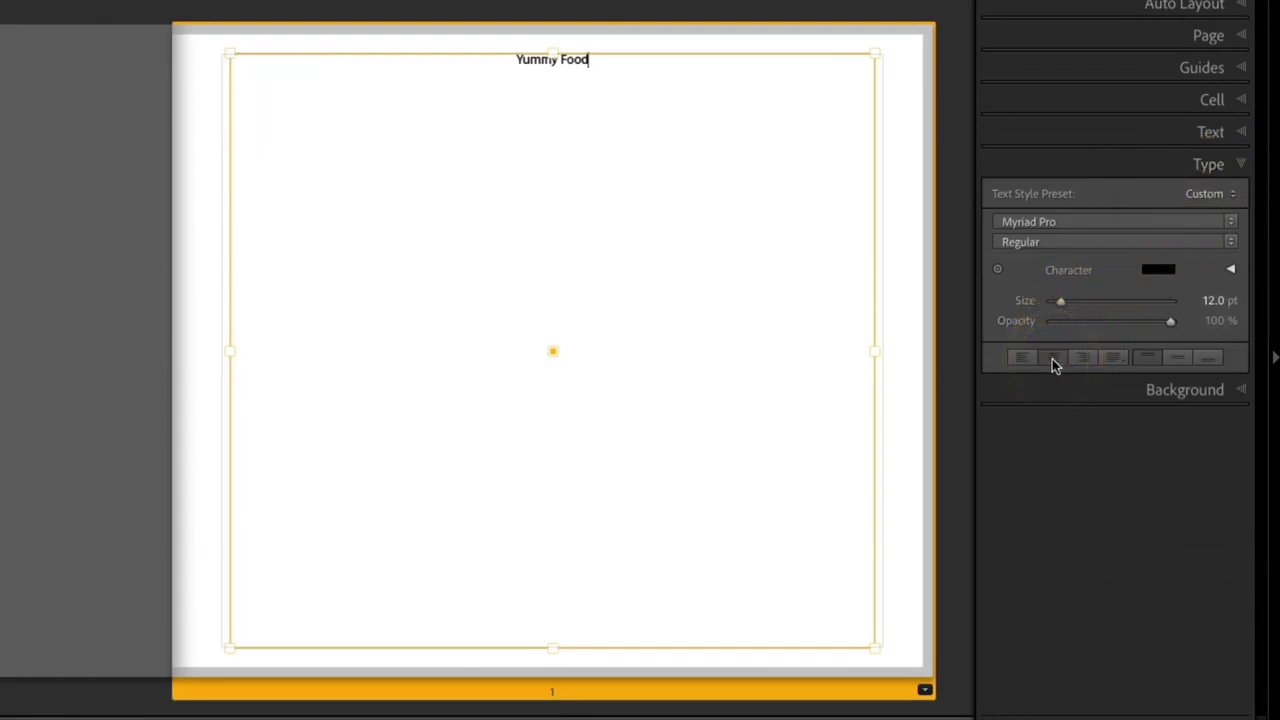
click(1180, 359)
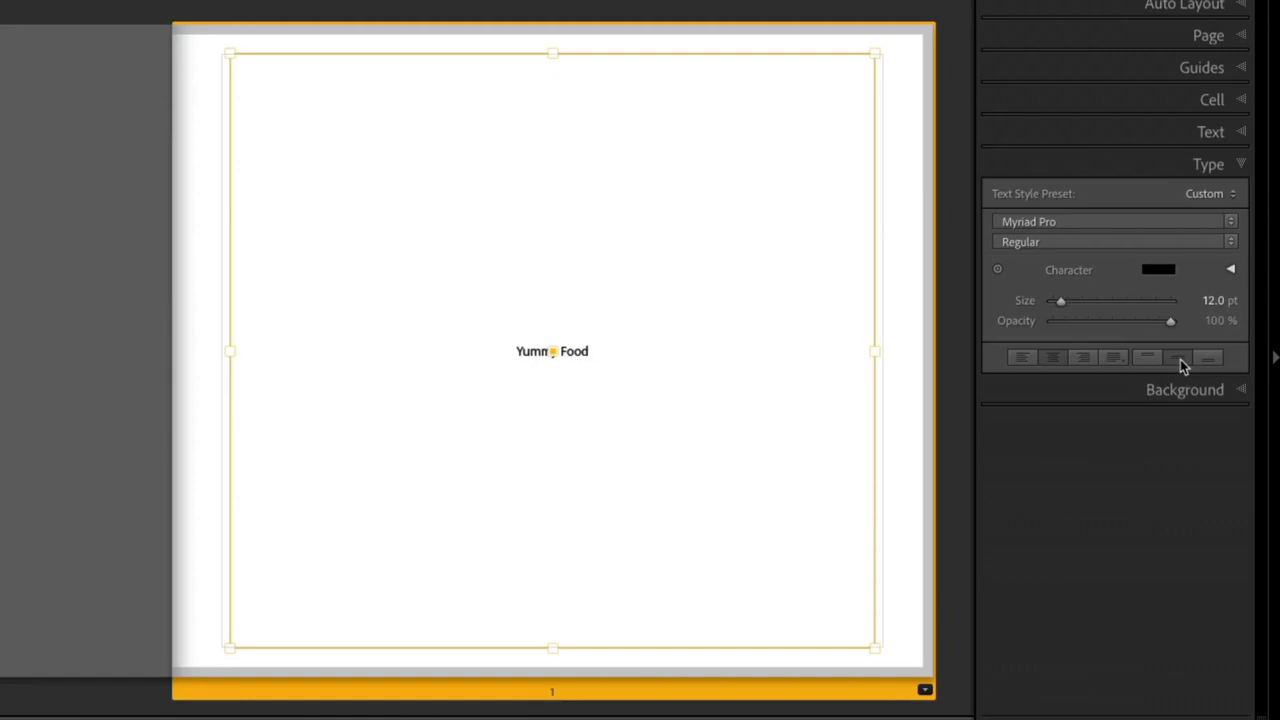
Format the whole "Yummy Food" title in the Playlist Script font at 77.8 pt
click(866, 358)
drag(787, 370, 512, 351)
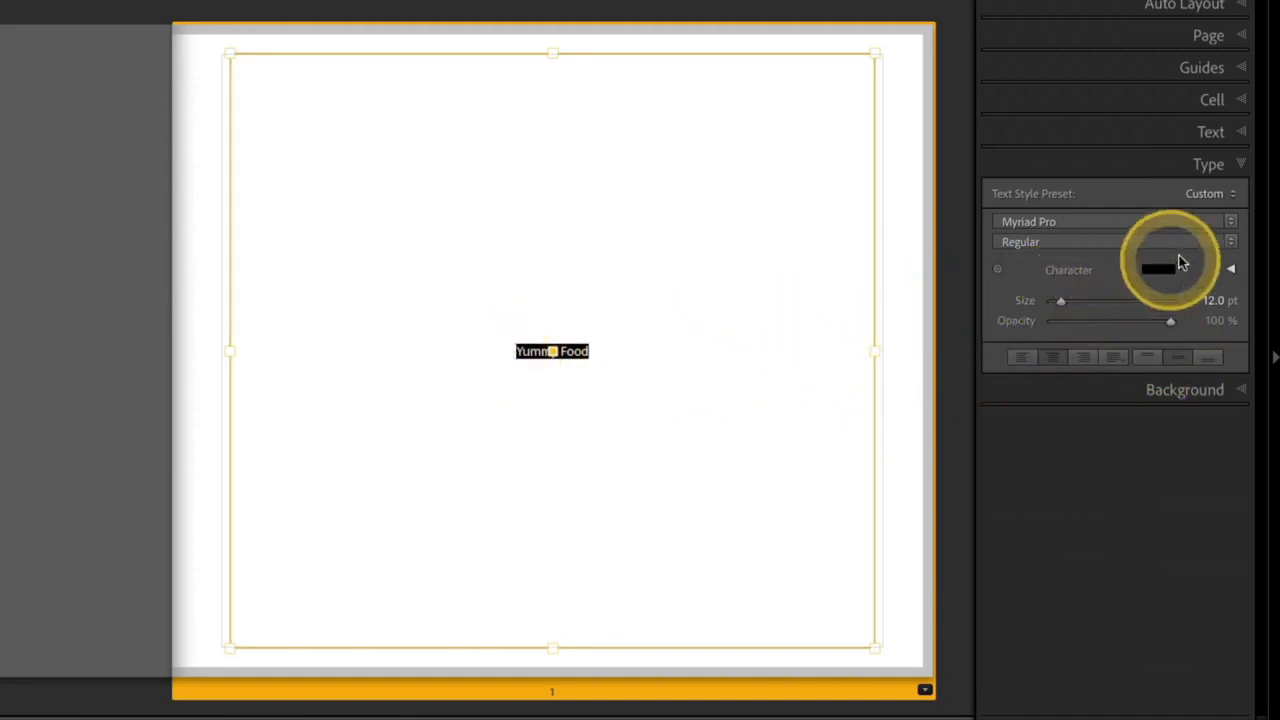
click(1229, 222)
scroll(1154, 340, down, 15)
scroll(1154, 348, down, 16)
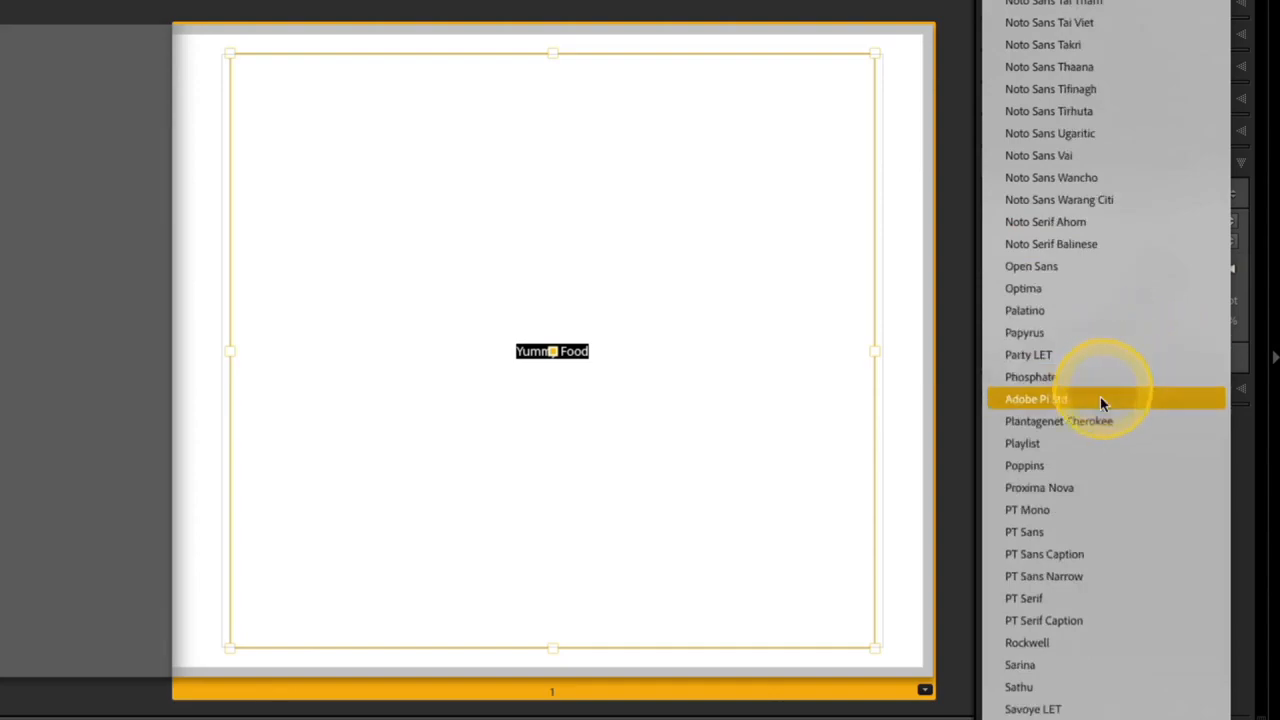
click(1129, 449)
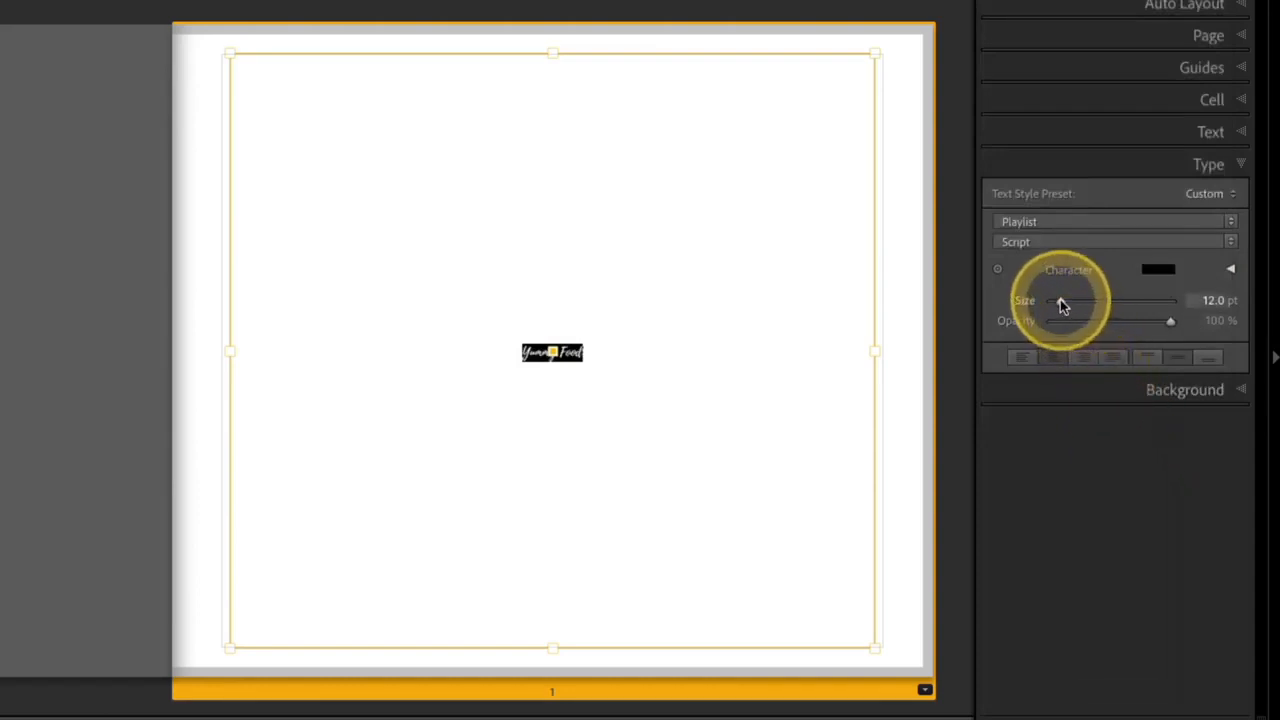
drag(1061, 302, 1129, 304)
Try a tracking of 221 em on the title, reset it to 0 em, and set the baseline shift to 47.9 pt
click(1231, 270)
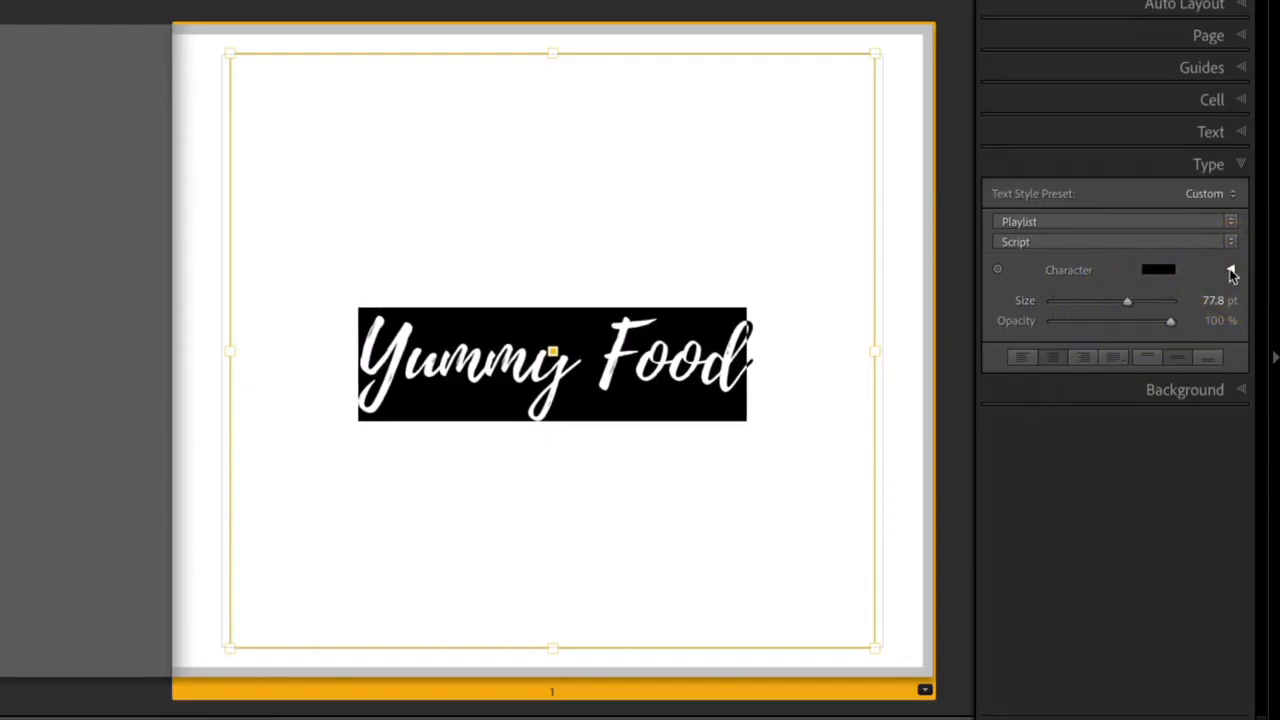
click(1231, 270)
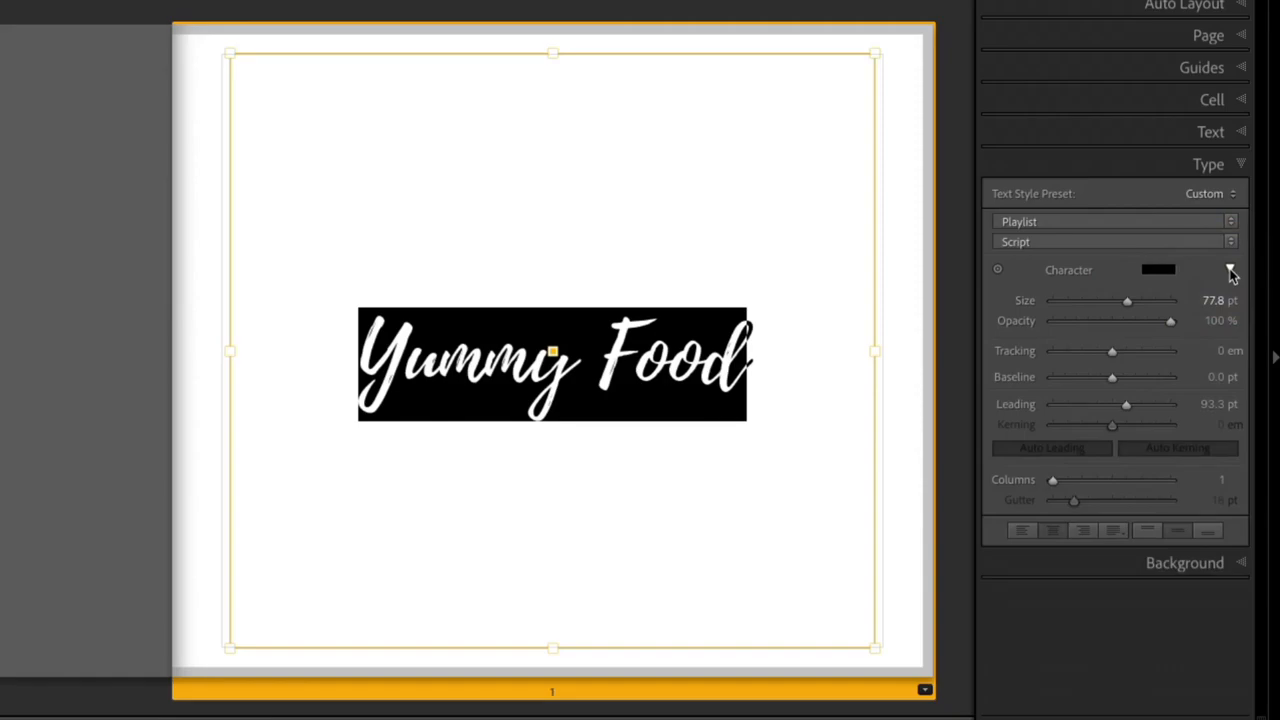
drag(1113, 351, 1142, 360)
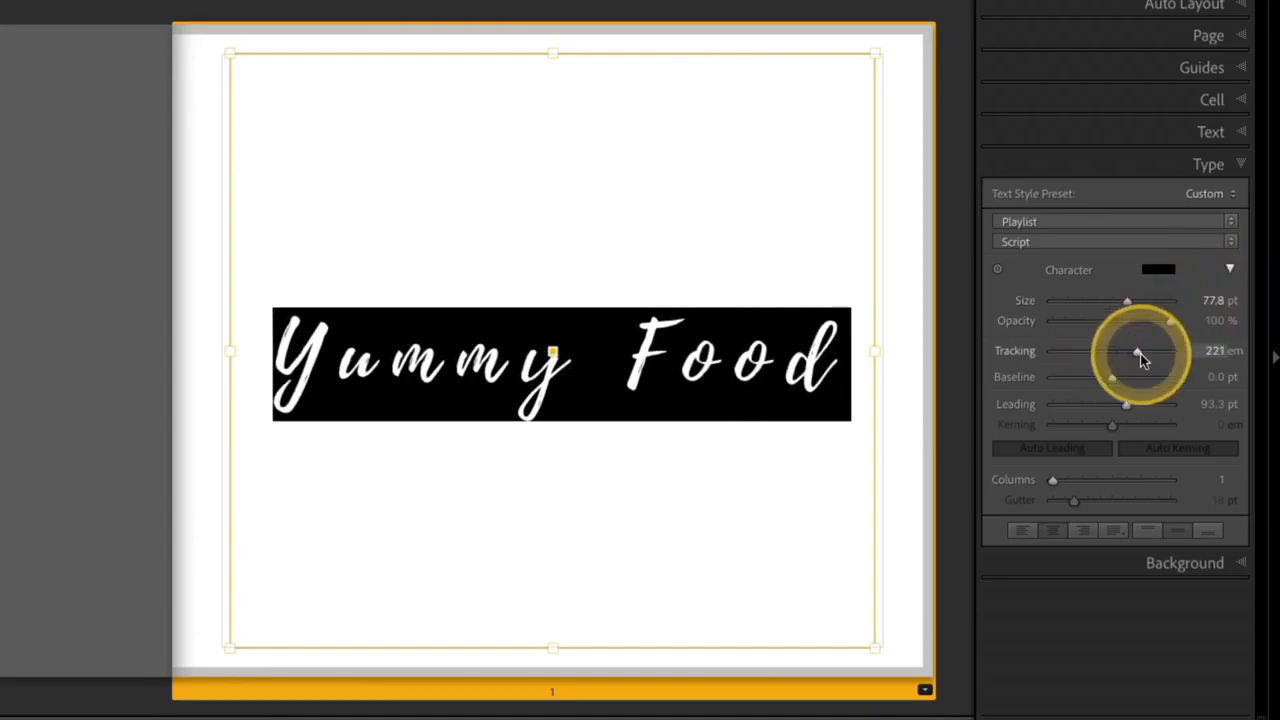
double_click(1017, 352)
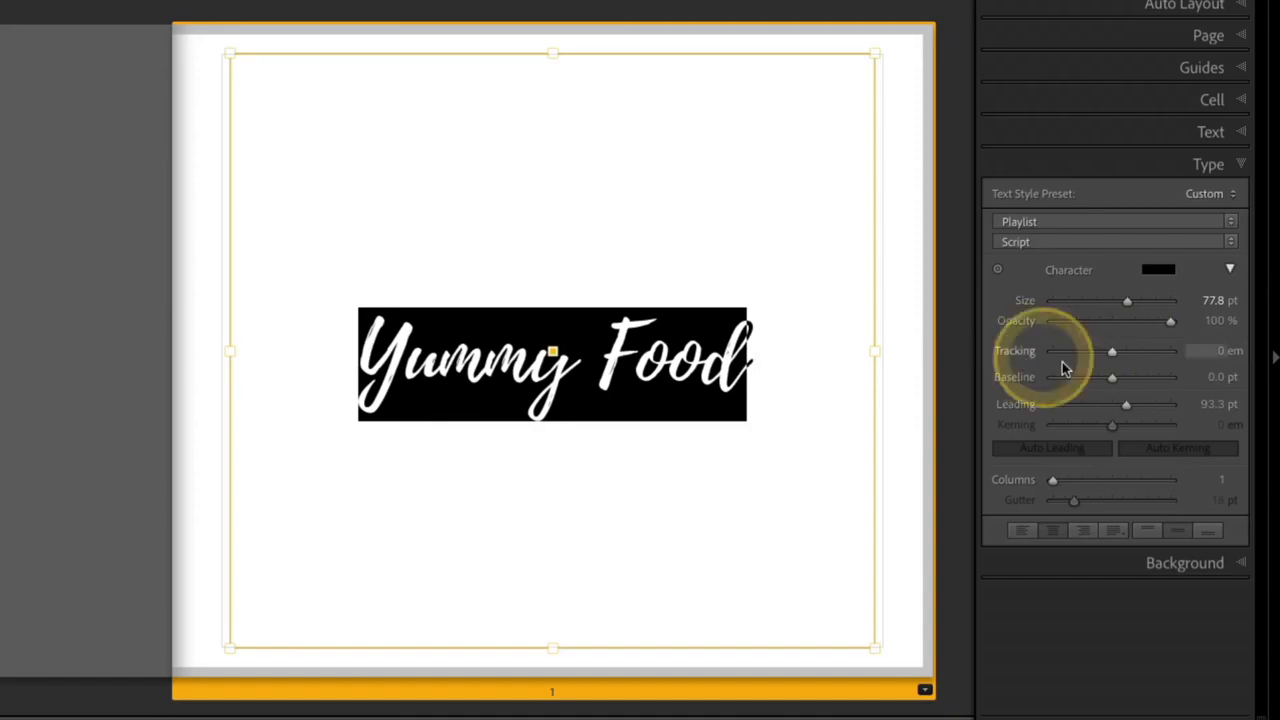
drag(1111, 380, 1170, 385)
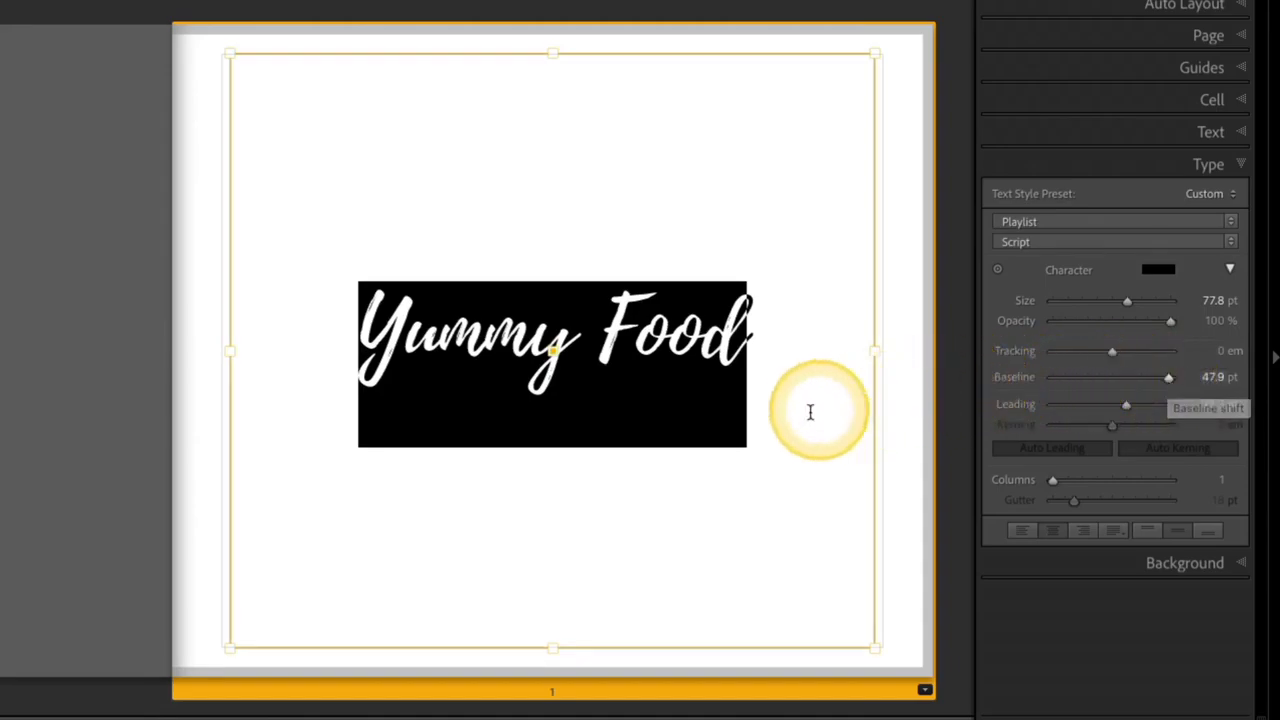
Add a second line below the title reading "by" followed by the author's full name
click(772, 417)
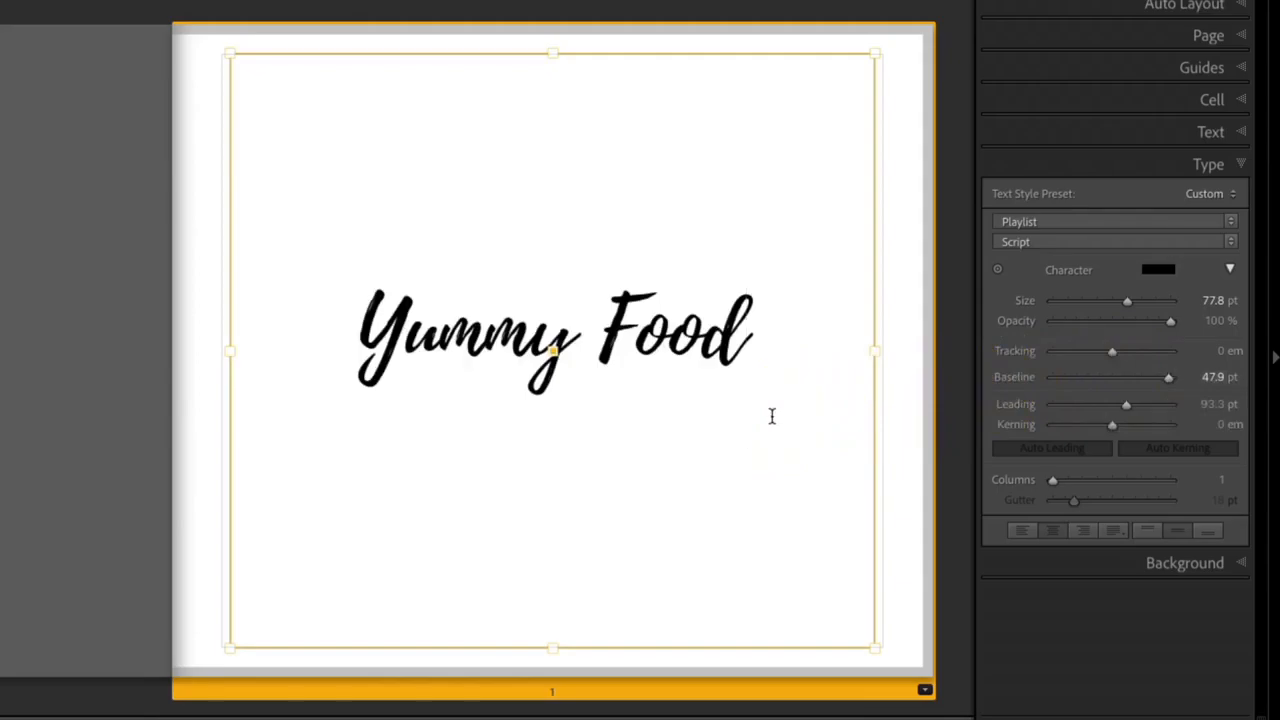
key(Return)
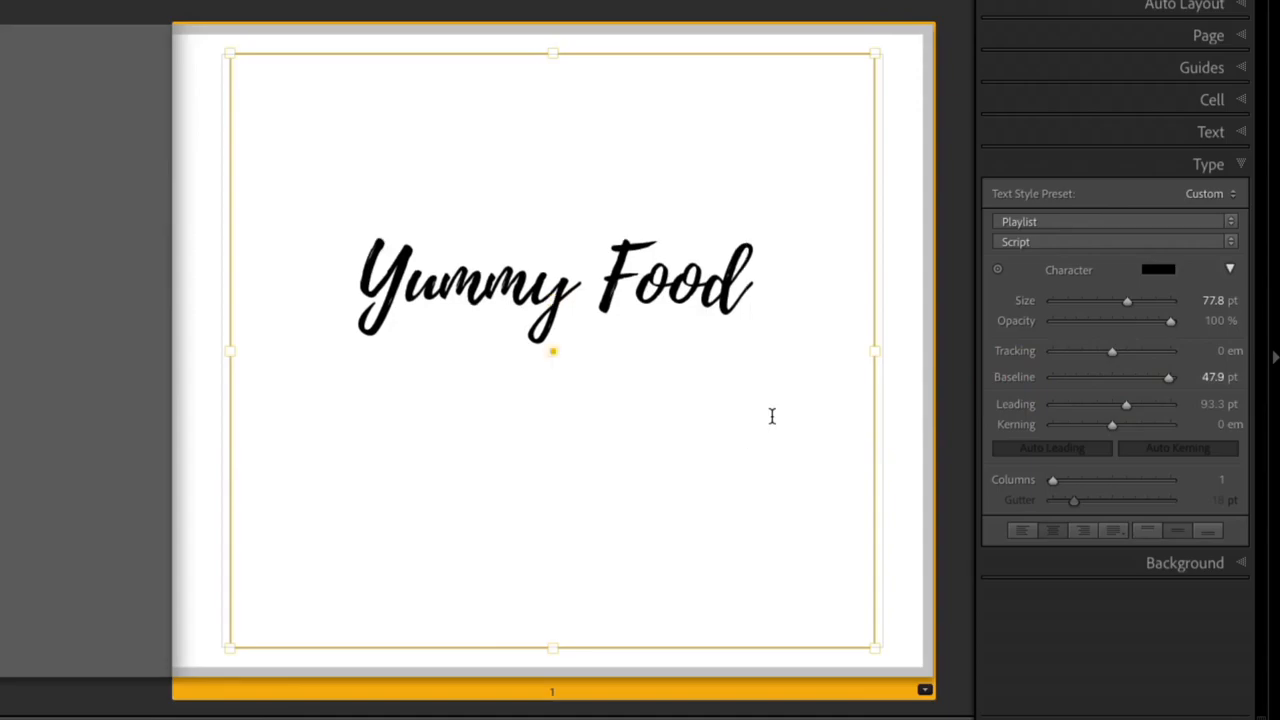
text(by)
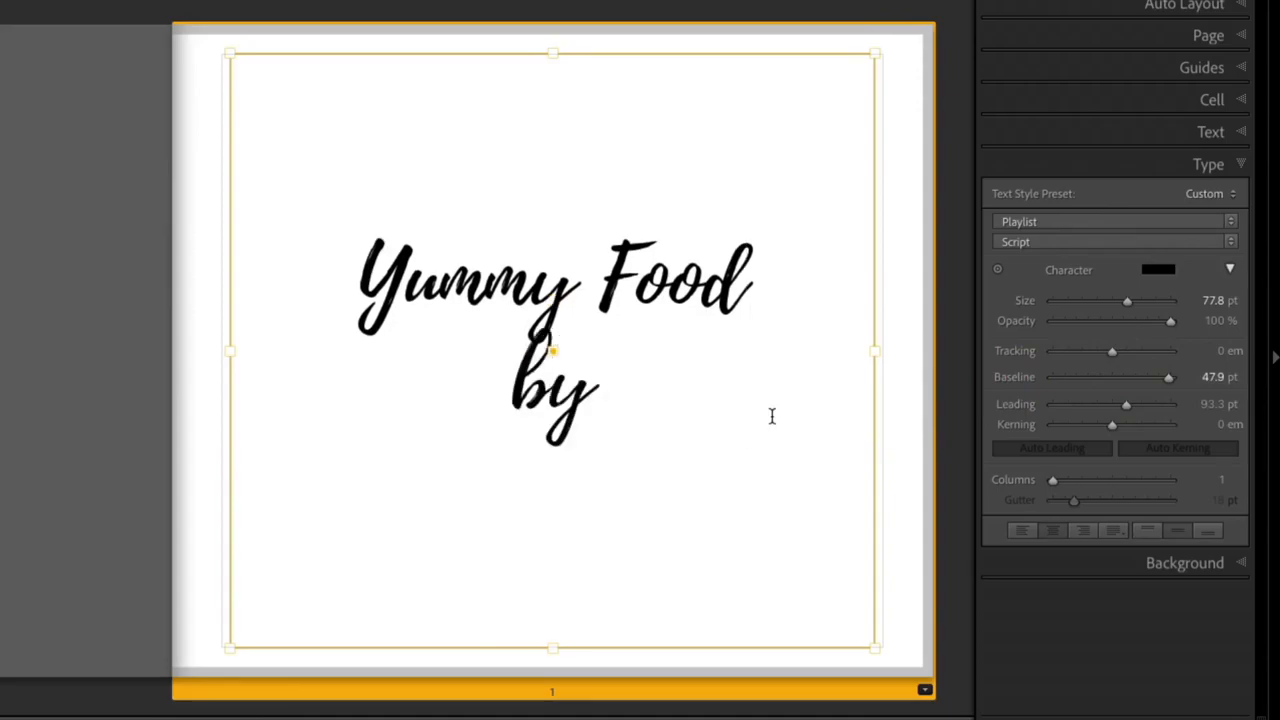
text( Nicole)
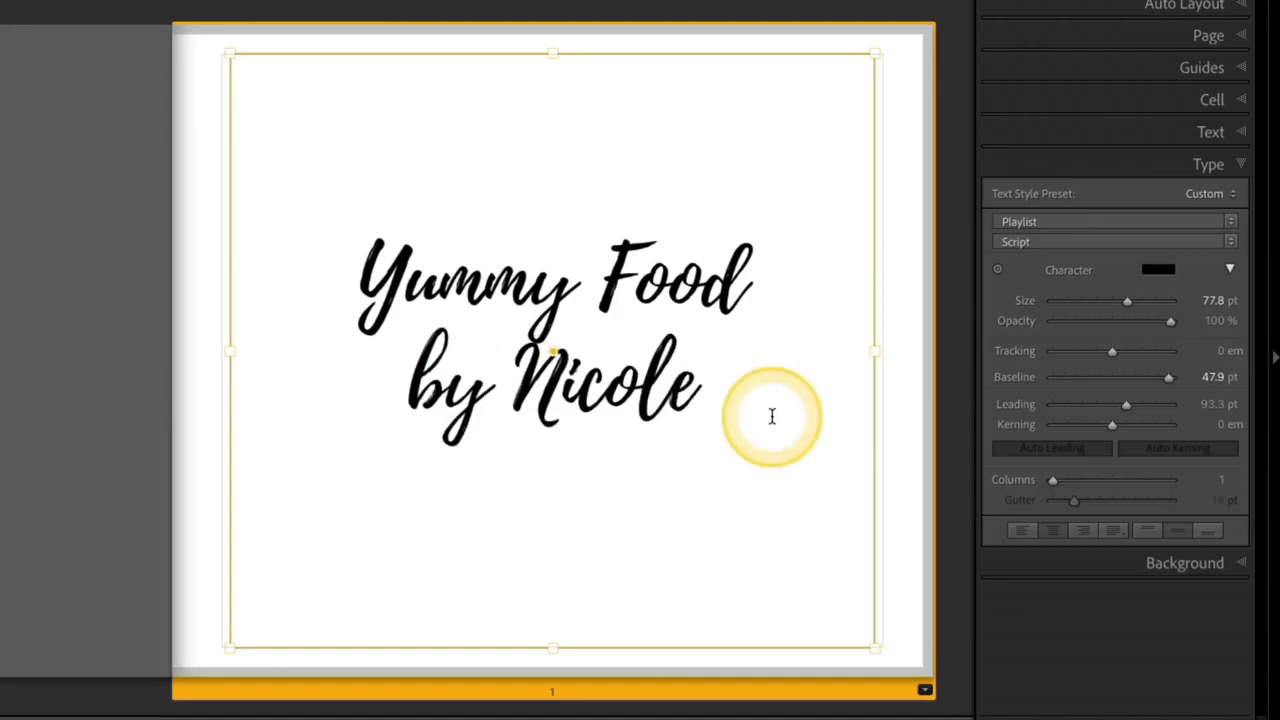
text( S. Young)
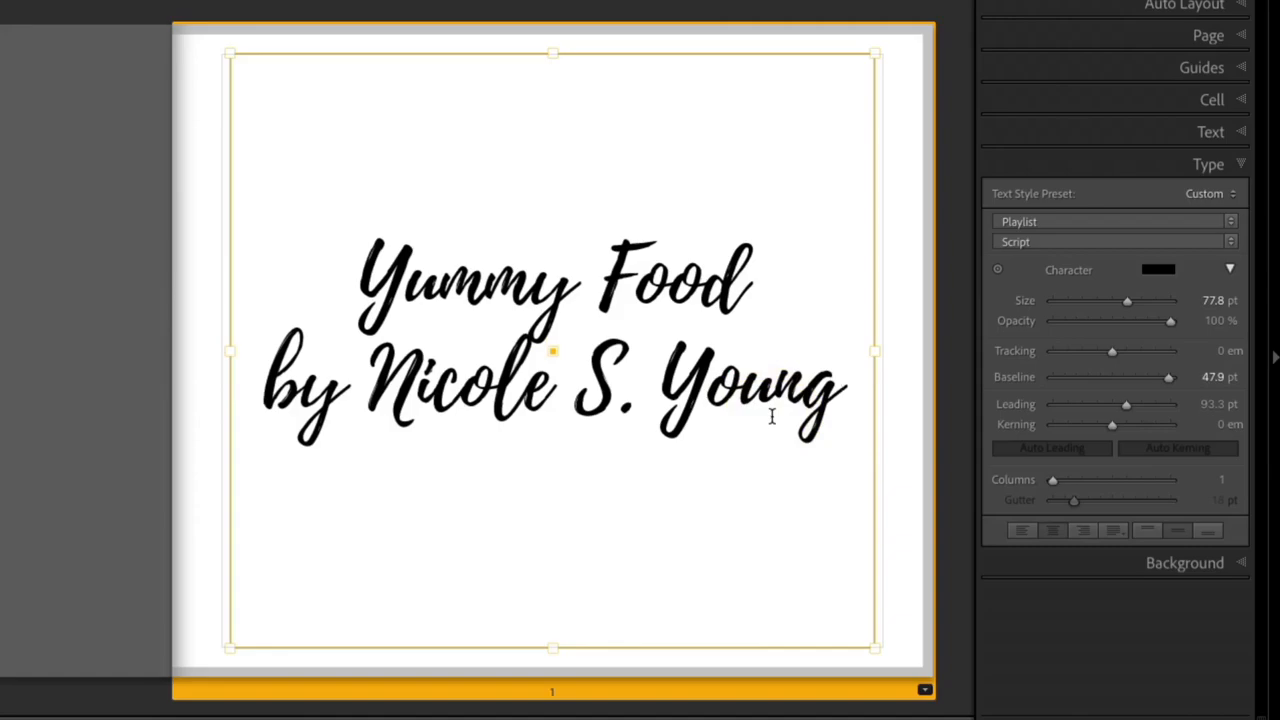
Format the author line in Open Sans Regular at 20.9 pt with its baseline shift reset to 0
click(851, 392)
drag(851, 392, 276, 402)
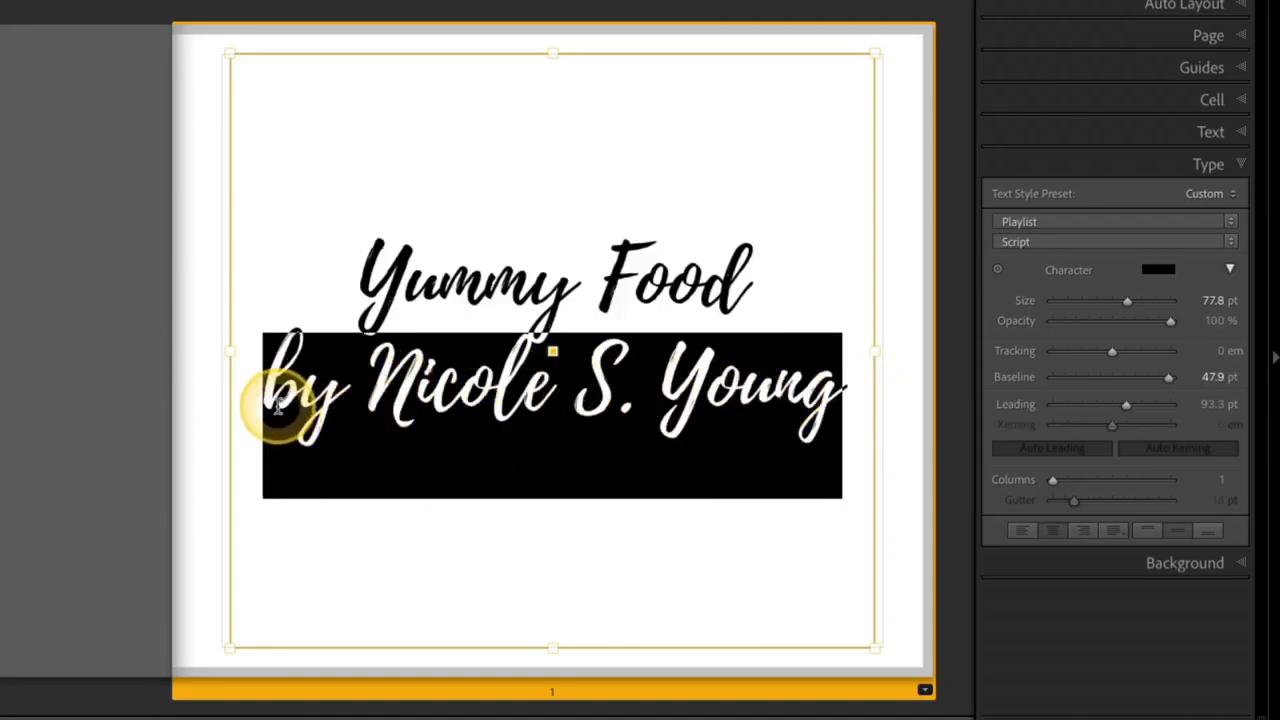
click(1155, 225)
click(1096, 44)
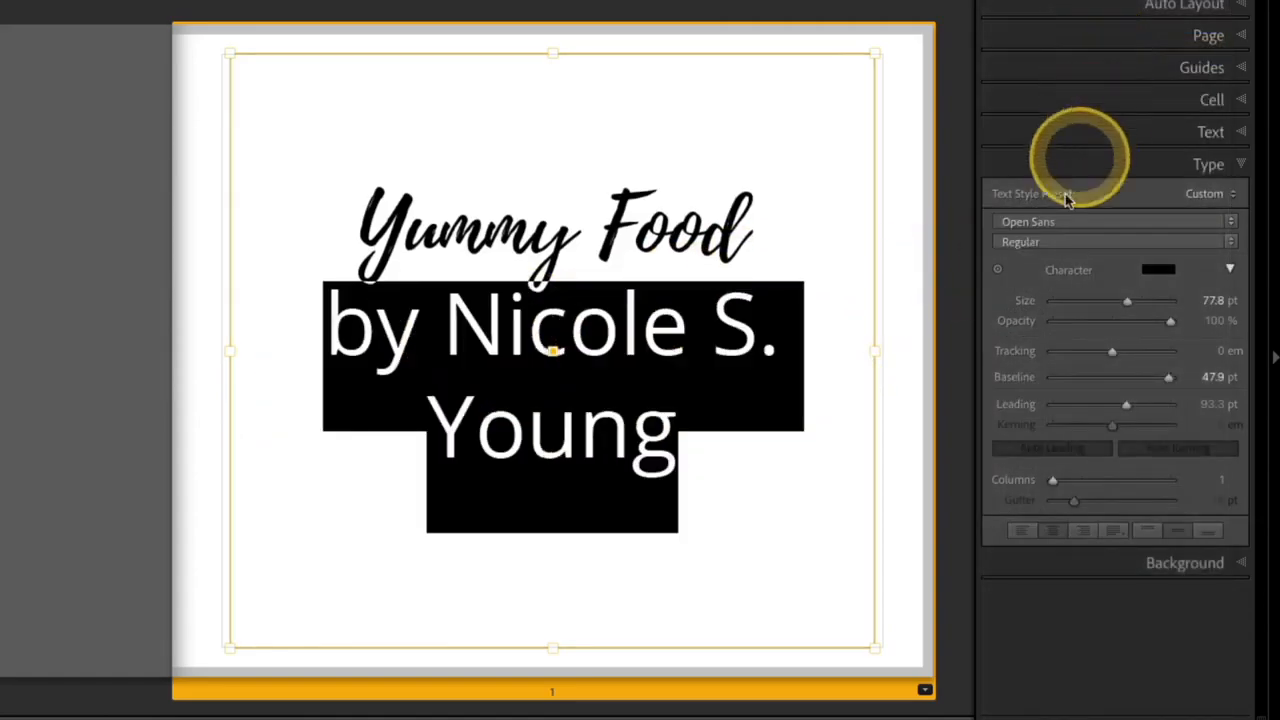
double_click(1018, 384)
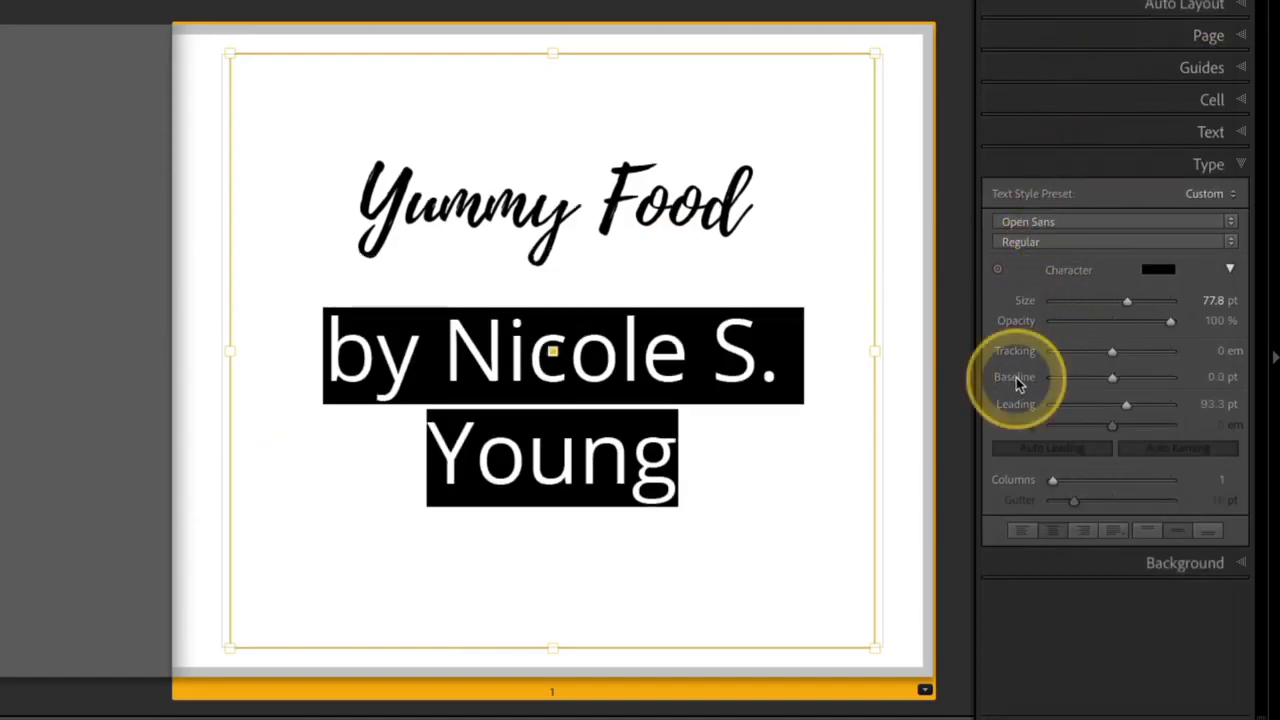
drag(1127, 302, 1070, 312)
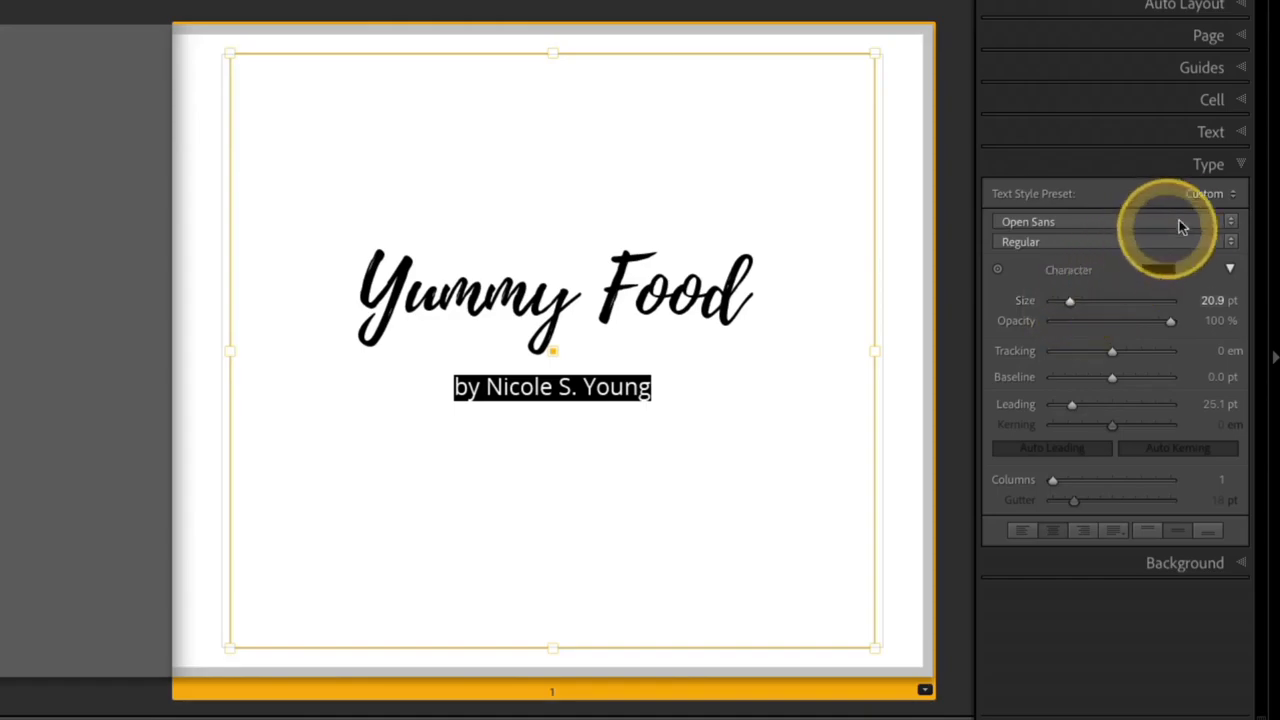
Save the author line's type settings as a new text style preset named "by" plus the author's full name
click(1229, 201)
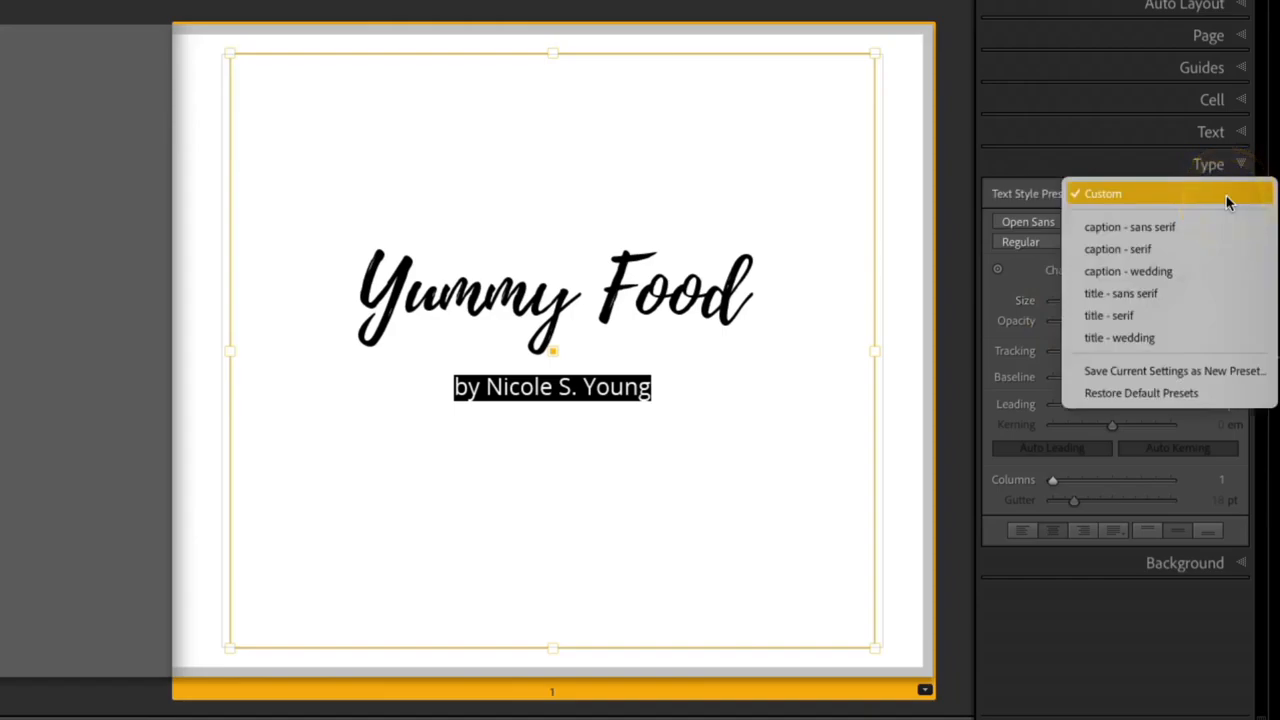
click(1224, 372)
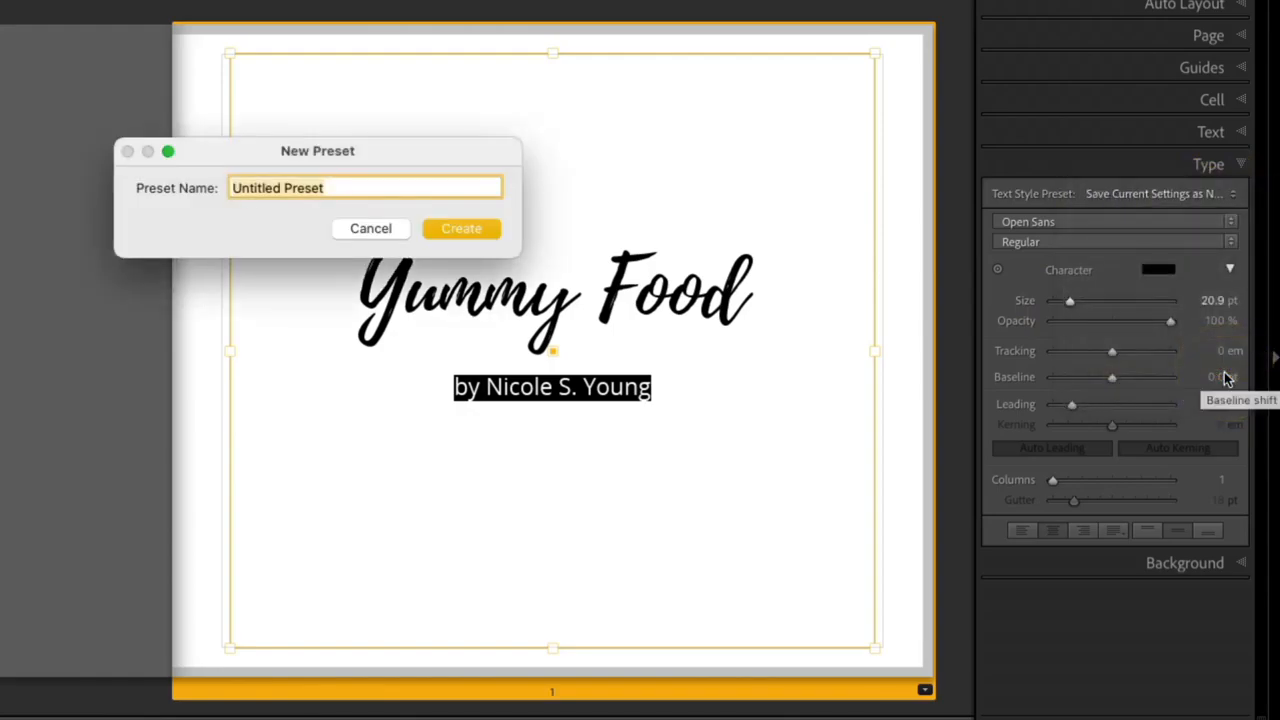
text(by Nicol)
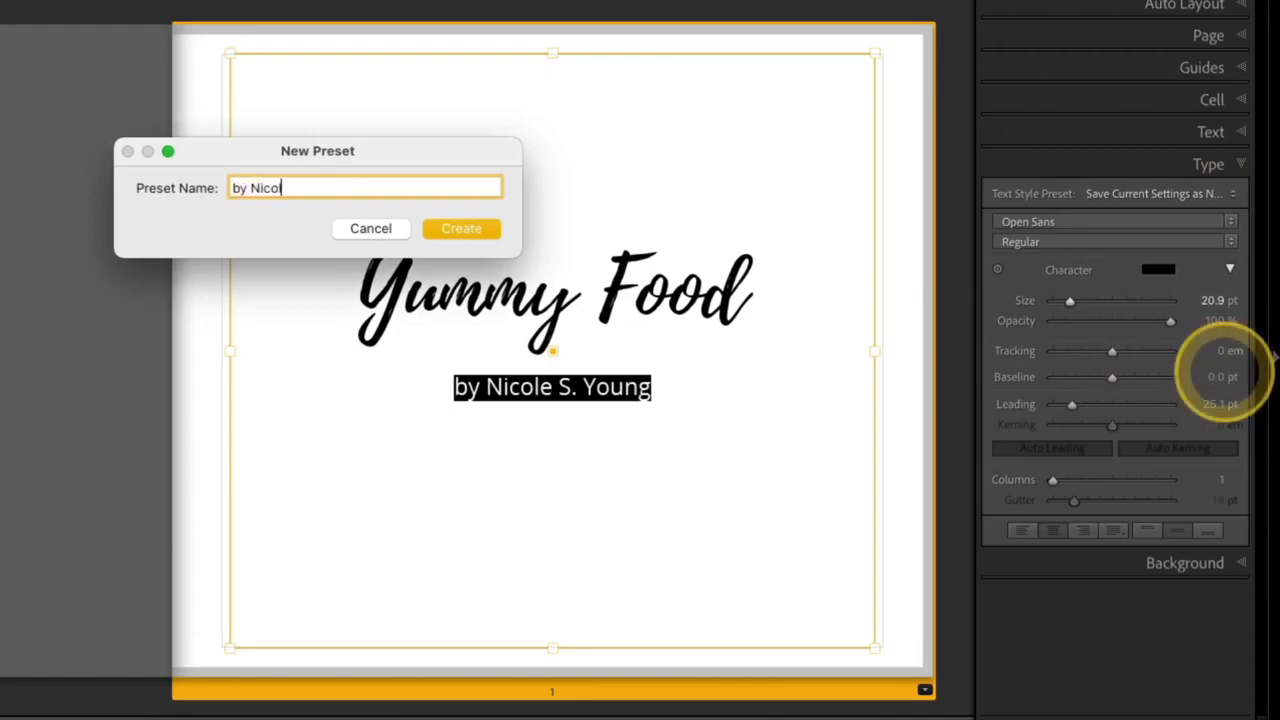
text(e S. Young)
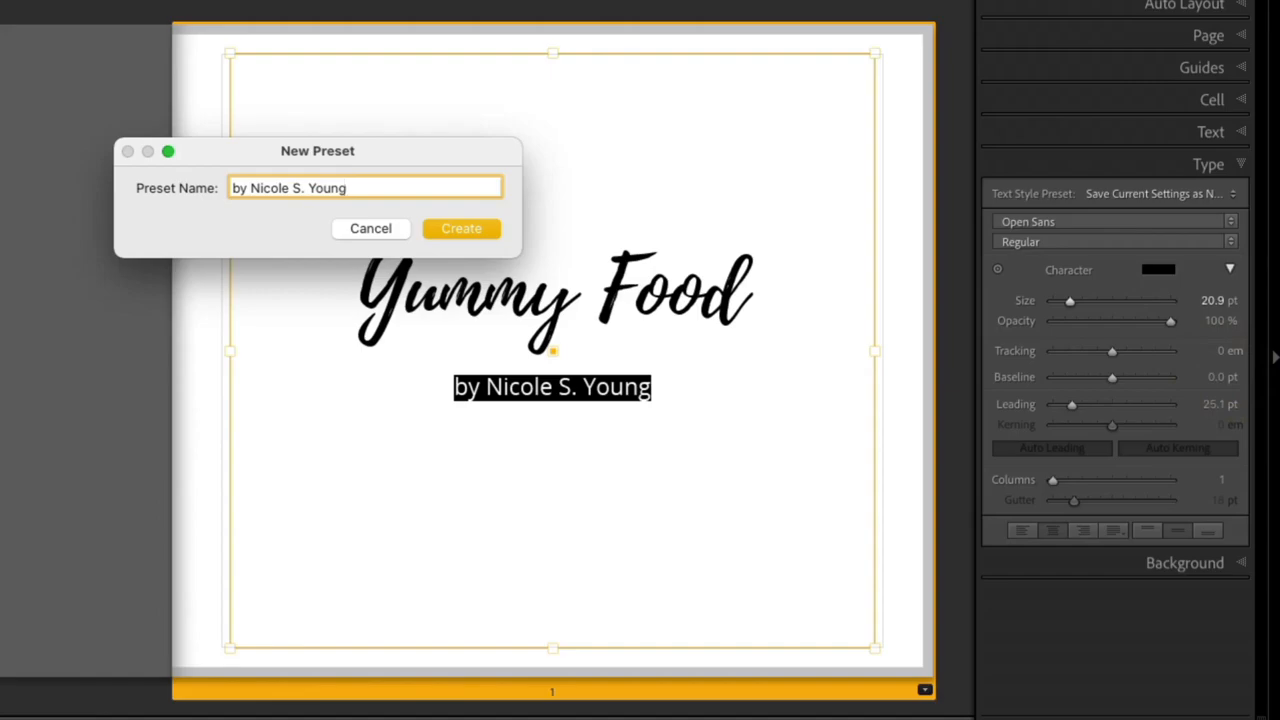
click(468, 229)
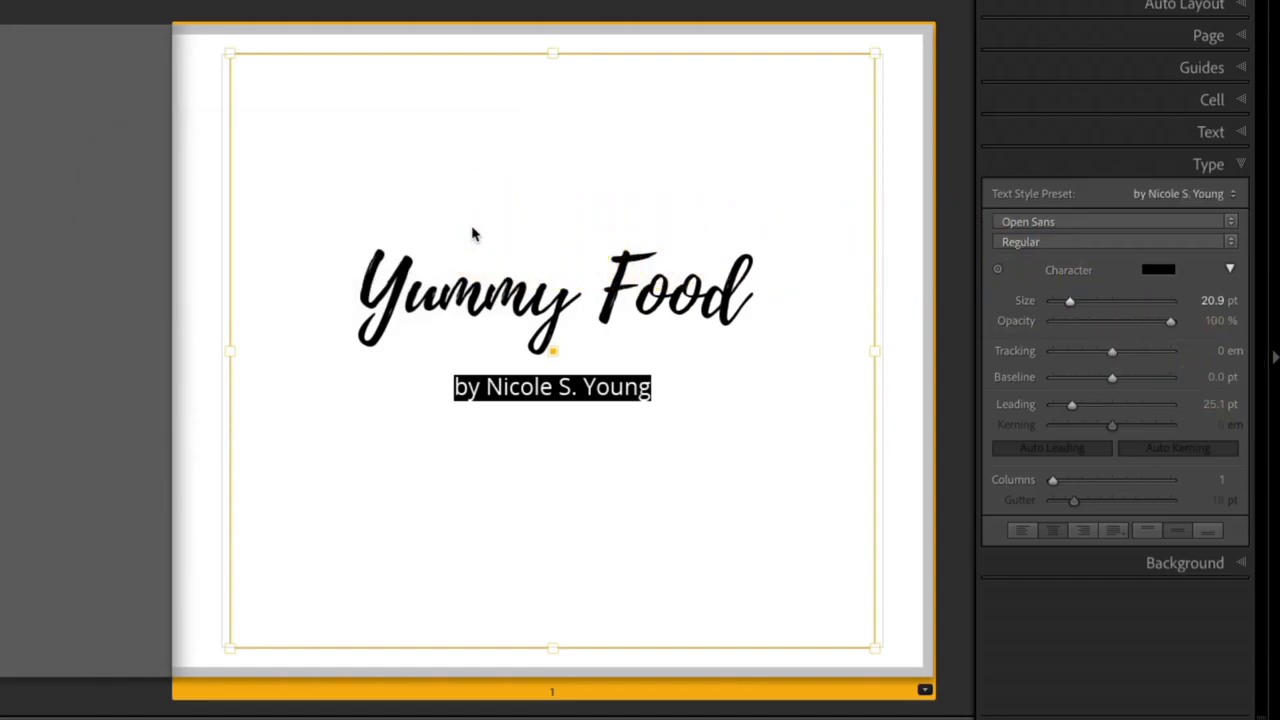
Save the "Yummy Food" title line's type settings as a new text style preset named "Titel page - Title"
double_click(470, 290)
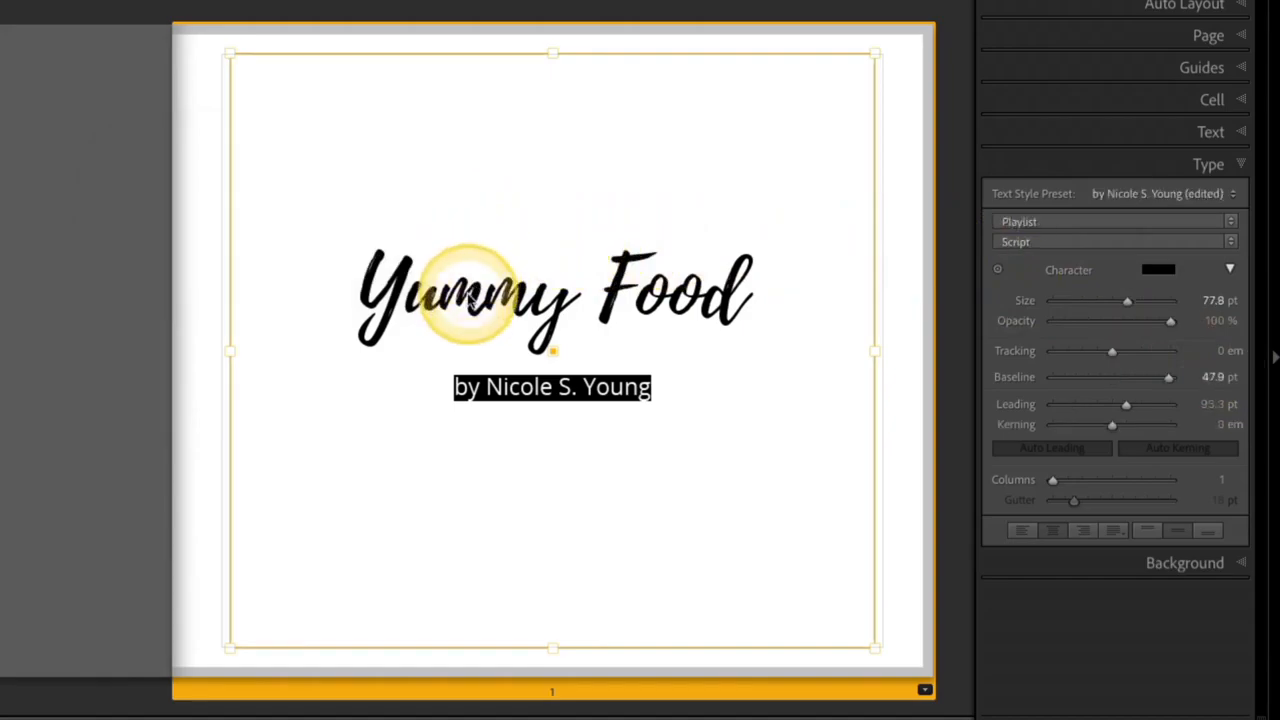
click(469, 301)
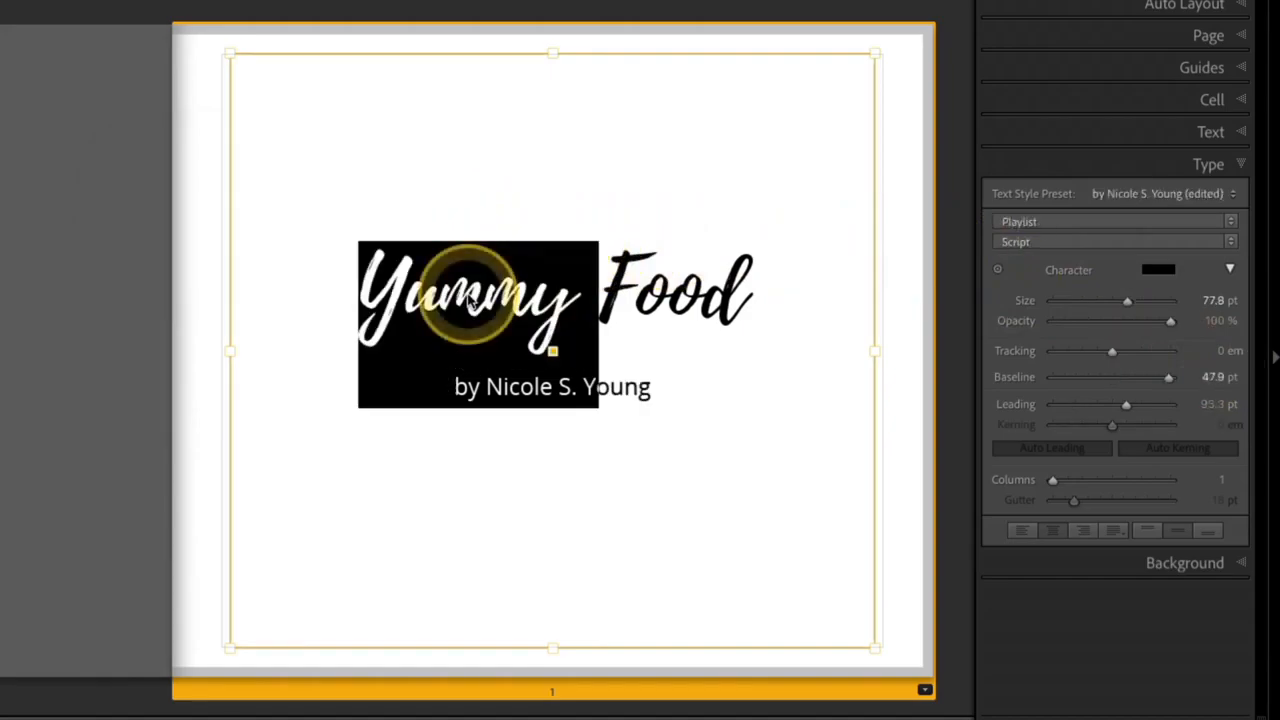
drag(410, 300, 369, 313)
click(597, 295)
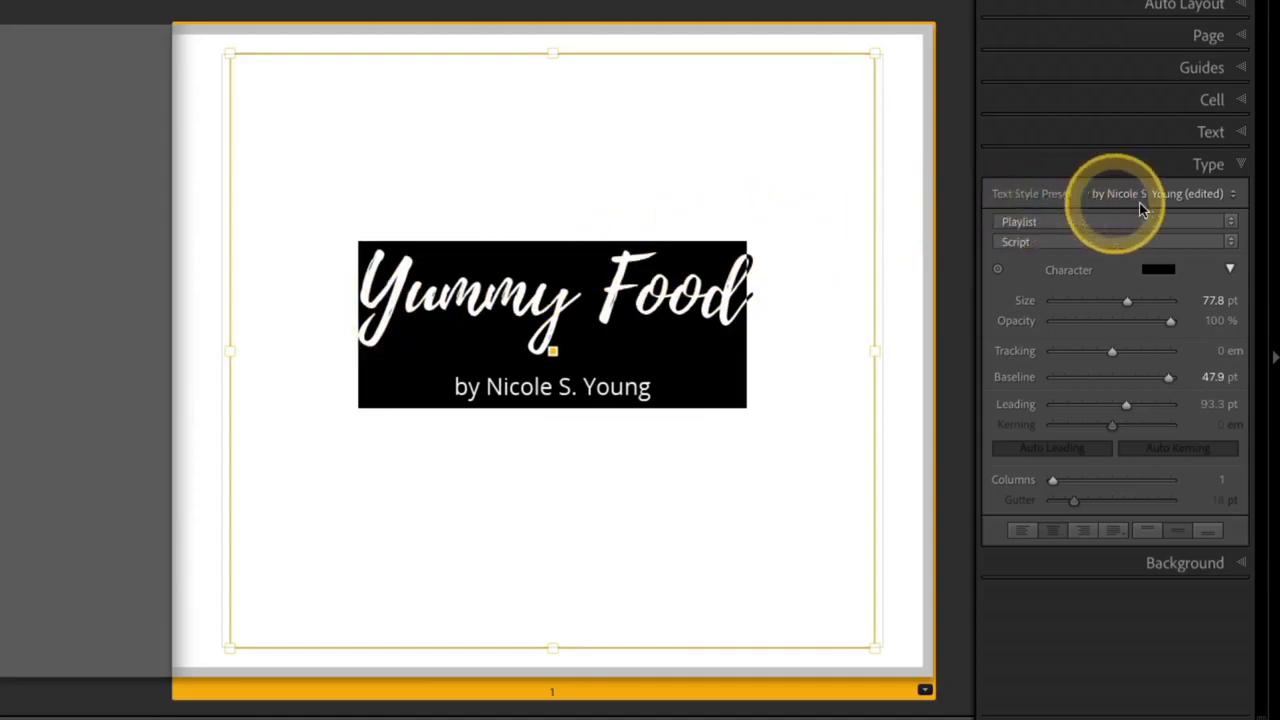
click(1221, 196)
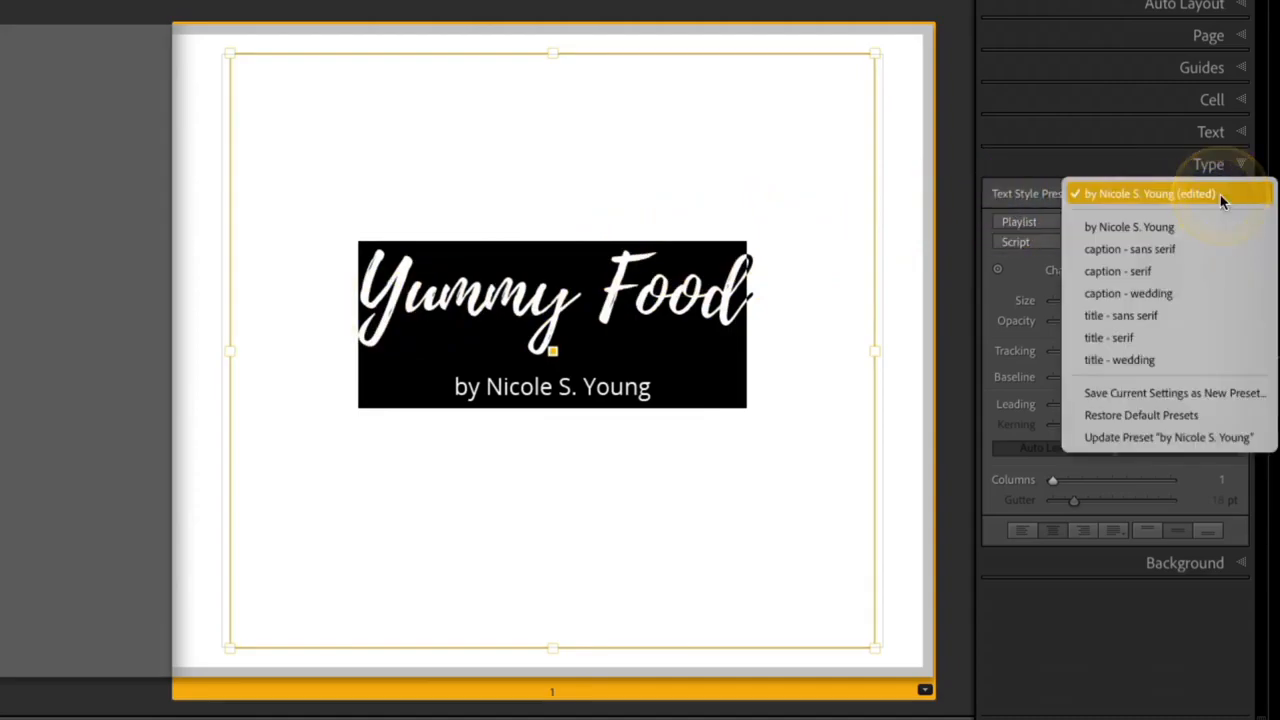
click(1217, 397)
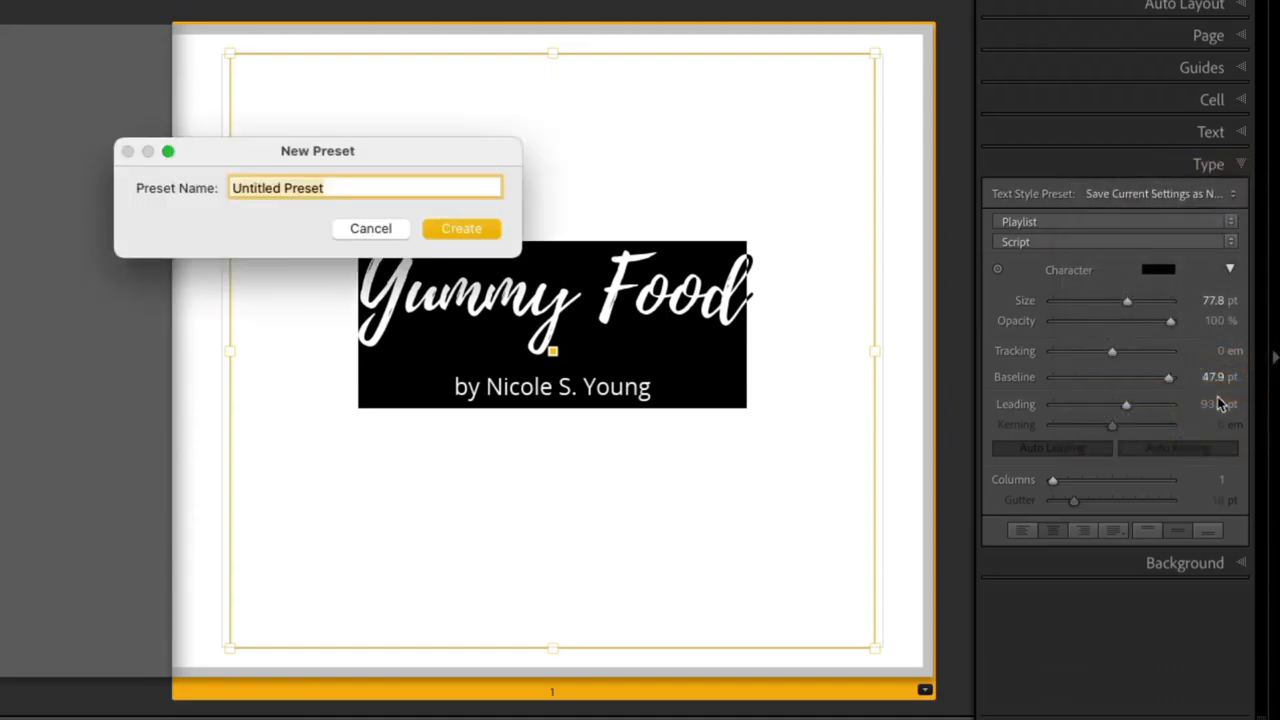
text(Titel )
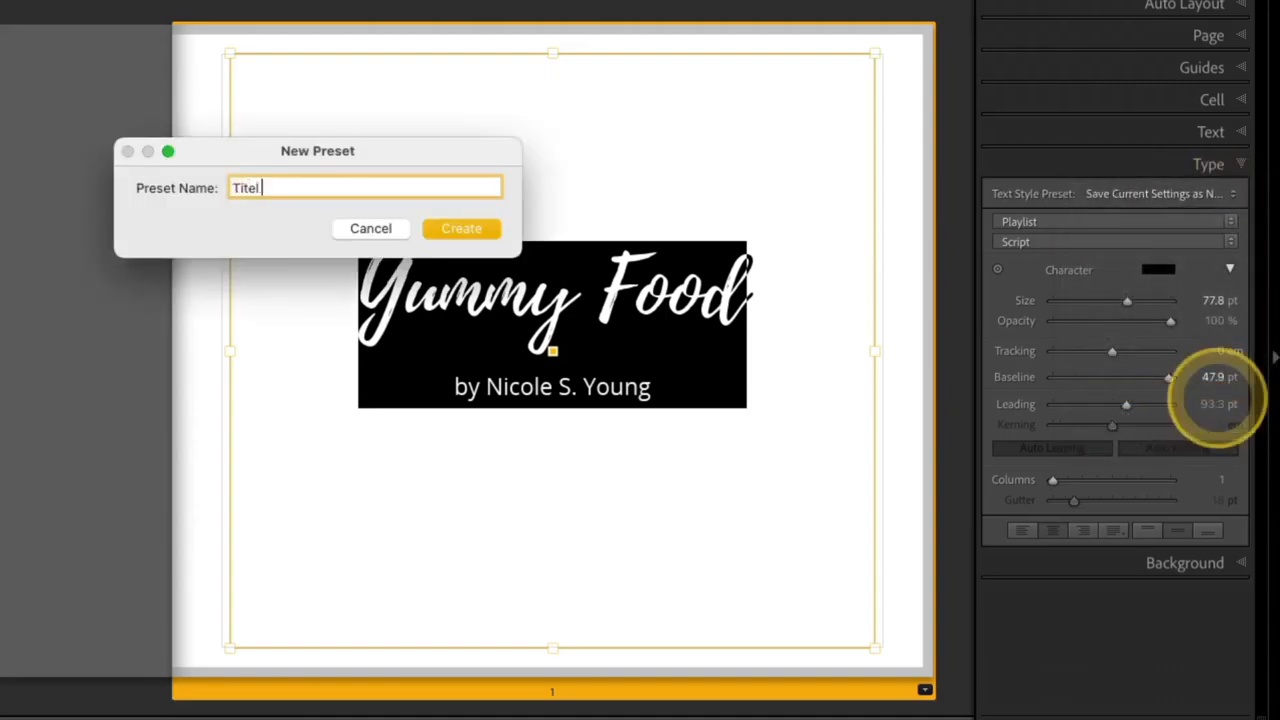
text(page - Title)
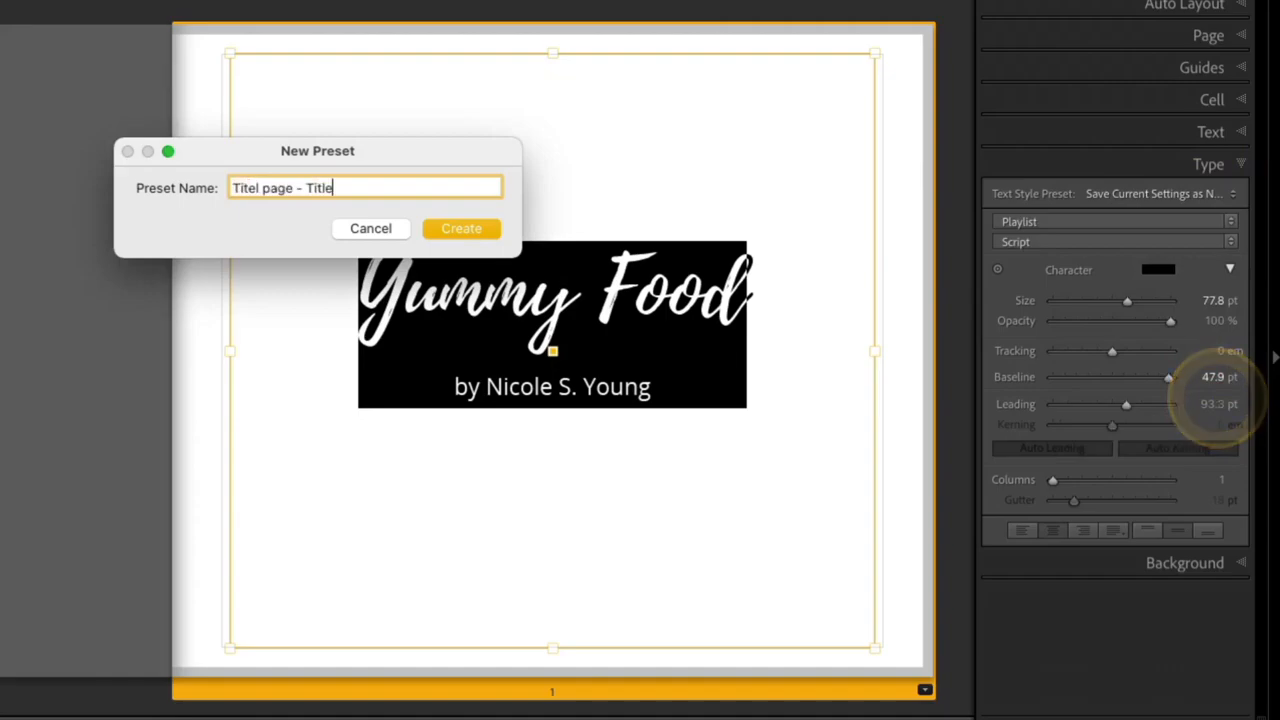
click(468, 231)
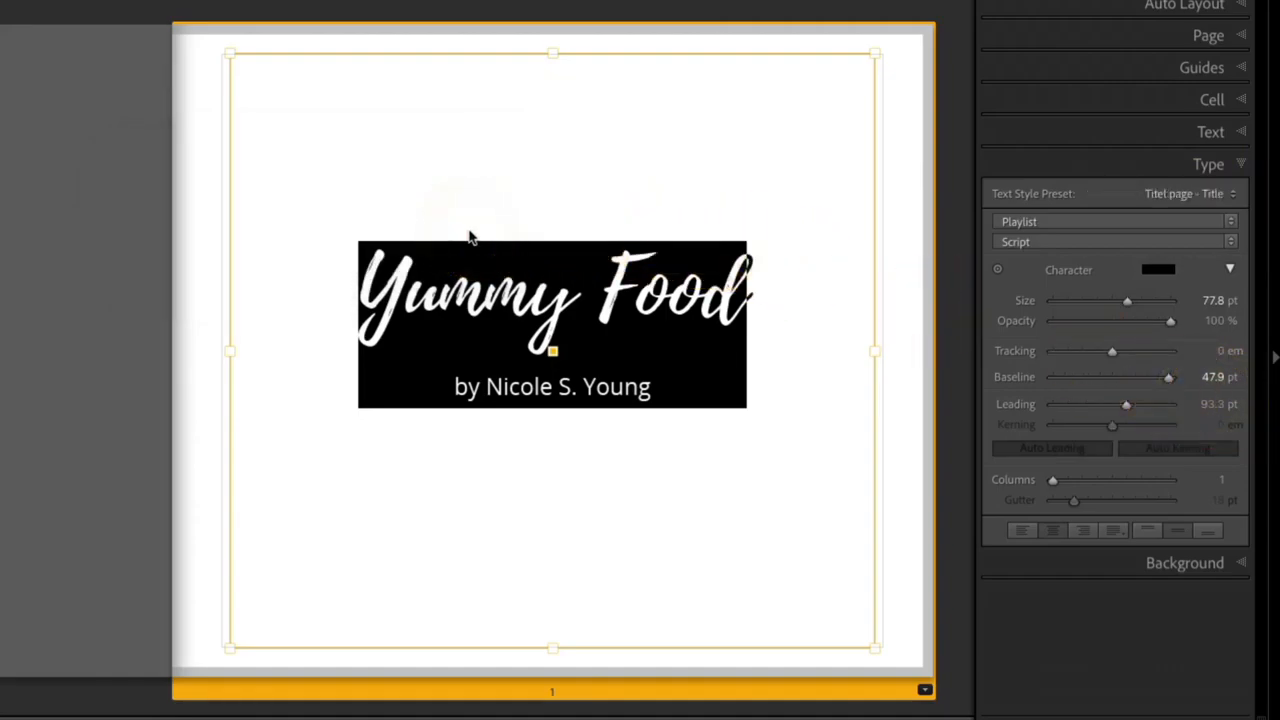
Rename the title's text style preset as "Title page - Title"
click(1208, 200)
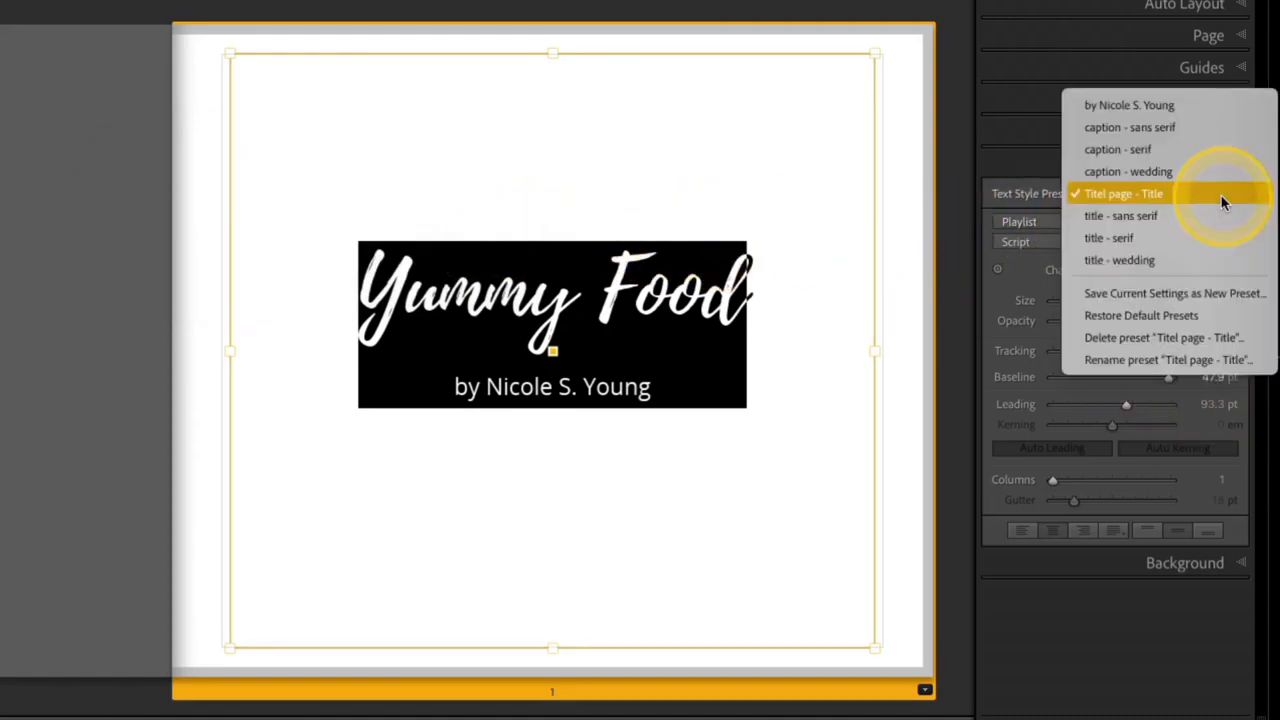
click(1215, 362)
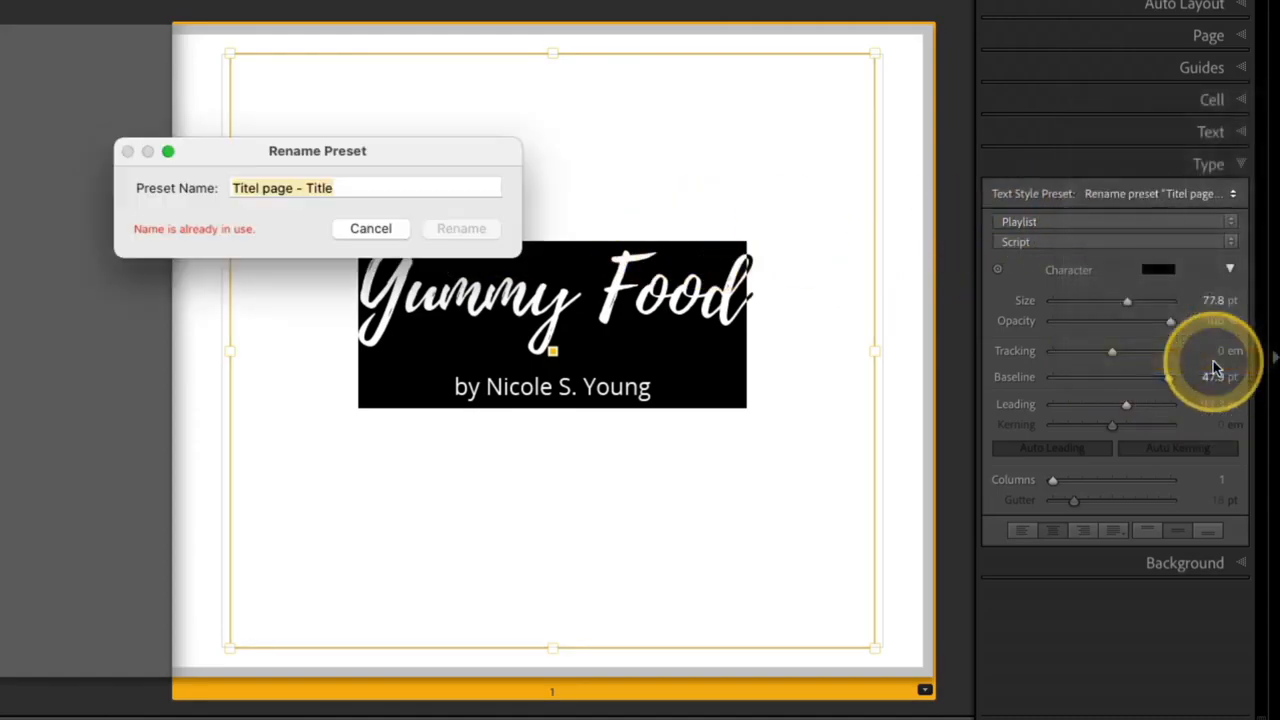
click(242, 192)
double_click(242, 192)
text(Titl)
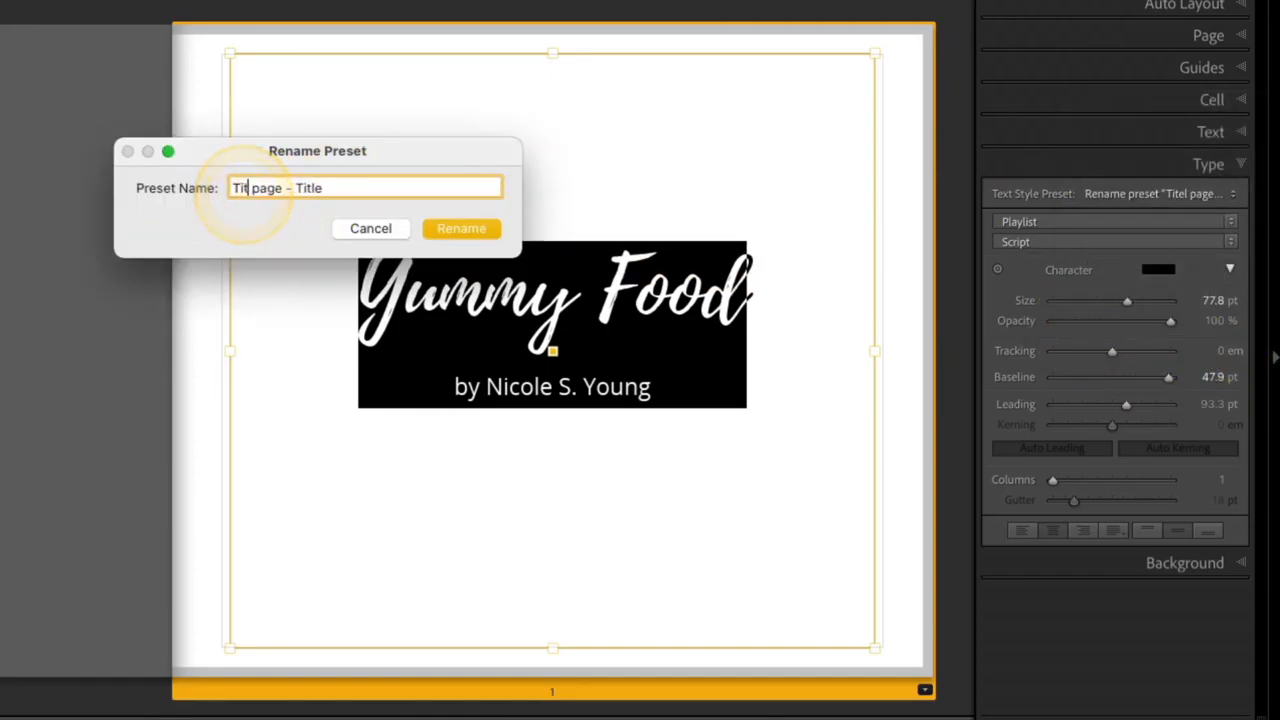
text(e)
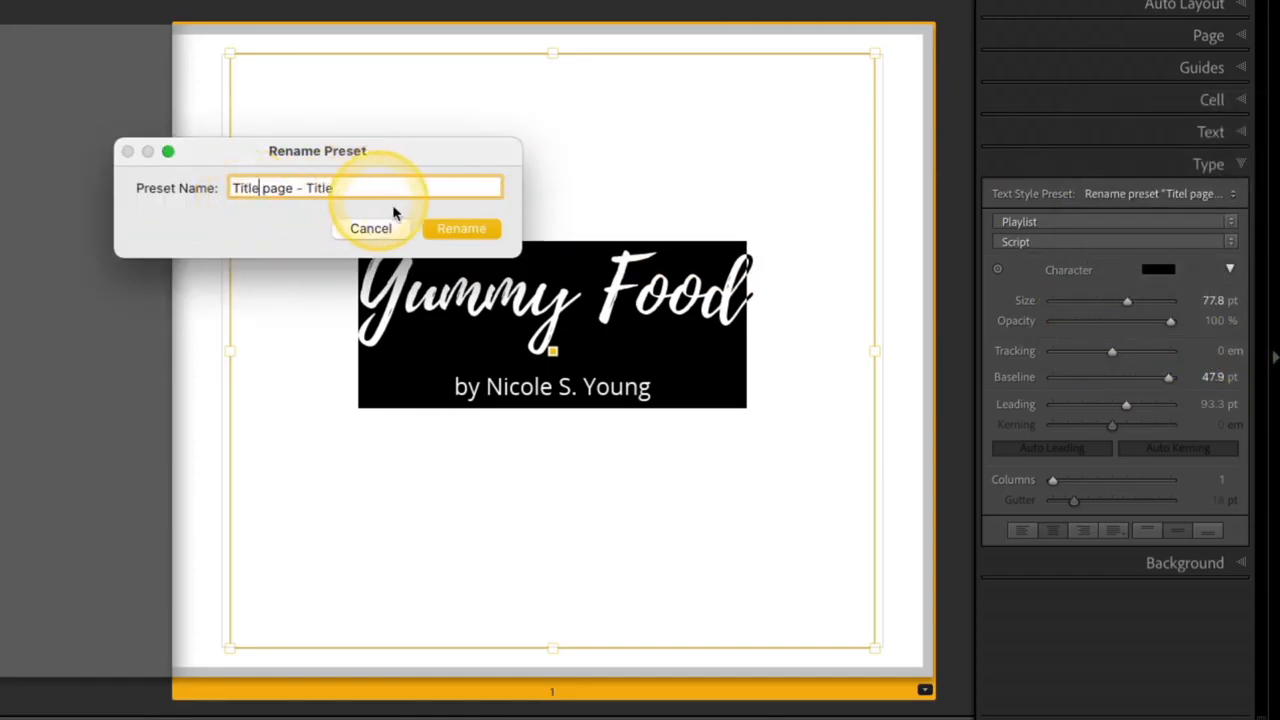
click(452, 227)
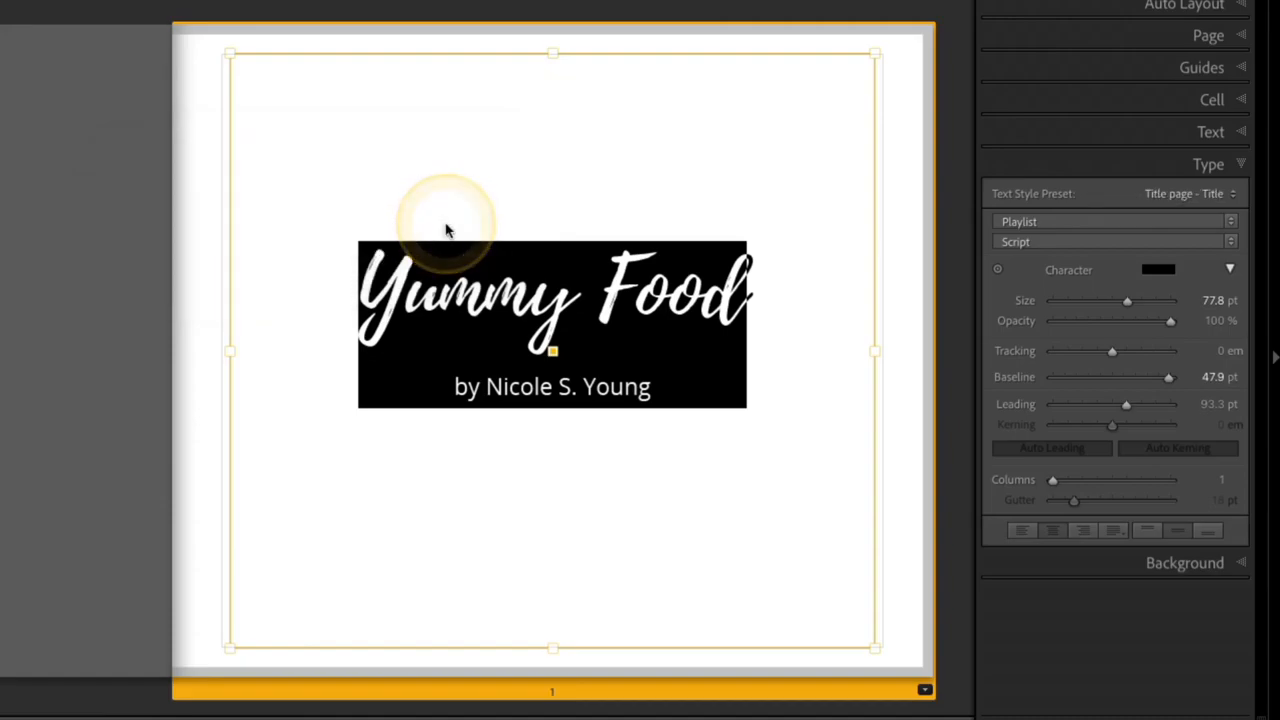
Apply the author-name text style preset to the author line and prefix that preset's name with "Title page - "
click(614, 393)
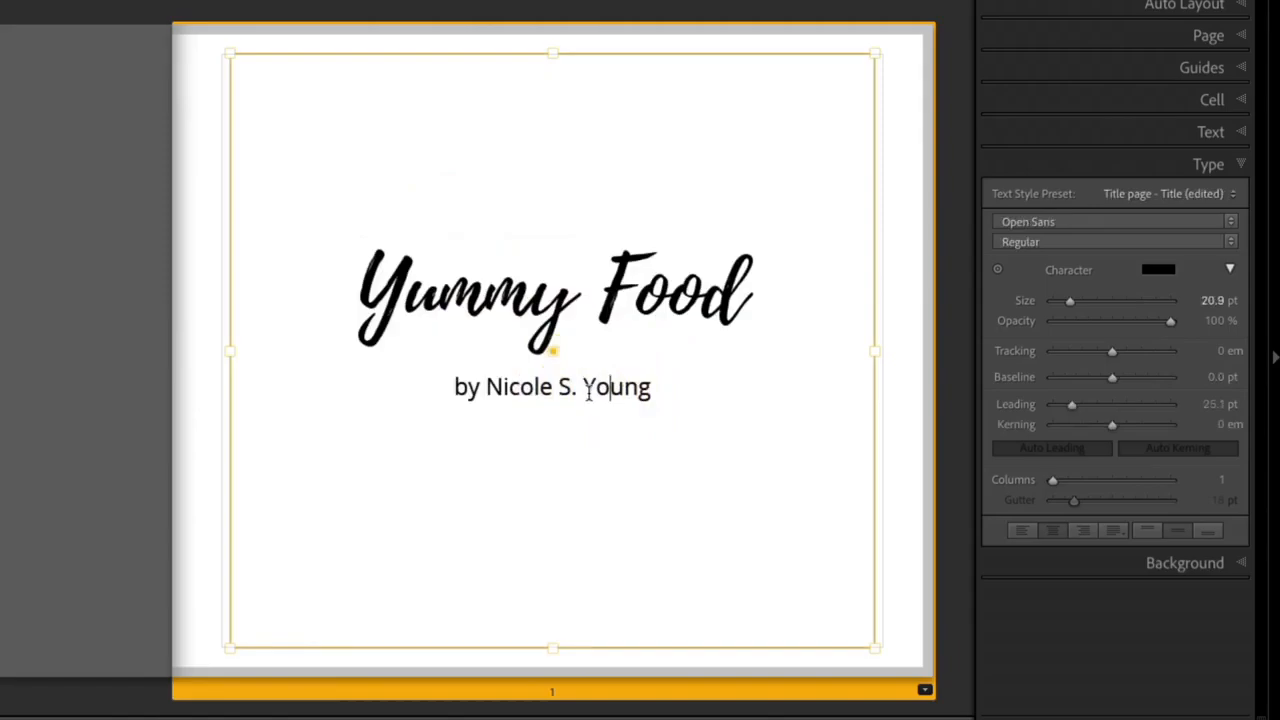
click(612, 392)
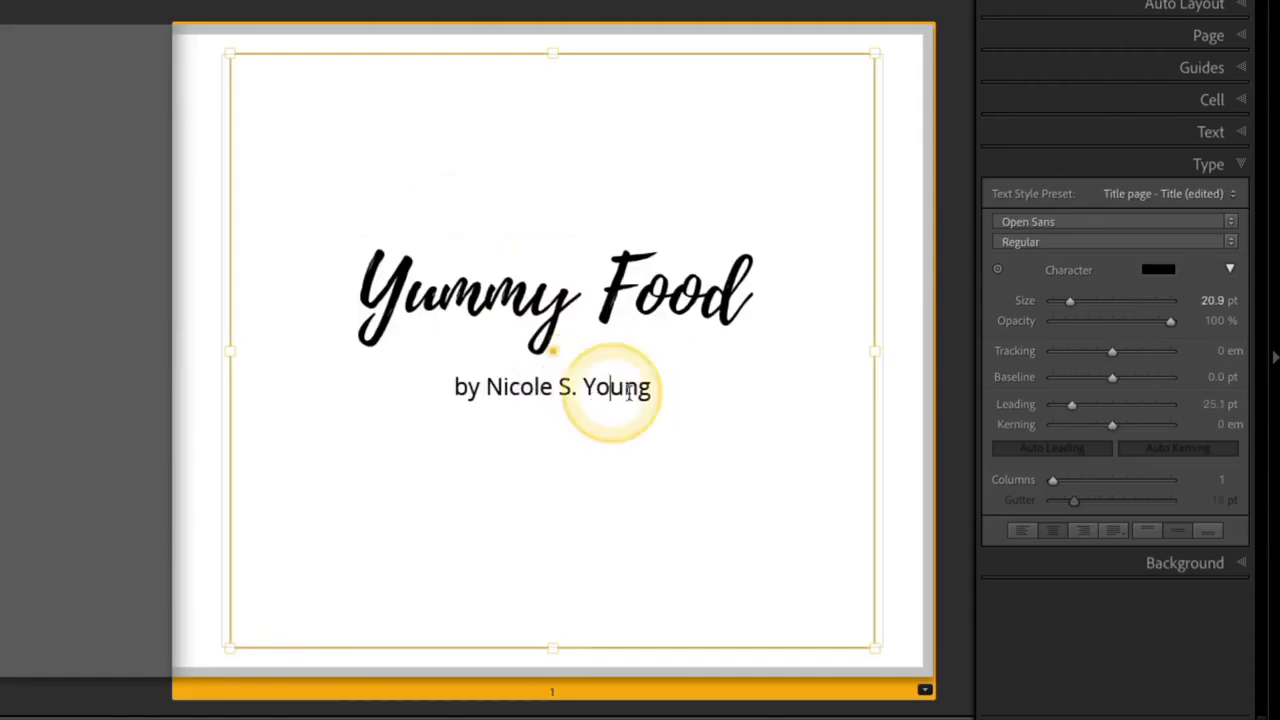
click(1213, 194)
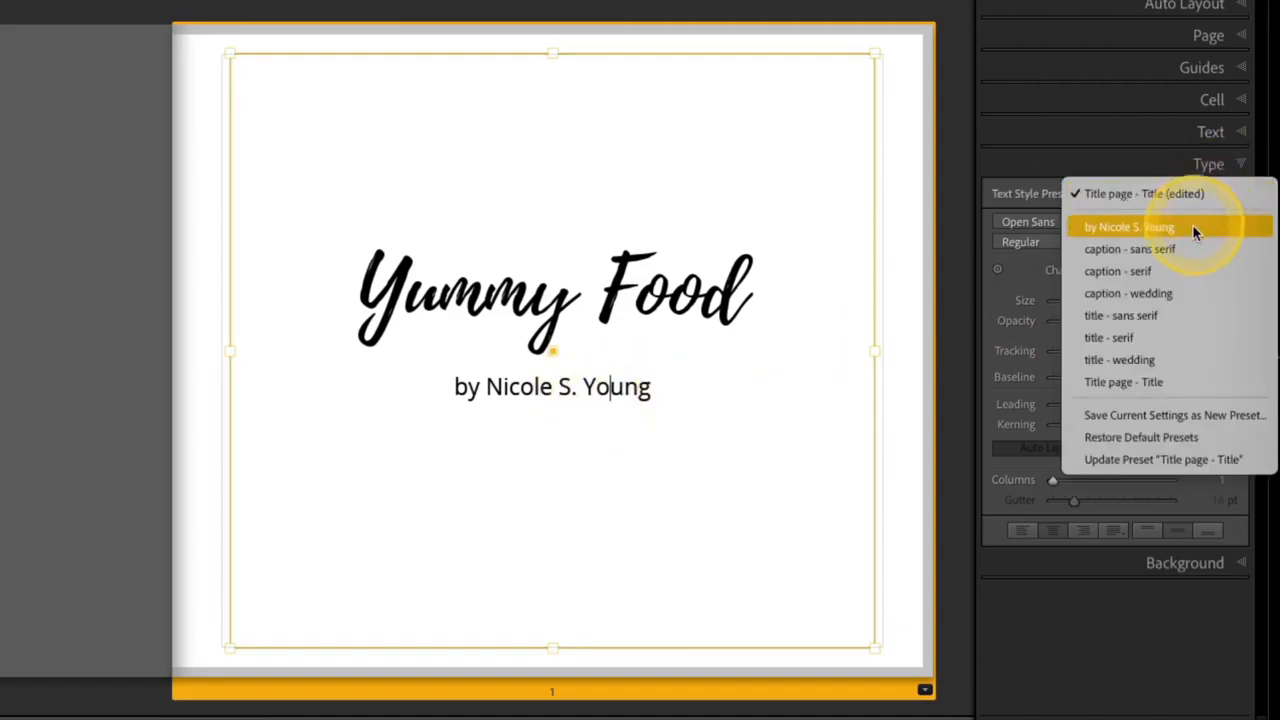
click(1192, 227)
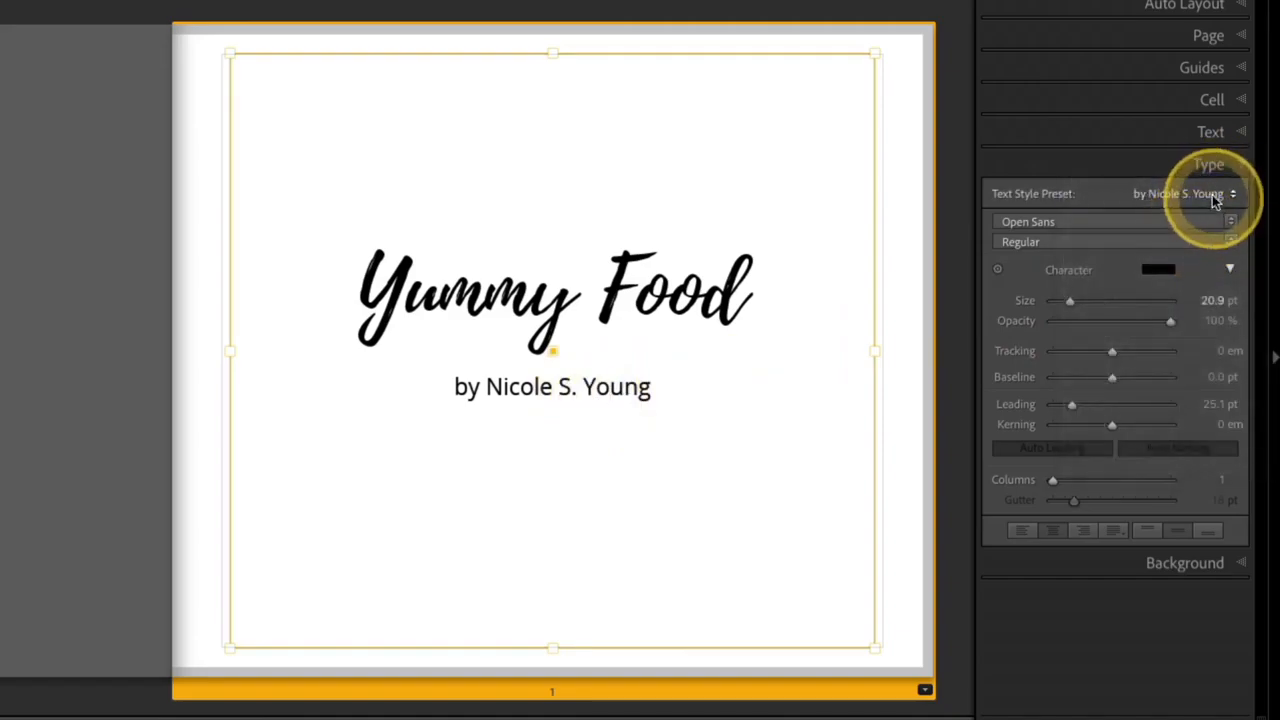
click(1213, 195)
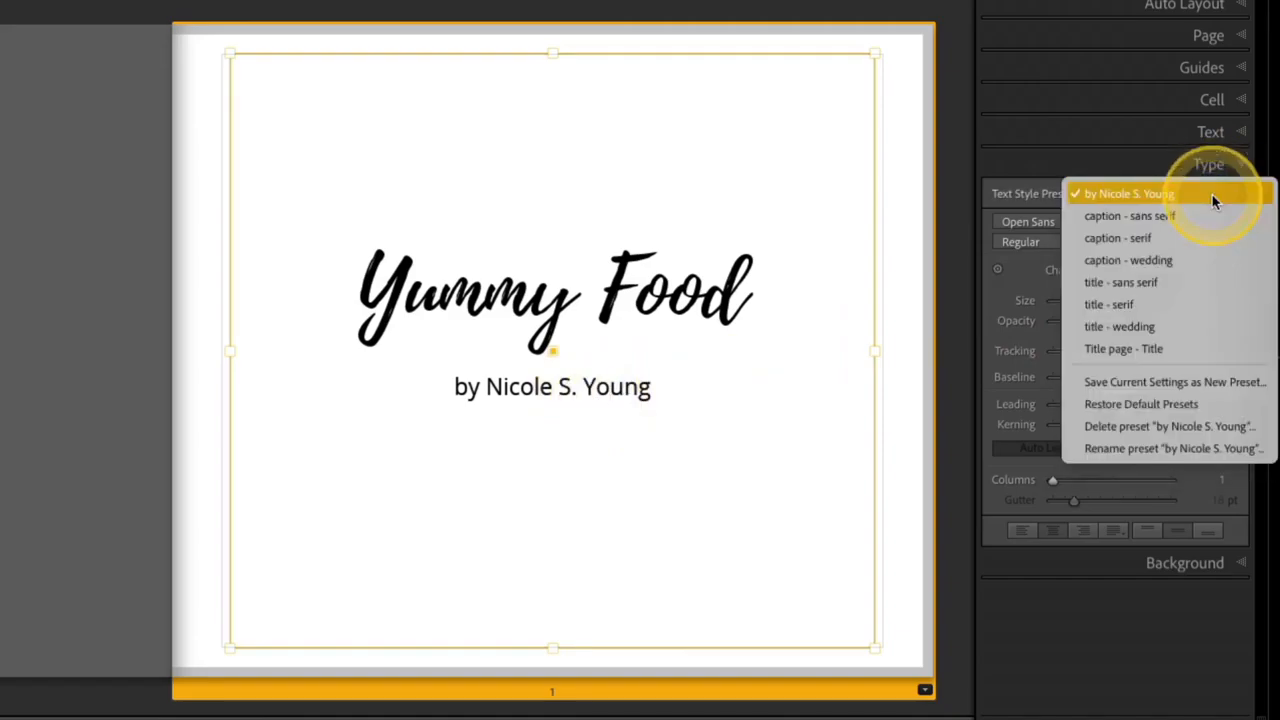
click(1225, 449)
key(Left)
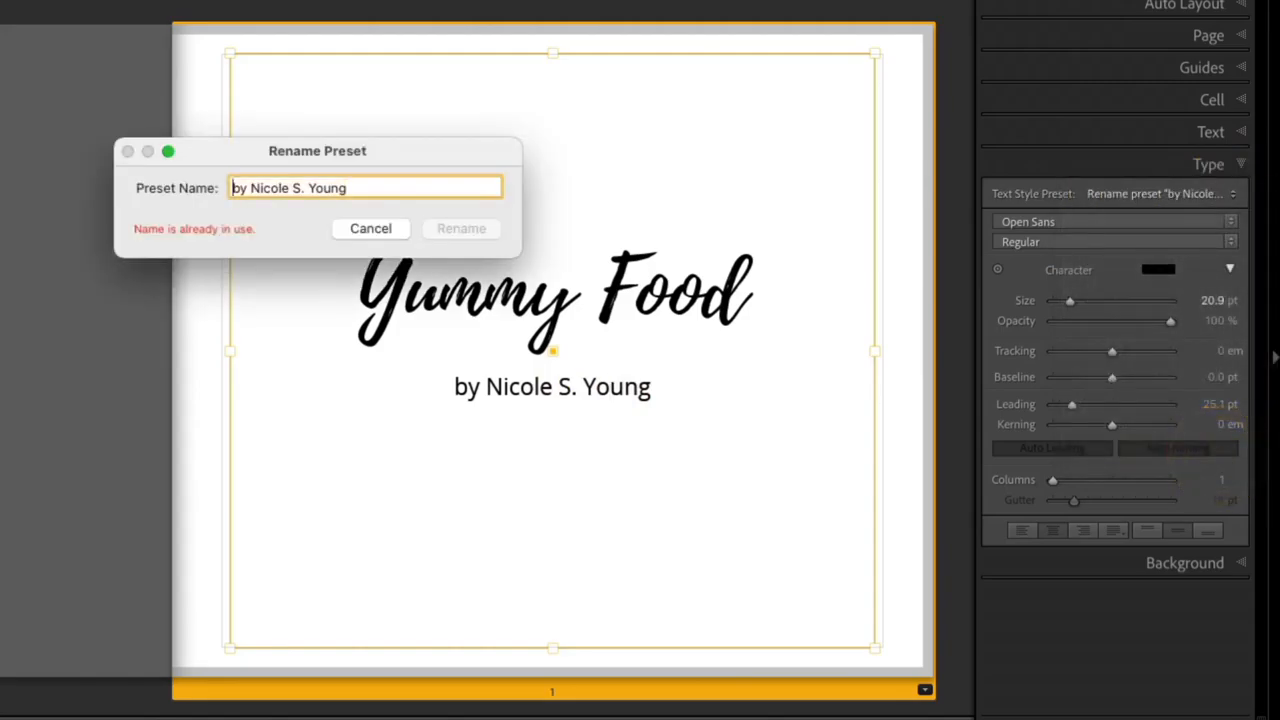
text(Title page -)
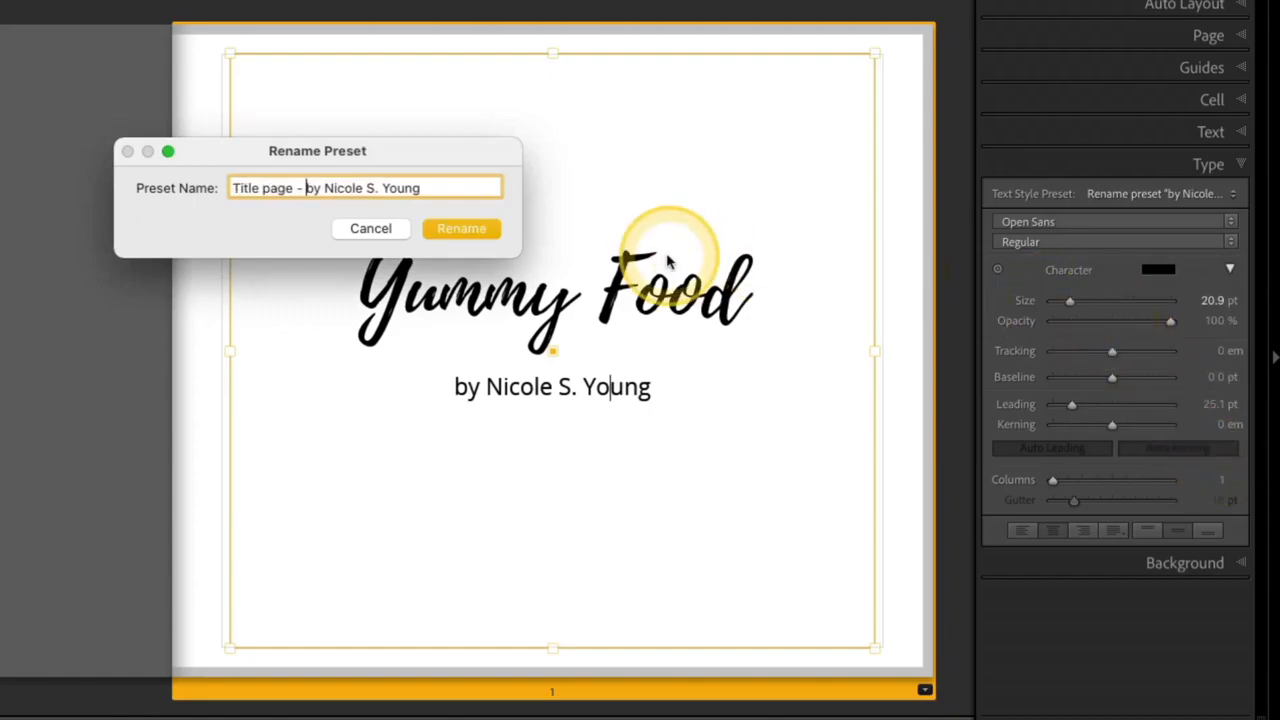
click(461, 229)
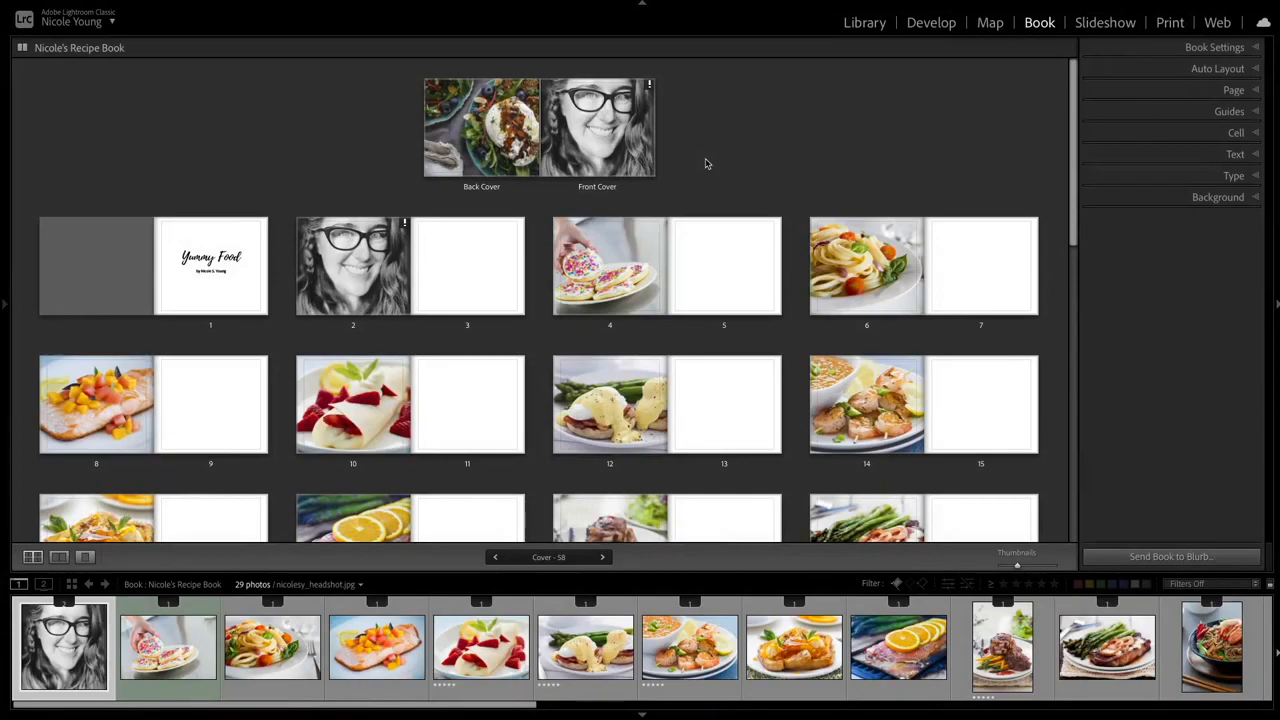
Open the spread of pages 2 and 3 and remove the headshot photo from page 2
click(479, 250)
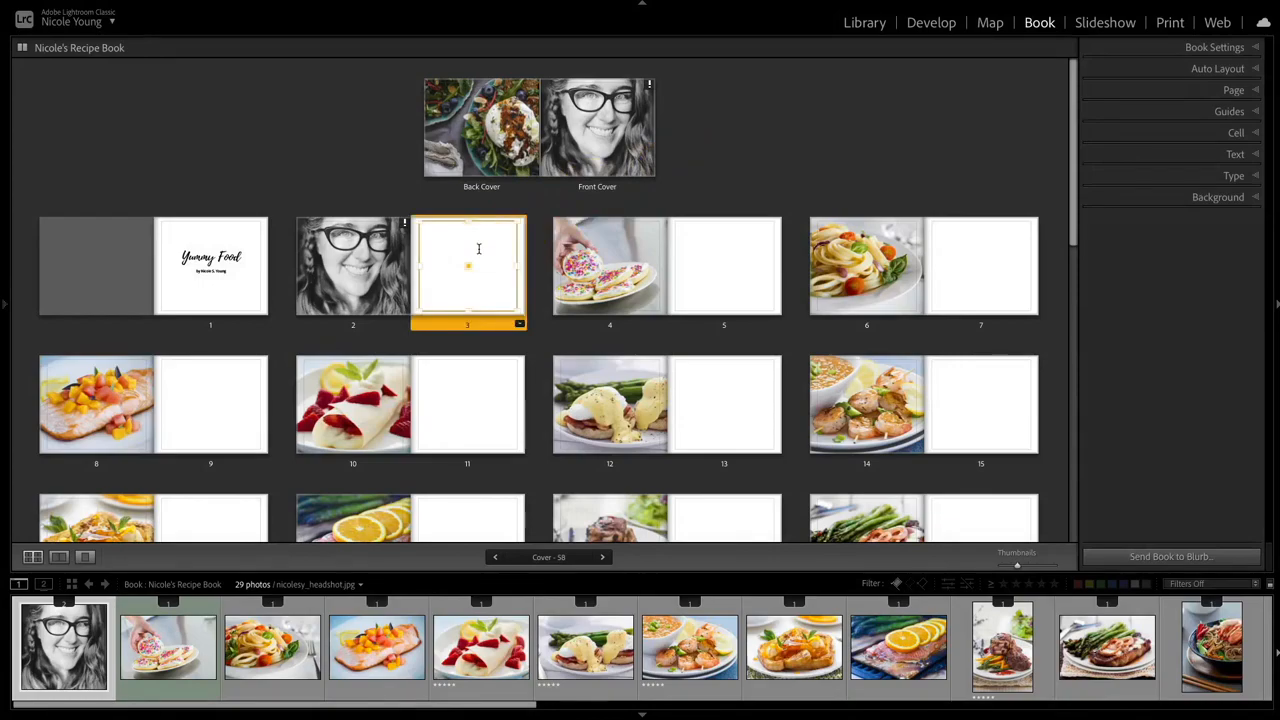
click(59, 557)
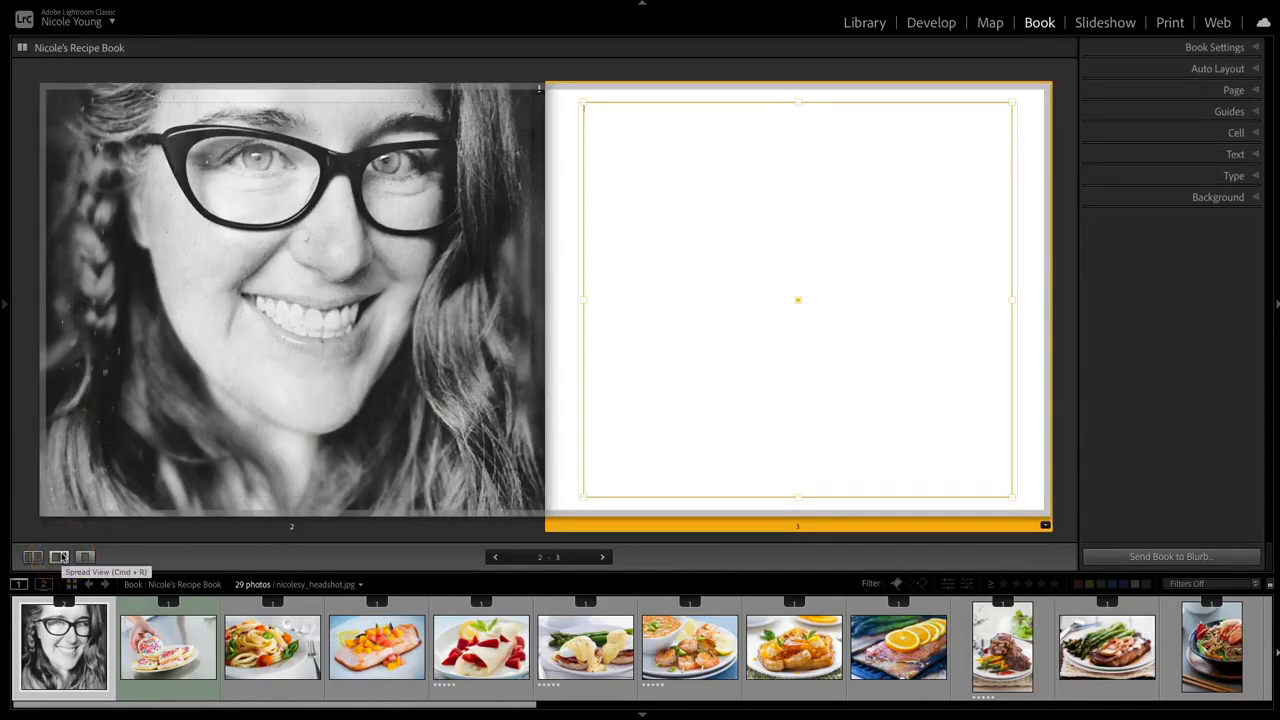
click(419, 324)
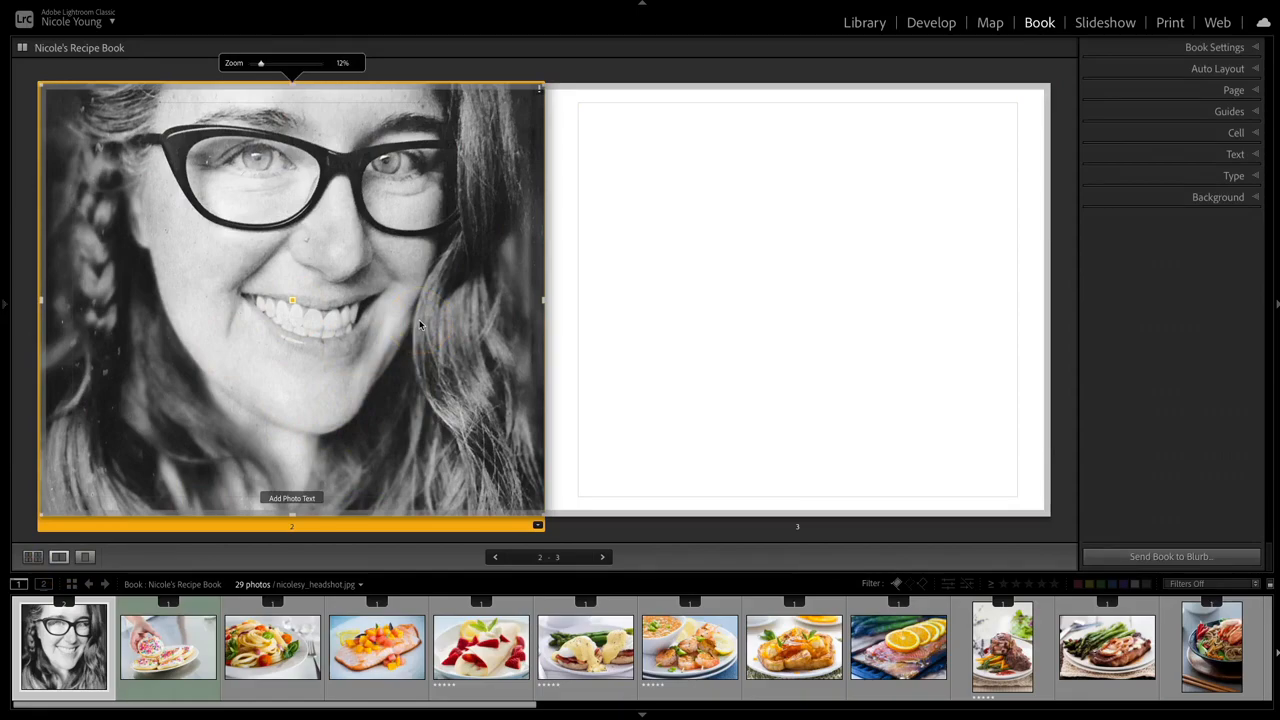
key(Delete)
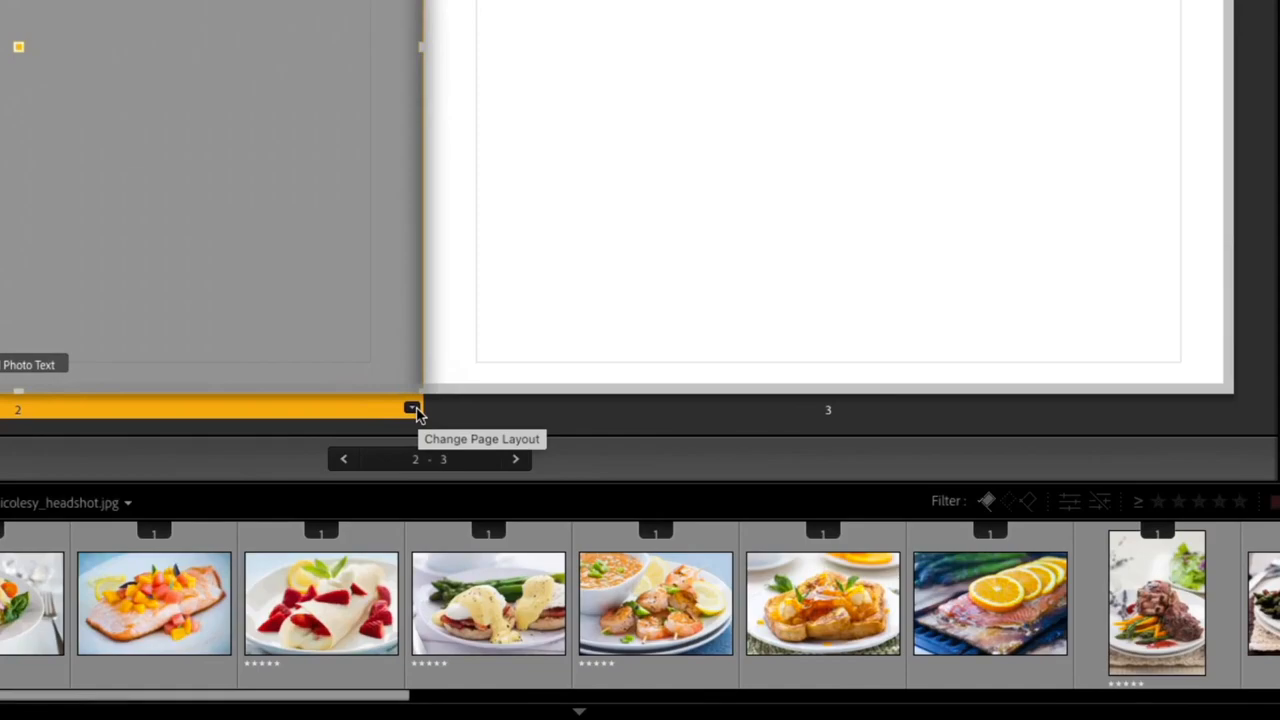
Change page 2 to the full-page text layout from the Text Pages category
click(413, 410)
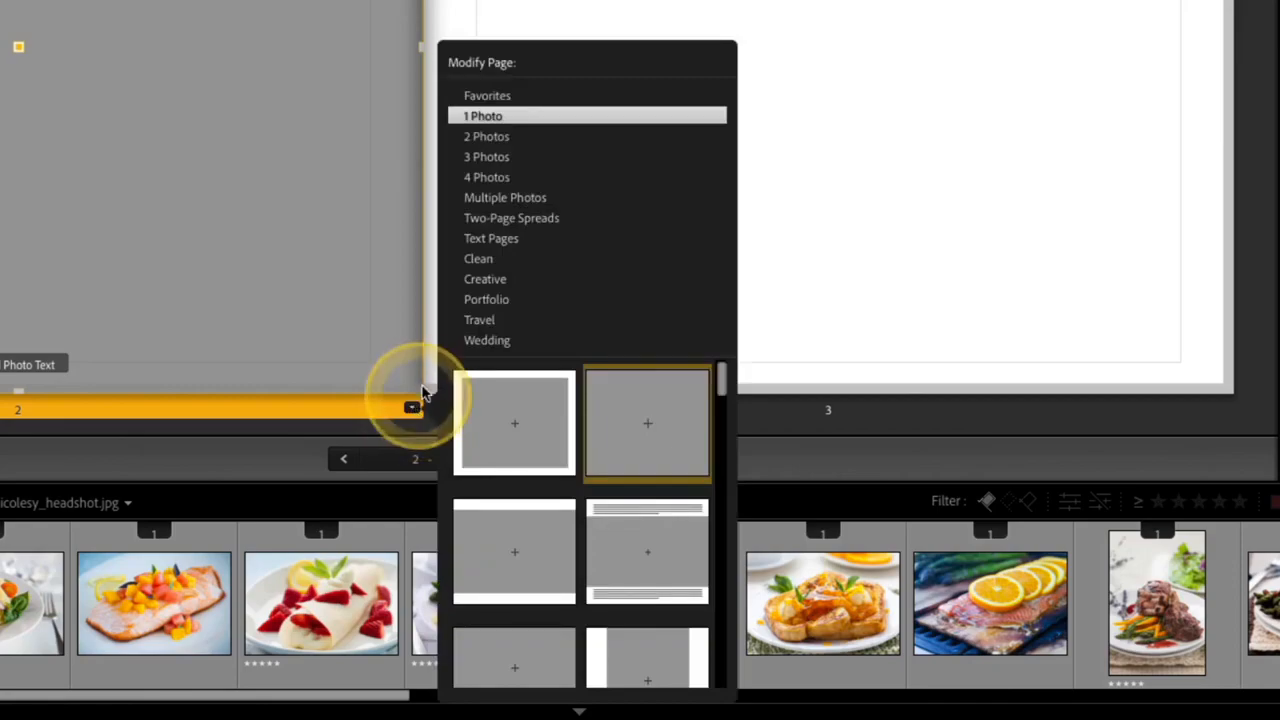
click(495, 240)
click(515, 420)
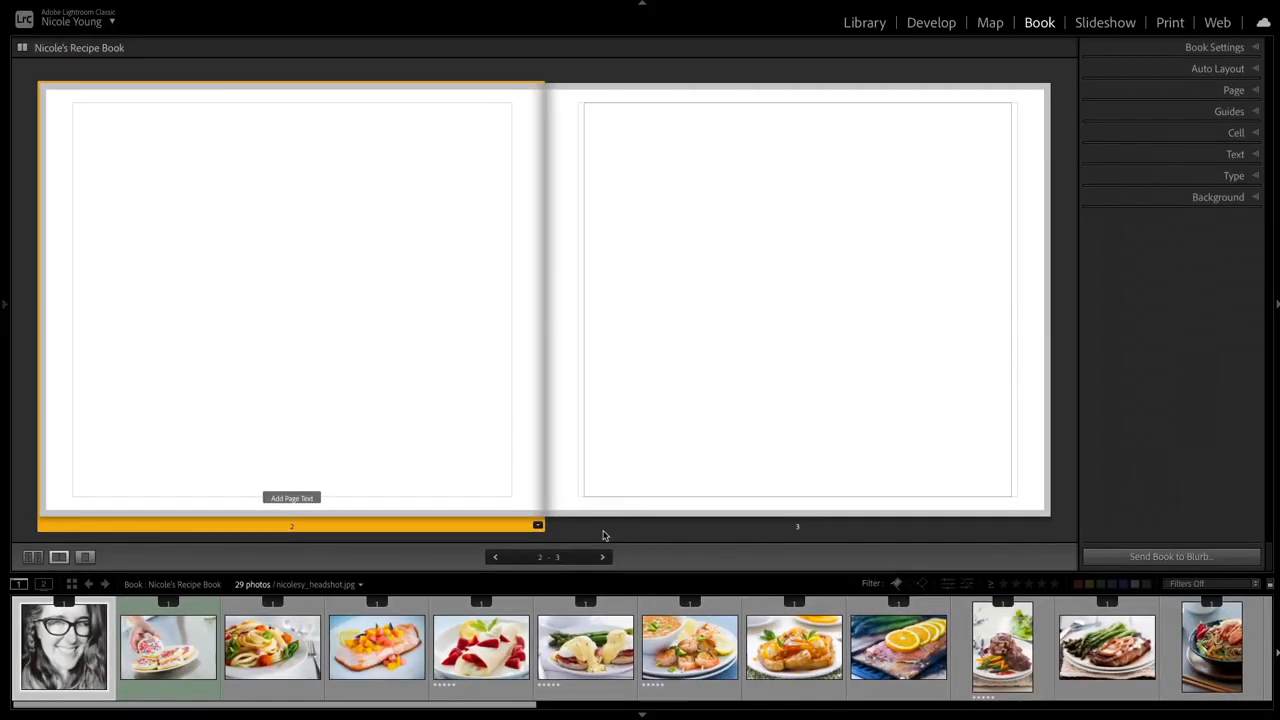
Change page 3 to the last layout in the 1 Photo category, with a square photo cell beside a tall text column
click(652, 511)
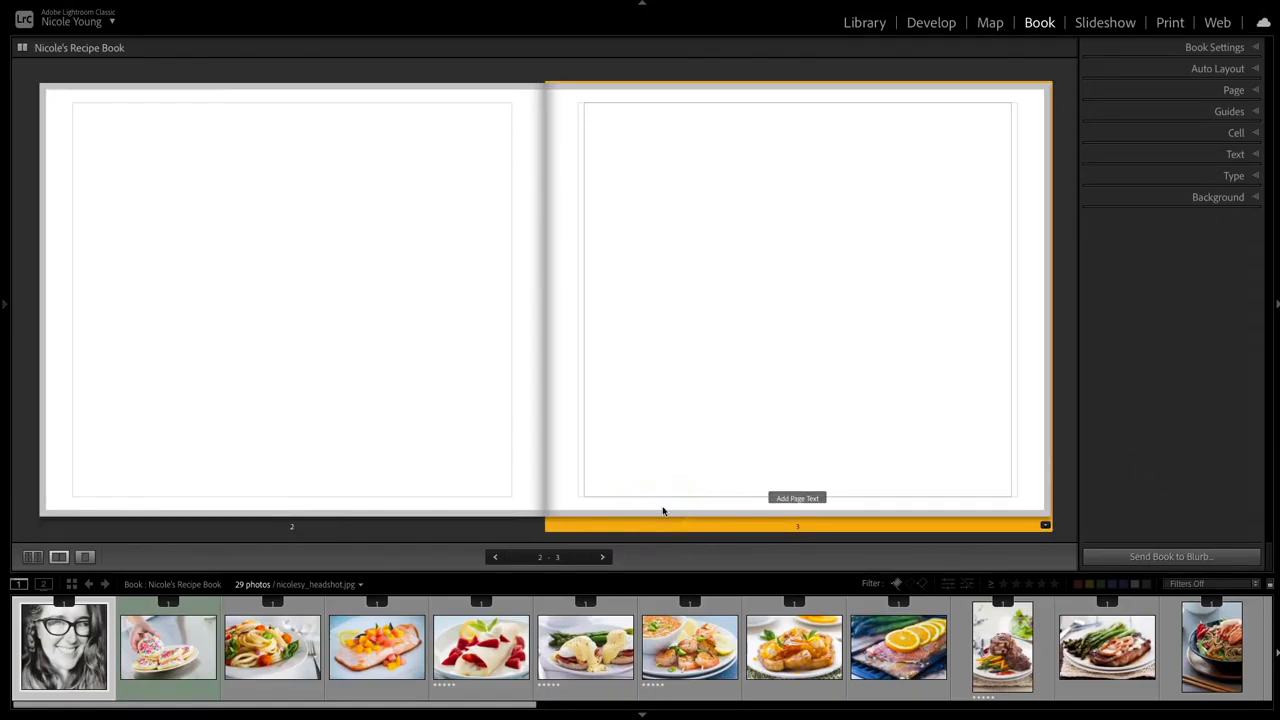
click(735, 505)
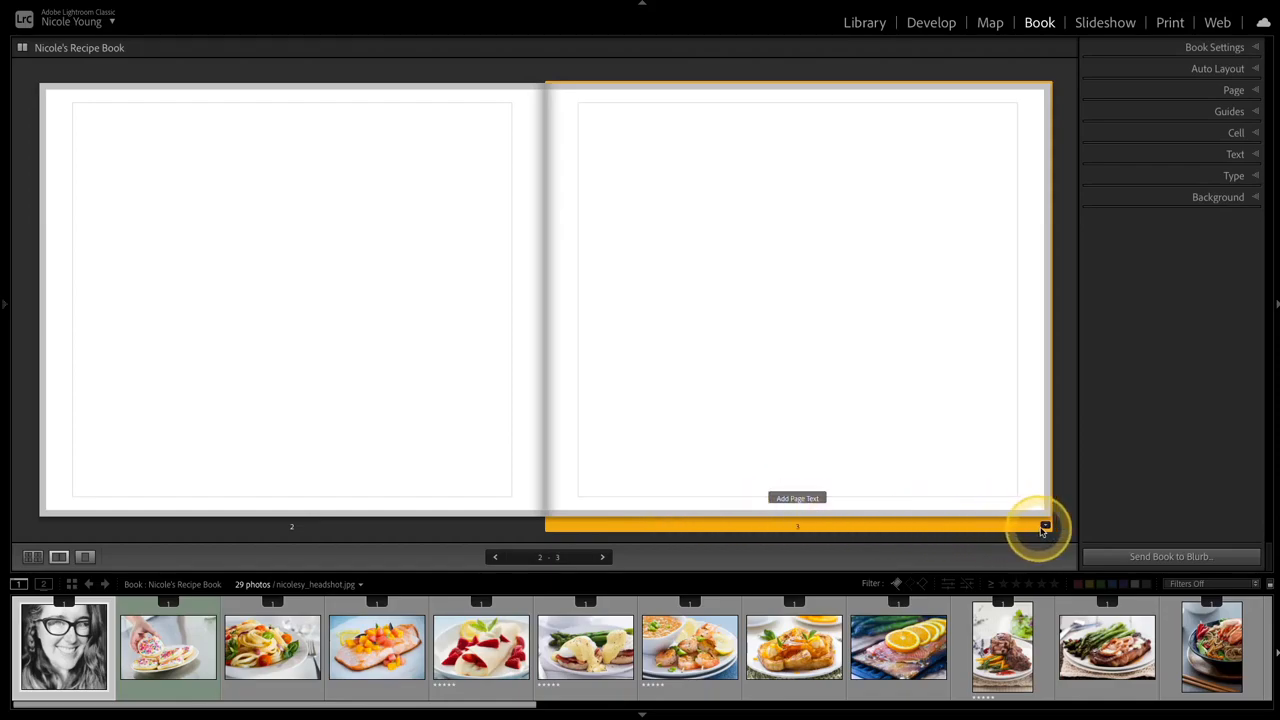
click(1045, 527)
click(1045, 527)
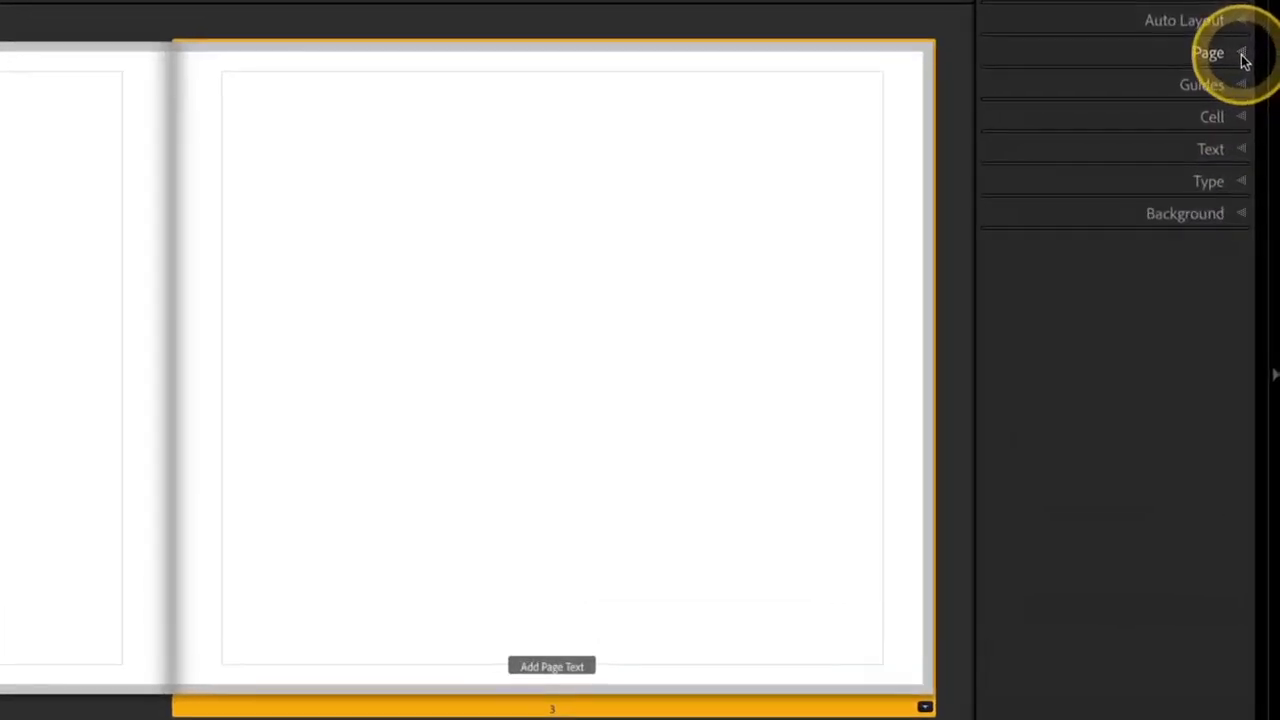
click(1255, 92)
click(1231, 208)
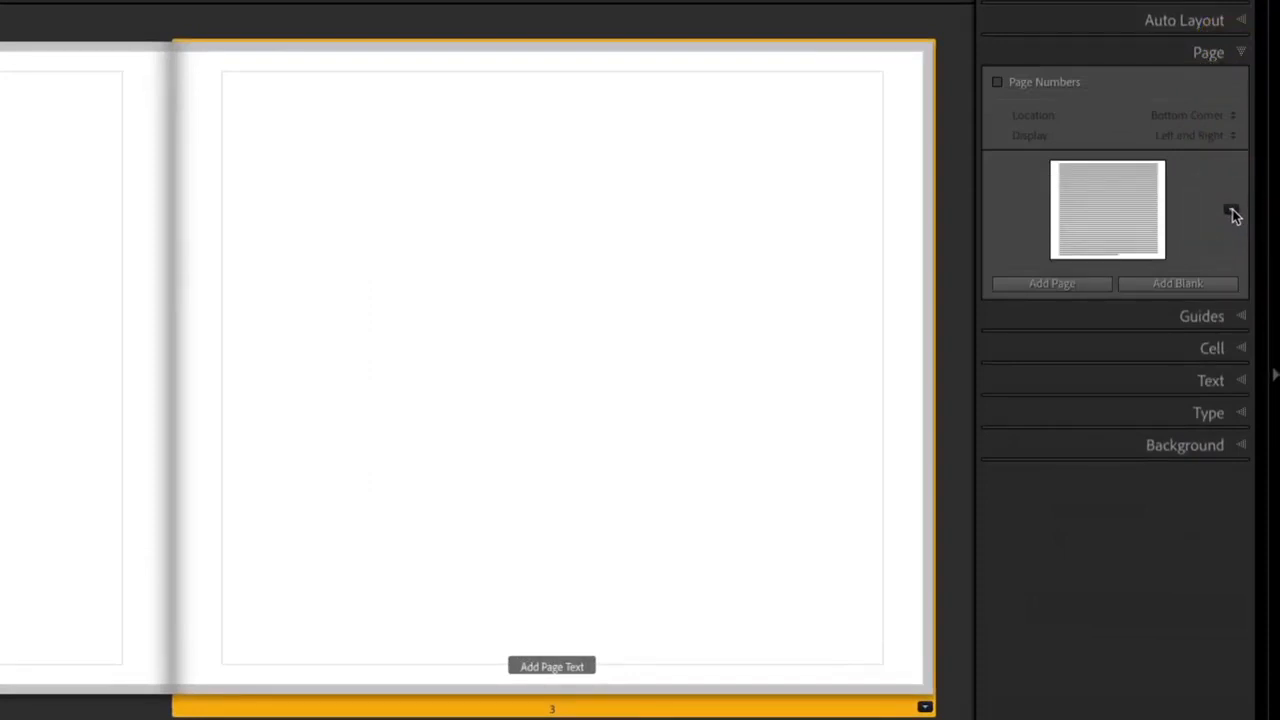
click(1231, 212)
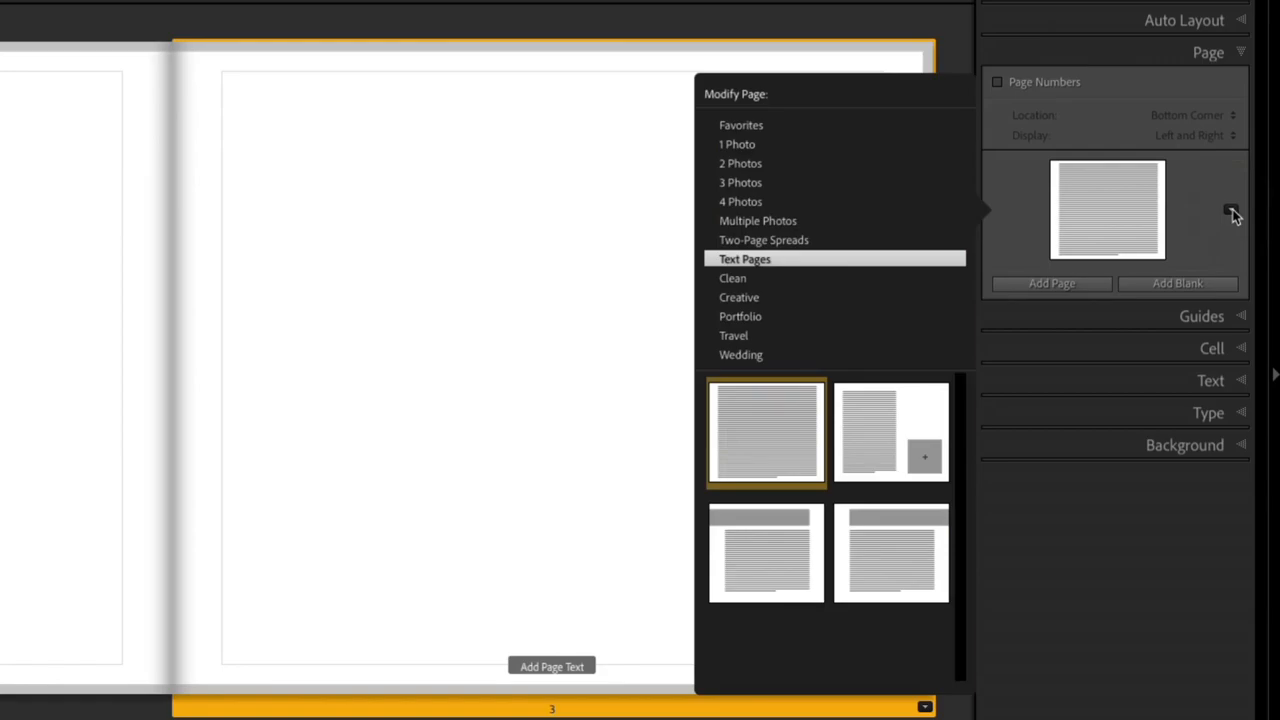
click(798, 149)
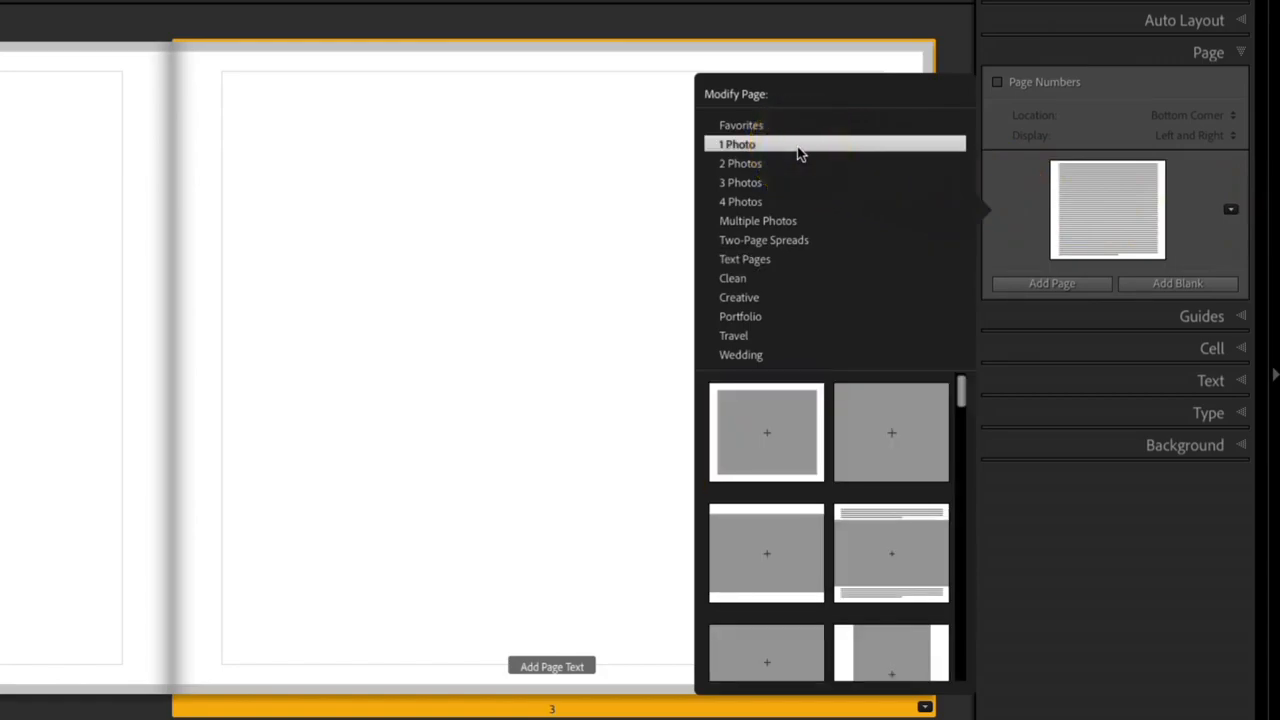
scroll(810, 401, down, 10)
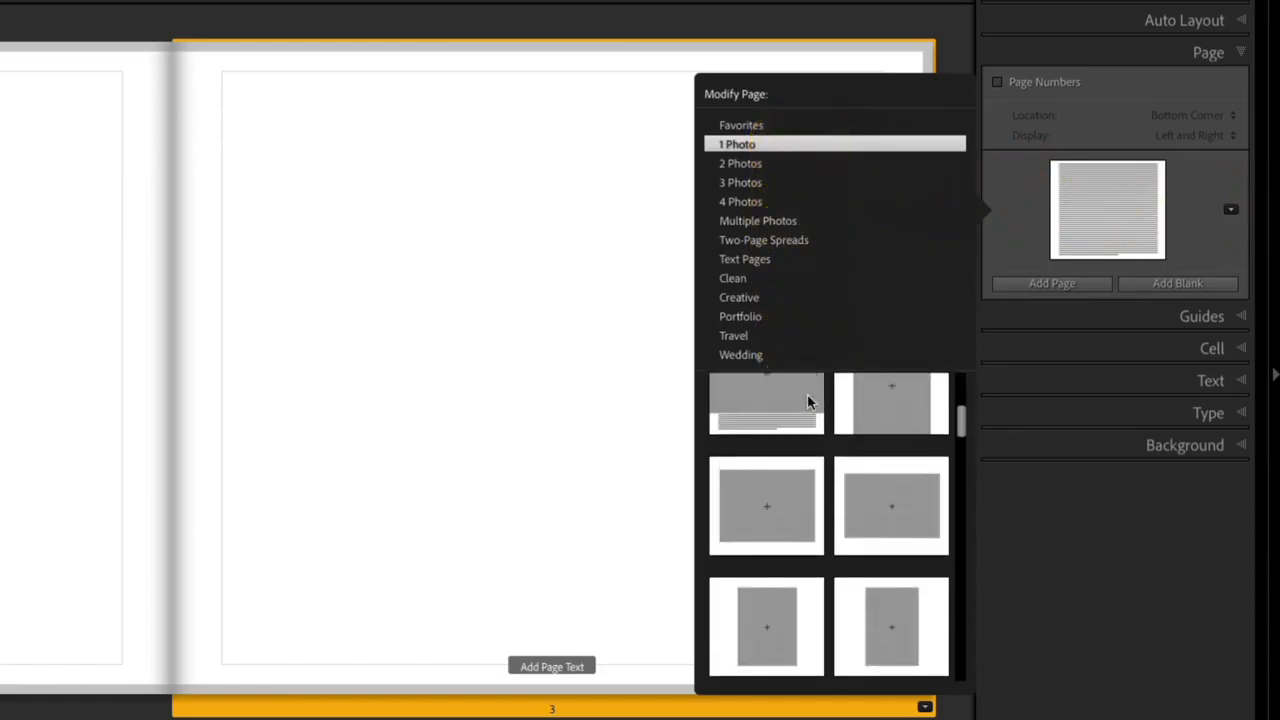
scroll(808, 401, down, 6)
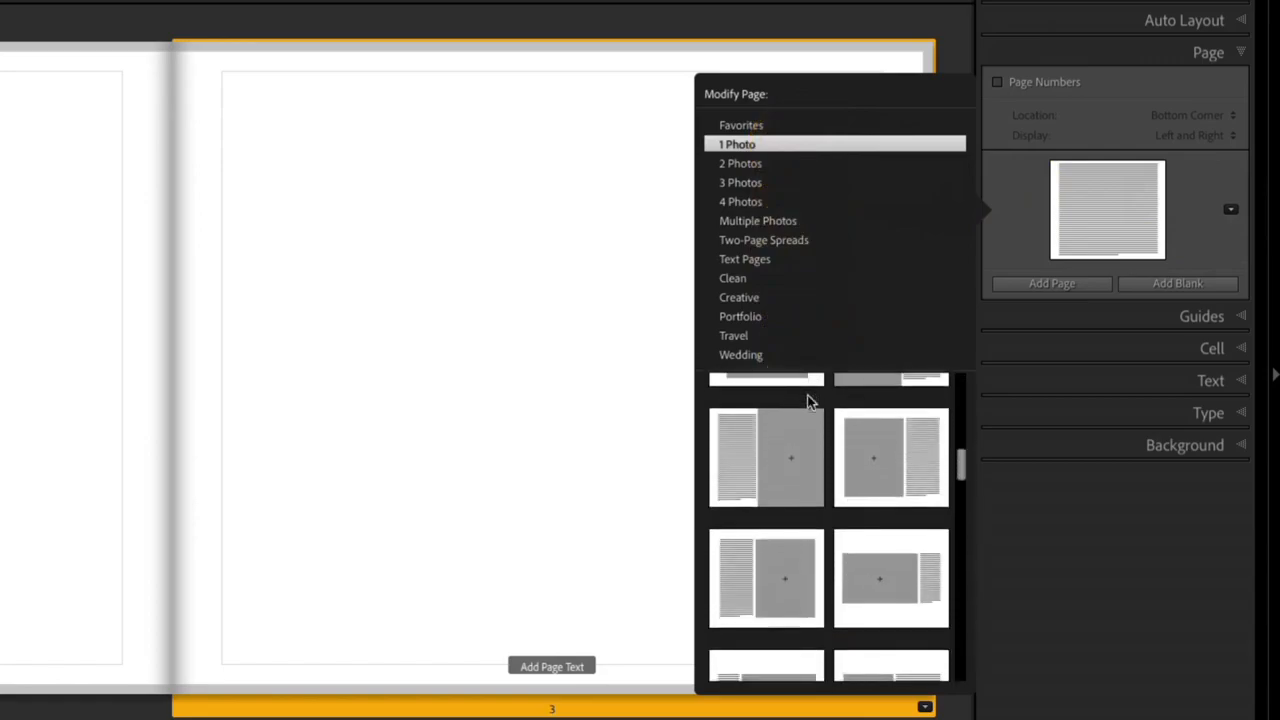
scroll(808, 401, down, 8)
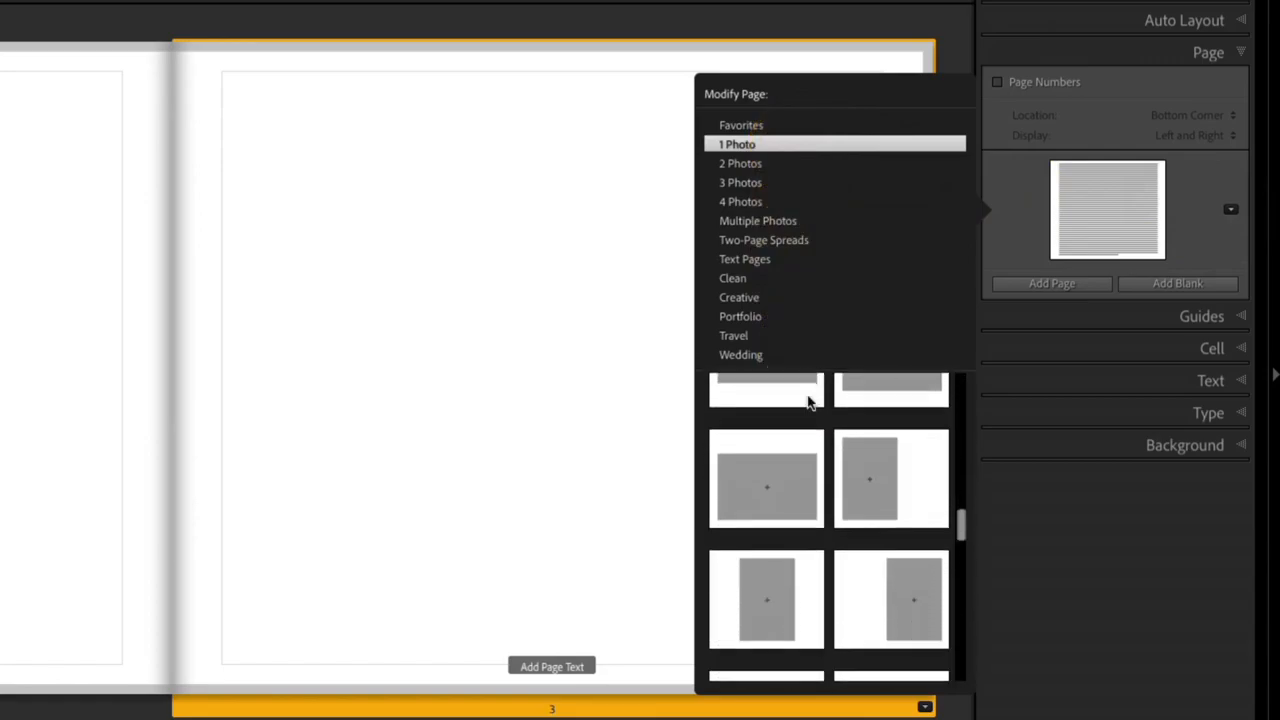
scroll(808, 401, down, 8)
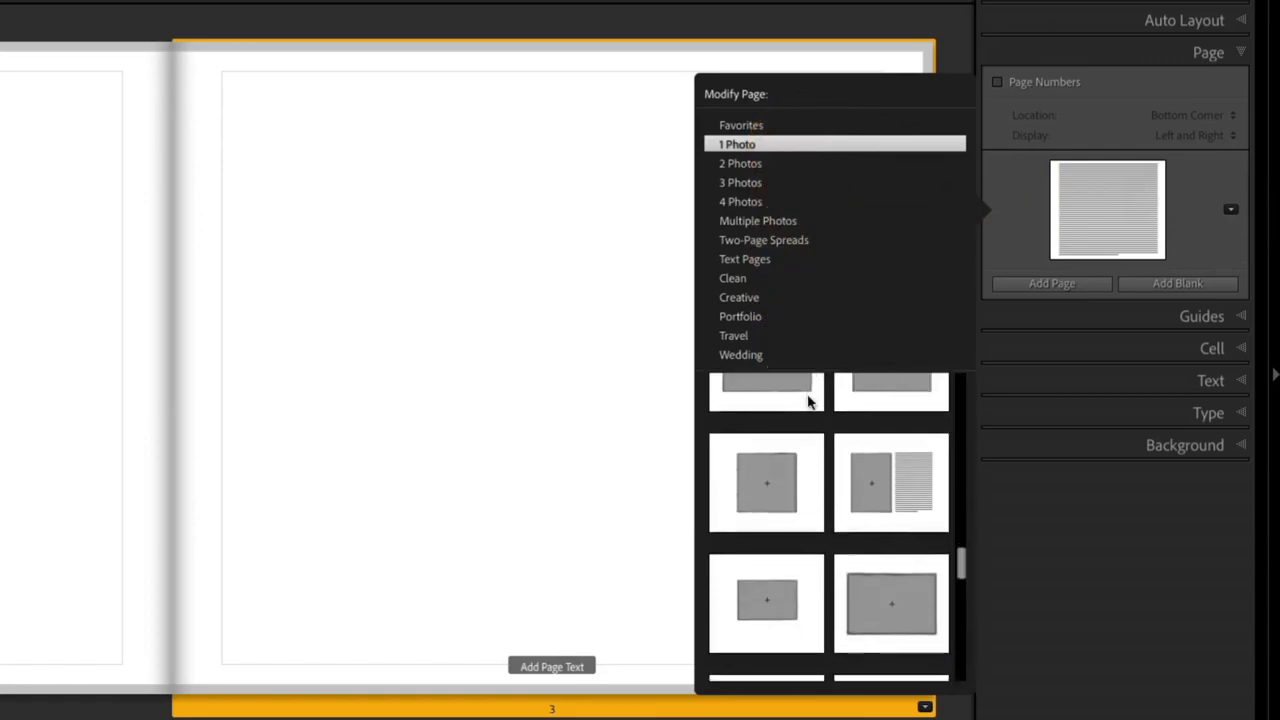
scroll(808, 401, down, 6)
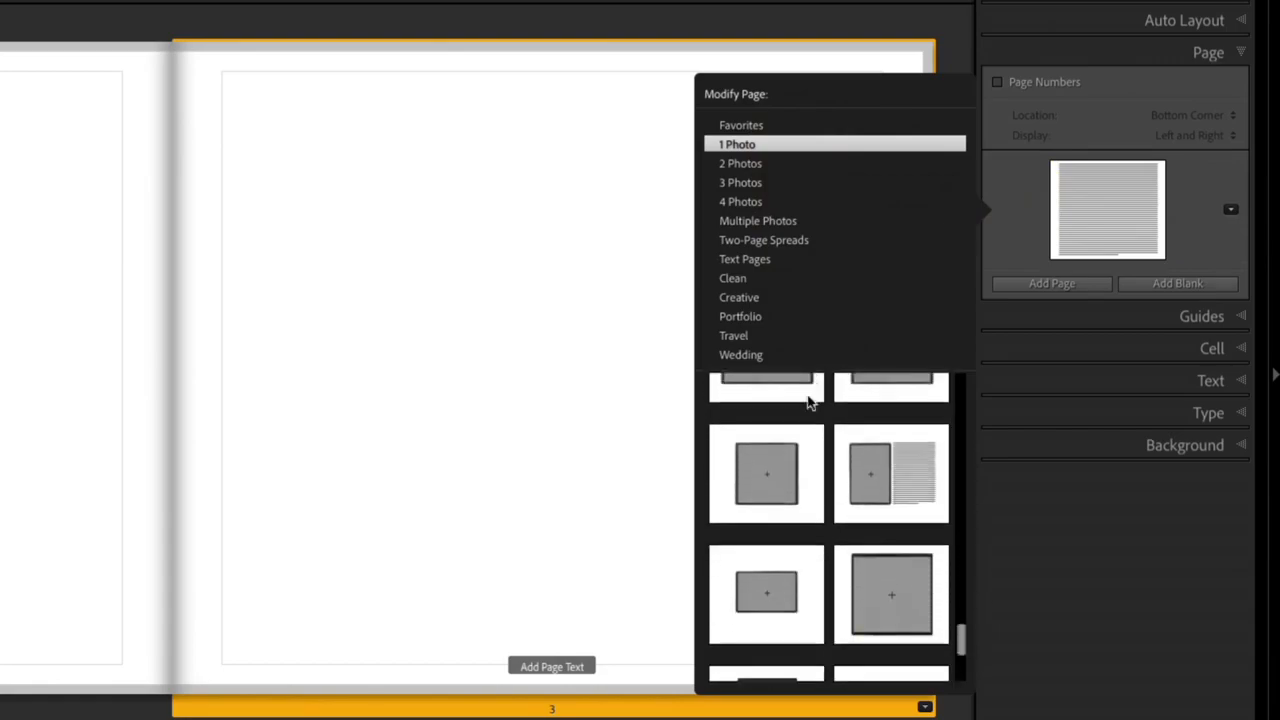
click(752, 480)
click(774, 607)
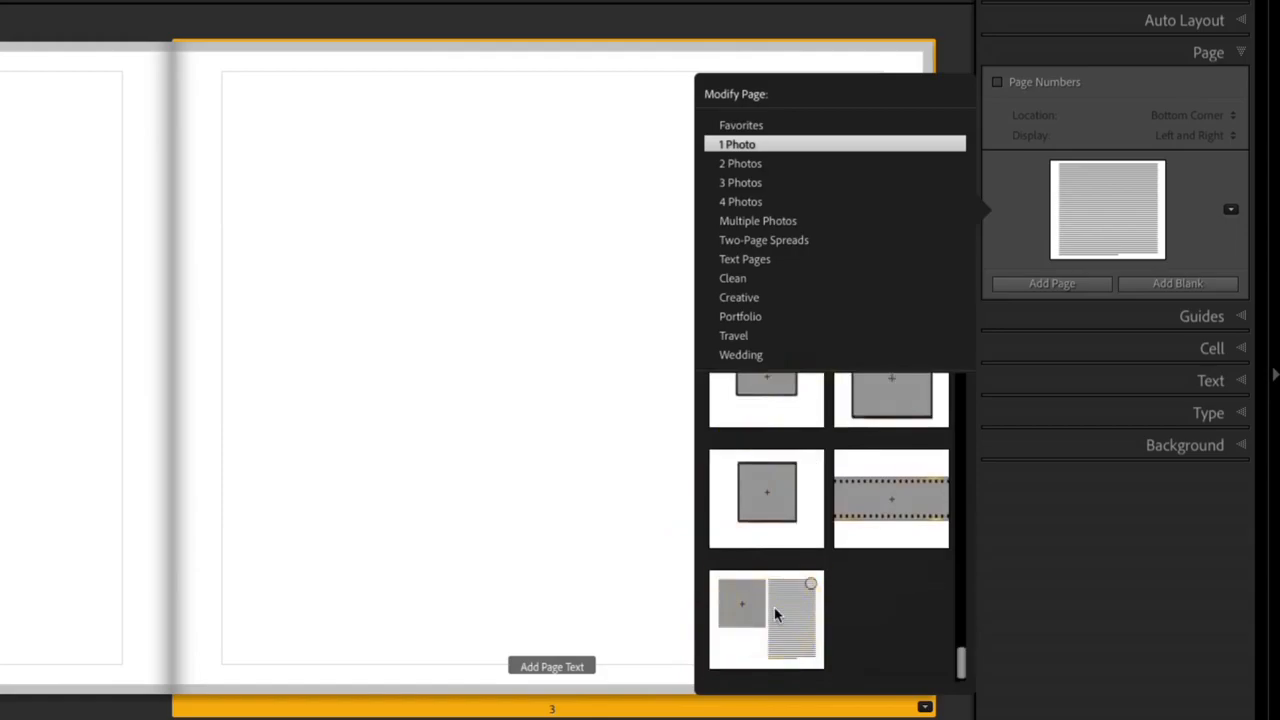
click(775, 614)
Place the headshot photo in the square photo cell on page 3
click(751, 514)
click(390, 300)
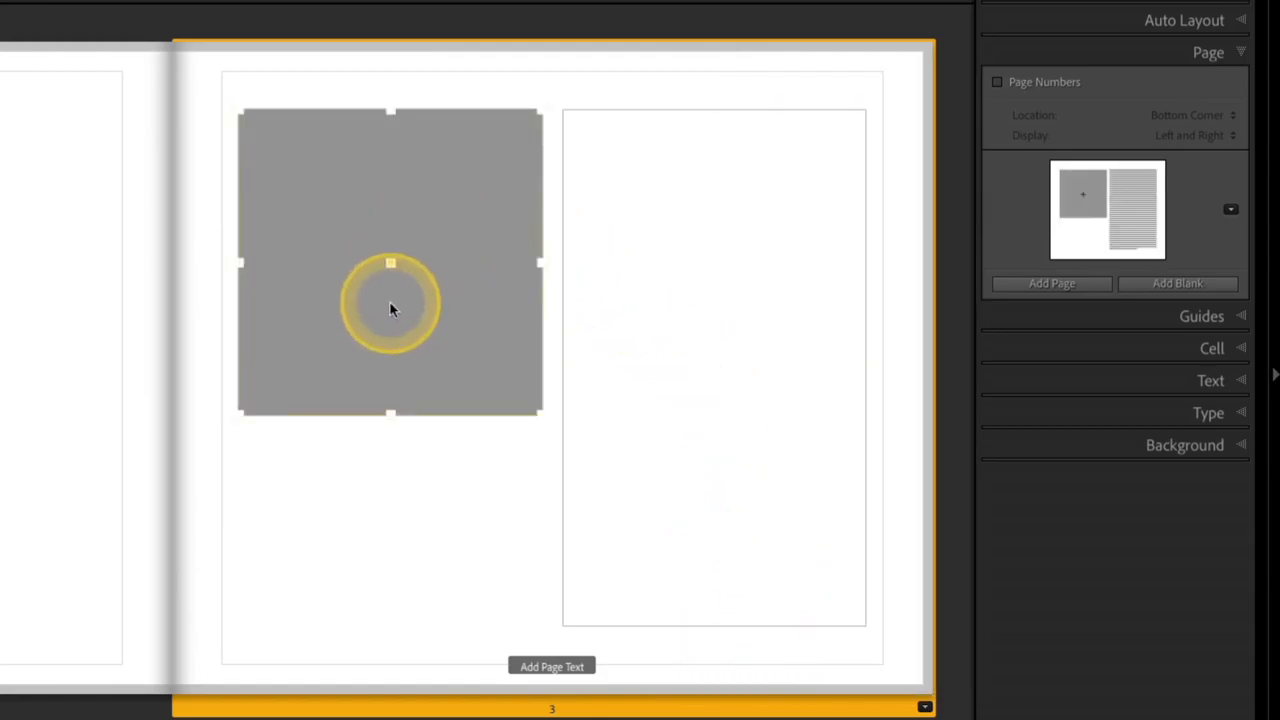
click(700, 283)
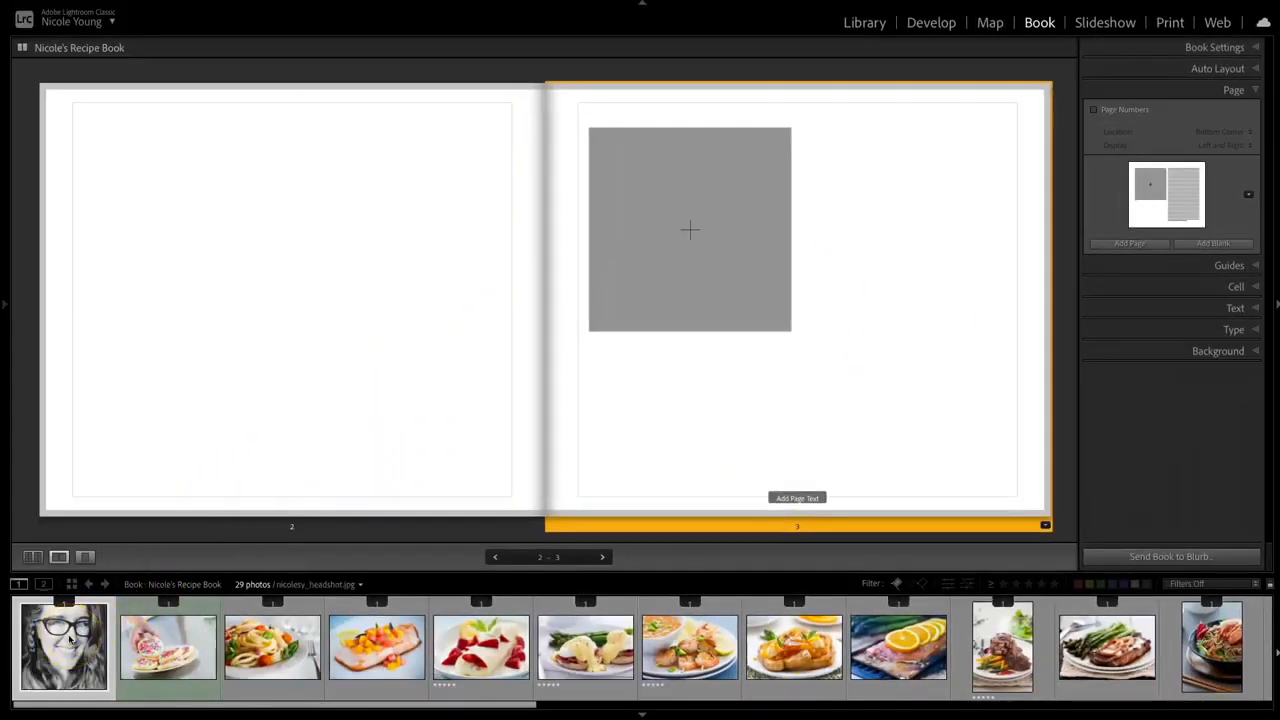
drag(70, 640, 693, 233)
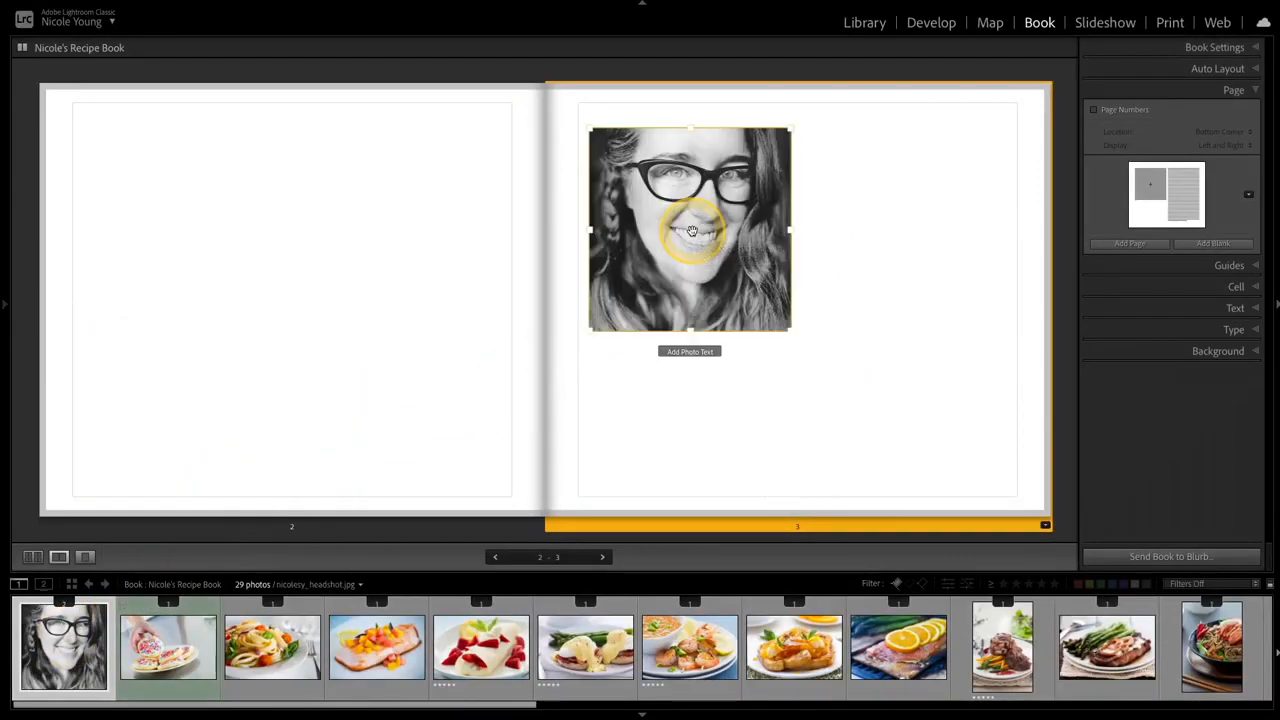
click(754, 408)
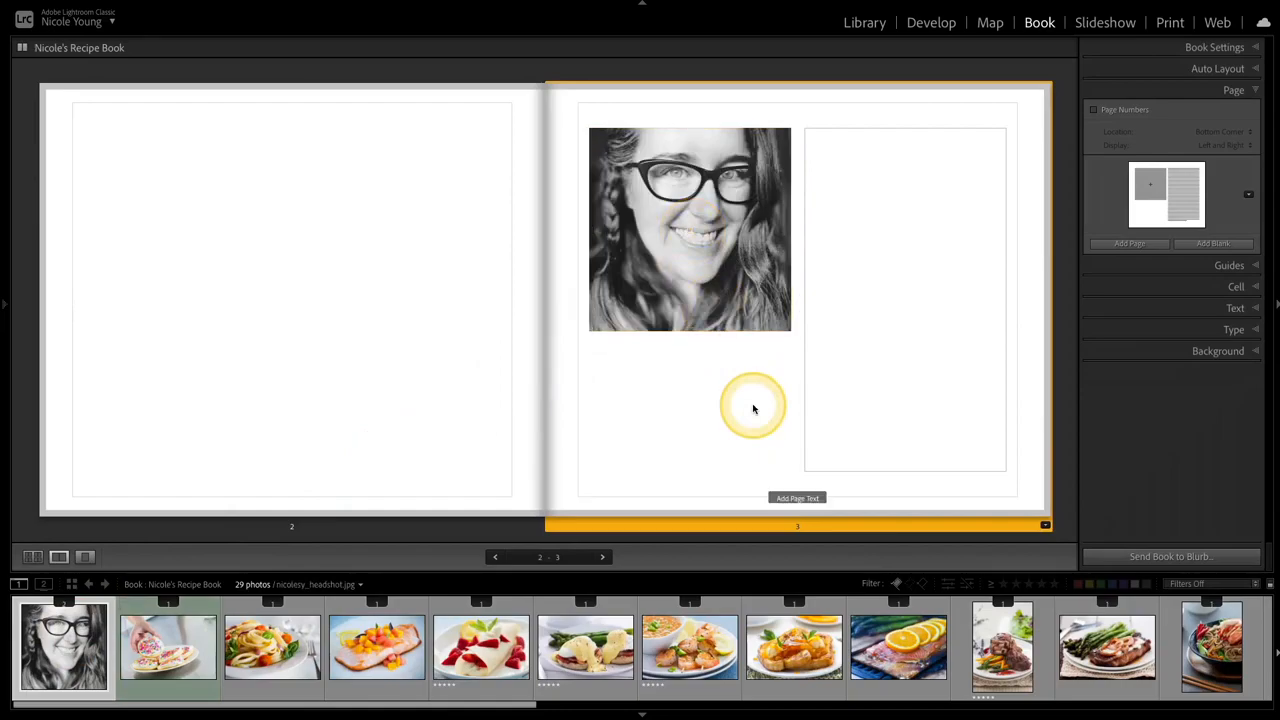
Apply the "Title page - Title" text style preset to page 3's text cell and enter the heading "About the author"
click(786, 386)
click(871, 320)
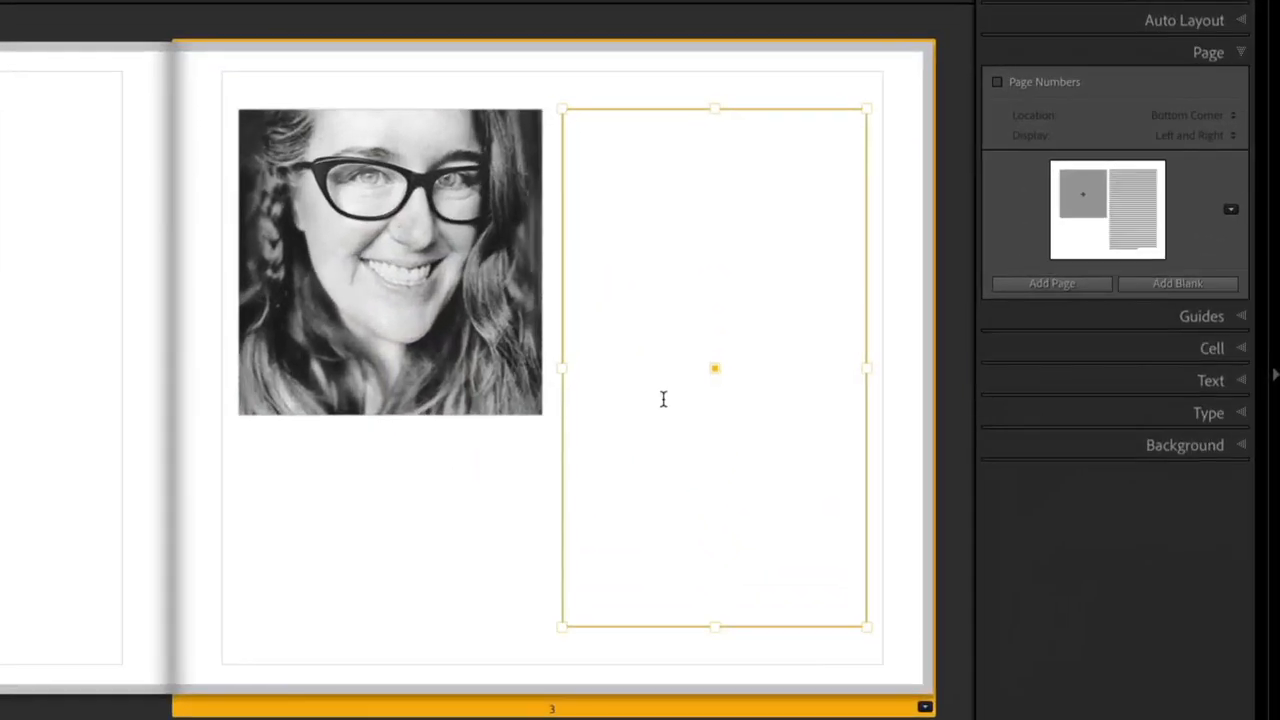
click(1233, 414)
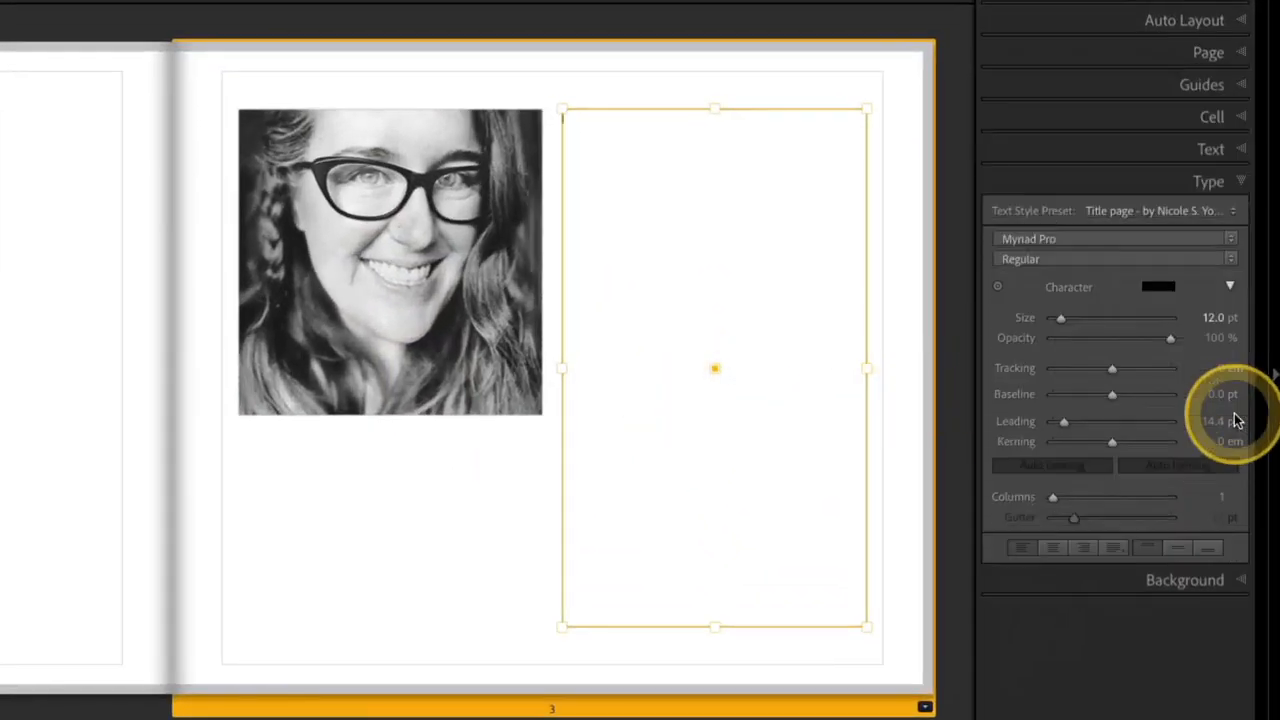
click(1230, 211)
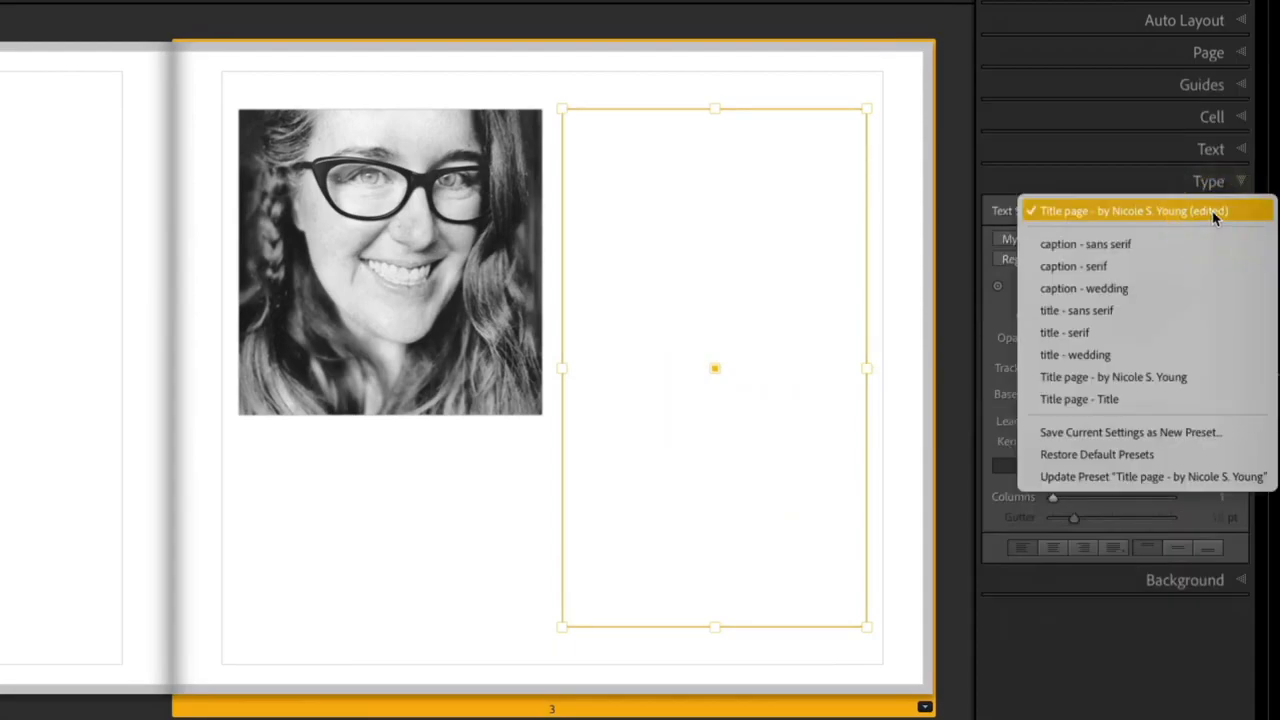
click(1136, 400)
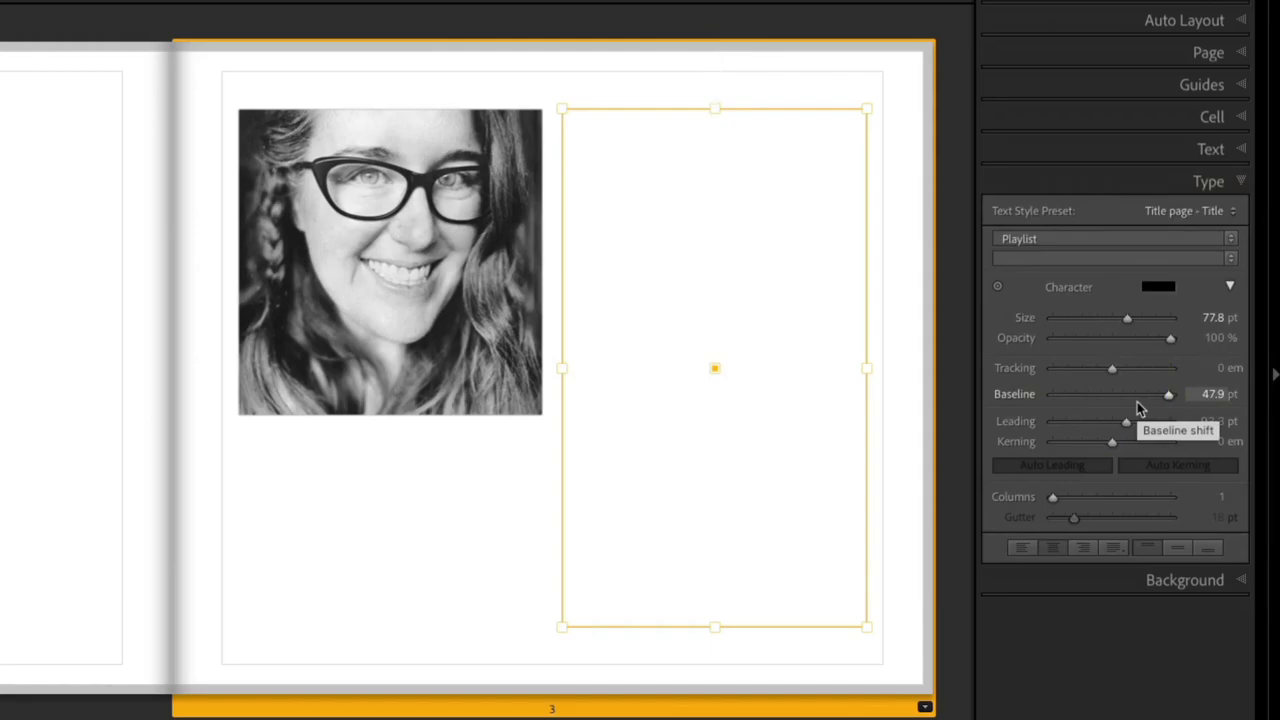
click(1136, 408)
text(About)
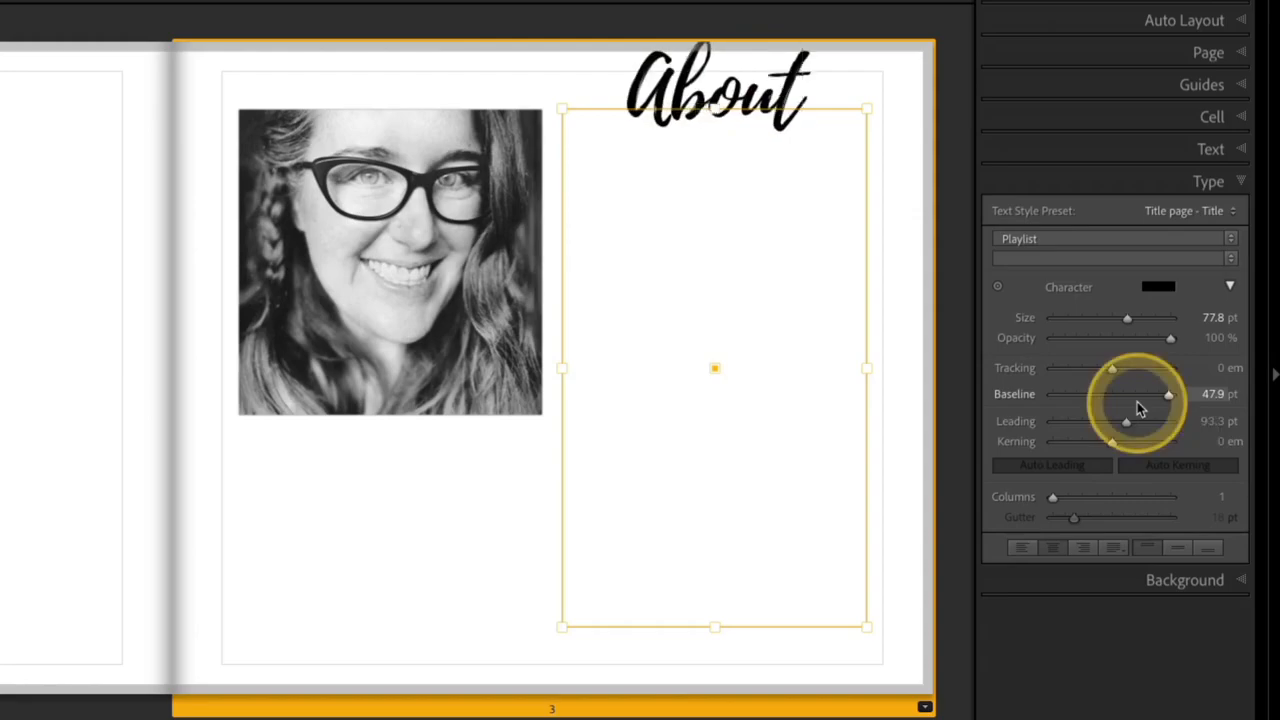
text( the author)
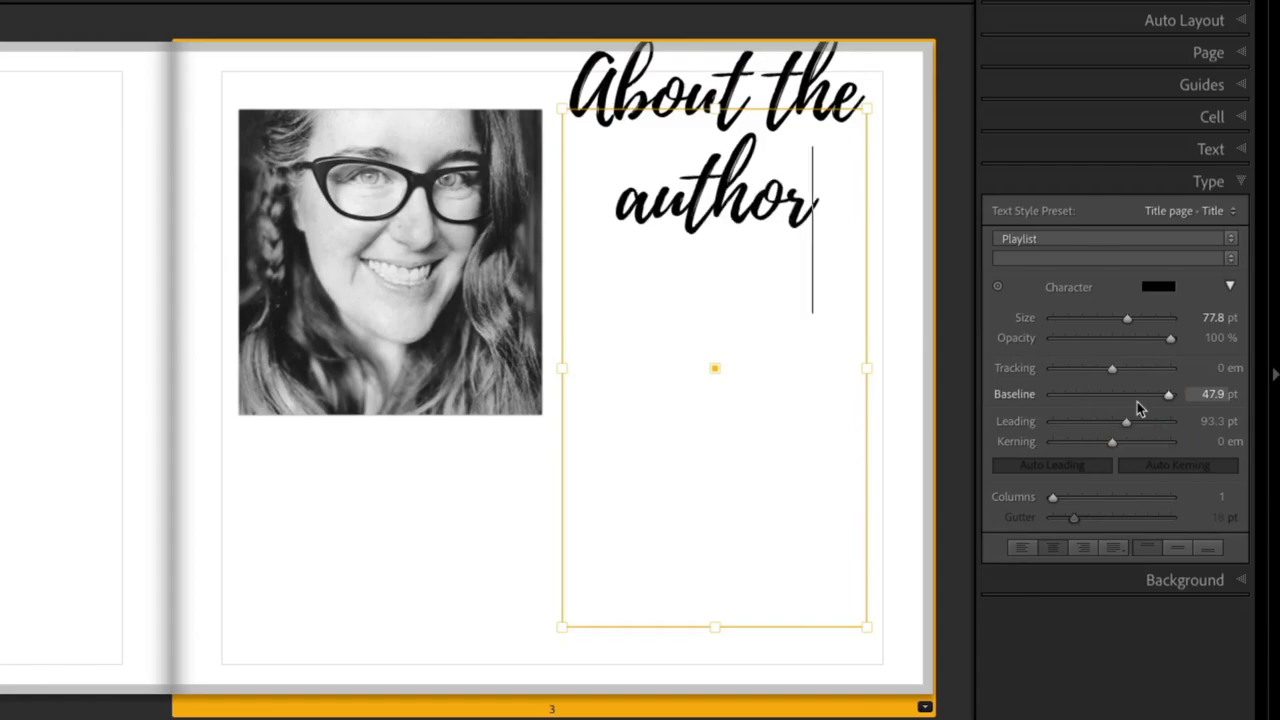
Set the "About the author" heading to 33.6 pt, reset its baseline shift to 0 pt and align it left
click(1140, 408)
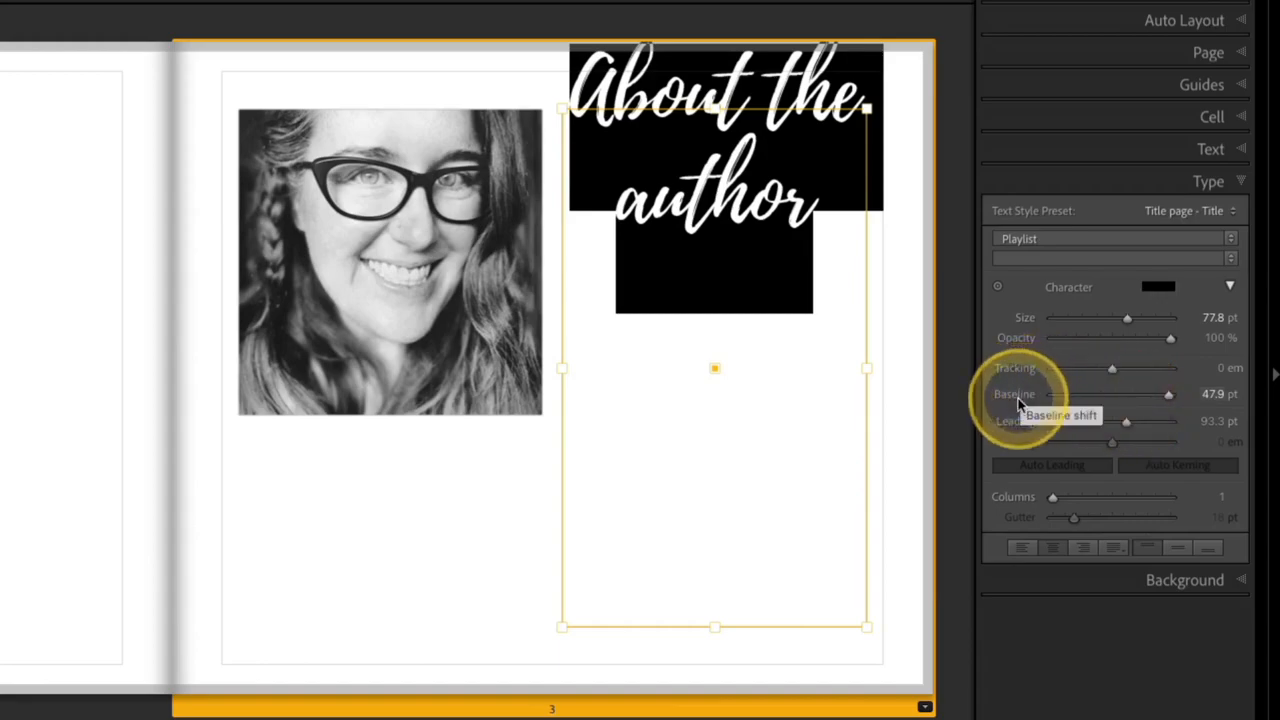
drag(1126, 321, 1085, 321)
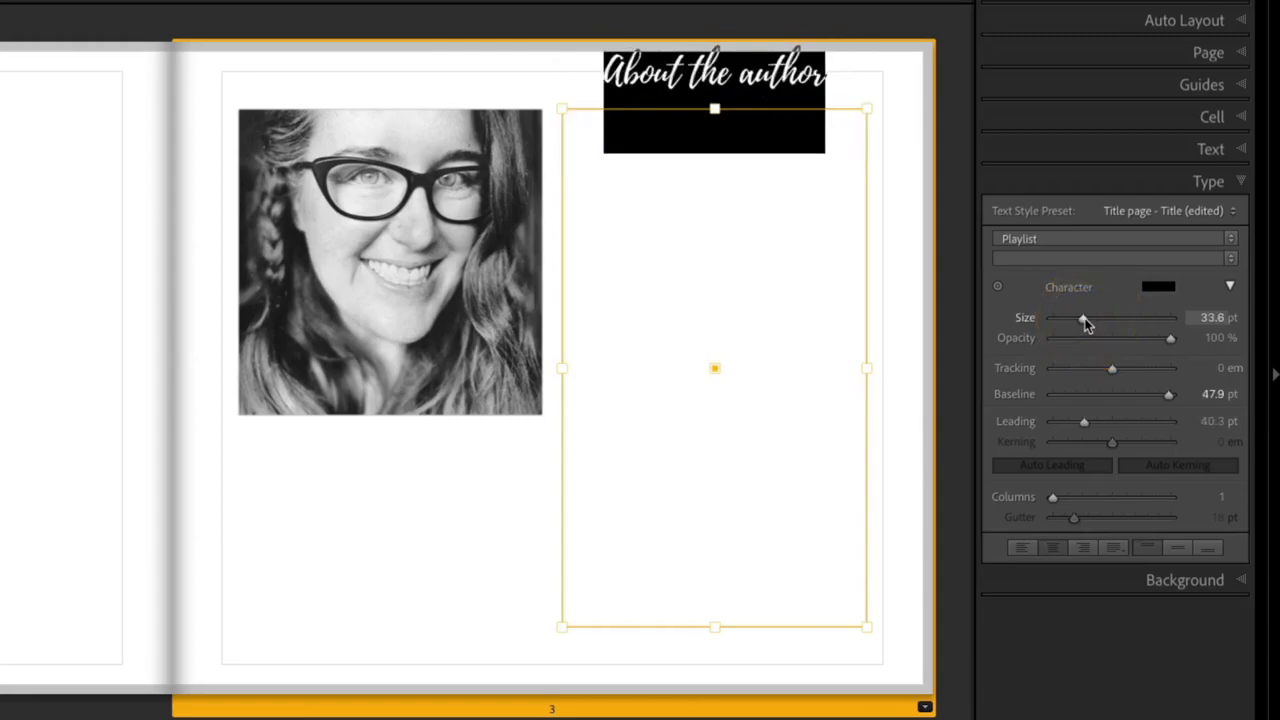
double_click(1015, 401)
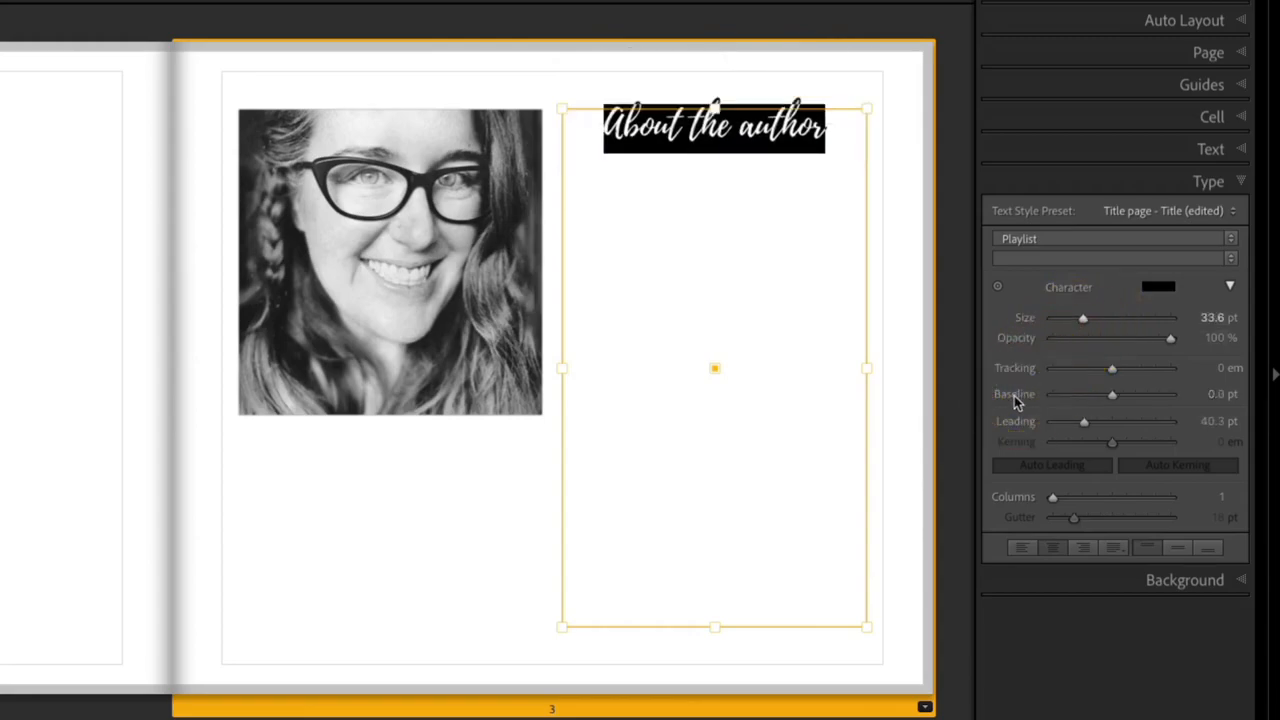
click(1023, 552)
key(Right)
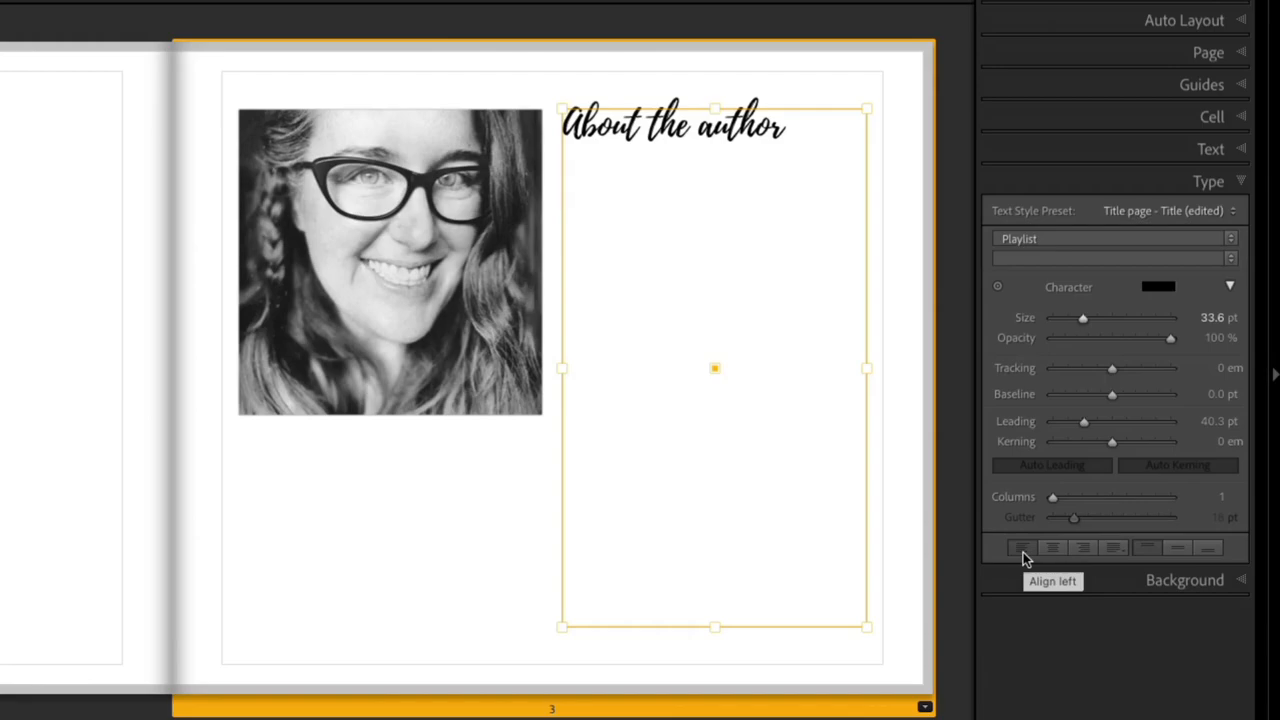
Add the placeholder line "Text" below the heading in Open Sans Regular at 16.6 pt
click(1233, 242)
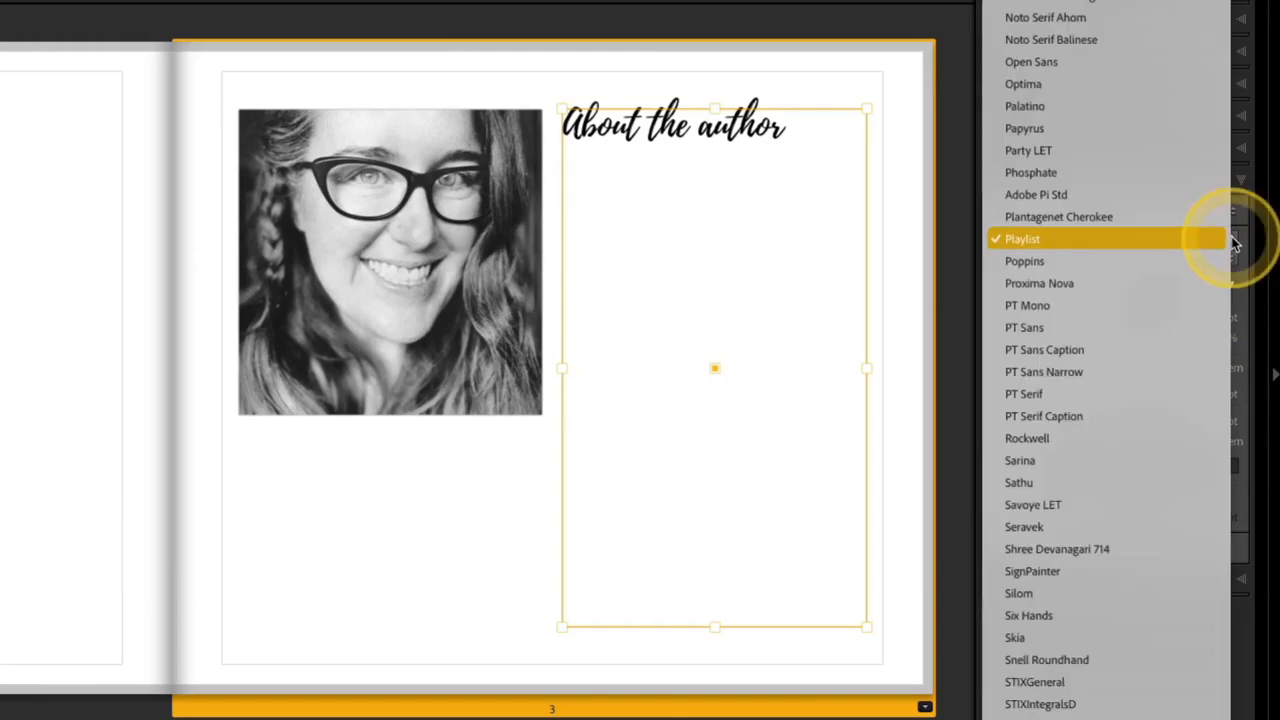
click(1109, 62)
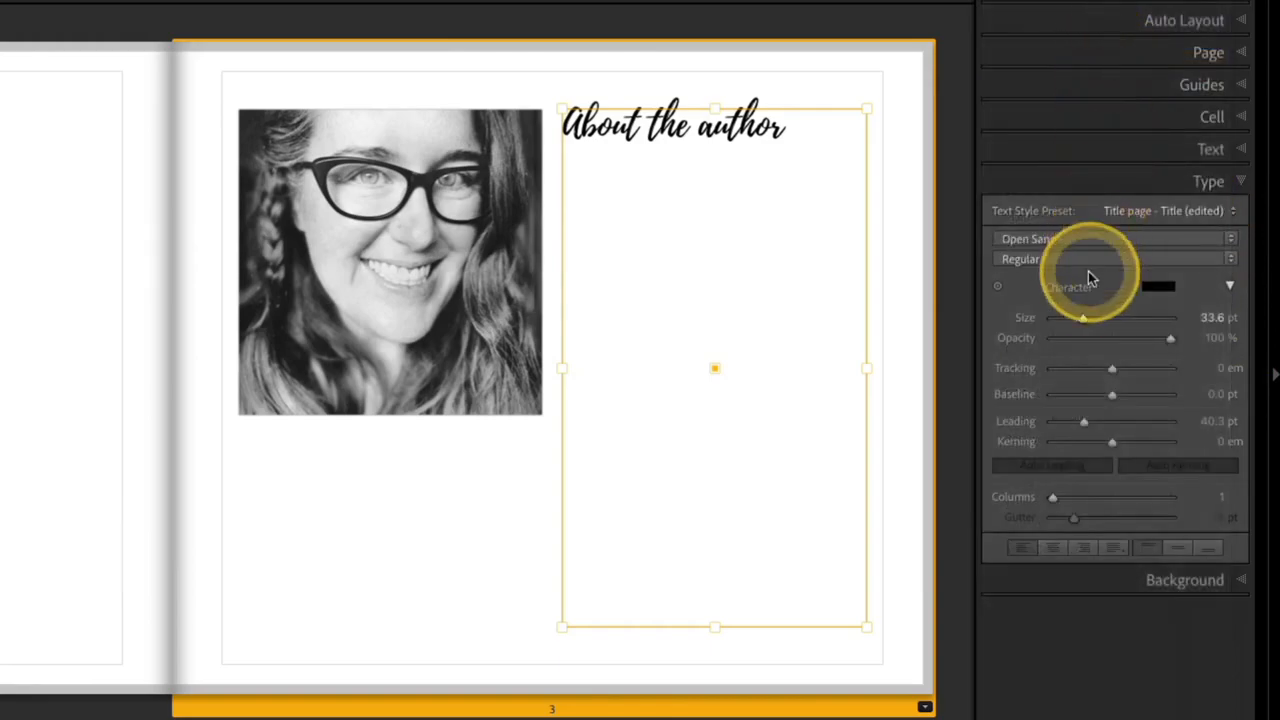
drag(1081, 317, 1064, 321)
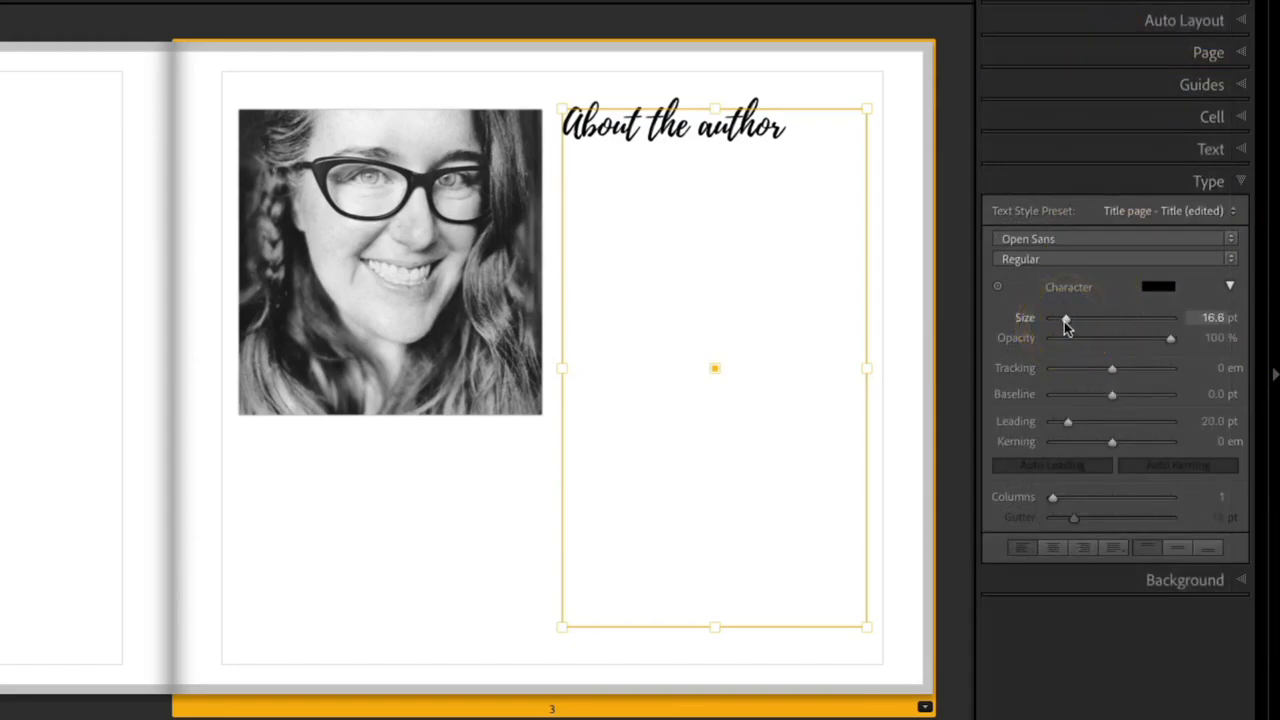
click(1064, 321)
text(Text)
Select the placeholder word "Text" below the heading and fine-tune its font size around 13.6 pt
key(shift+Left)
key(shift+Left)
key(shift+Left)
key(shift+Left)
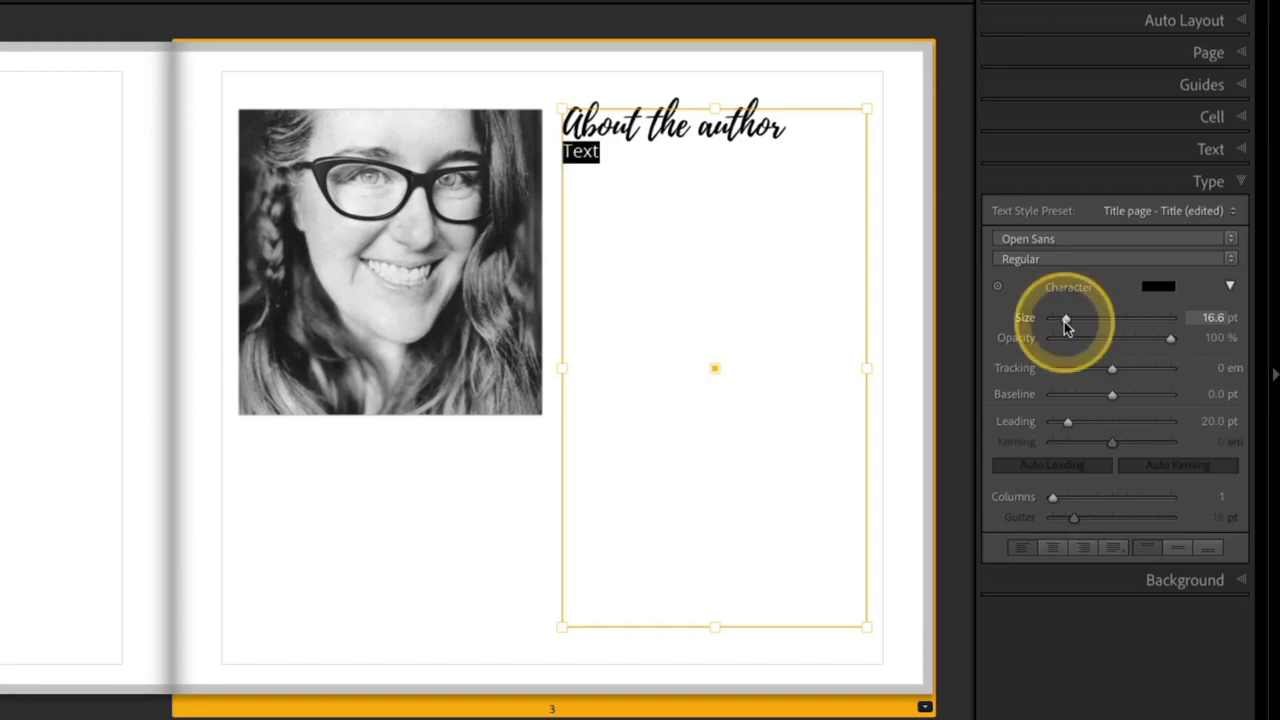
drag(1064, 321, 1063, 324)
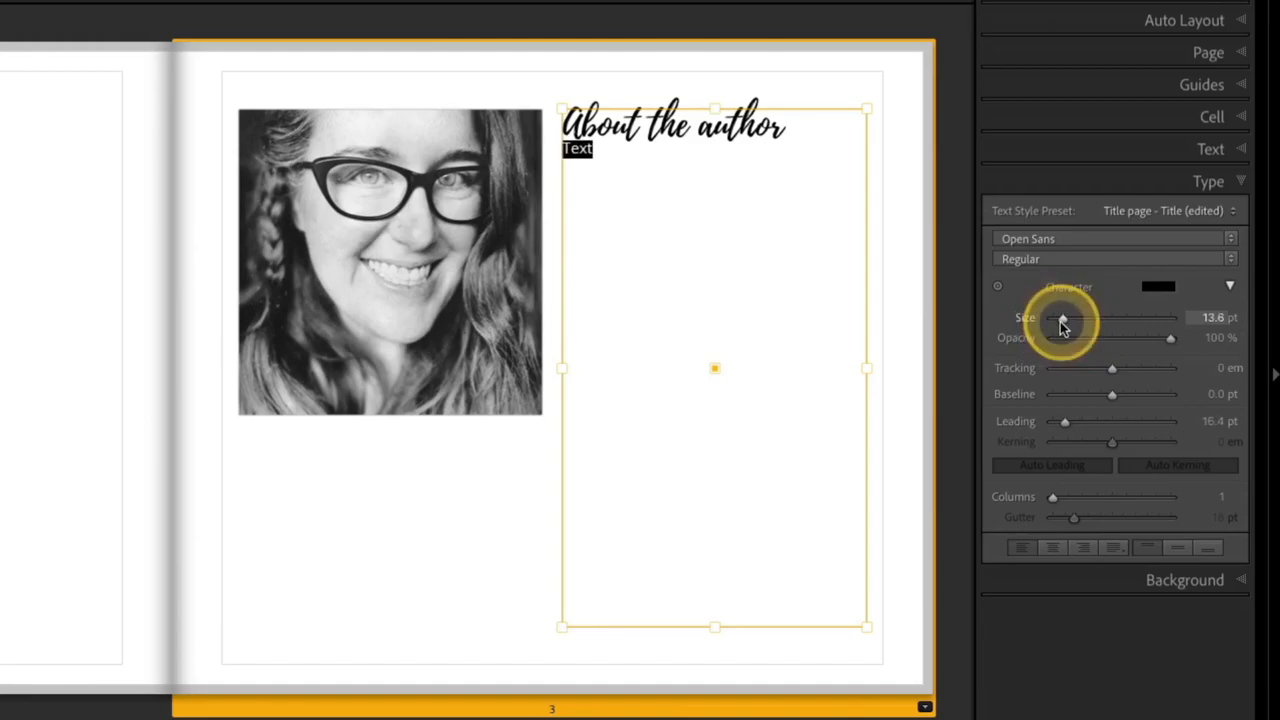
drag(1063, 325, 1066, 326)
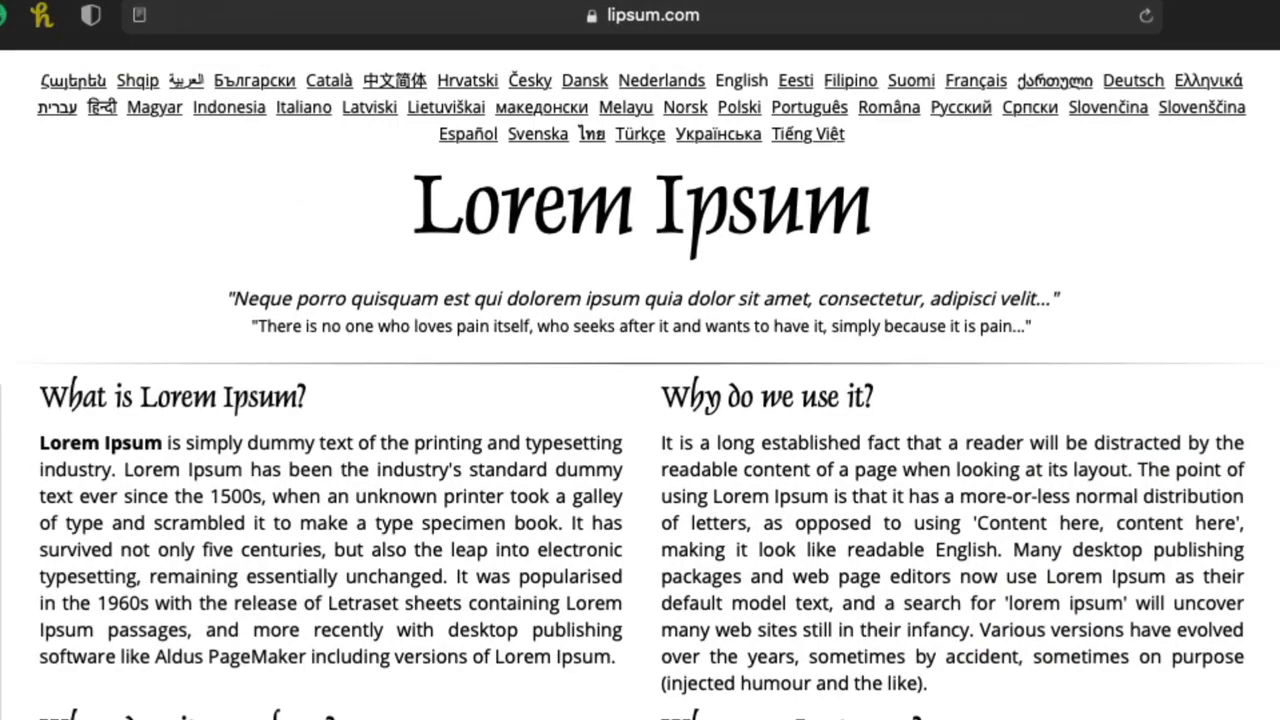
Generate 1 paragraph of placeholder text on lipsum.com, starting with "Lorem ipsum dolor sit amet"
scroll(1140, 590, down, 5)
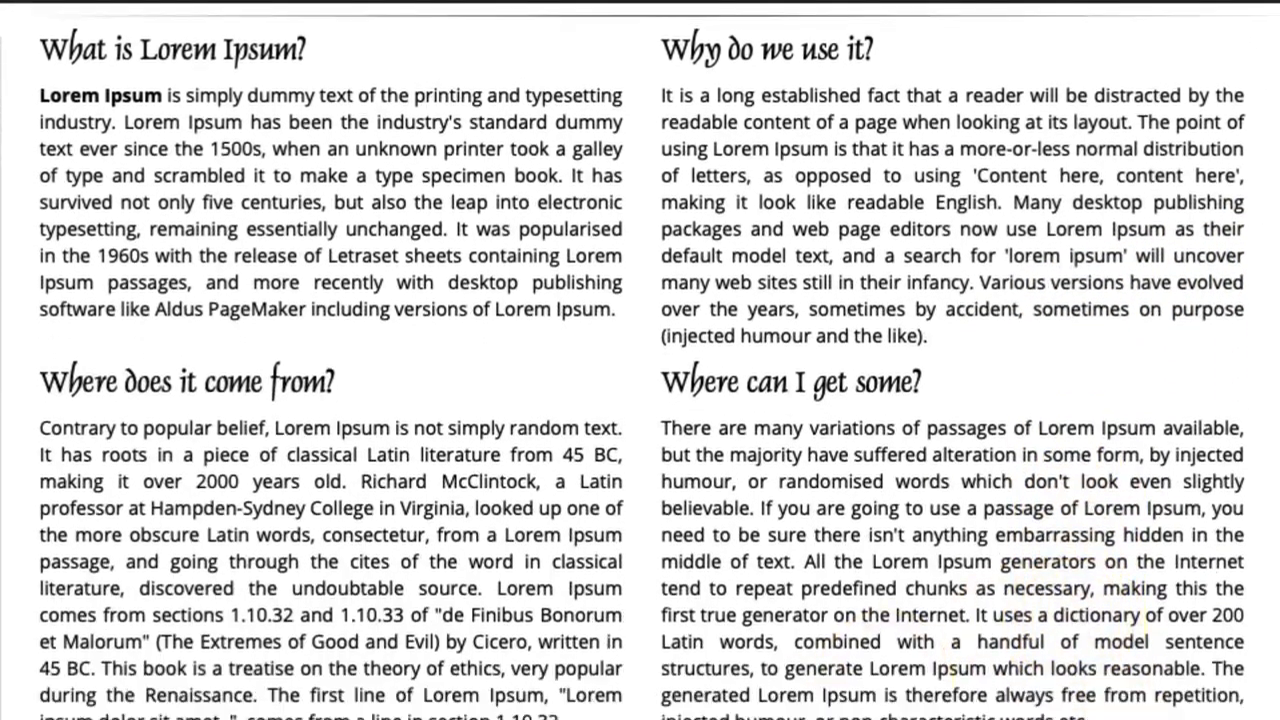
scroll(700, 650, down, 2)
click(692, 625)
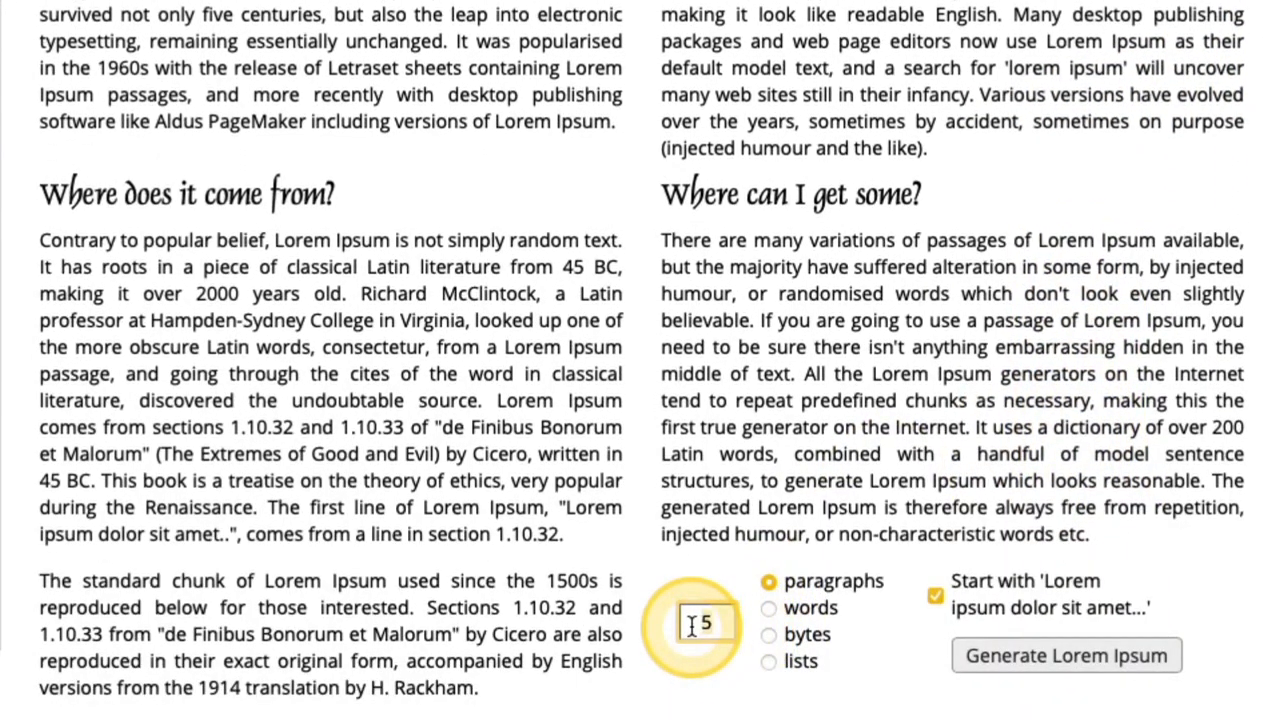
key(Delete)
text(1)
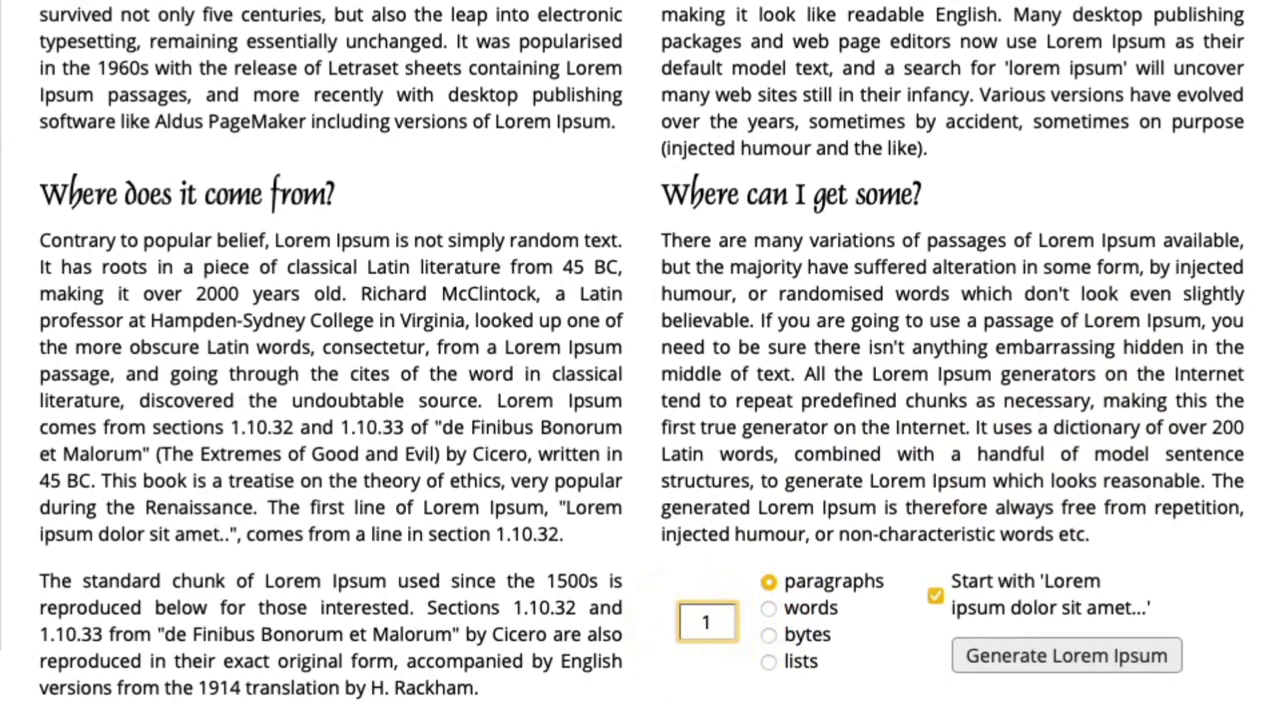
click(708, 634)
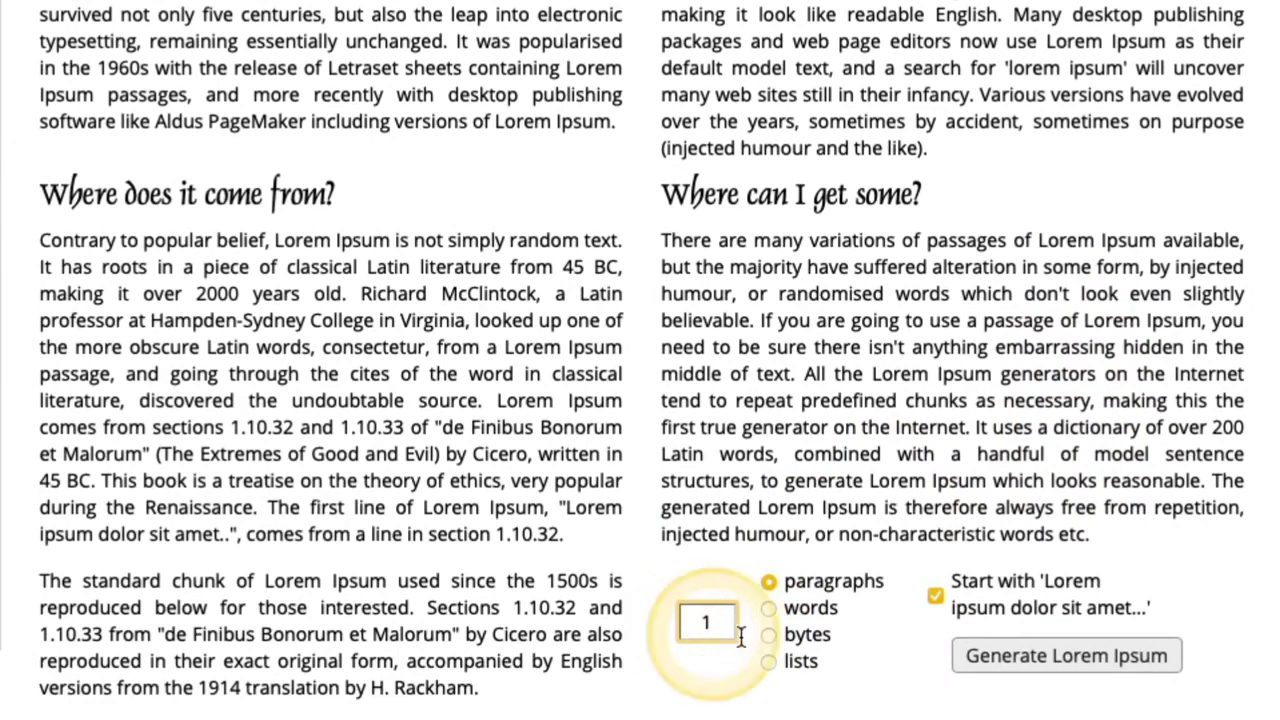
click(1063, 660)
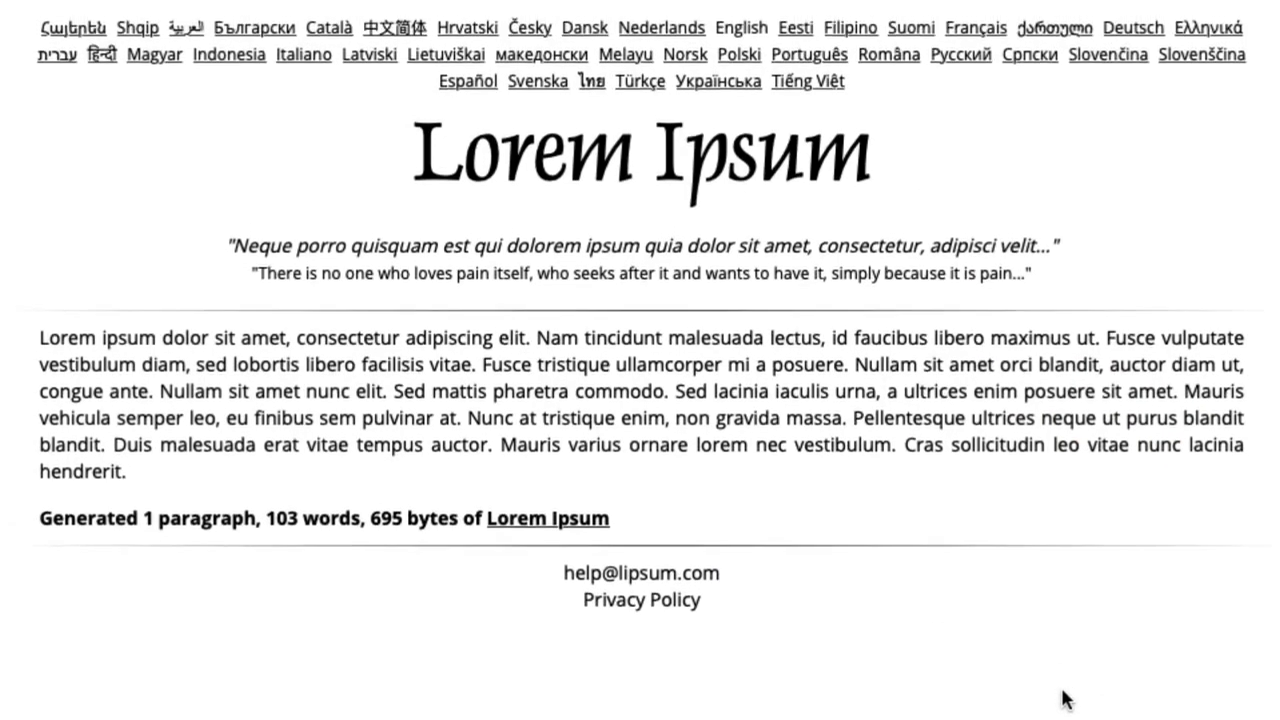
Copy the generated text through "Nullam sit amet nunc elit." and paste it twice over the word "Text" on the book's page 3
click(430, 532)
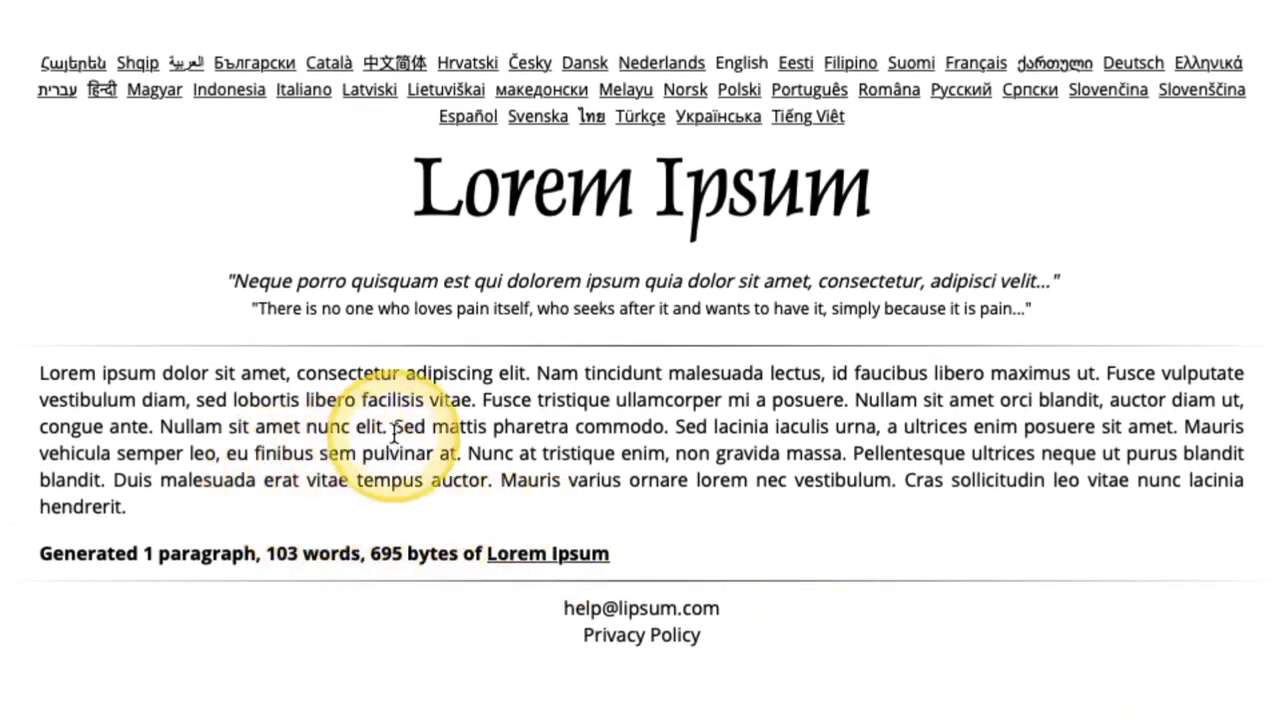
drag(388, 428, 42, 378)
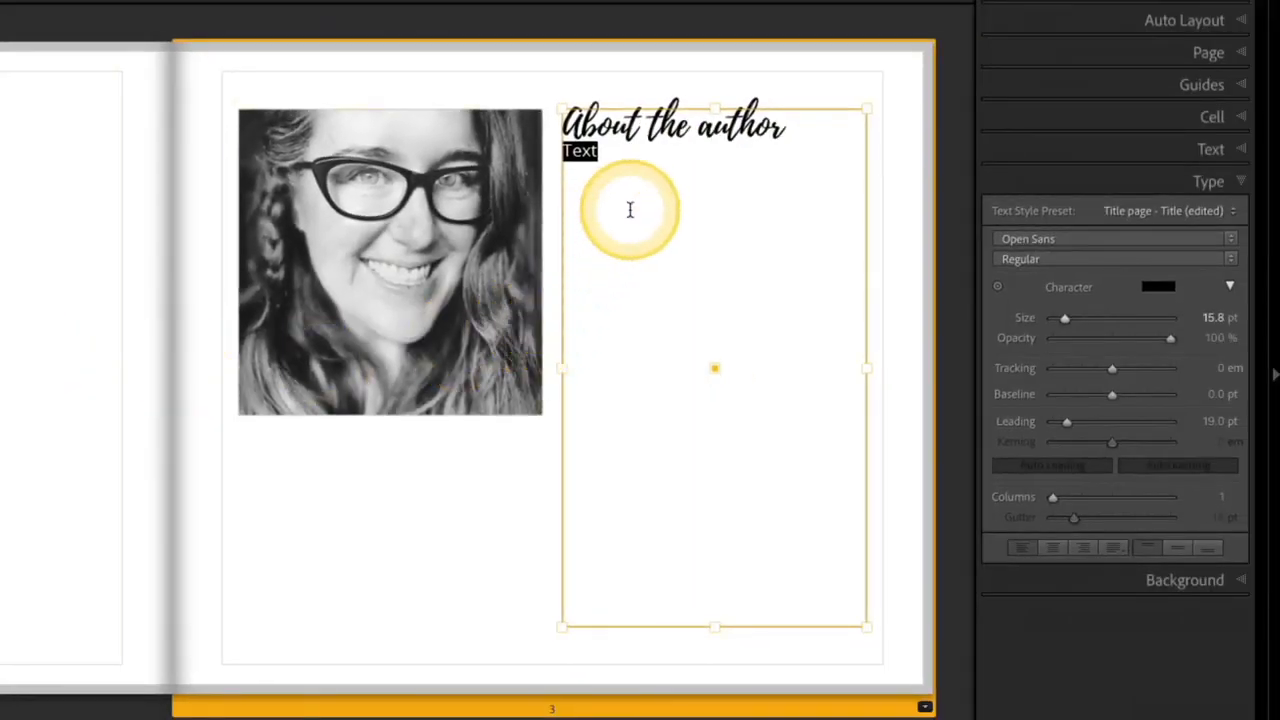
text(Lorem ipsum dolor sit amet, consectetur adipiscing elit. Nam tincidunt malesuada lectus, id faucibus libero maximus ut. Fusce vulputate vestibulum diam, sed lobortis libero facilisis vitae. Fusce tristique ullamcorper mi a posuere. Nullam sit amet orci blandit, auctor diam ut, congue ante. Nullam sit amet nunc elit.)
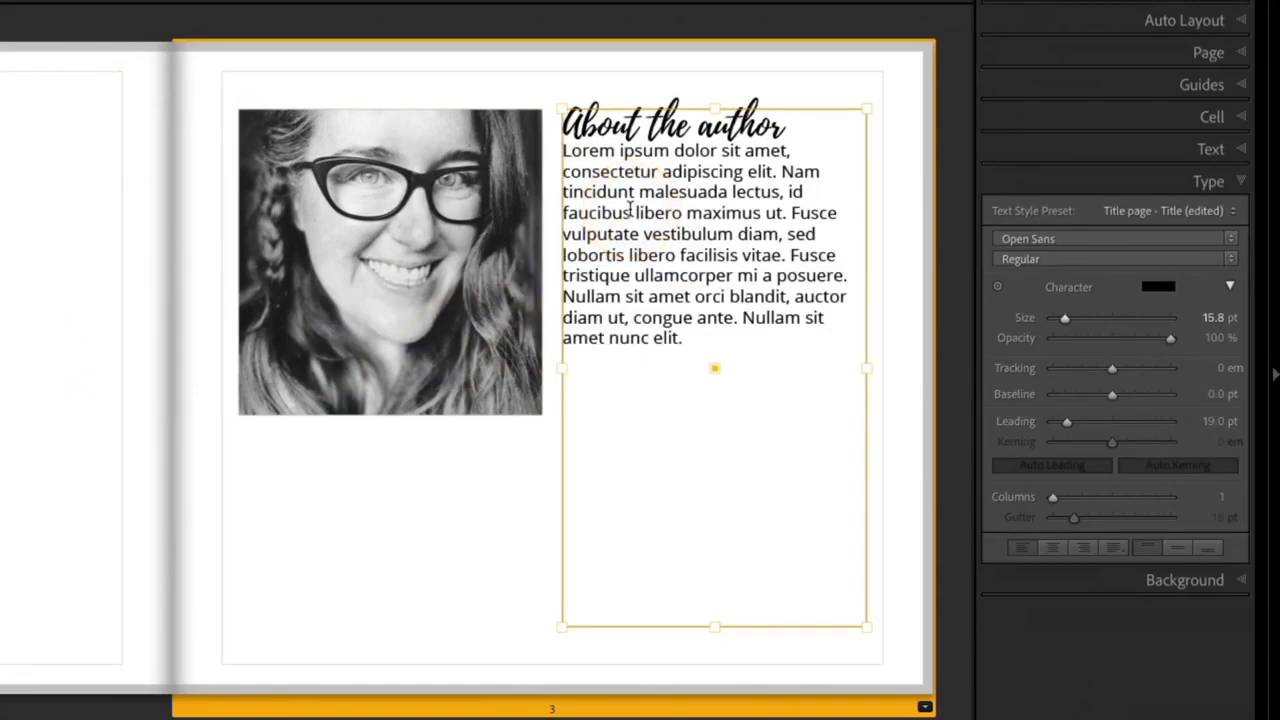
text(Lorem ipsum dolor sit amet, consectetur adipiscing elit. Nam tincidunt malesuada lectus, id faucibus libero maximus ut. Fusce vulputate vestibulum diam, sed lobortis libero facilisis vitae. Fusce tristique ullamcorper mi a posuere. Nullam sit amet orci blandit, auctor diam ut, congue ante. Nullam sit amet nunc elit.)
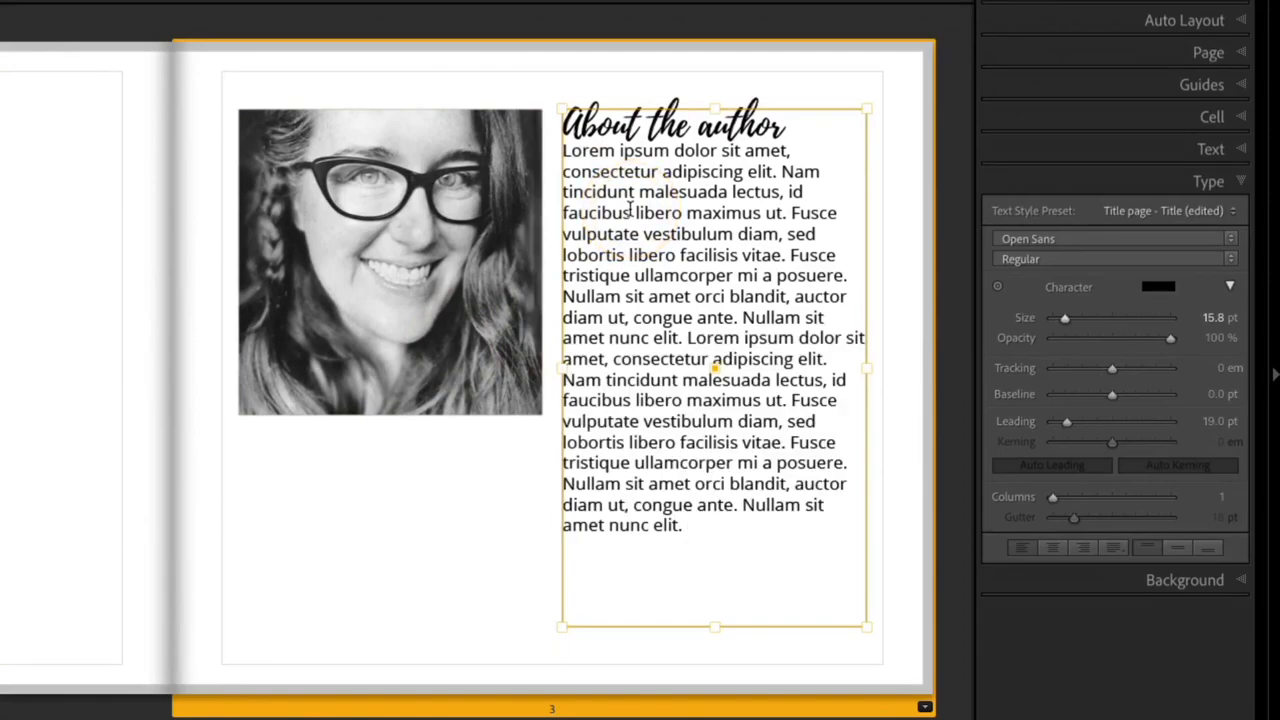
Insert a blank line between the "About the author" heading and the Lorem ipsum body text
click(565, 152)
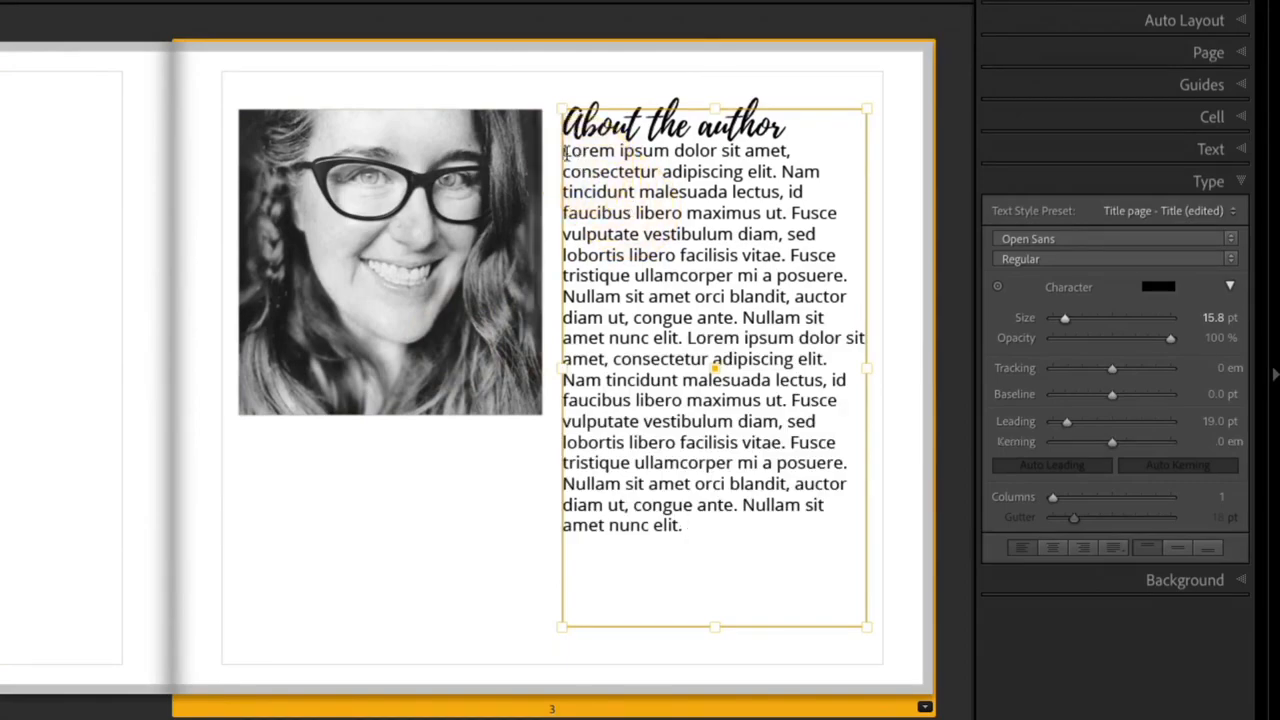
key(Left)
key(Return)
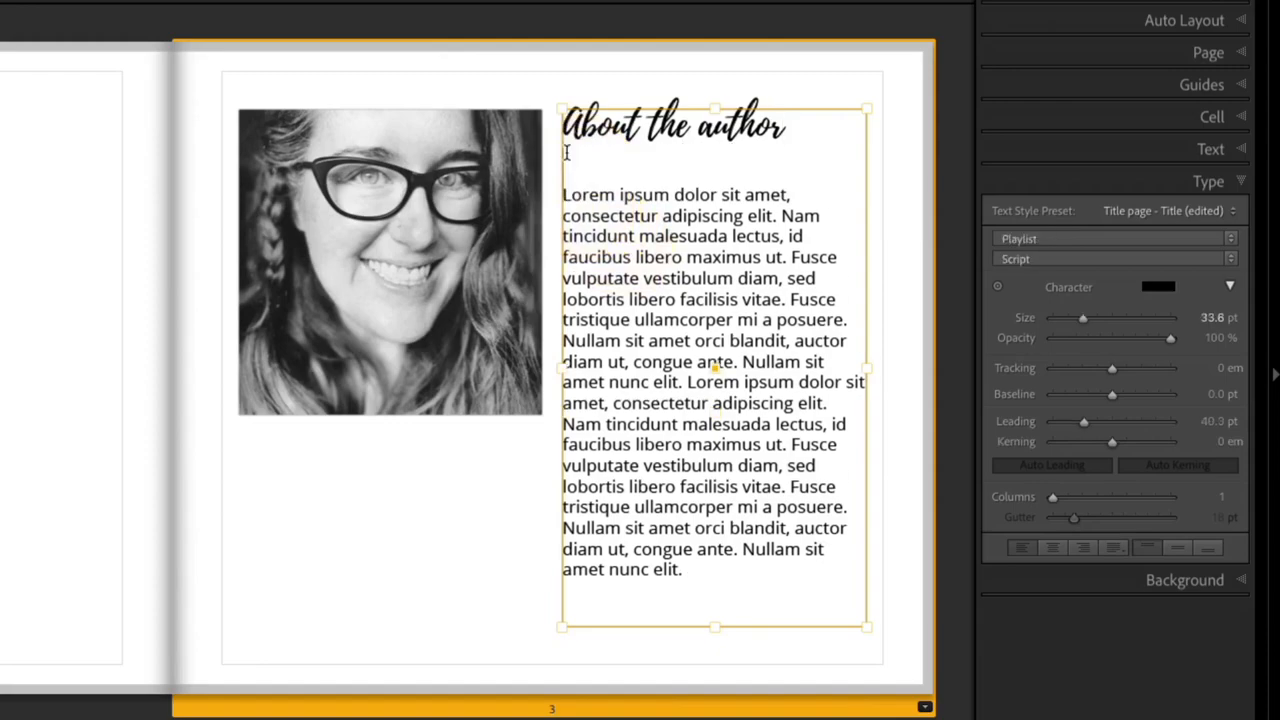
Set the Lorem ipsum body text below the heading to 13.8 pt and justify it with the last line left
click(564, 196)
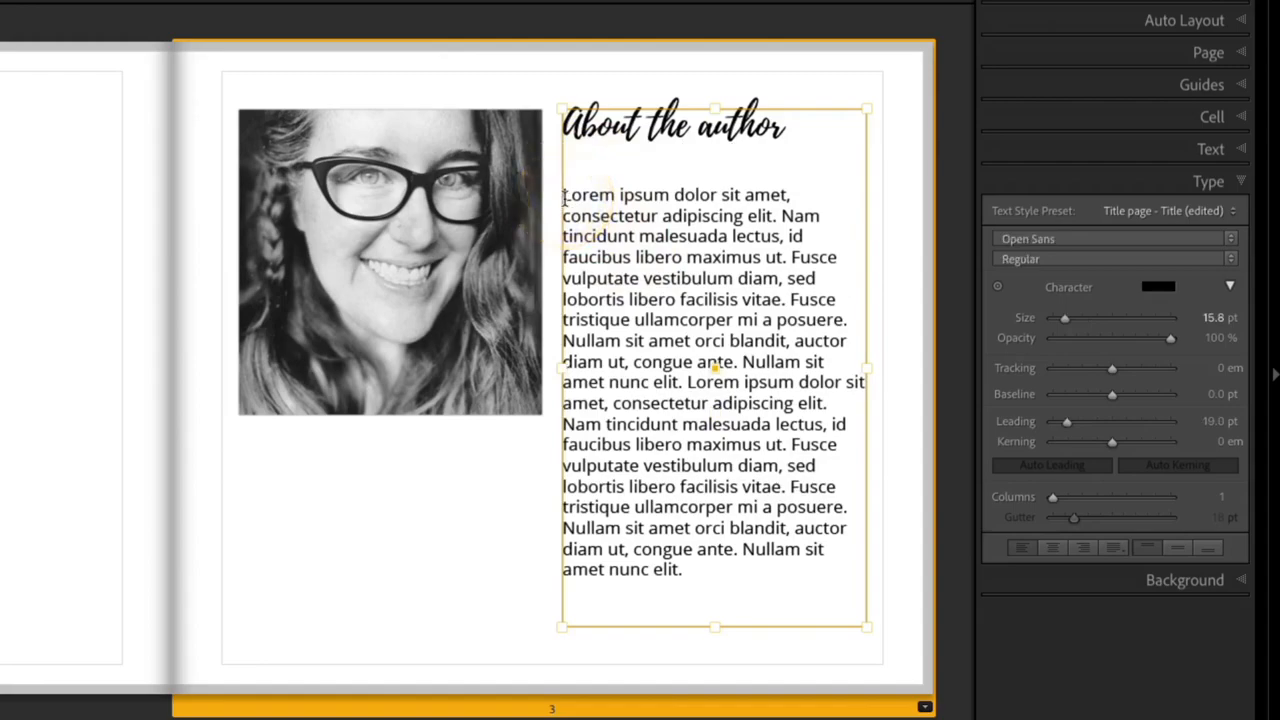
drag(564, 196, 702, 574)
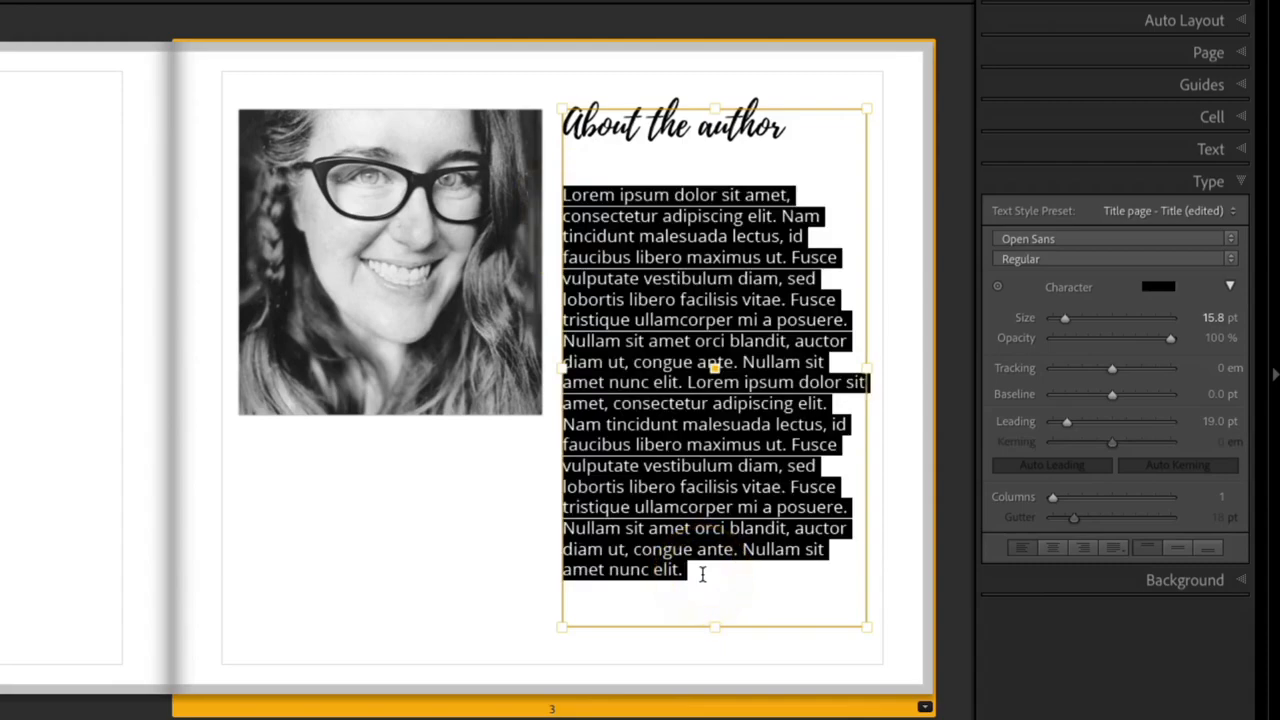
click(1213, 319)
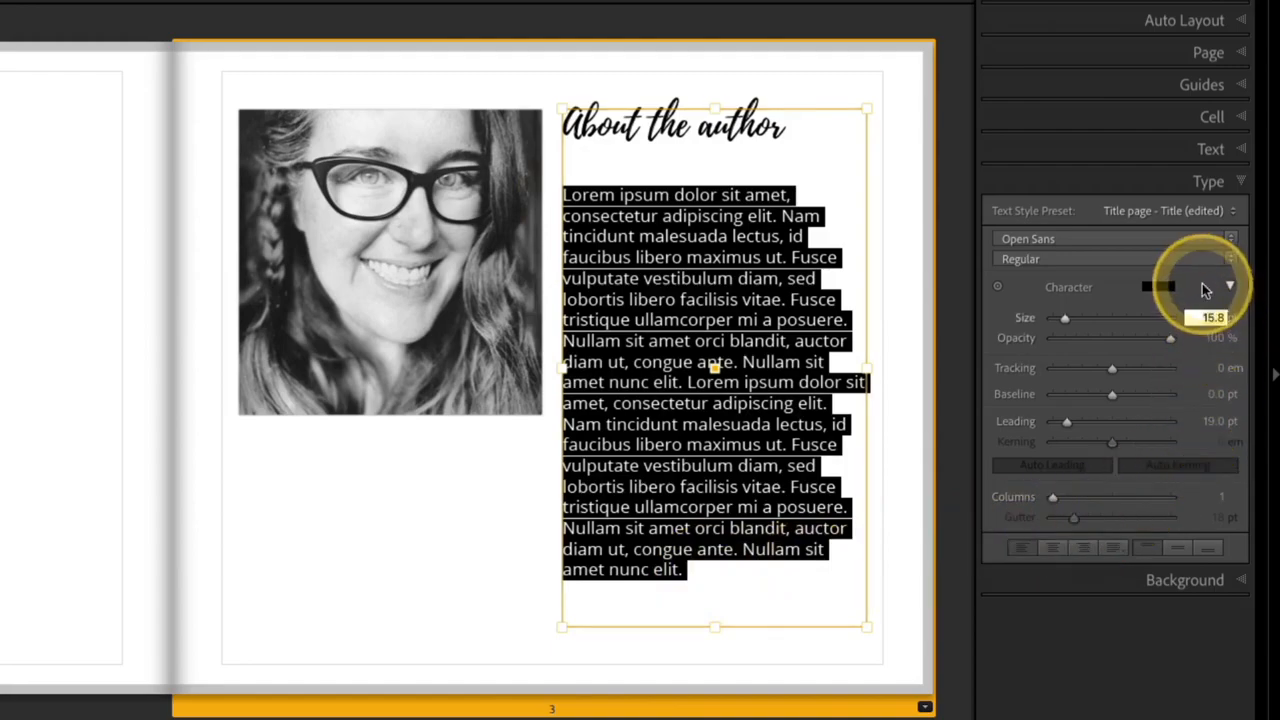
key(Down)
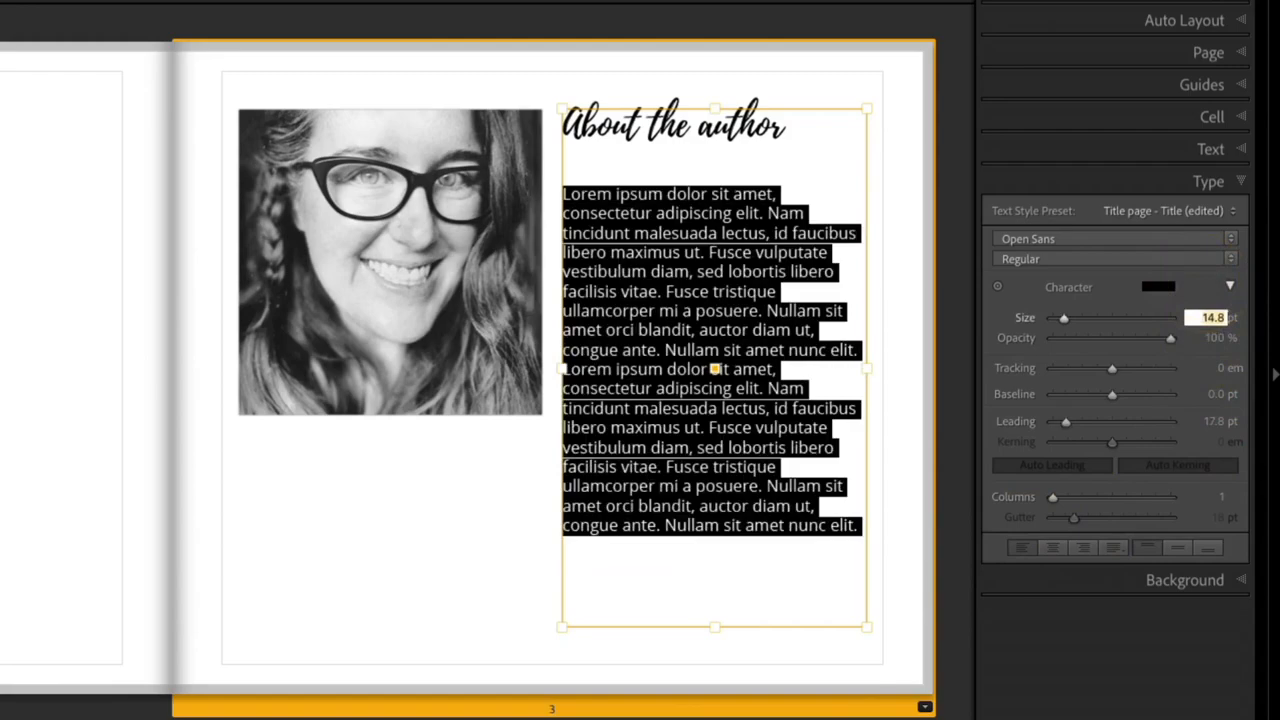
click(1116, 550)
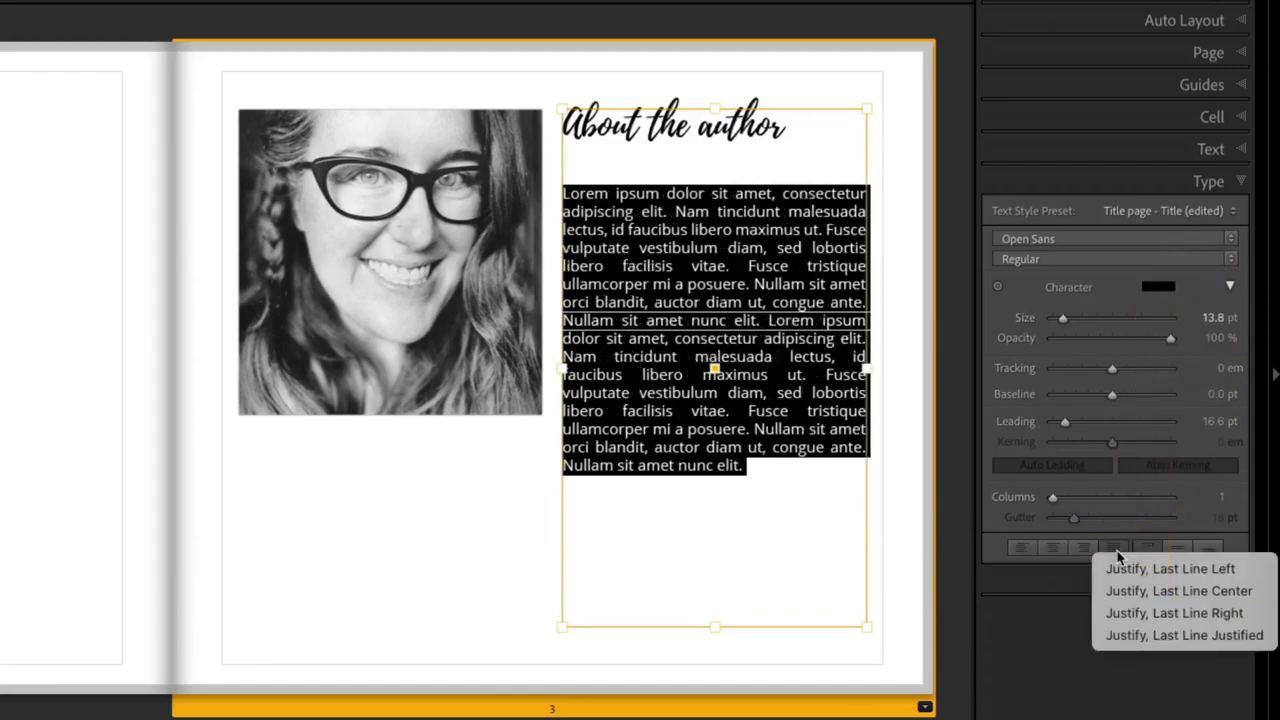
click(1118, 556)
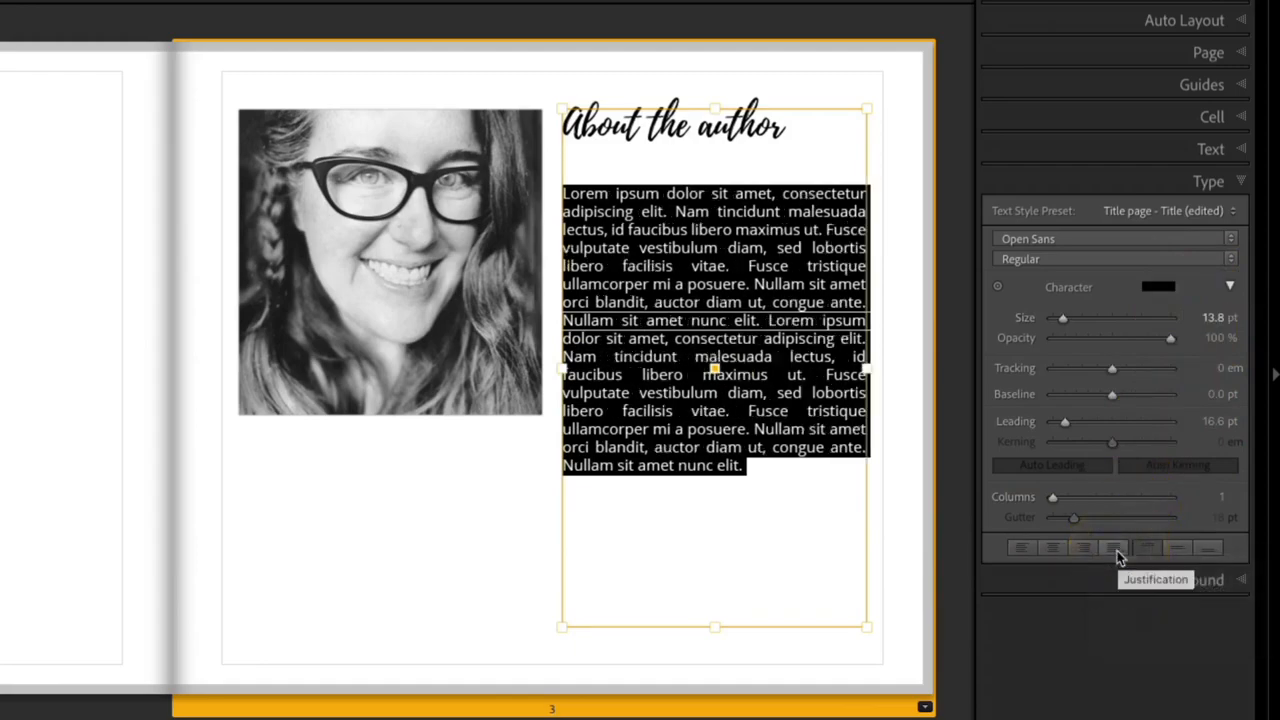
Set the leading of the Lorem ipsum body text to 21.1 pt and deselect the text
drag(1066, 423, 1073, 422)
click(1210, 422)
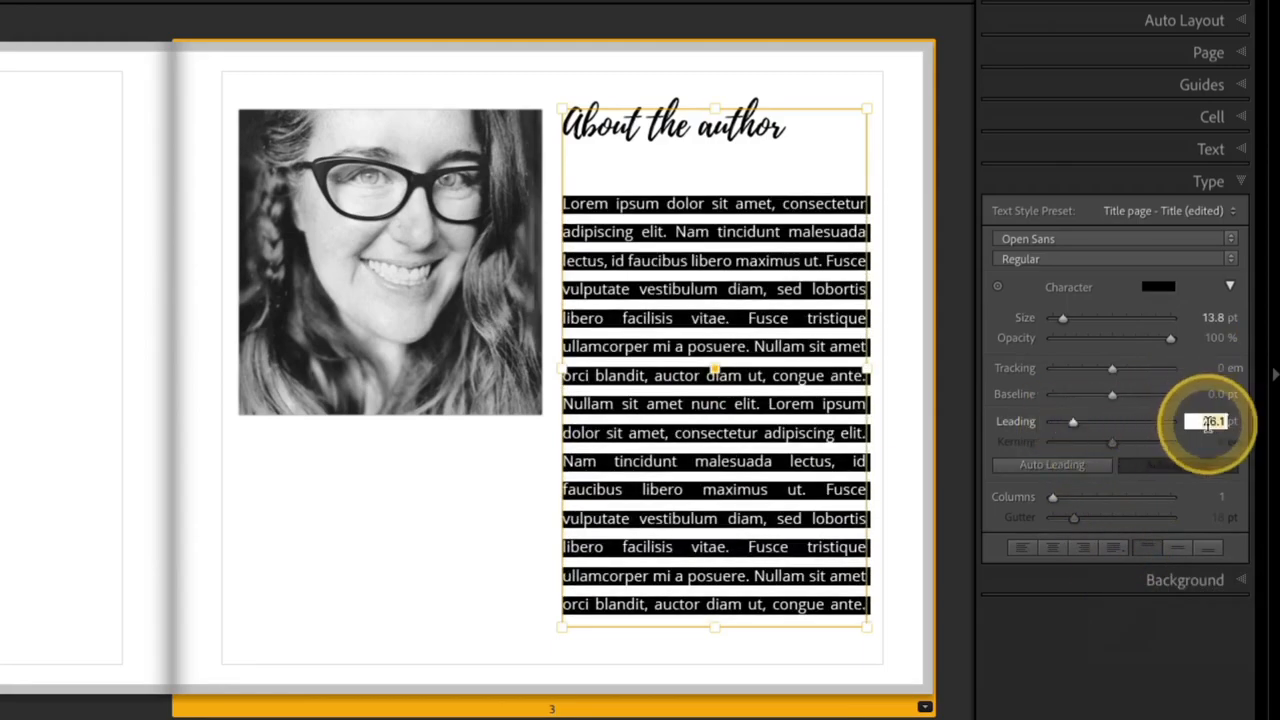
key(Down)
key(Down)
key(Down)
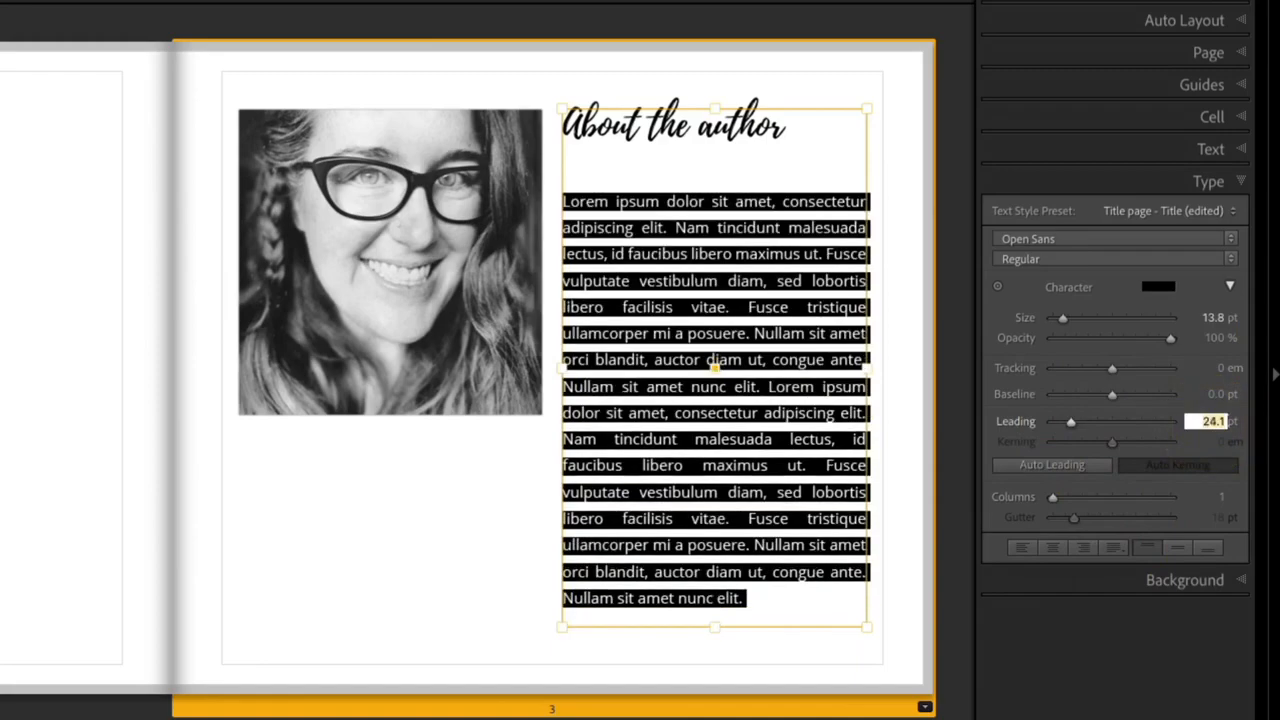
key(Down)
key(Down)
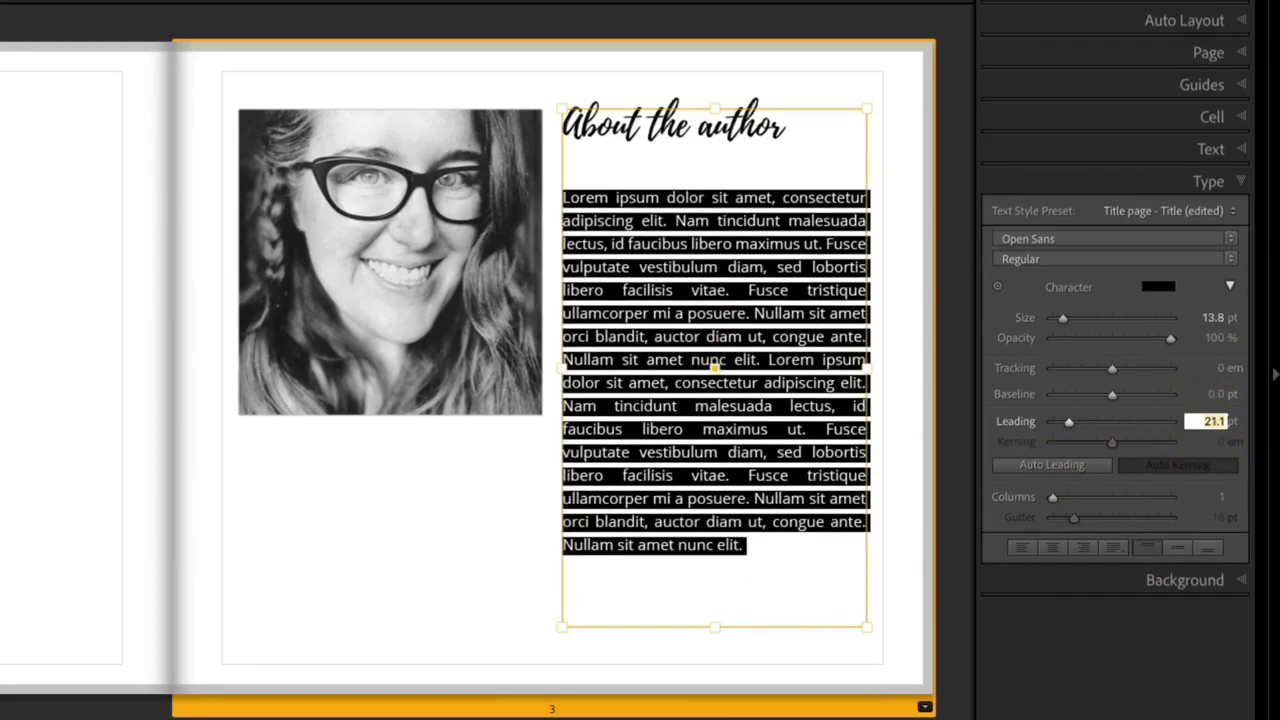
click(489, 481)
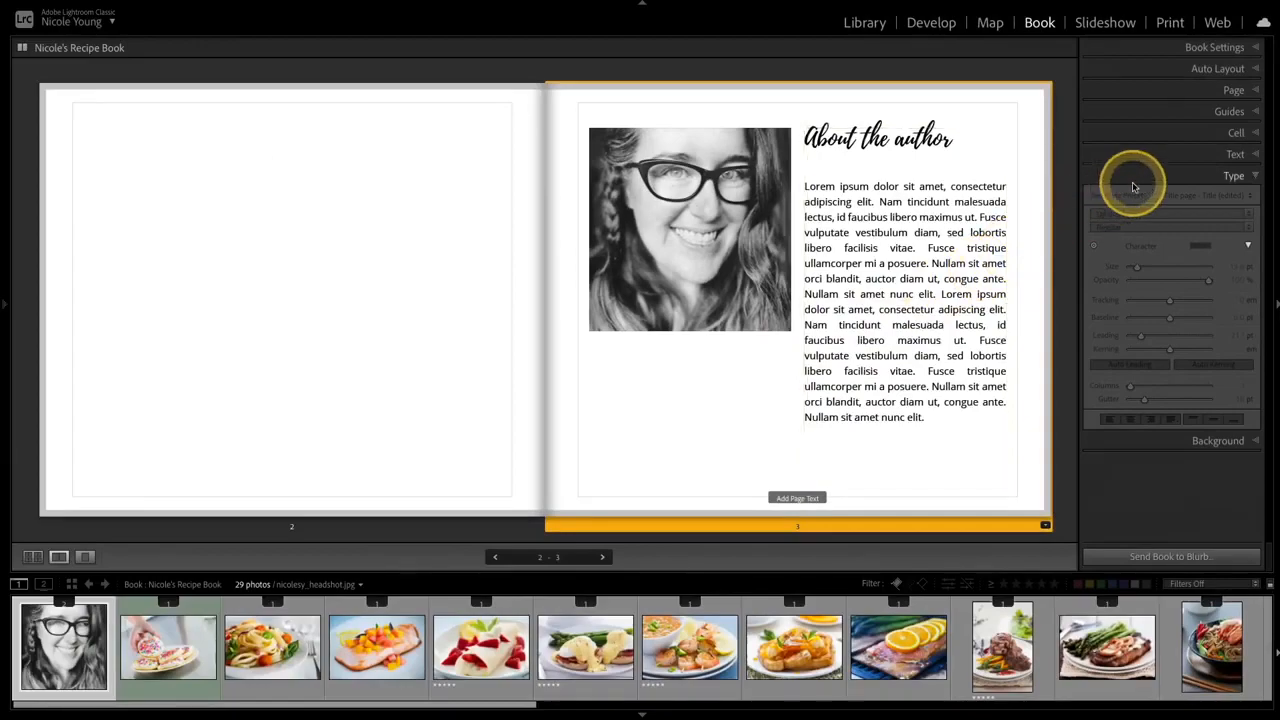
Preview the Filler Text and Page Grid guides on the page 2–3 spread, switching each off again
click(1248, 118)
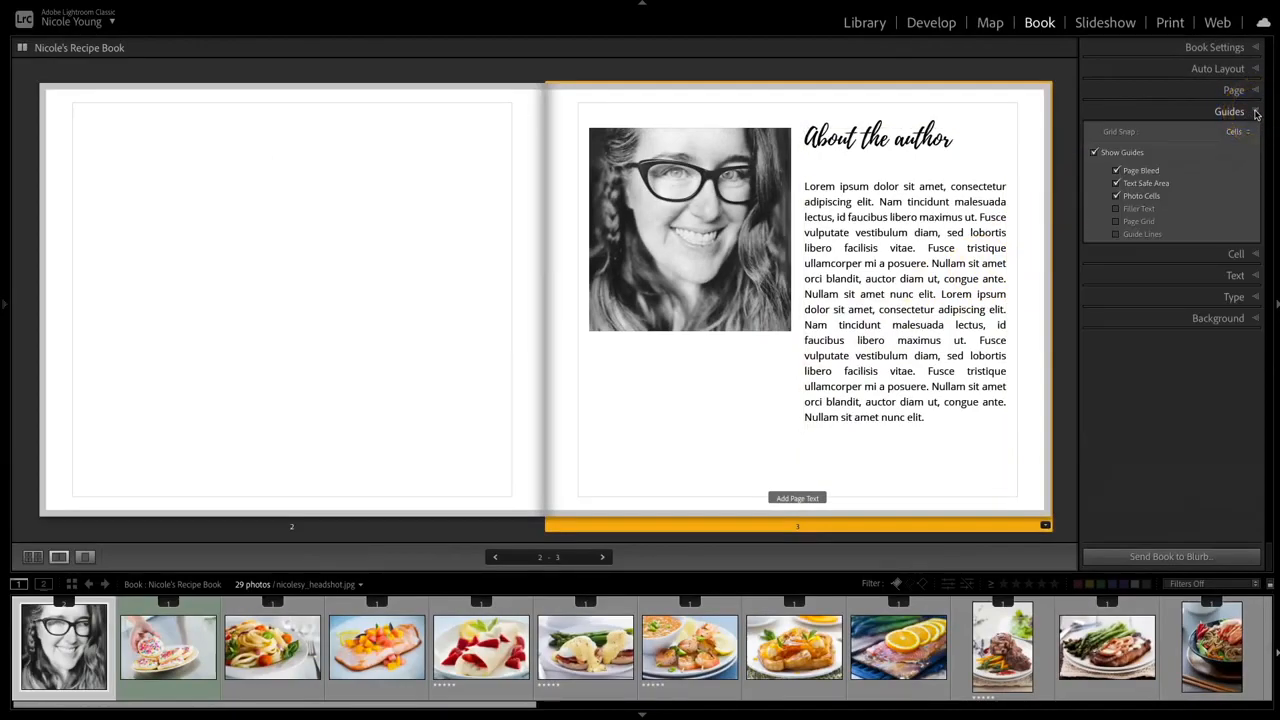
click(1140, 212)
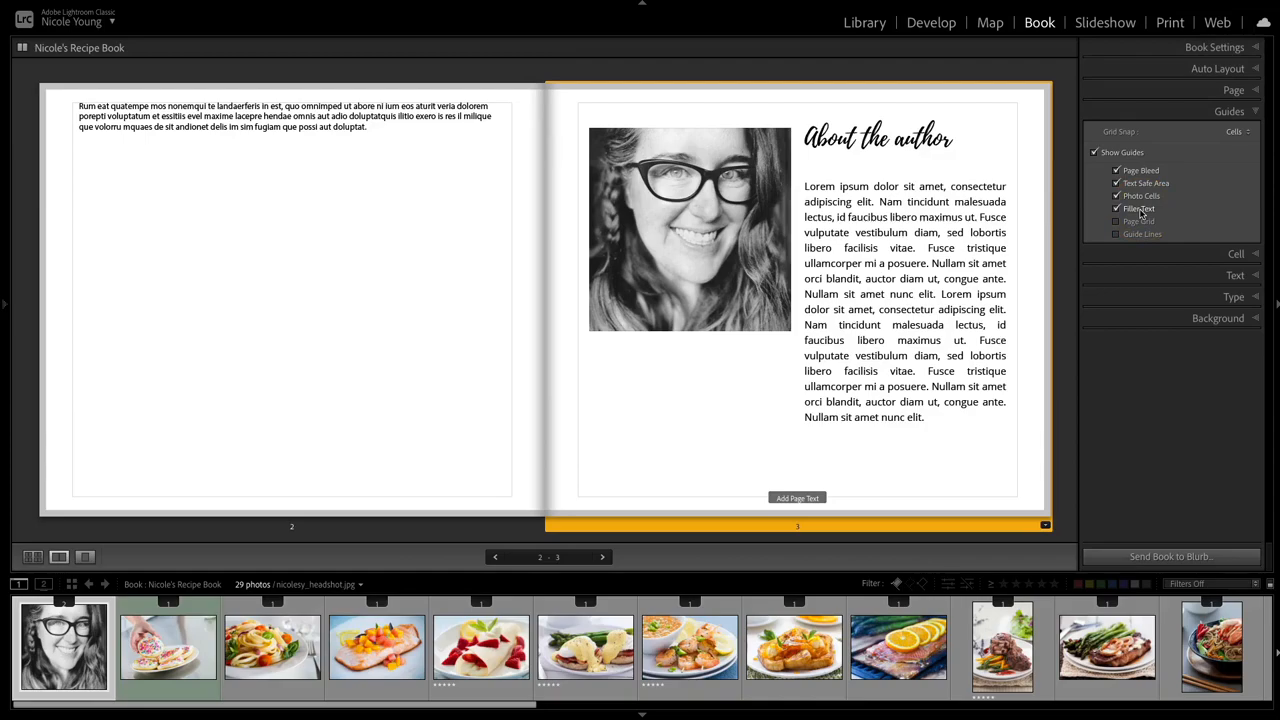
click(1138, 210)
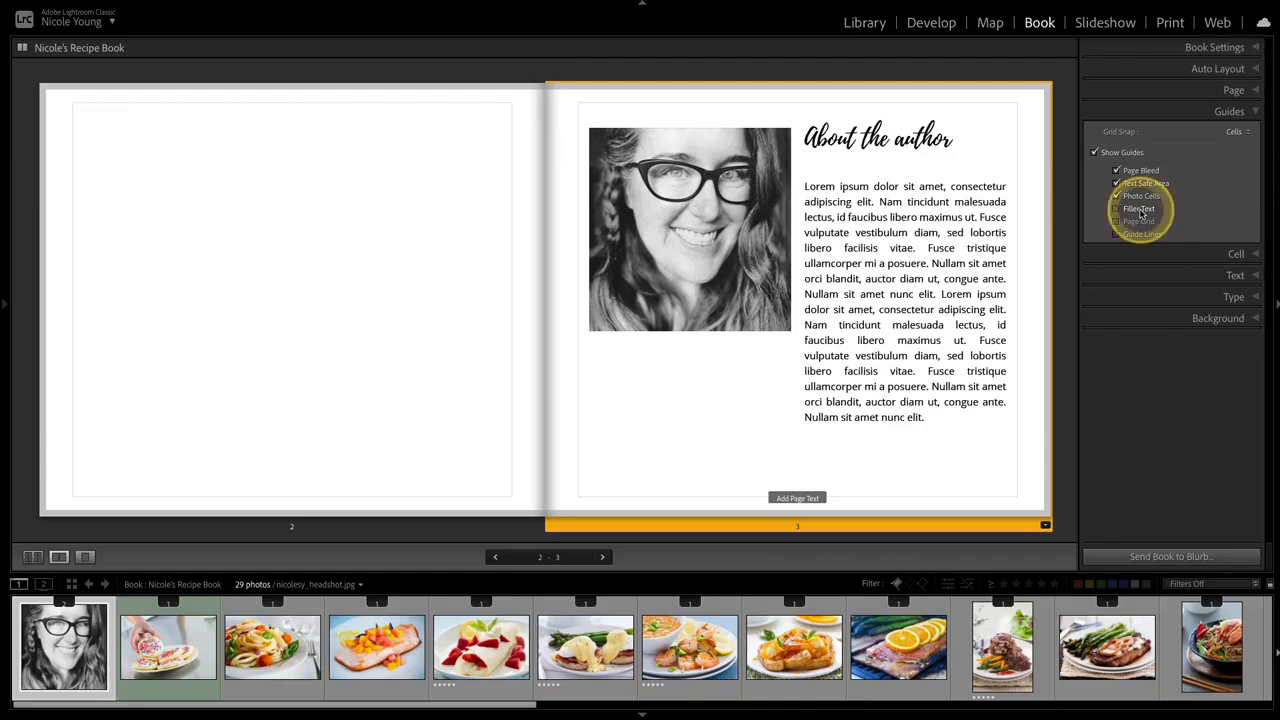
click(1139, 222)
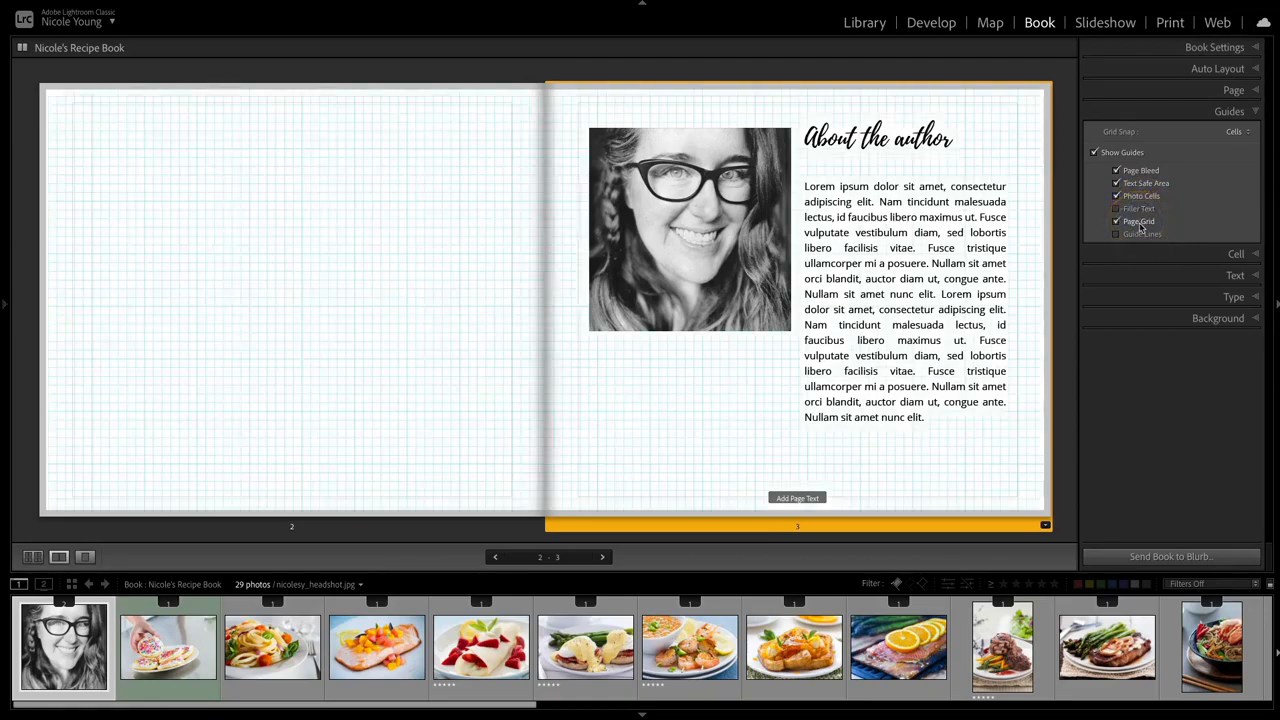
click(1139, 222)
Preview the Guide Lines around page 3's text cell and headshot, and switch them off again
click(1142, 234)
drag(970, 250, 890, 295)
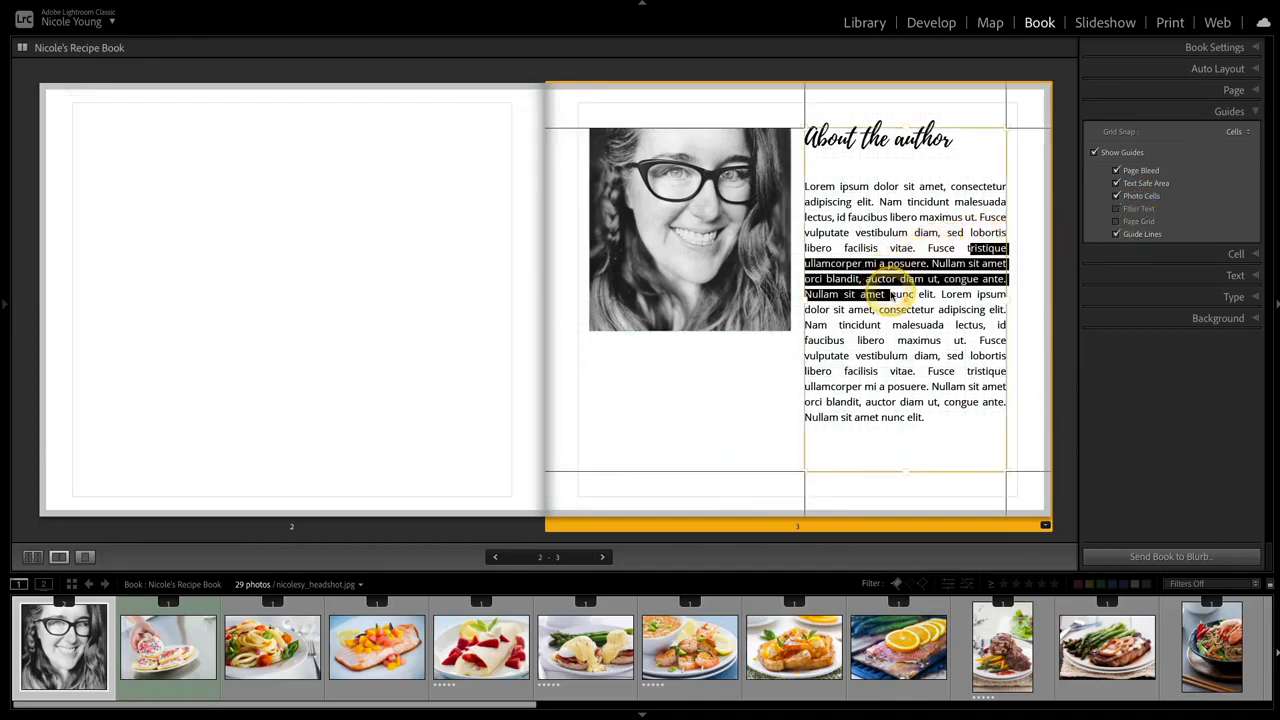
click(718, 192)
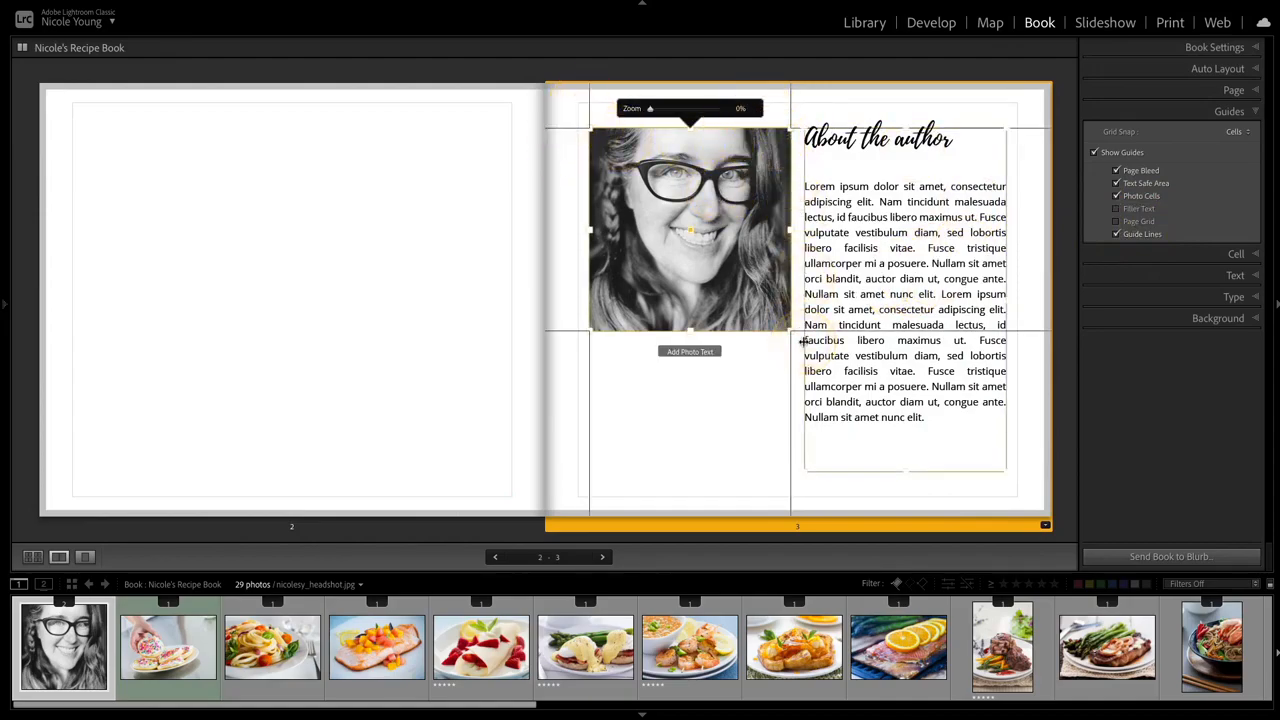
click(1140, 236)
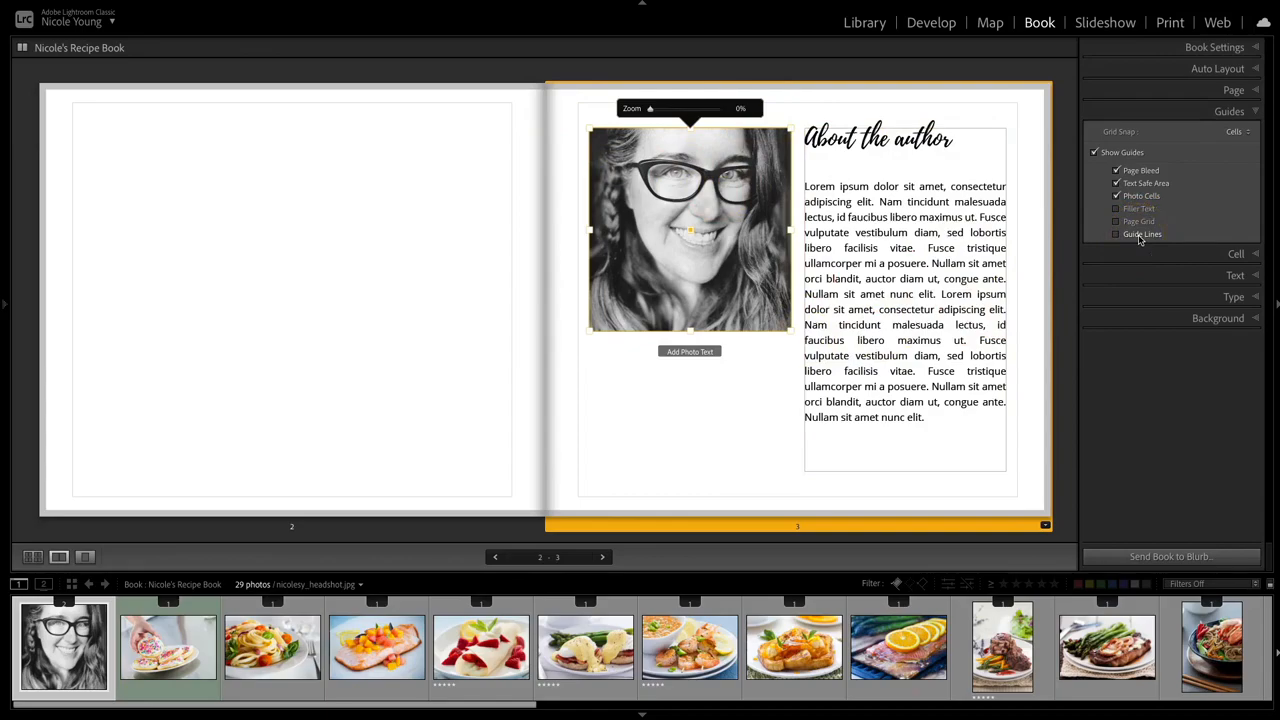
Hide all guides on the book pages
click(1122, 153)
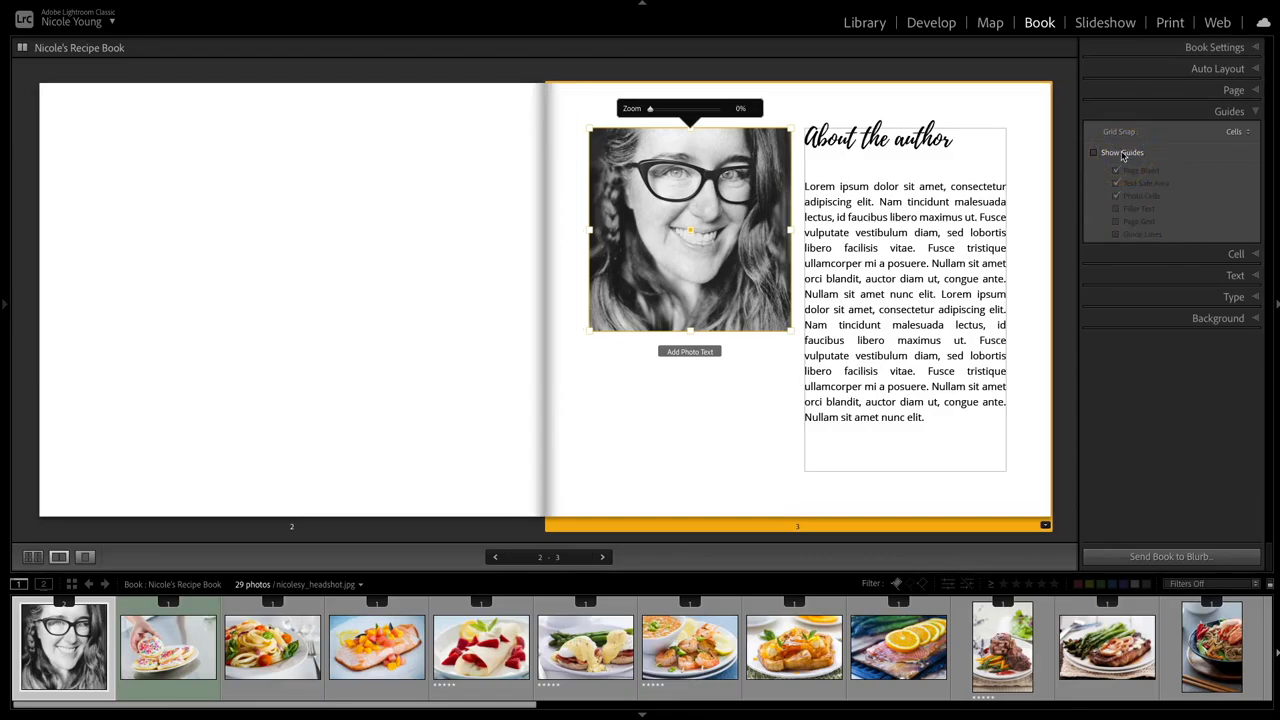
click(1068, 76)
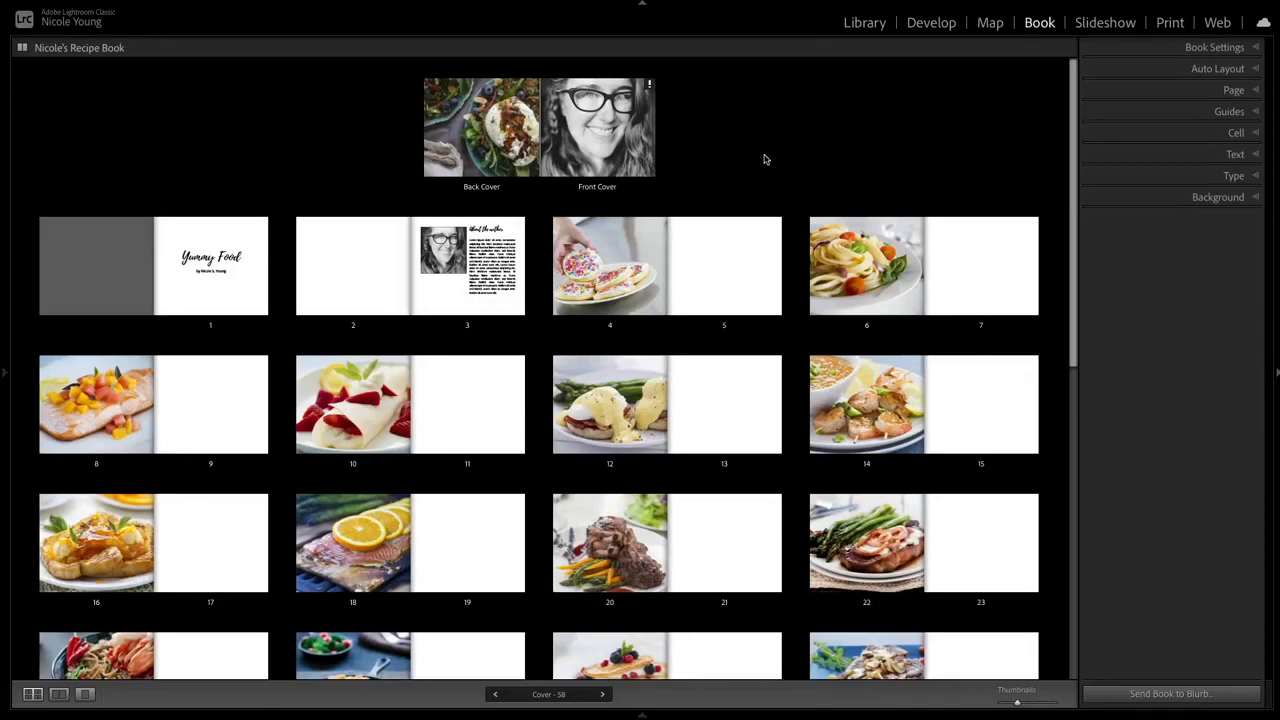
Copy the whole "Mom's Sugar Cookies" recipe from its document and paste it into page 5's text cell in the spread view
click(761, 236)
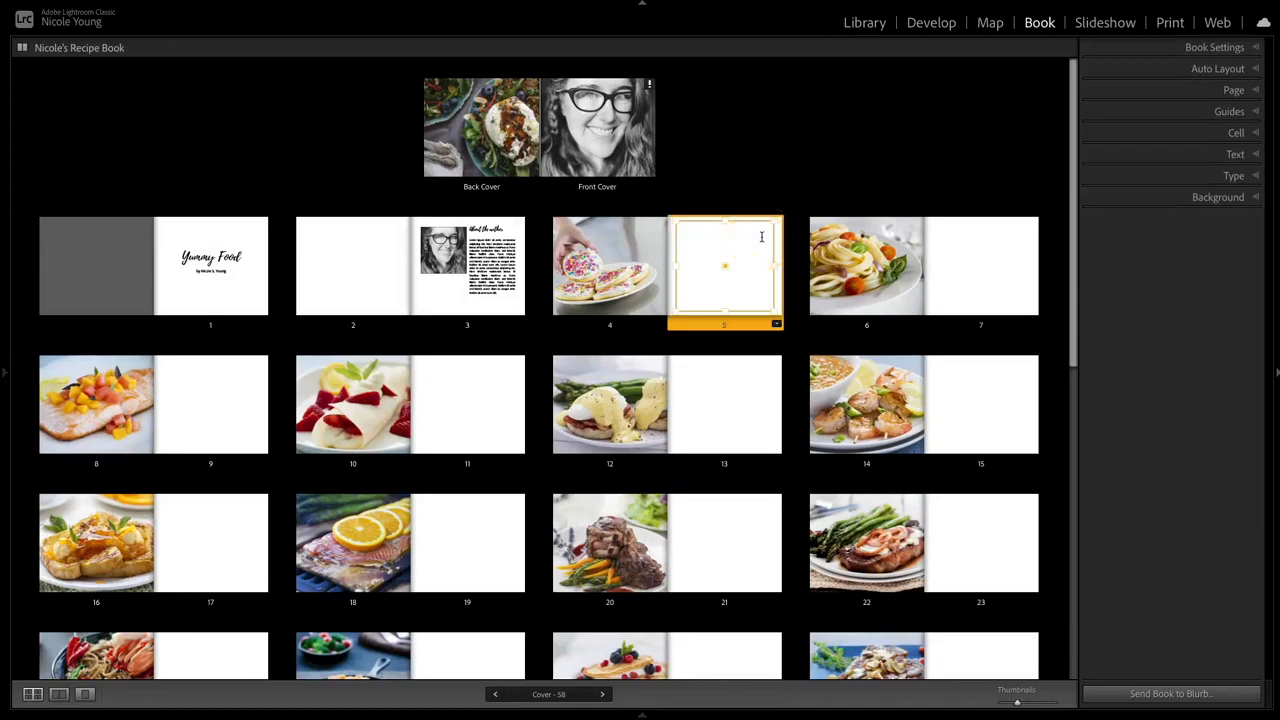
click(59, 694)
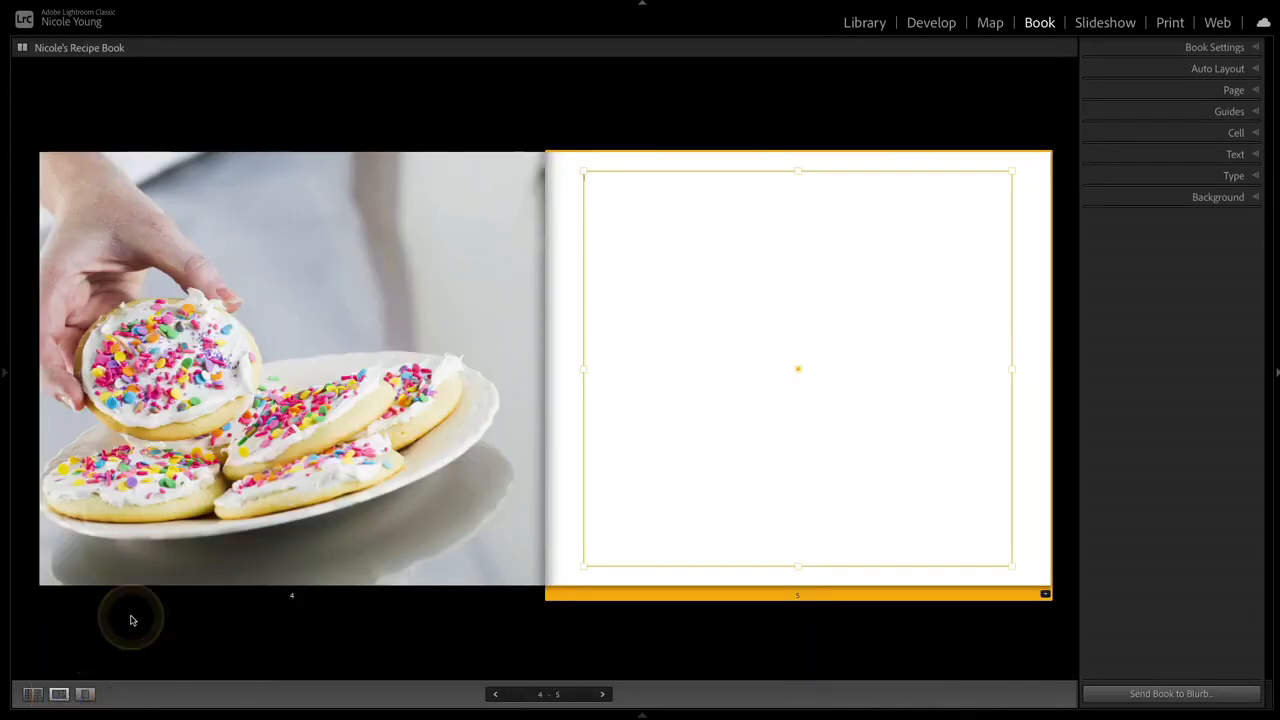
key(ctrl+Left)
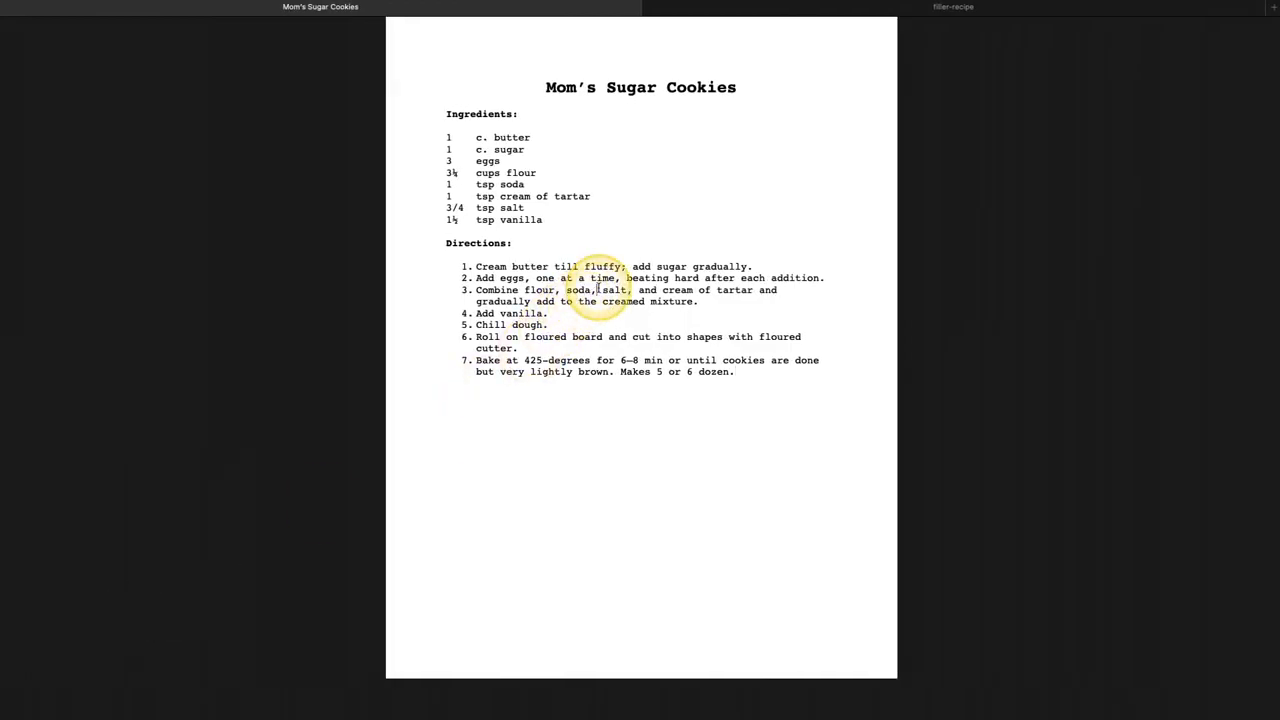
key(super+a)
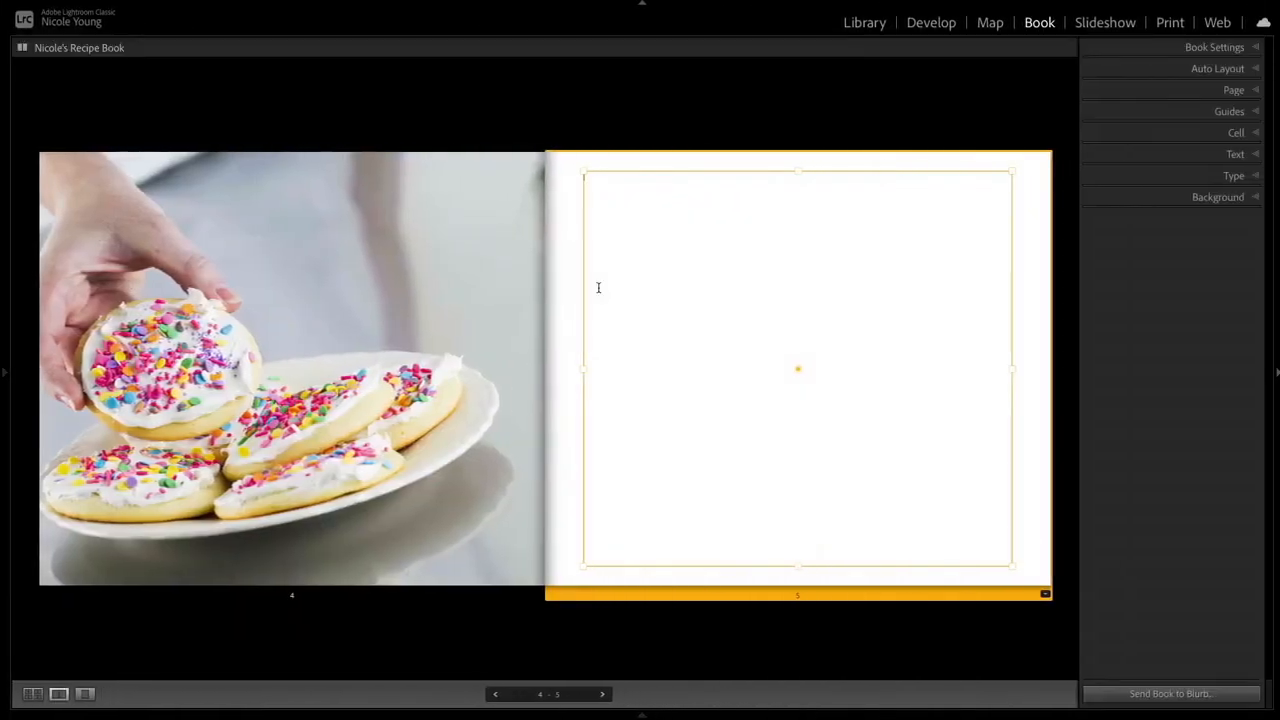
click(598, 288)
text(Mom's Sugar Cookies  Ingredients:  1	c. butter 1	c. sugar 3	eggs 3¼	cups flour 1	tsp soda 1	tsp cream of tartar 3/4	tsp salt 1½	tsp vanilla  Directions:  Cream butter till fluffy; add sugar gradually. Add eggs, one at a time, beating hard after each addition. Combine flour, soda, salt, and cream of tartar and gradually add to the creamed mixture. Add vanilla. Chill dough. Roll on floured board and cut into shapes with floured cutter. Bake at 425-degrees for 6–8 min or until cookies are done but very lightly brown. Makes 5 or 6 dozen.)
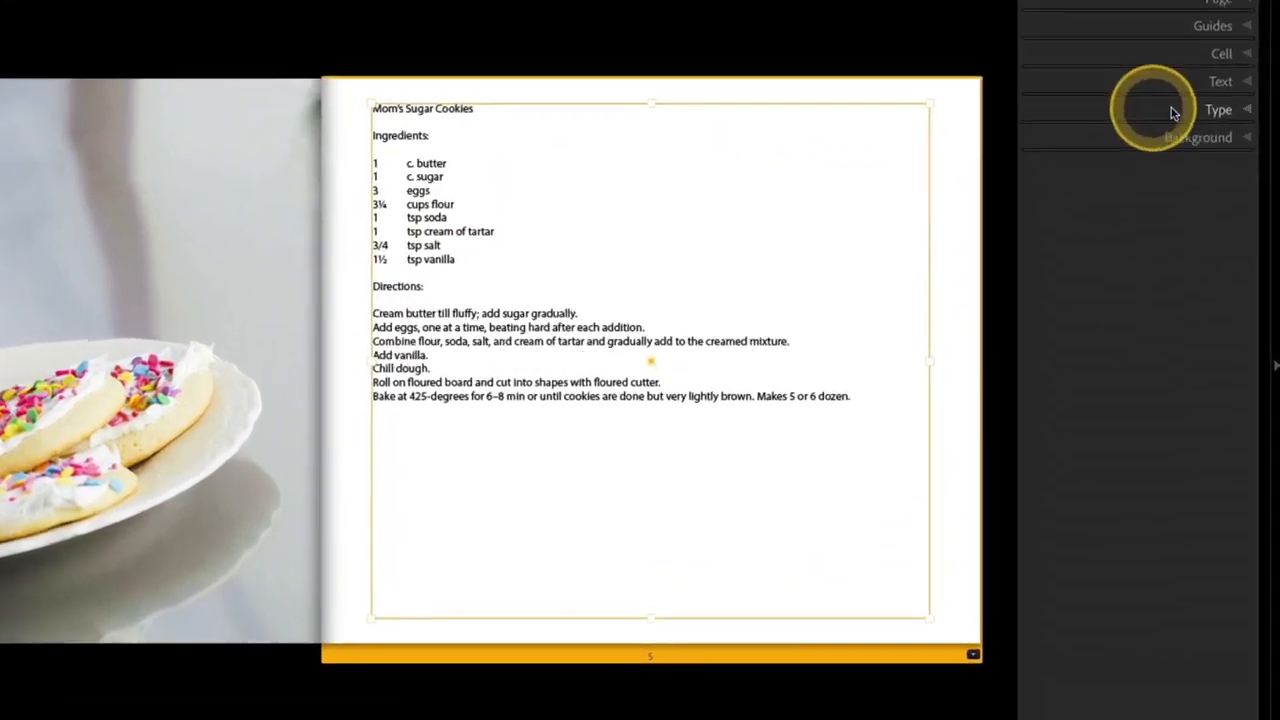
Style page 5's recipe with a large script title, bold "Ingredients:" and "Directions:" headings, and the Recipe text preset for the directions
click(1250, 176)
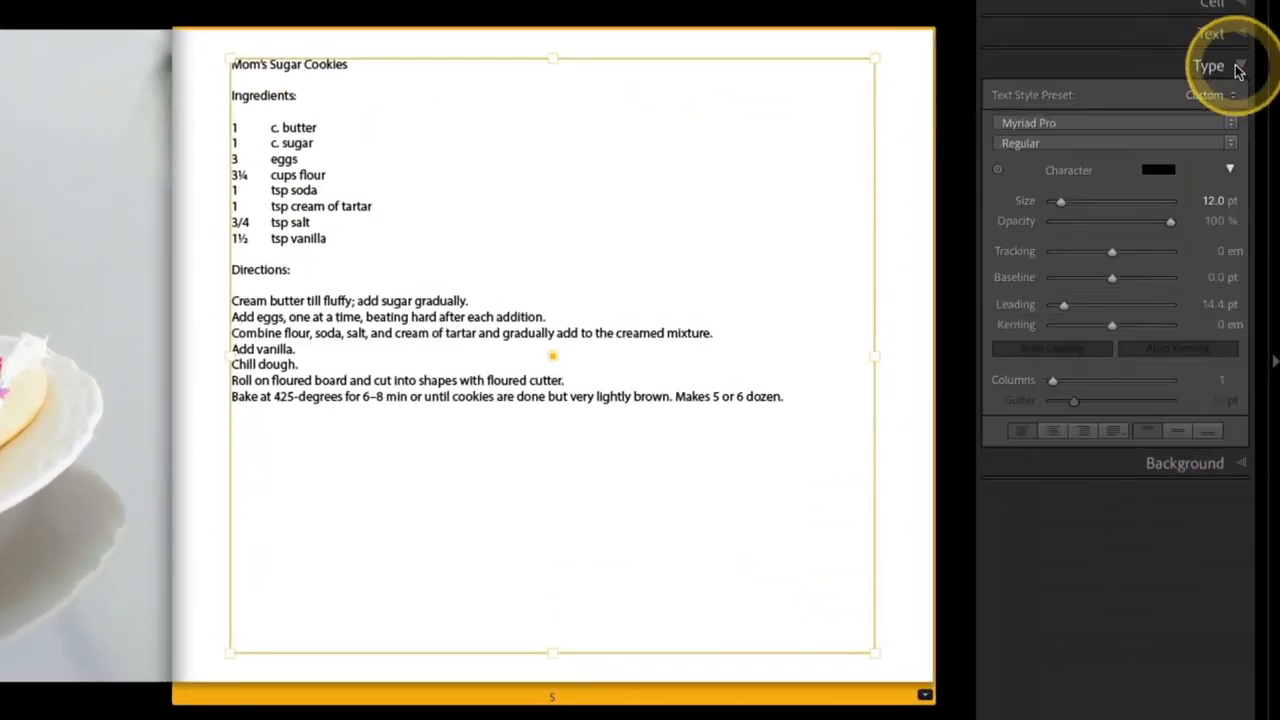
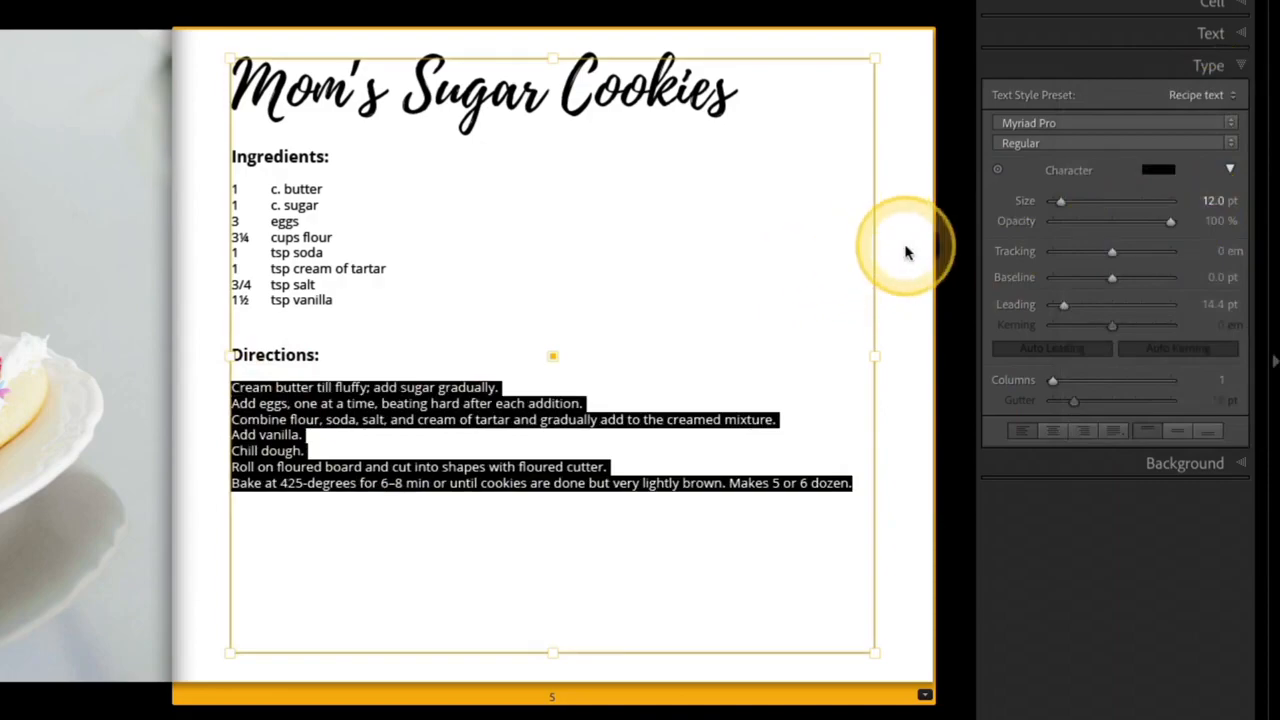
click(905, 253)
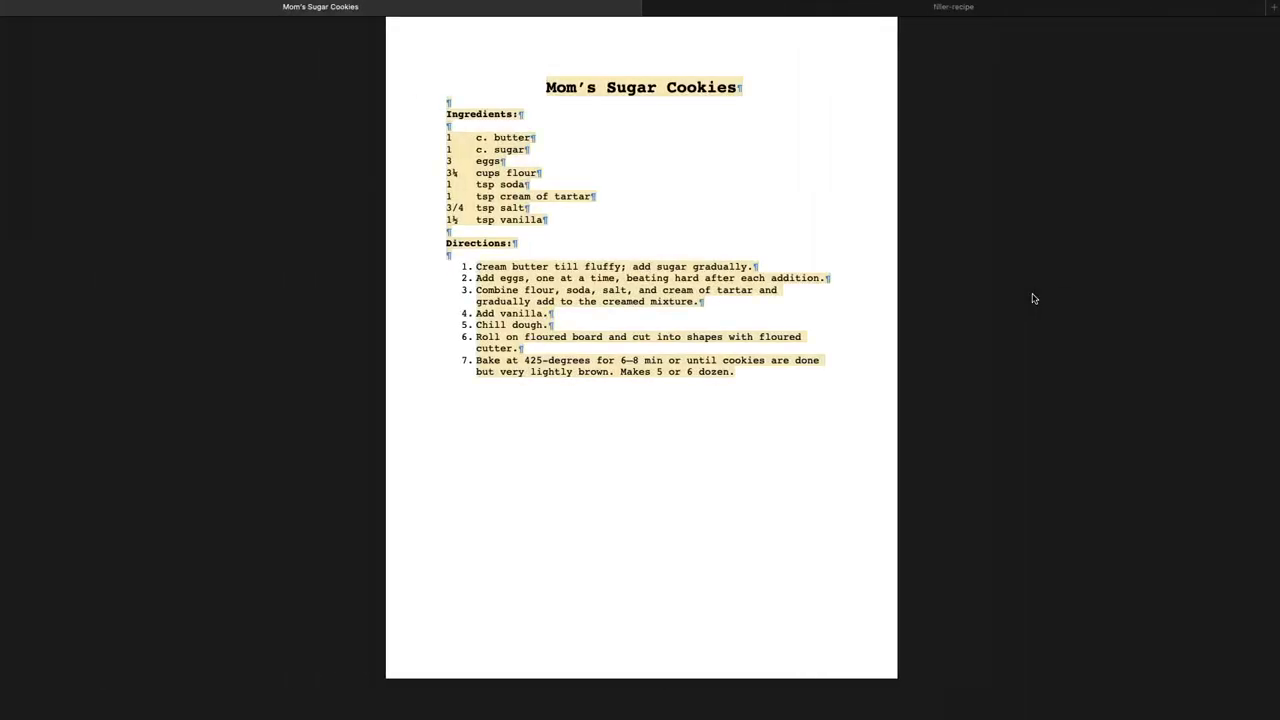
Copy the whole placeholder recipe from the filler-recipe document and paste it into page 7's text cell beside the pasta photo
click(988, 126)
click(970, 8)
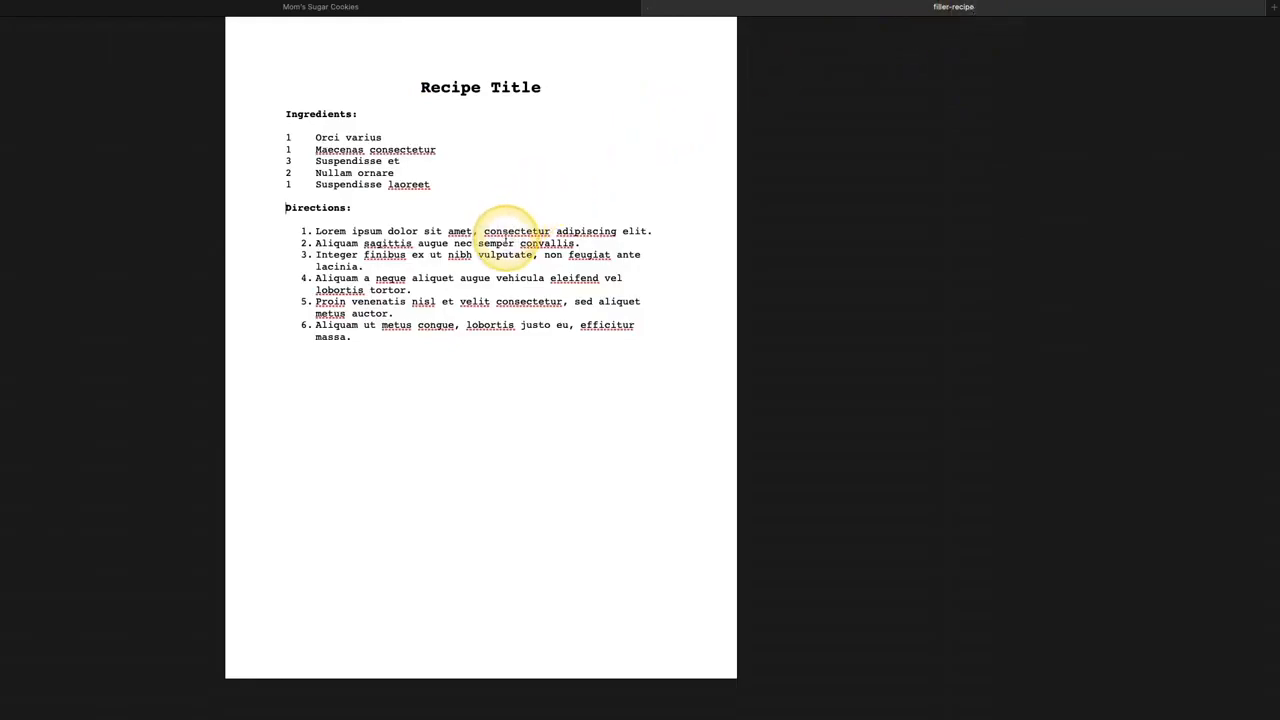
key(super+a)
key(ctrl+c)
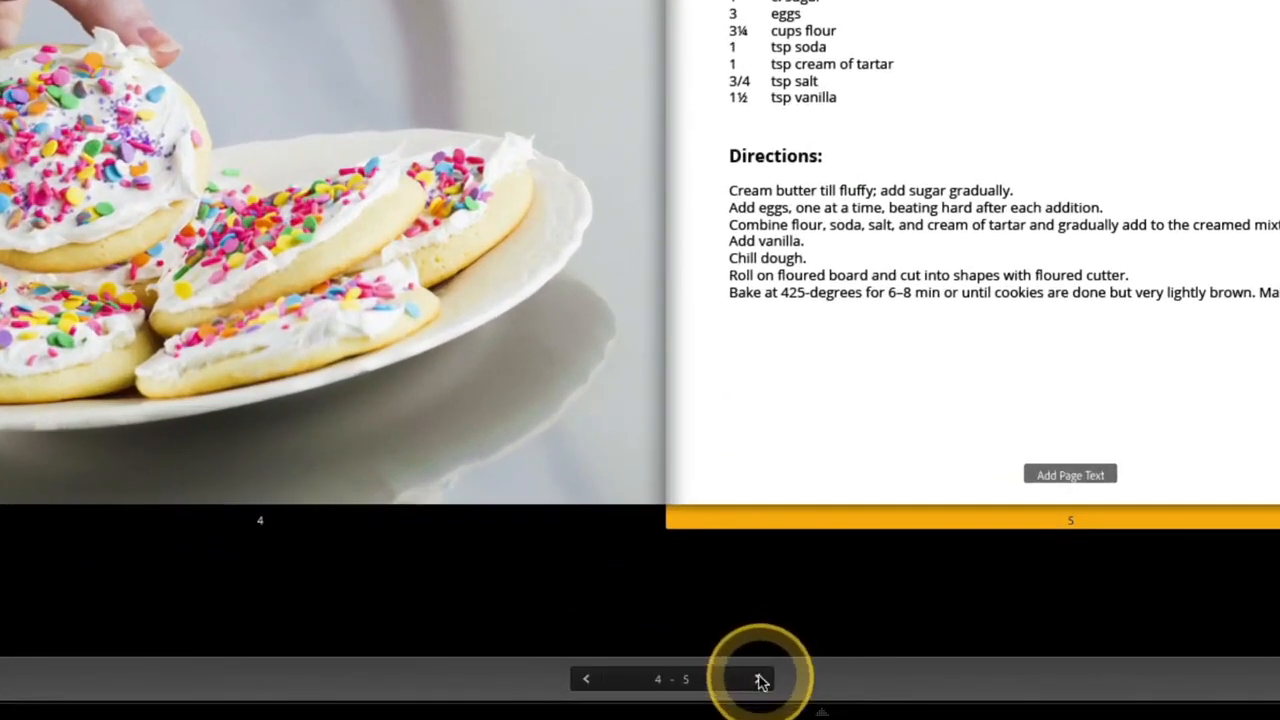
click(760, 680)
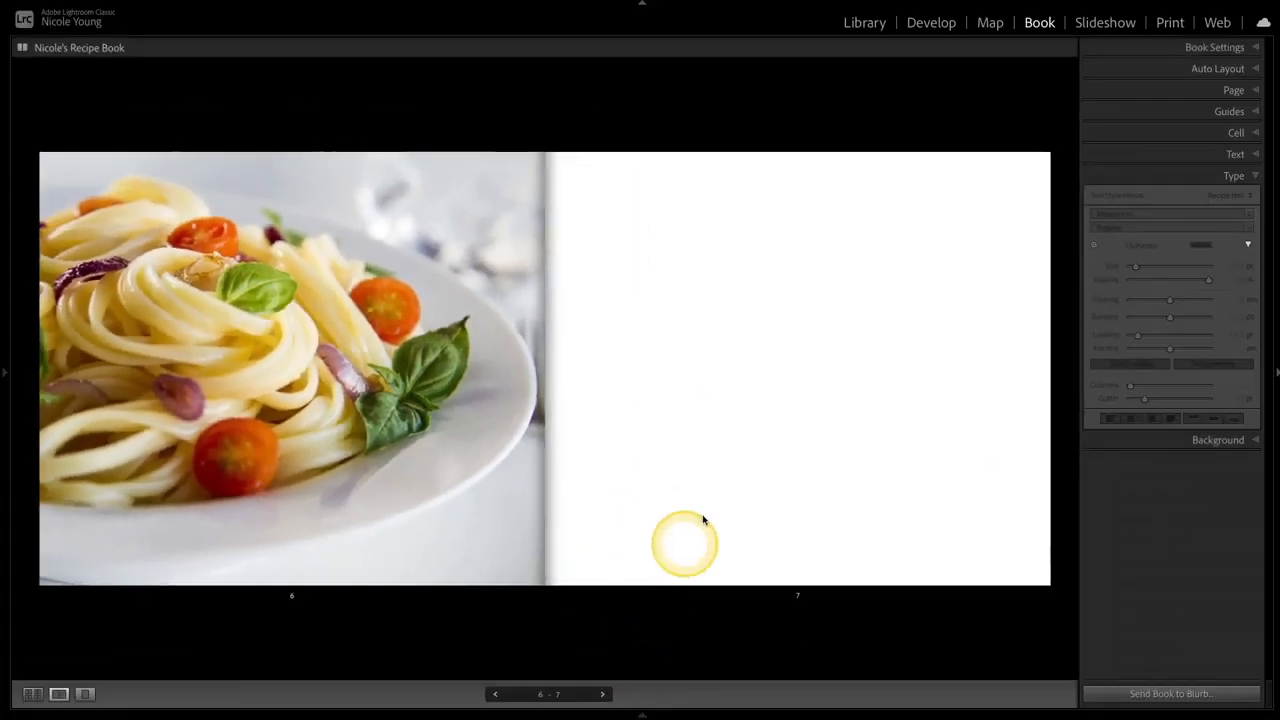
click(745, 450)
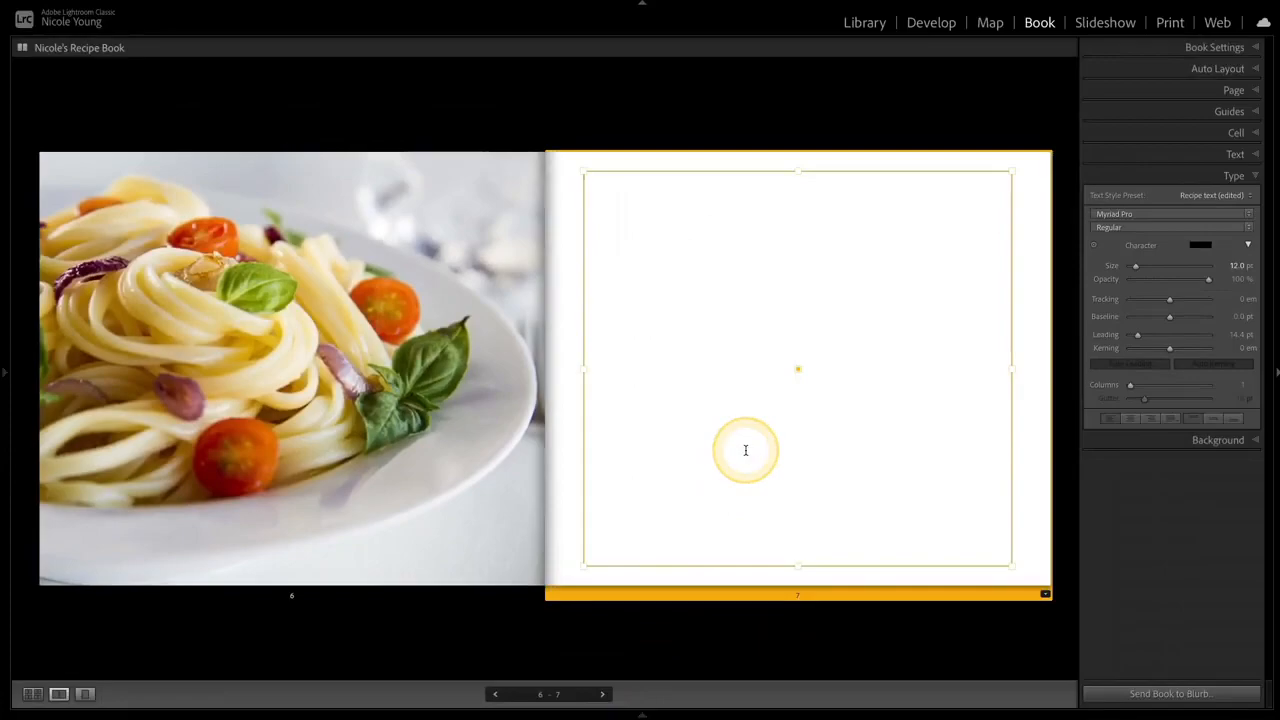
click(745, 450)
key(ctrl+v)
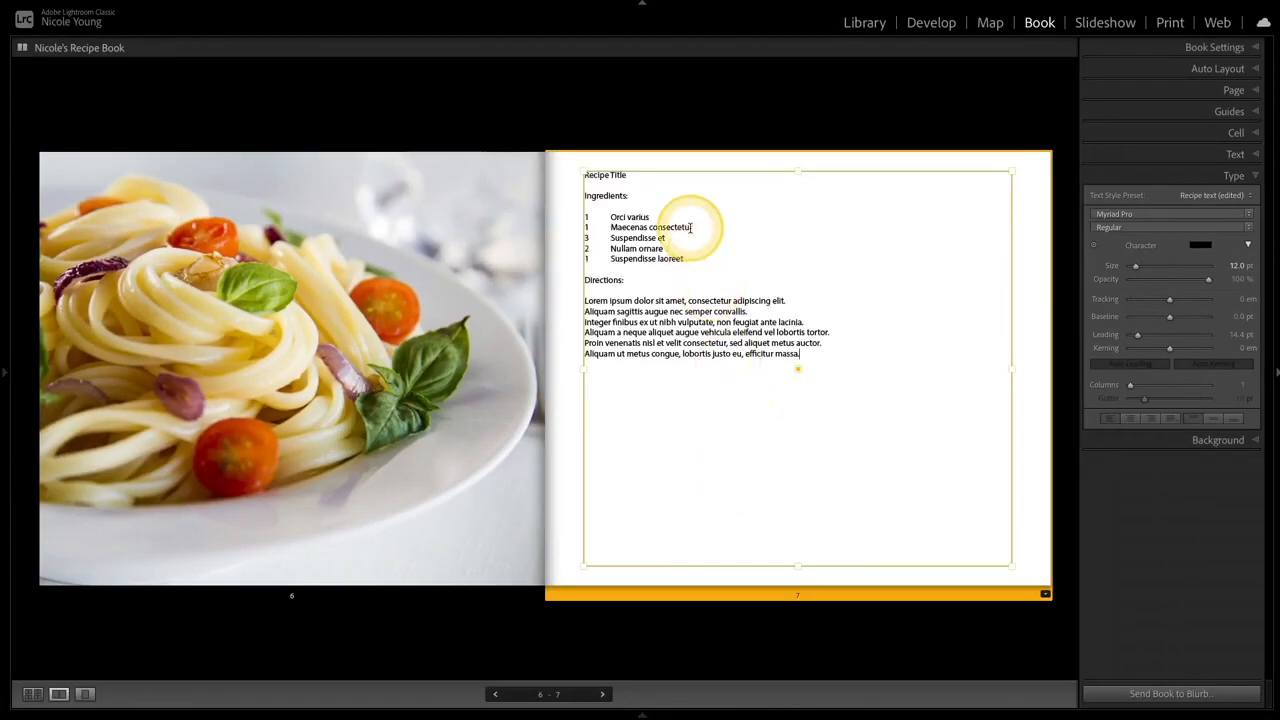
Apply the Recipe Title text style preset to the "Recipe Title" line on page 7
drag(628, 175, 590, 176)
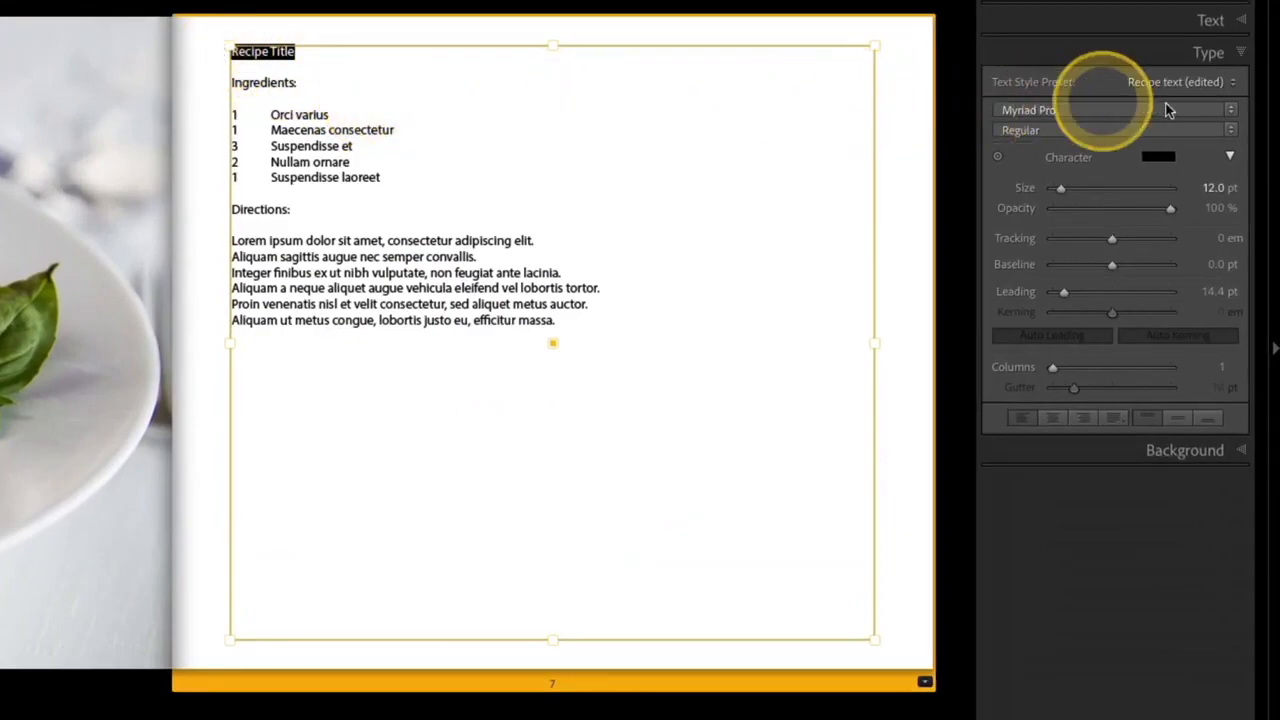
click(1211, 84)
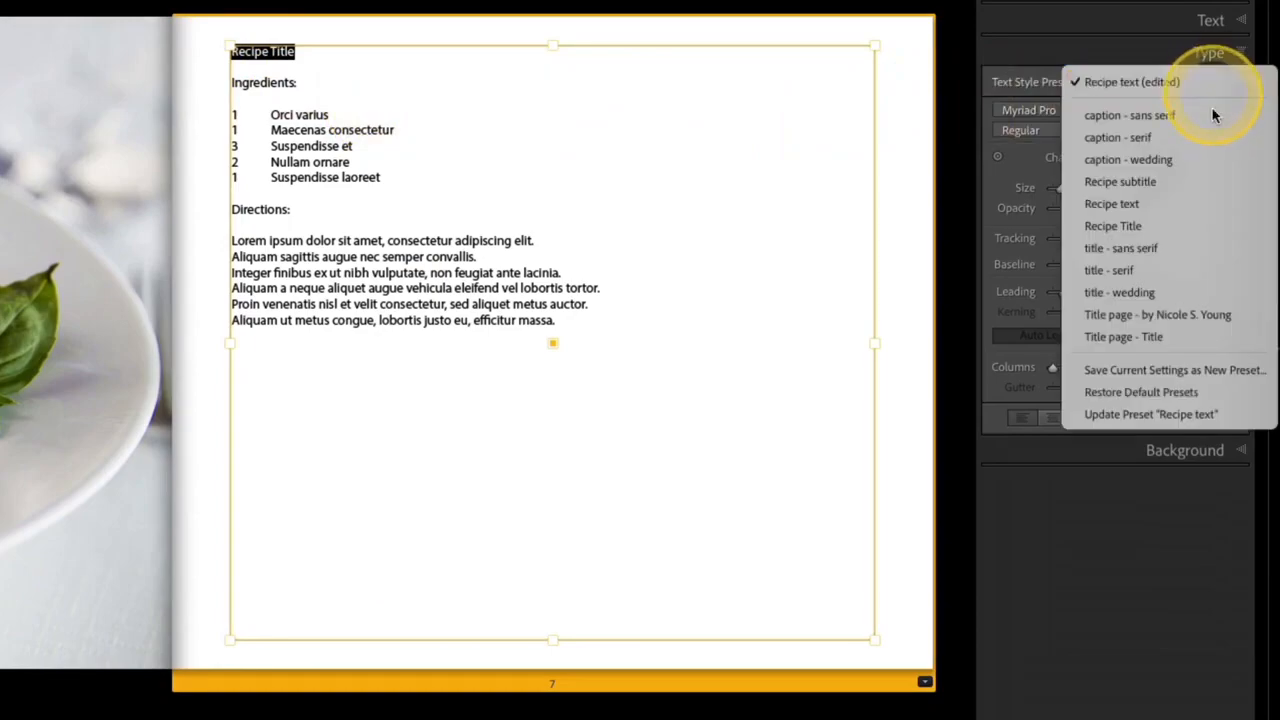
click(1207, 225)
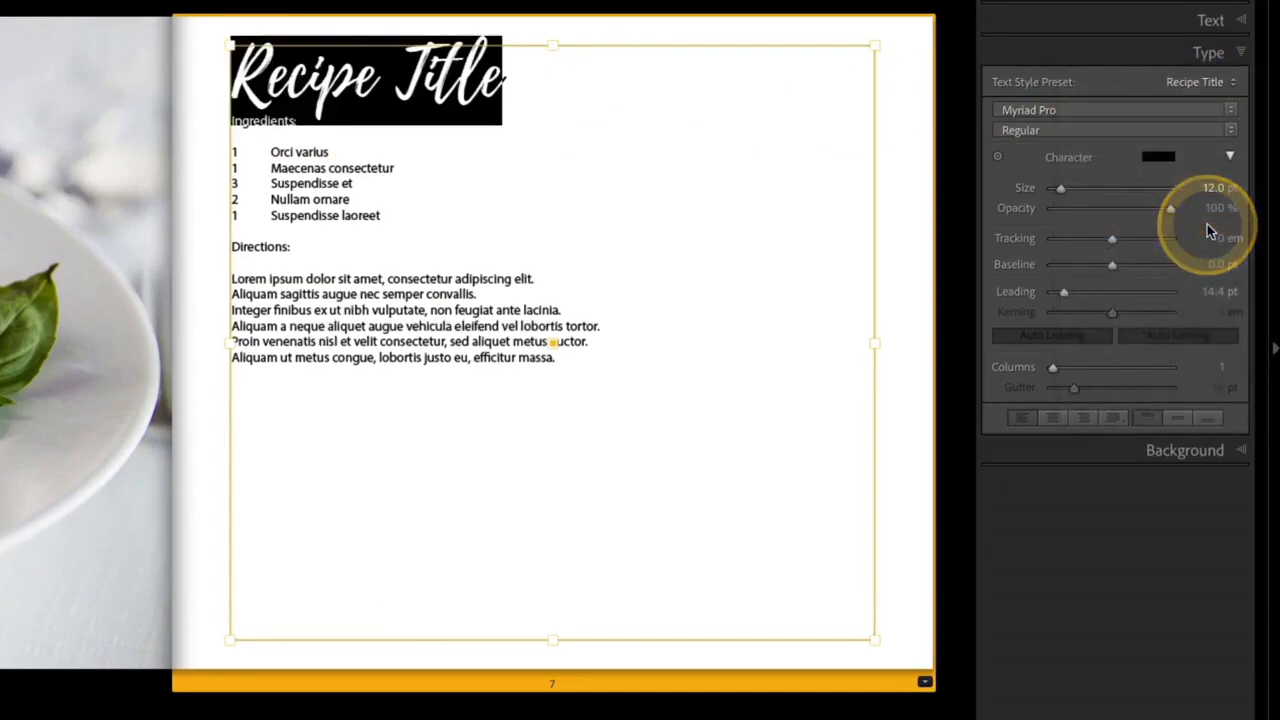
Apply the Recipe subtitle preset to page 7's "Ingredients:" heading and the Recipe text preset to the ingredient list below it
click(311, 123)
drag(311, 123, 222, 120)
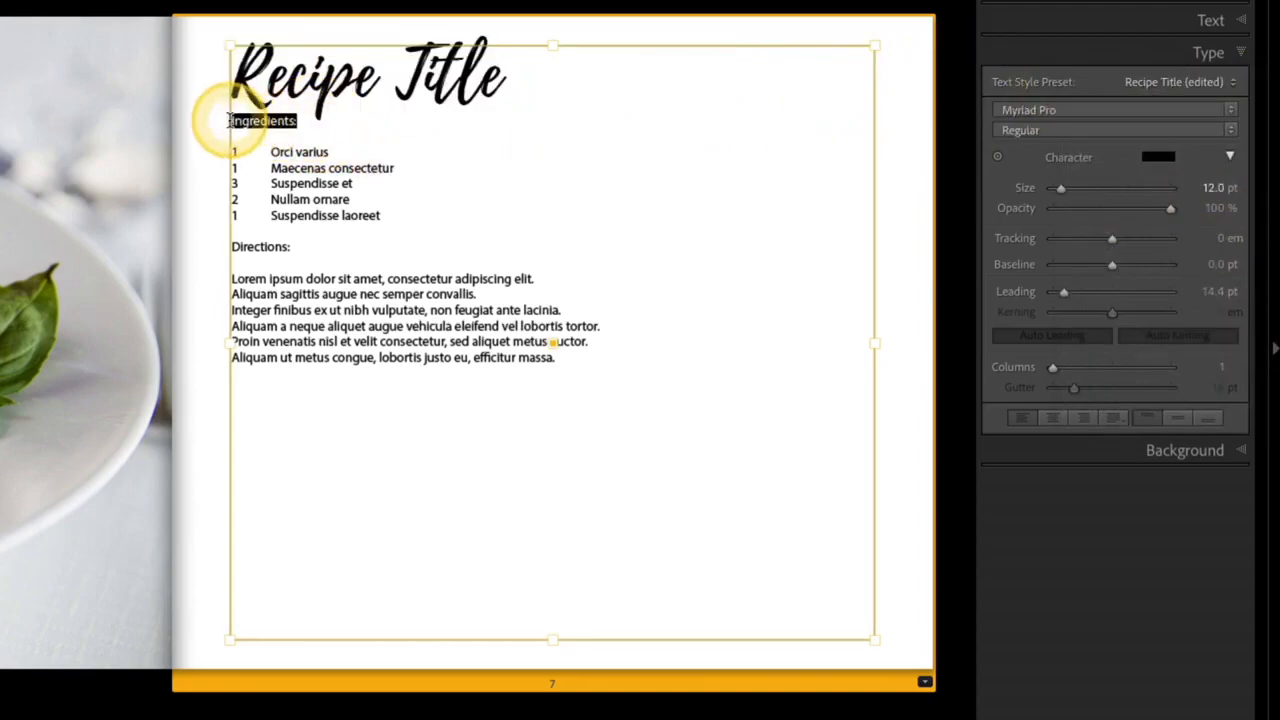
click(1191, 82)
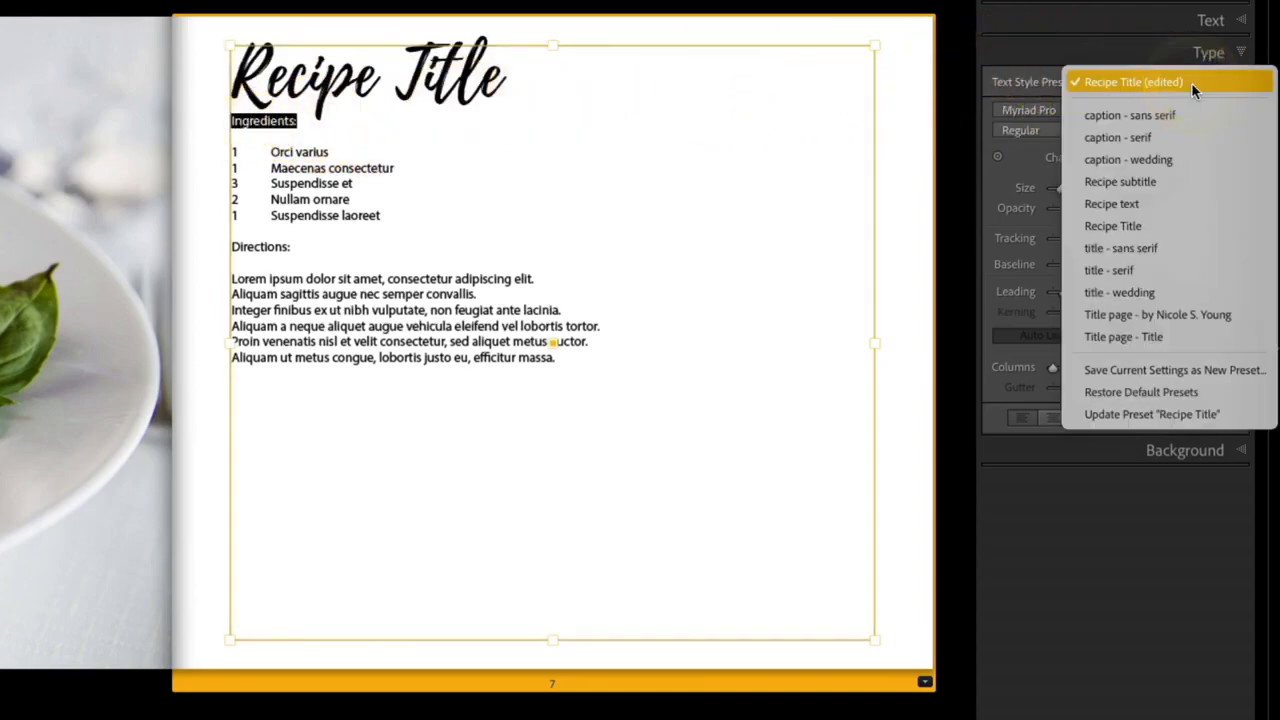
click(1187, 183)
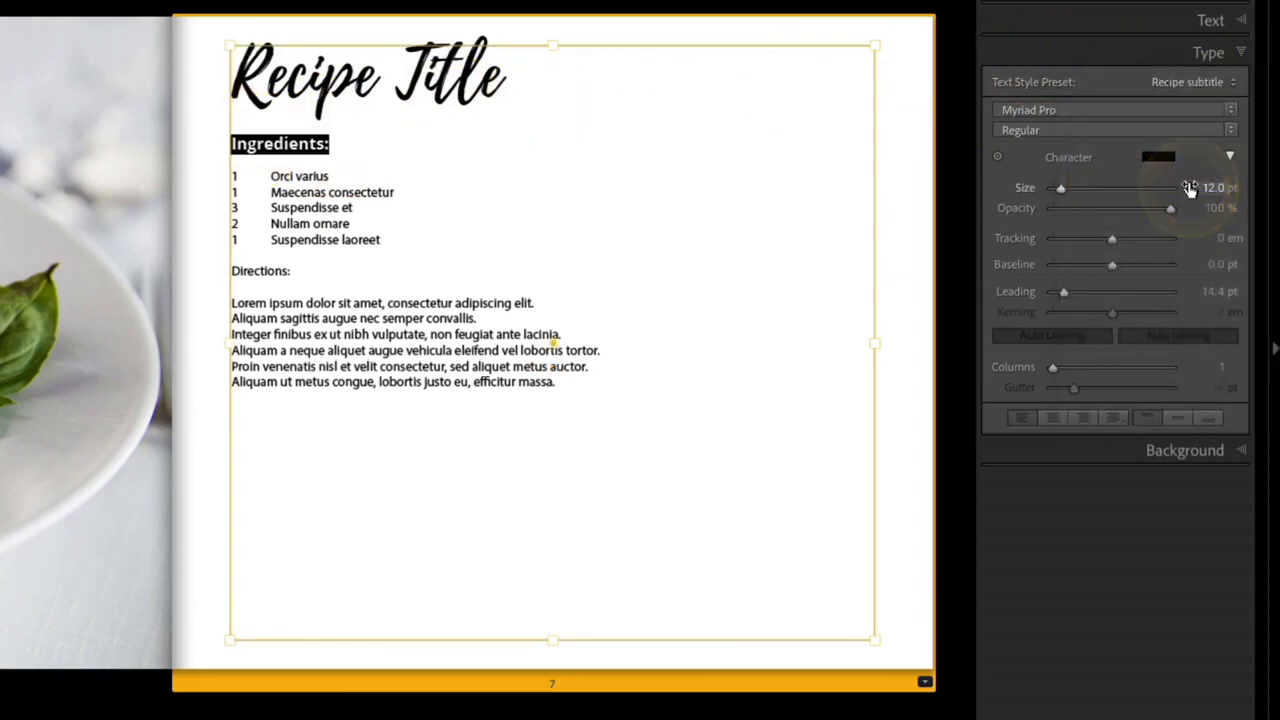
drag(381, 241, 230, 176)
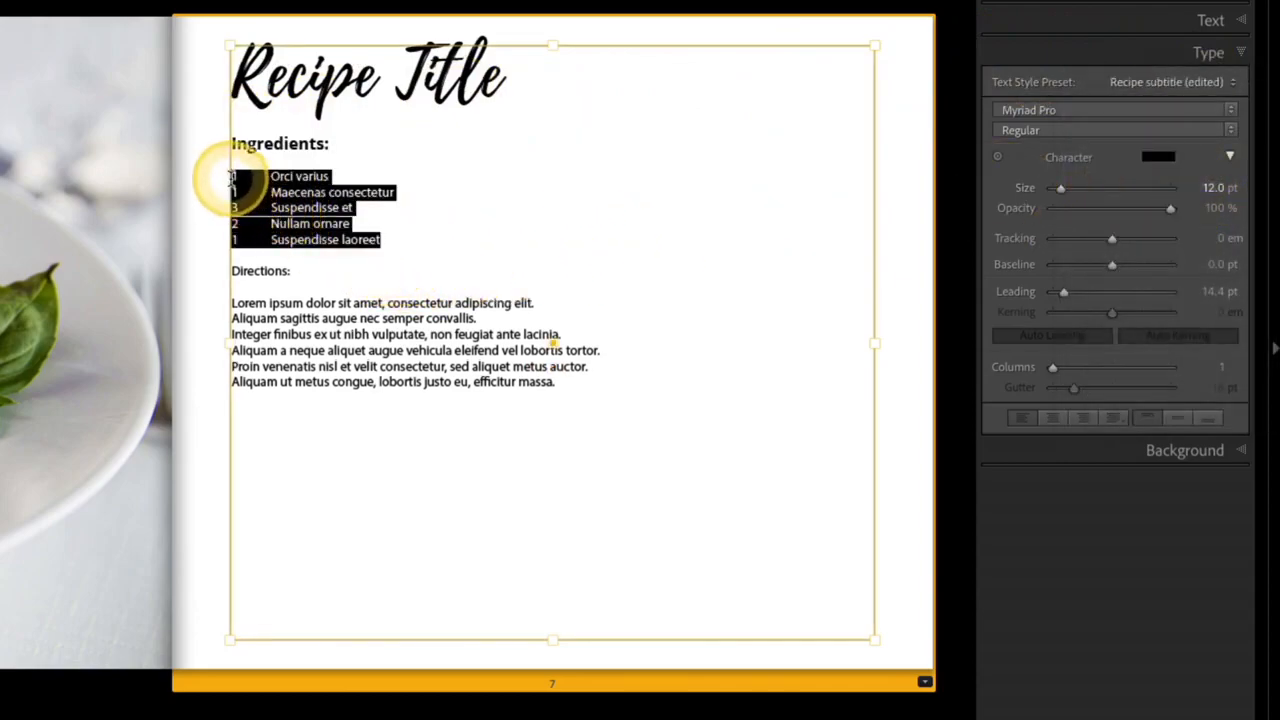
click(1171, 80)
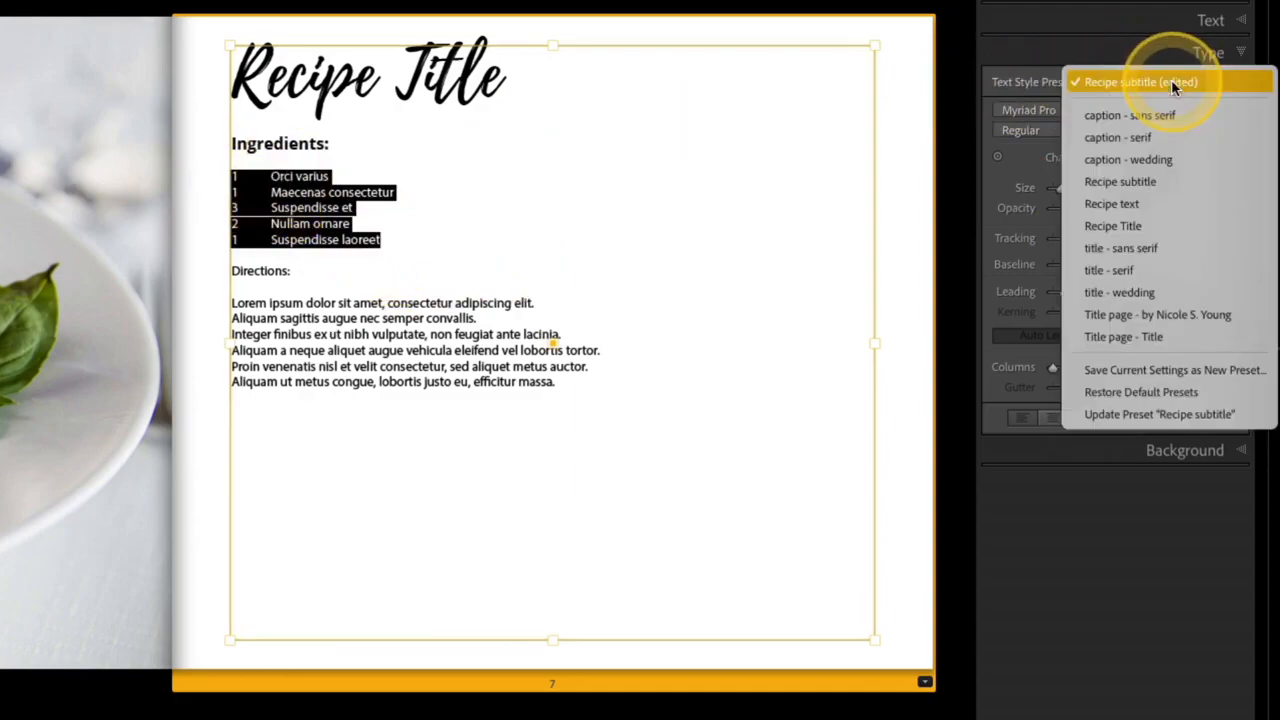
click(1167, 202)
Apply the Recipe subtitle preset to page 7's "Directions:" heading and the Recipe text preset to the six direction lines
drag(297, 277, 234, 268)
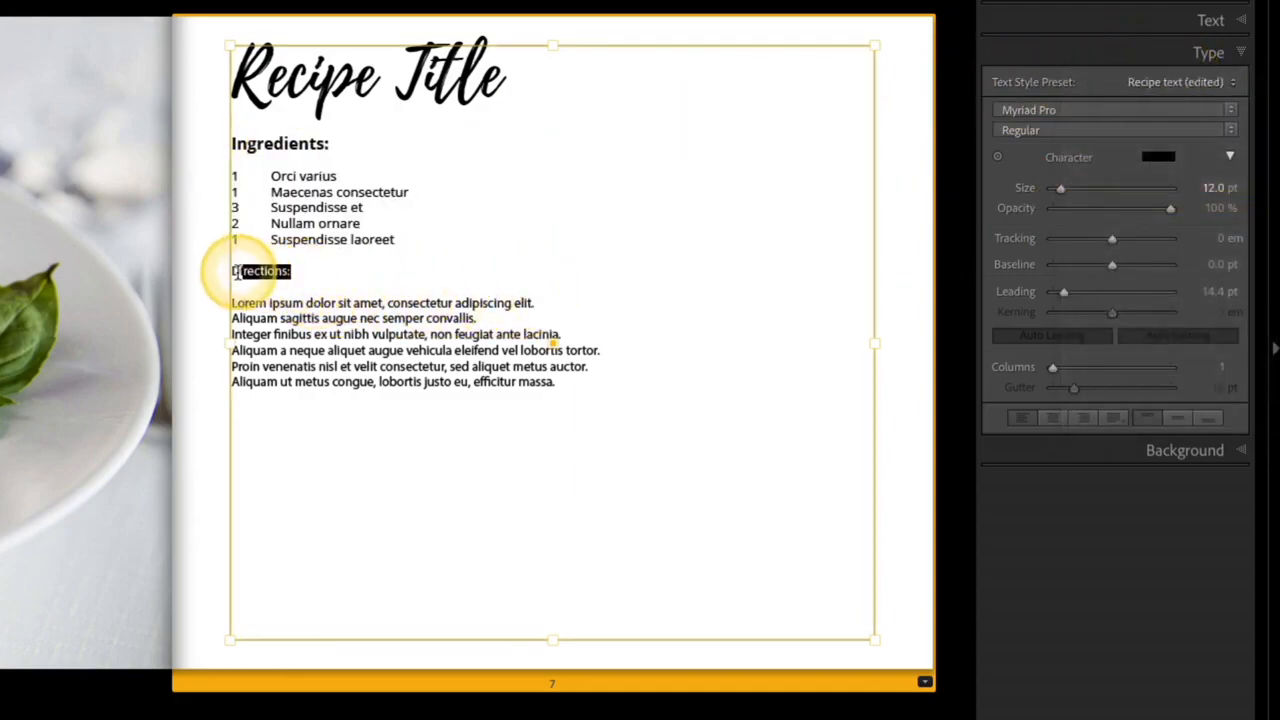
click(1204, 83)
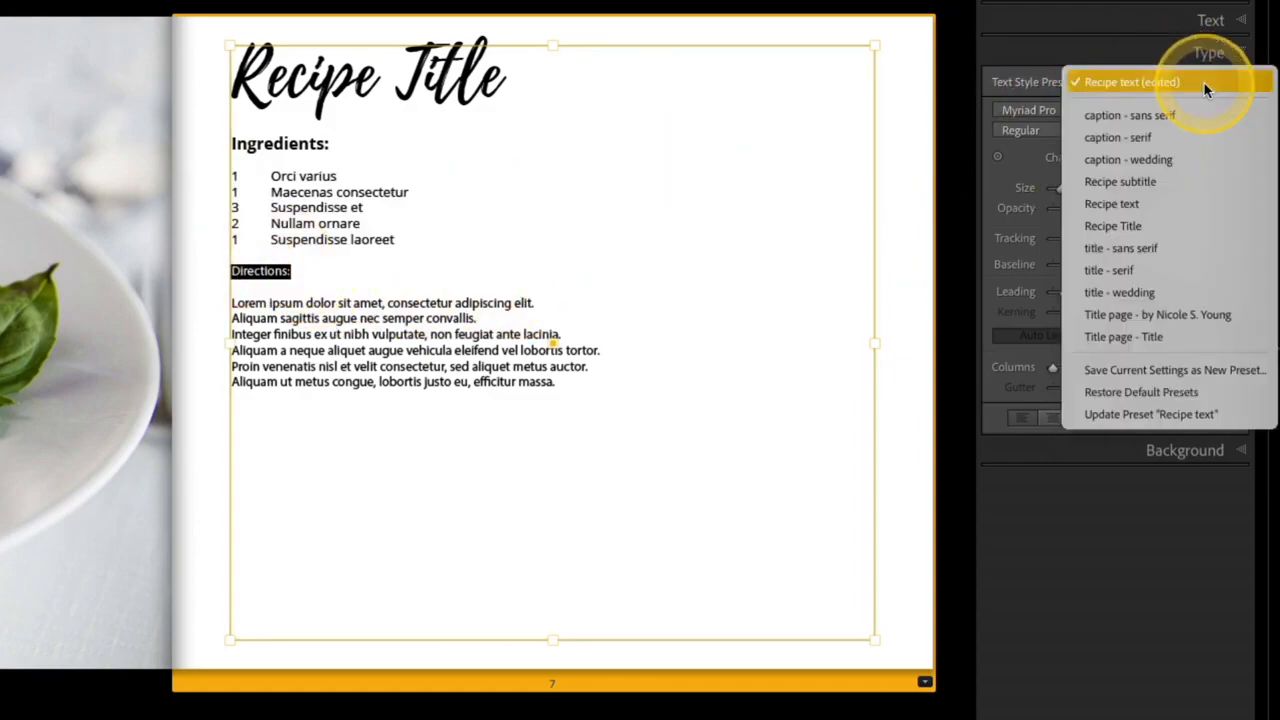
click(1184, 182)
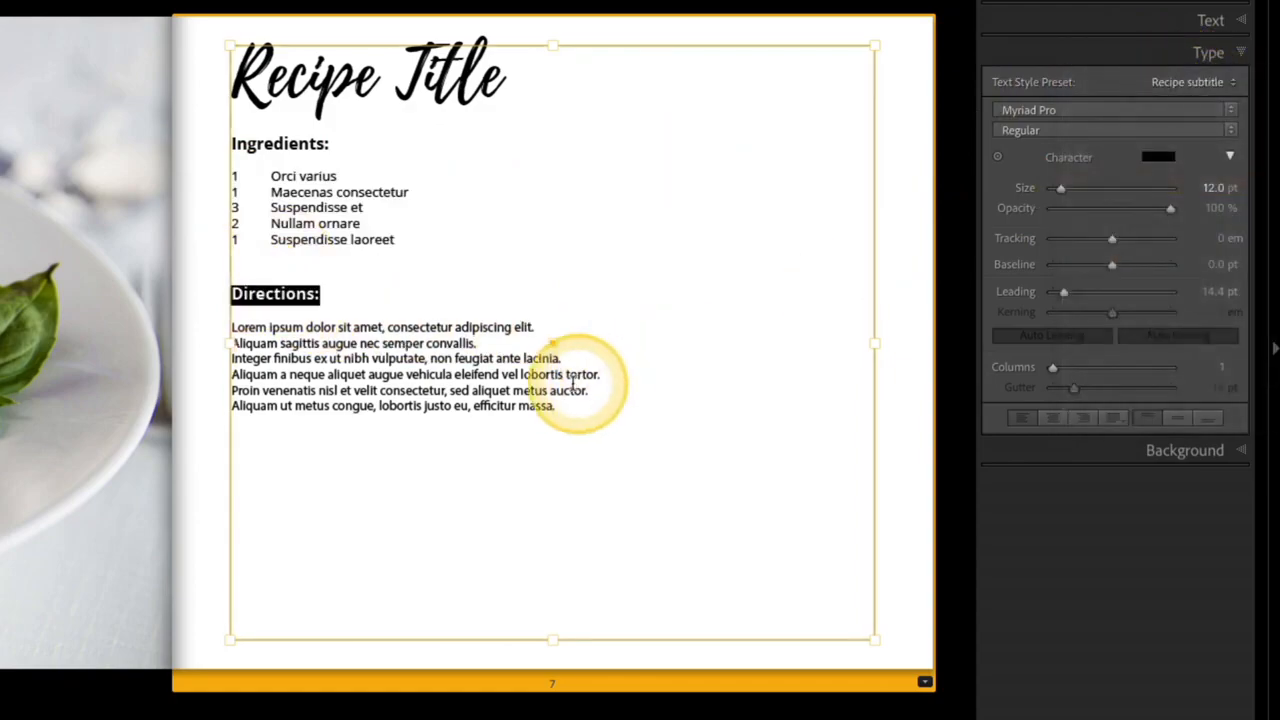
drag(558, 406, 194, 332)
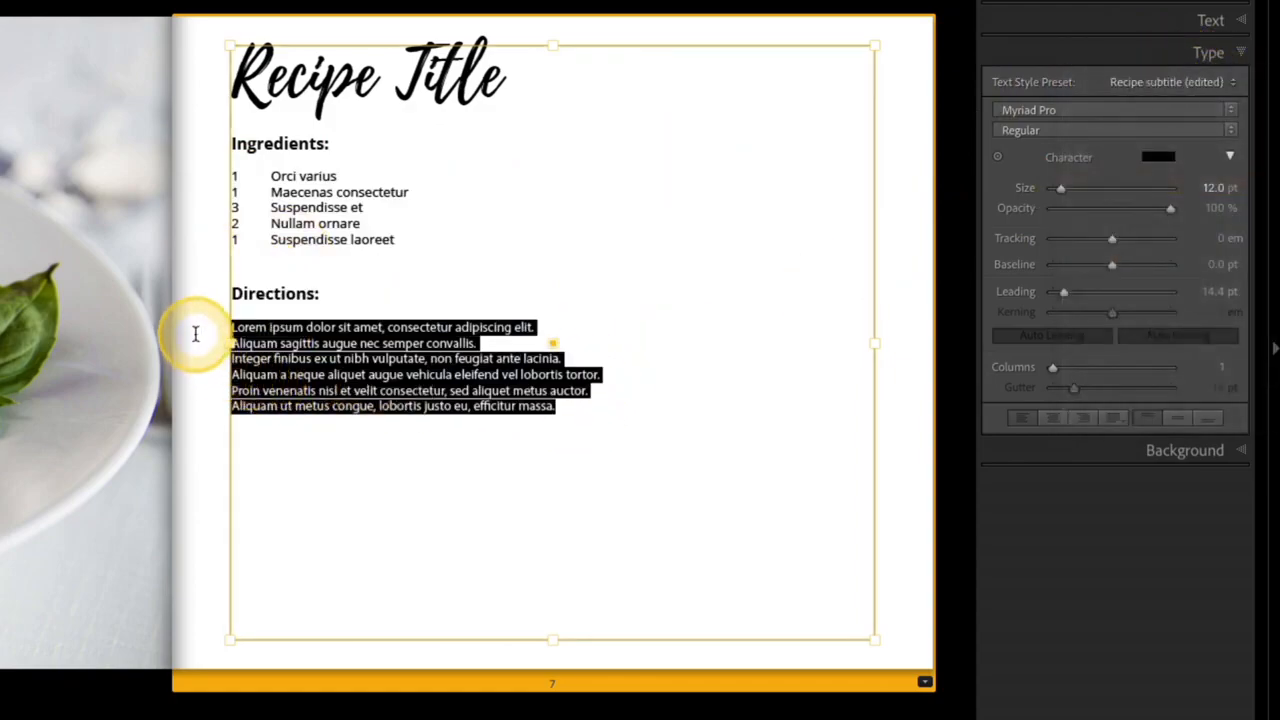
click(1178, 84)
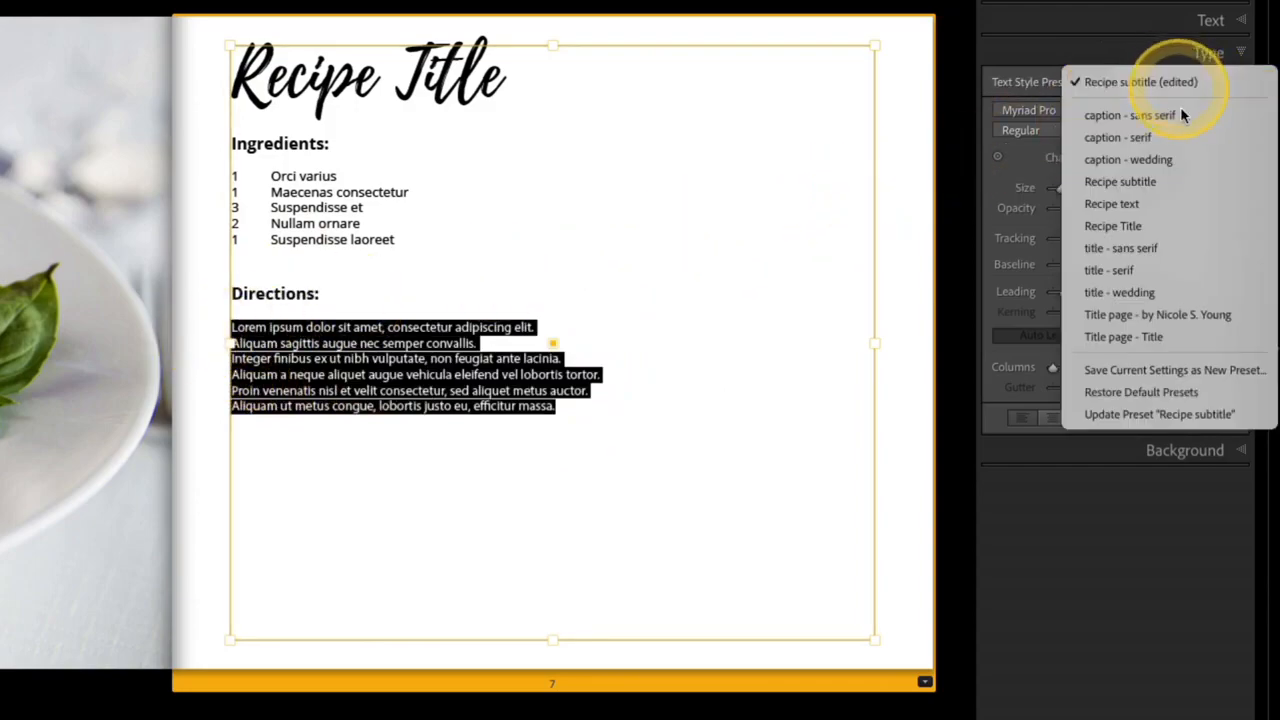
click(1184, 201)
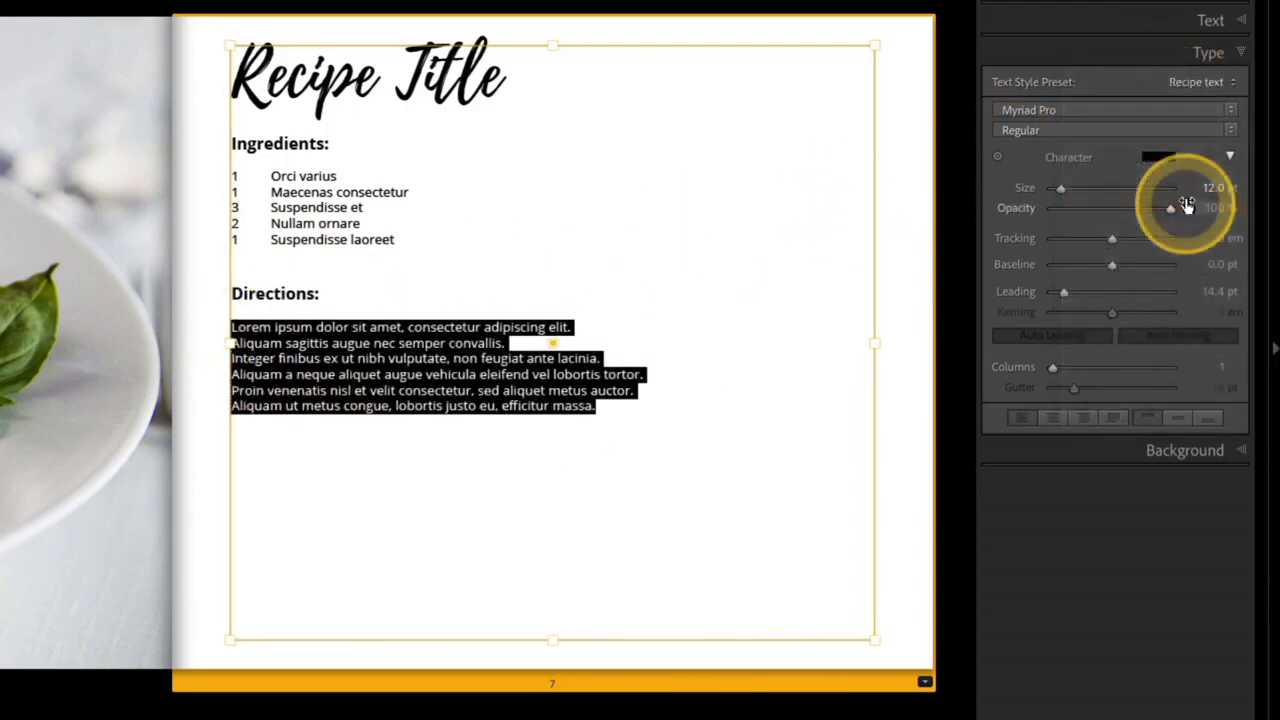
click(977, 63)
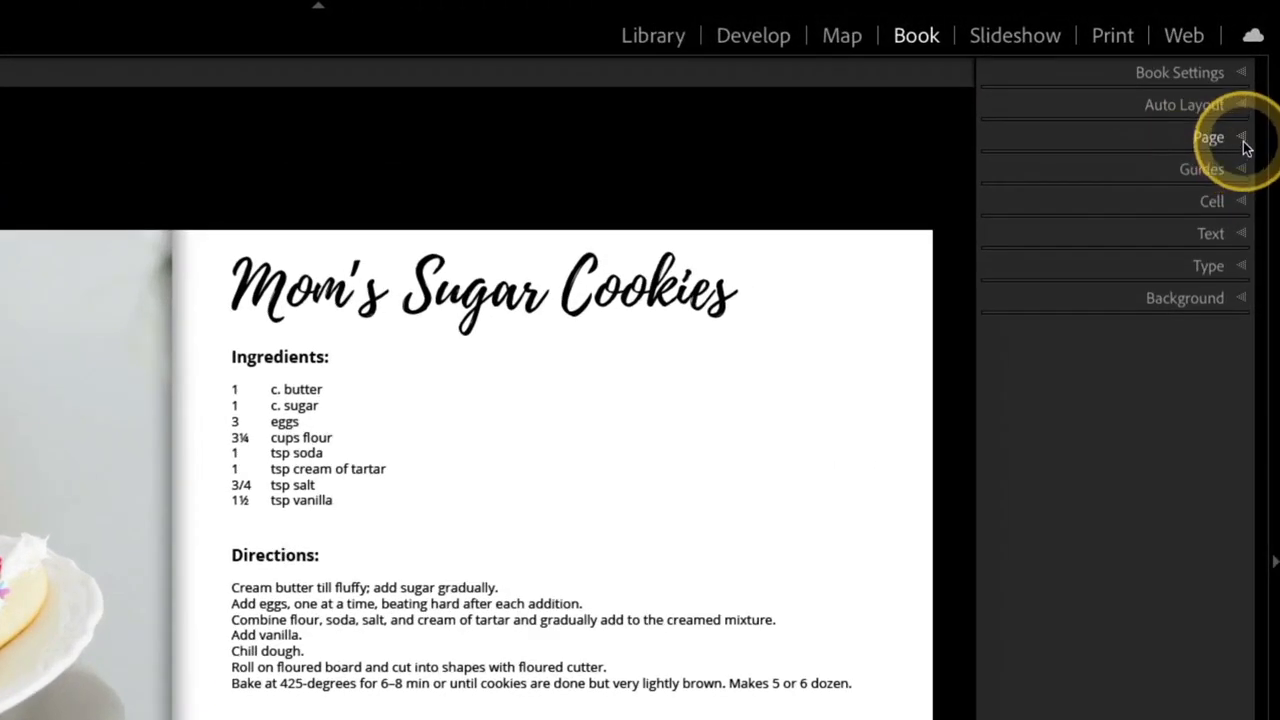
Turn on page numbers for the book, located in the Bottom Corner and displayed on Right Only
click(1257, 93)
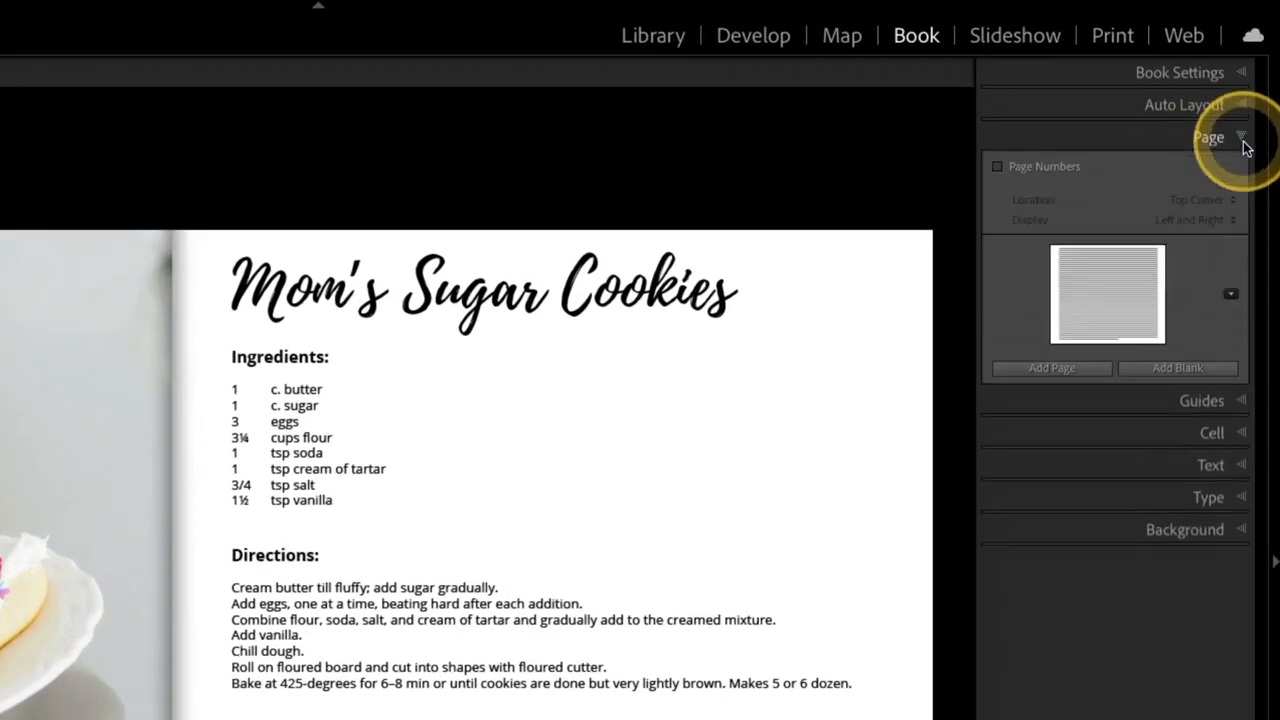
click(1072, 166)
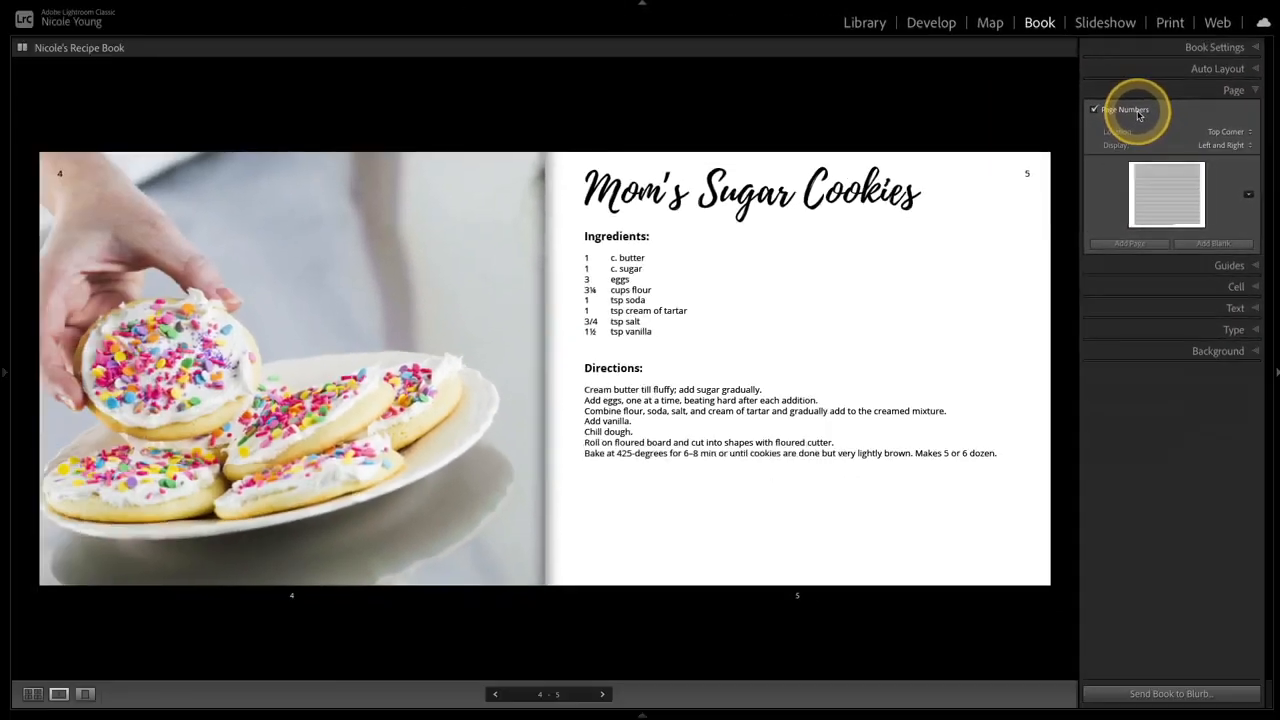
click(1230, 132)
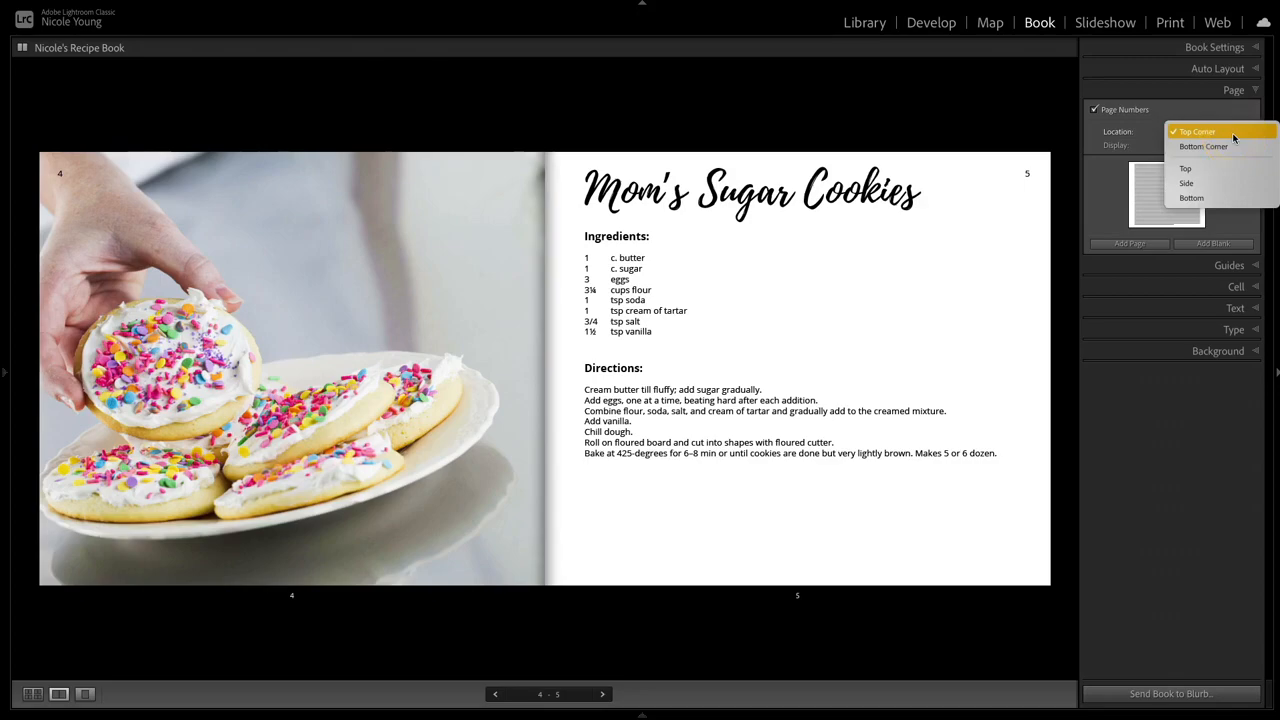
click(1235, 146)
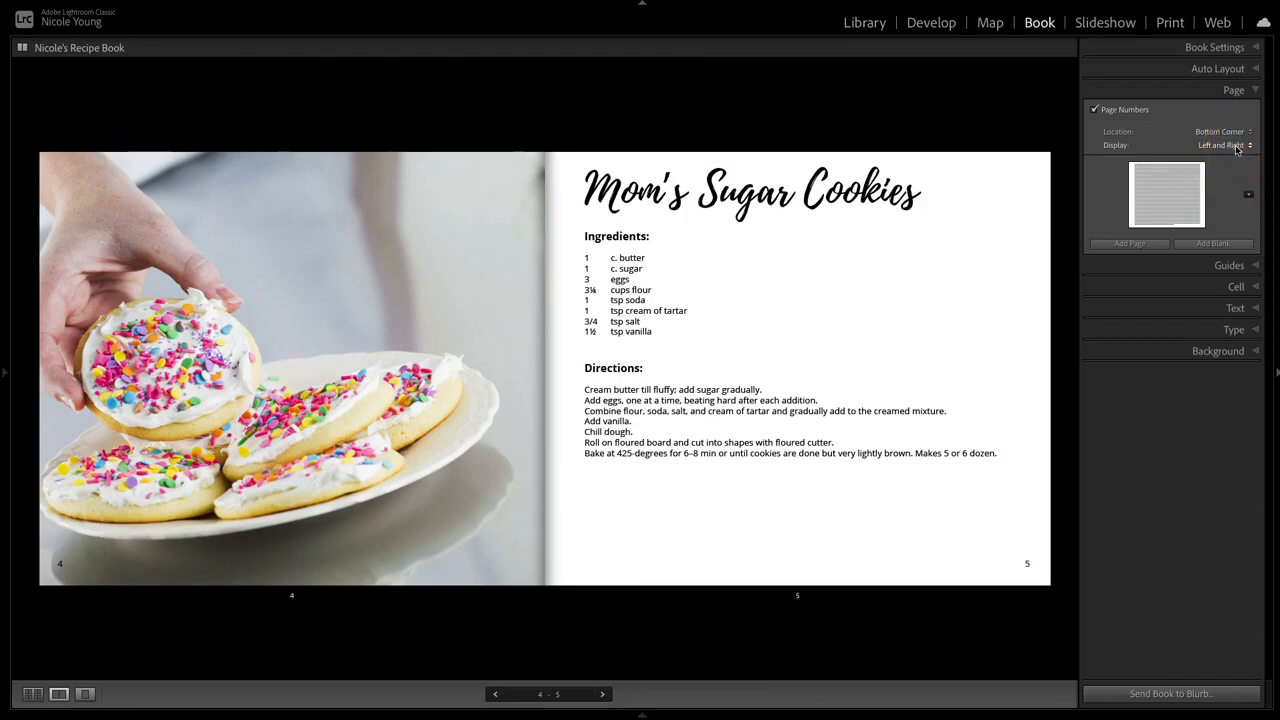
click(1236, 146)
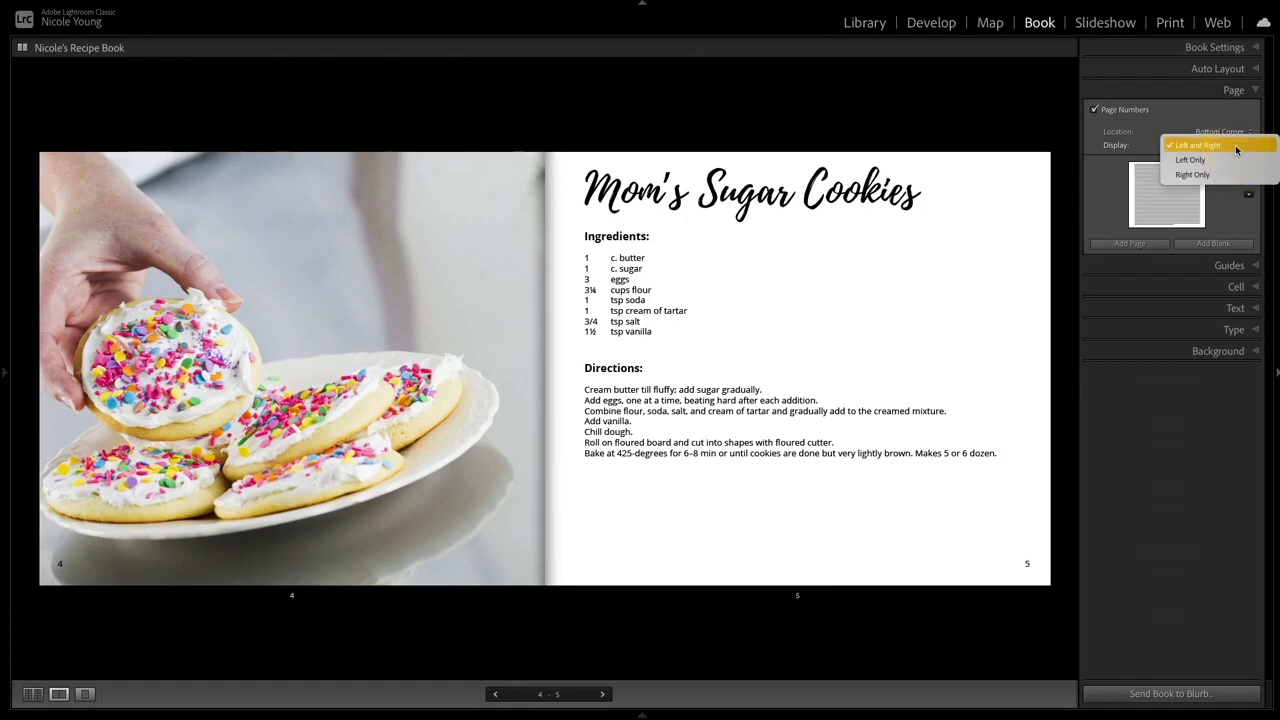
click(1236, 176)
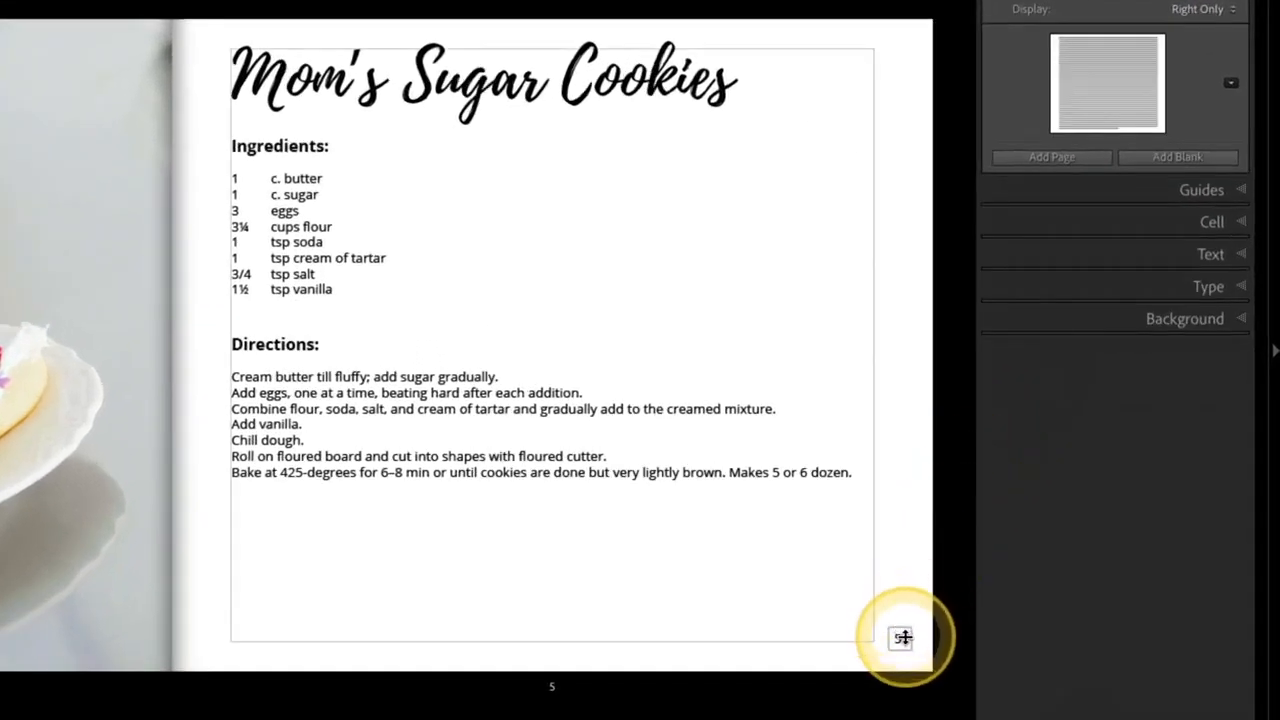
Format the page number on page 5 in the Playlist Script font at 17.7 pt
click(902, 637)
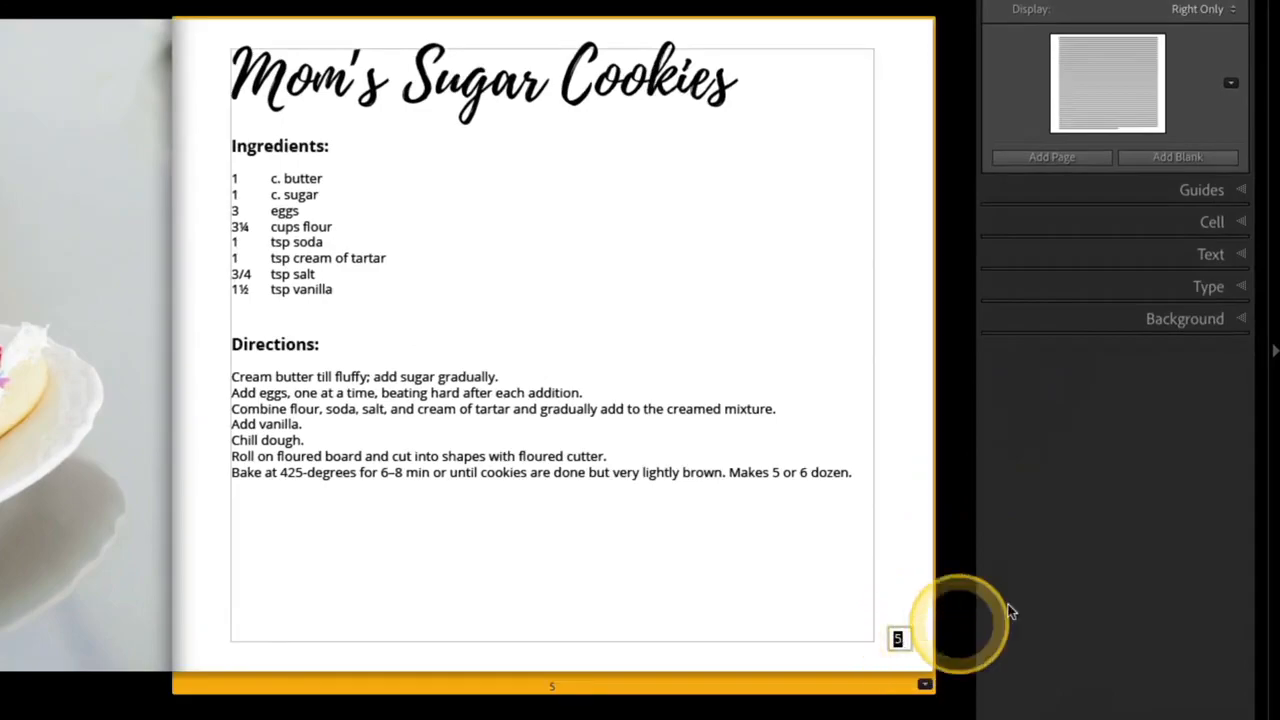
click(1240, 288)
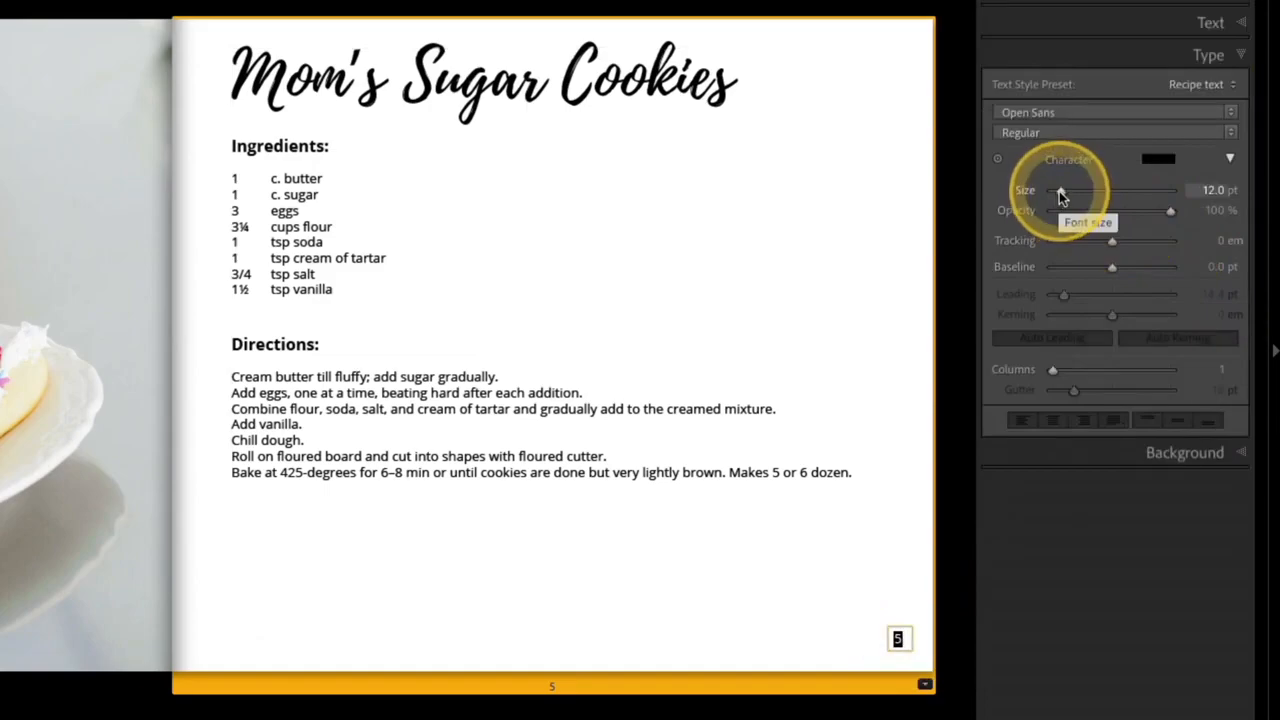
drag(1061, 194, 1063, 195)
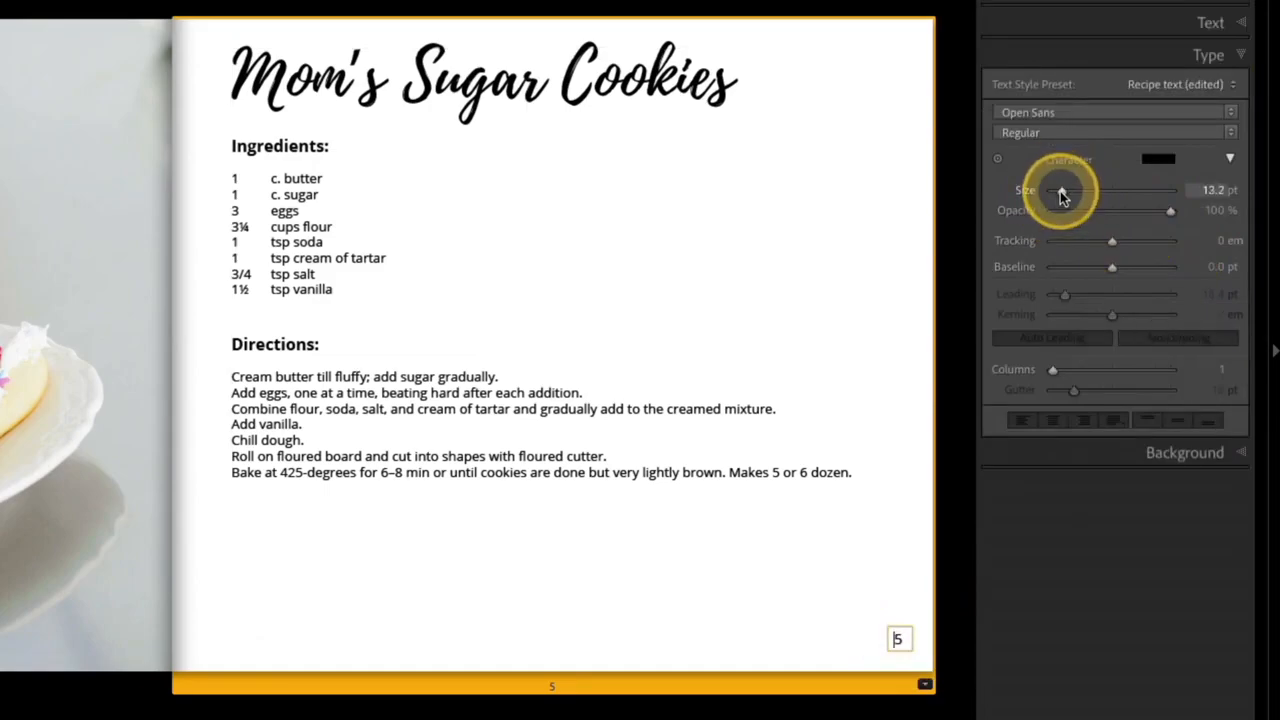
click(1230, 113)
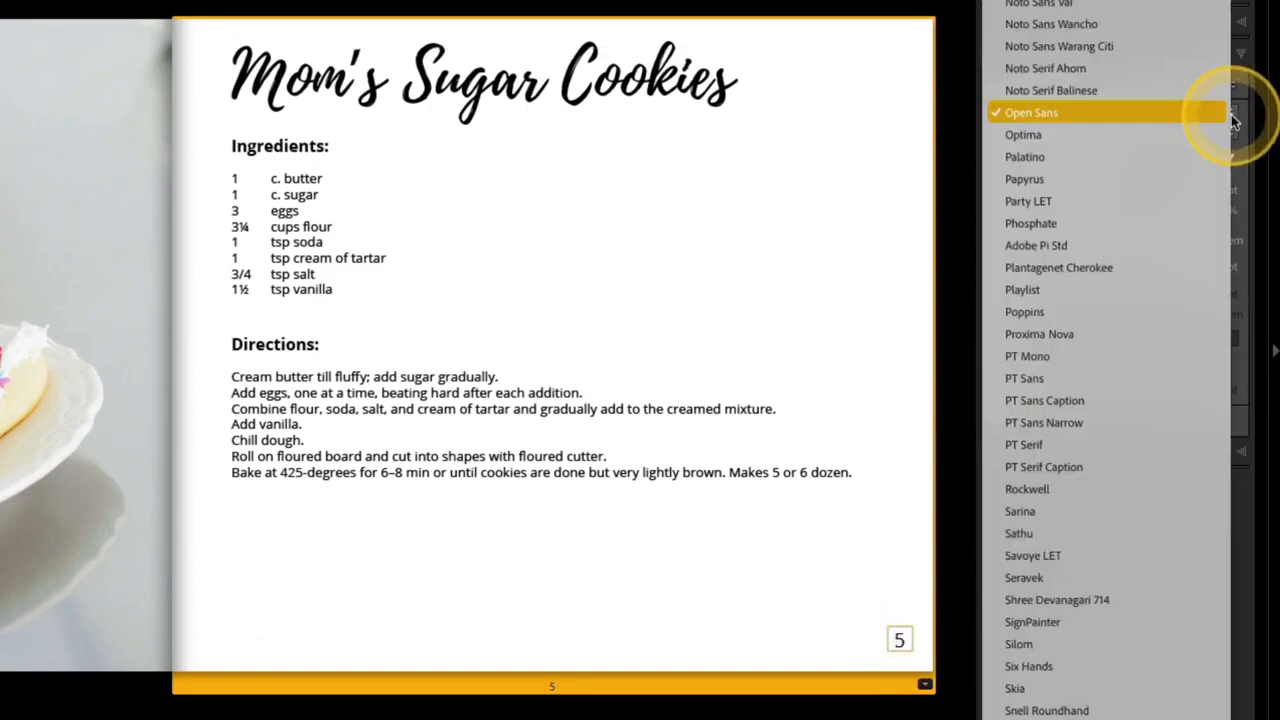
click(1147, 290)
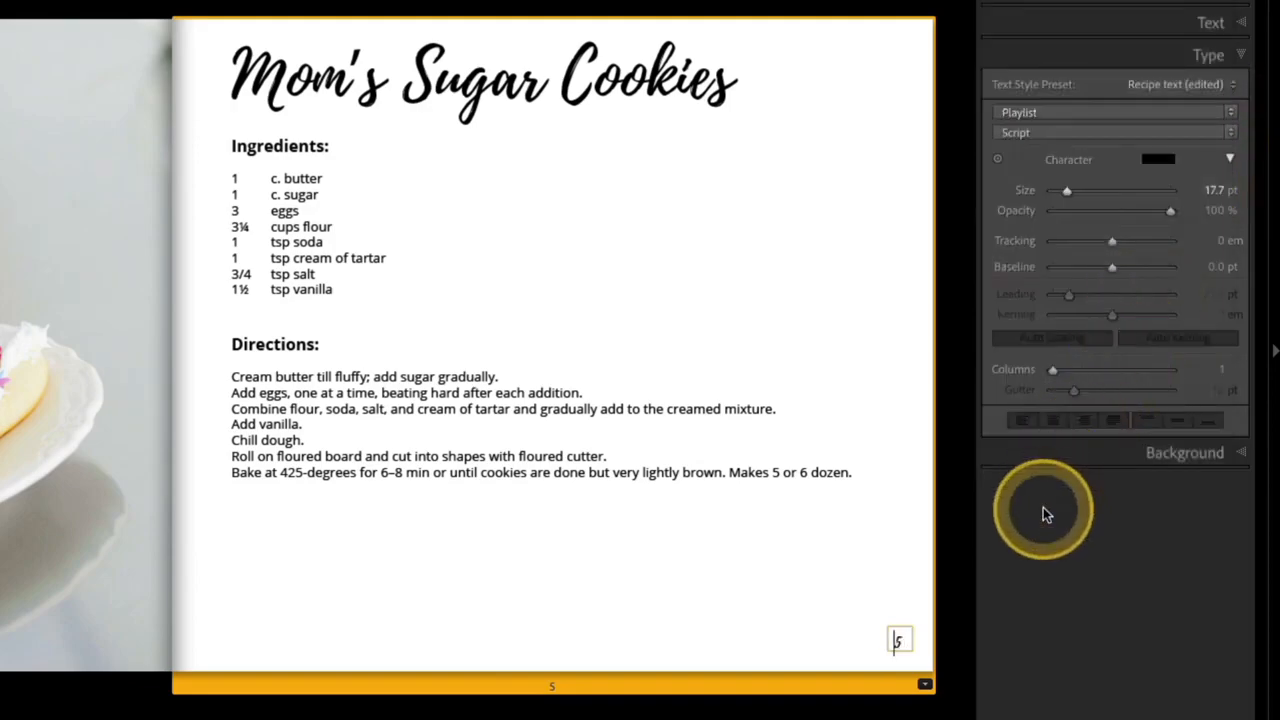
click(961, 495)
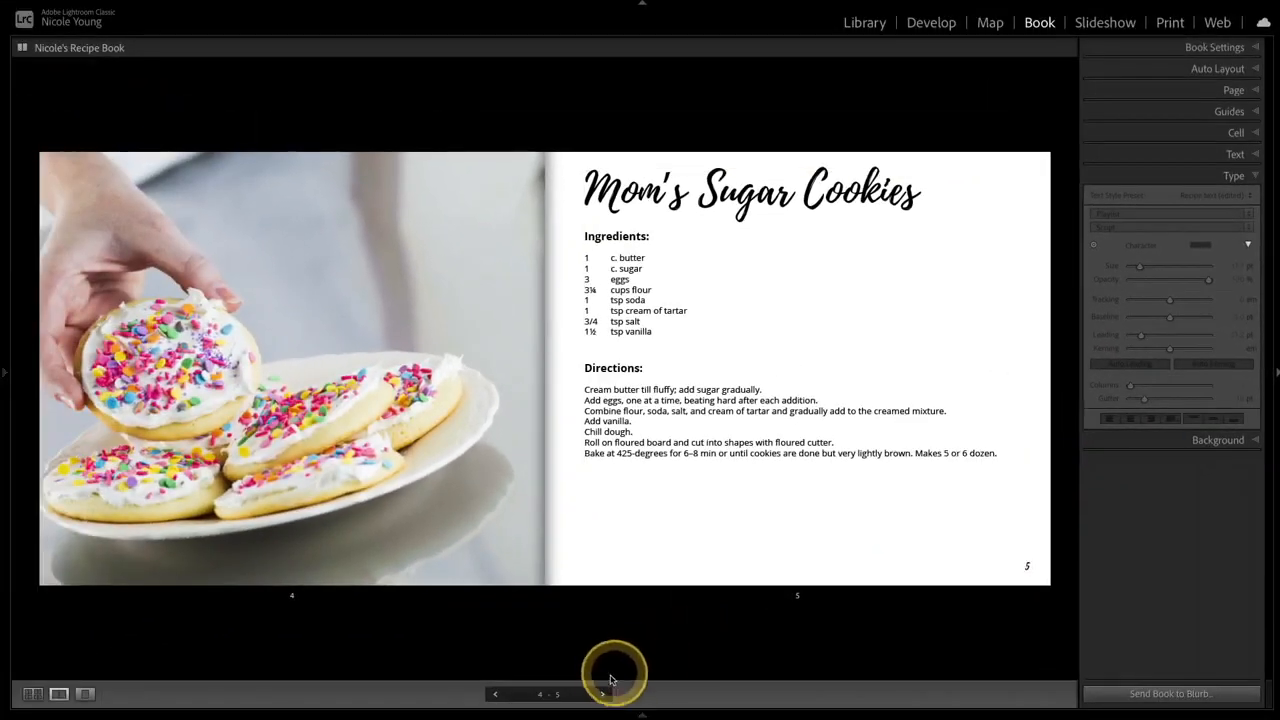
Page forward through the recipe spreads after page 5 to check the page number styling
click(605, 693)
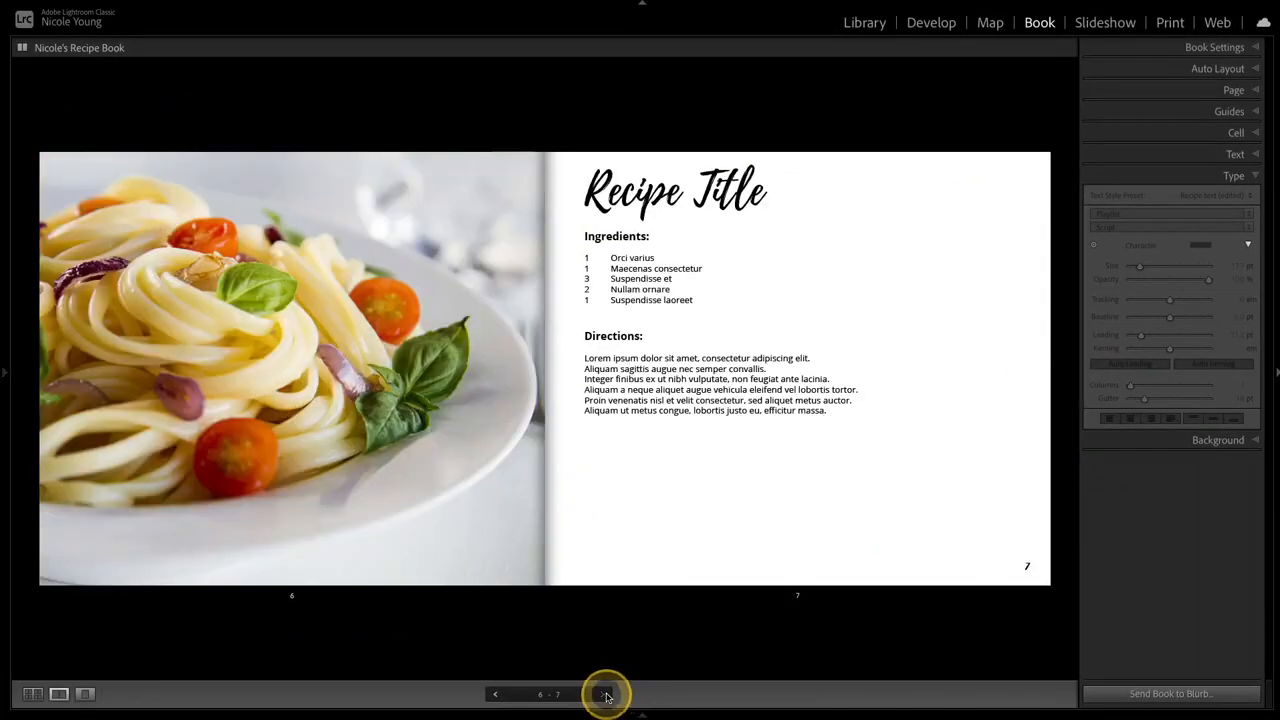
click(606, 694)
click(605, 694)
click(605, 694)
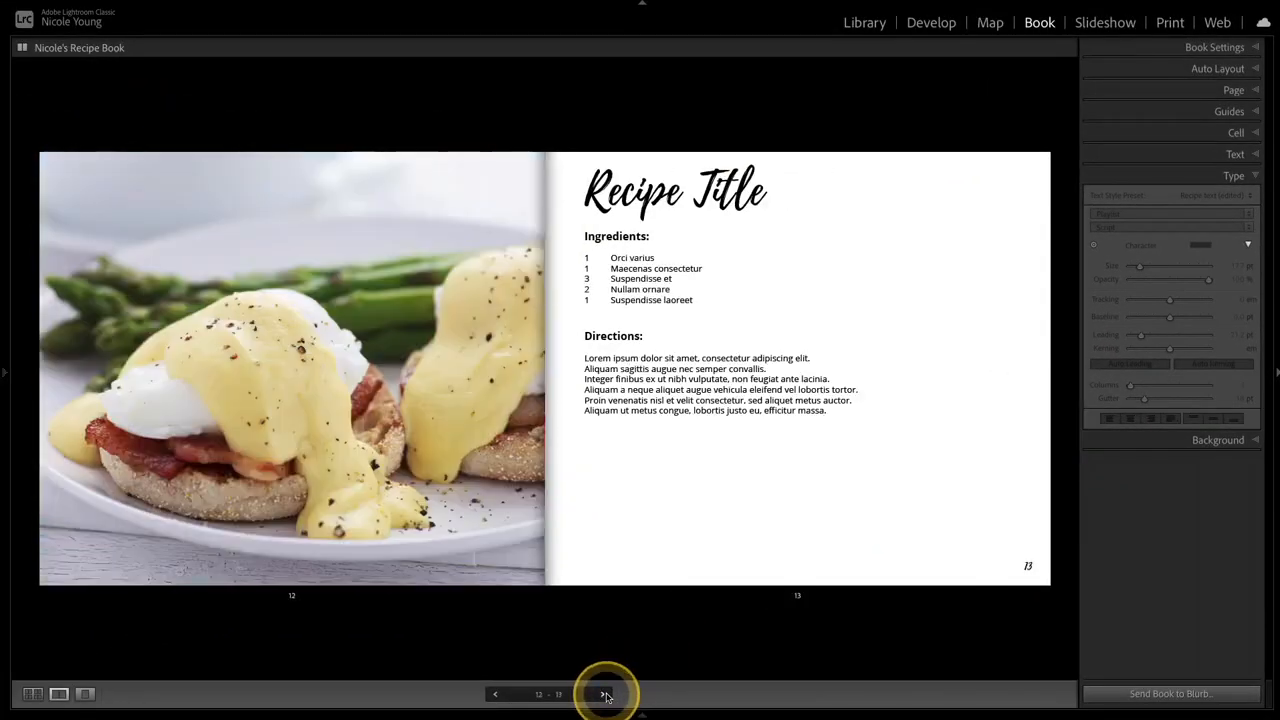
click(605, 694)
click(605, 694)
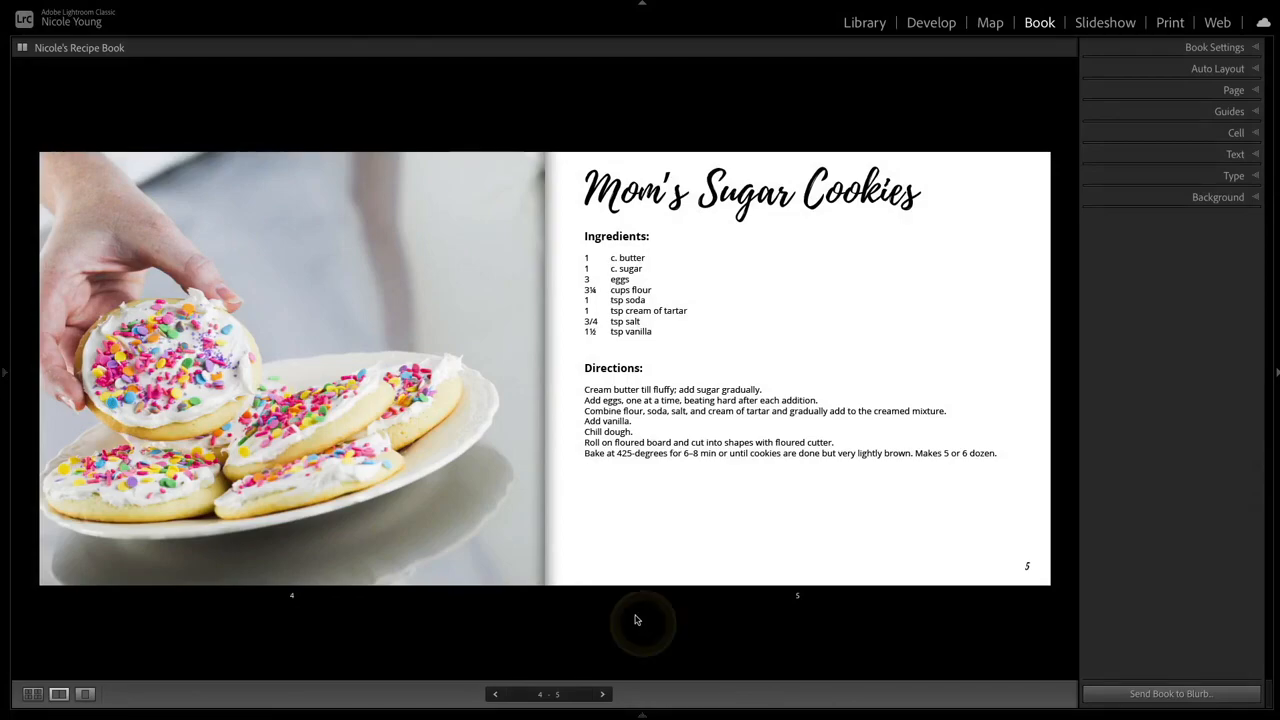
Zoom the sugar cookie photo on page 4 to 33% and reposition it within its cell
click(419, 414)
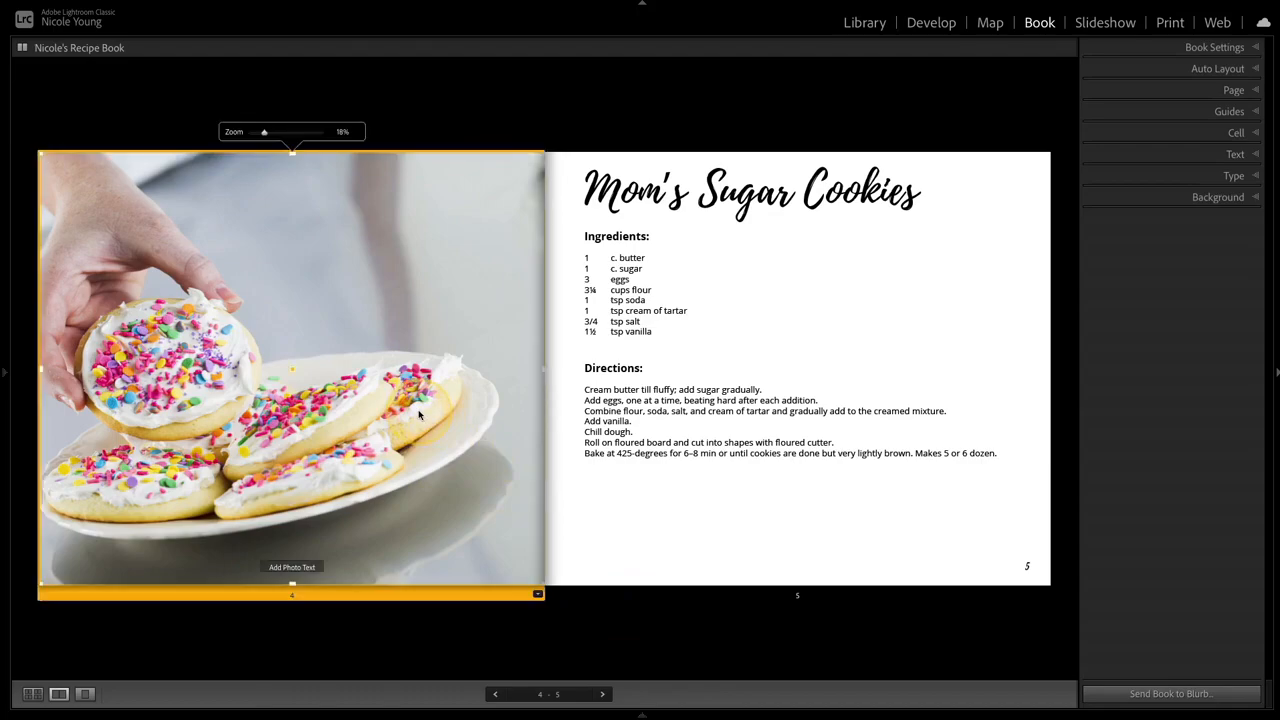
drag(419, 414, 443, 413)
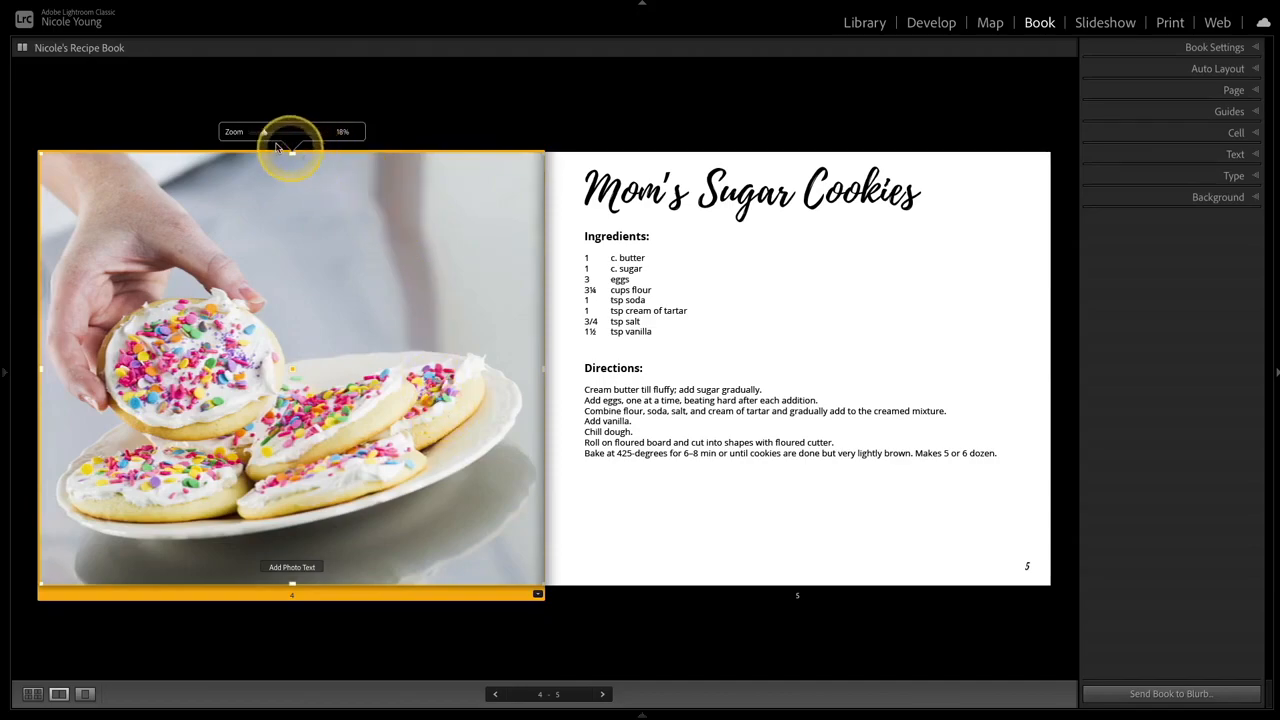
drag(266, 137, 278, 138)
drag(331, 462, 363, 392)
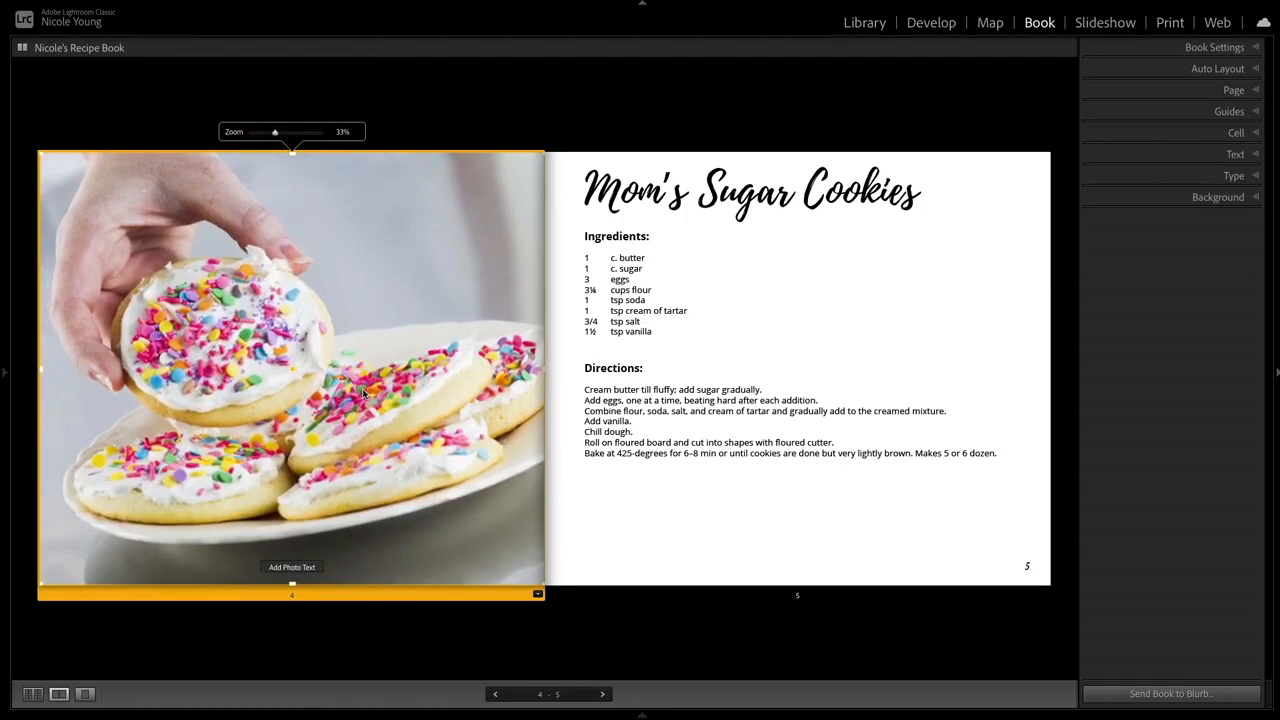
Shift the lamb photo on page 20 upward in its cell, zoom it to 33%, and nudge it slightly left
click(605, 693)
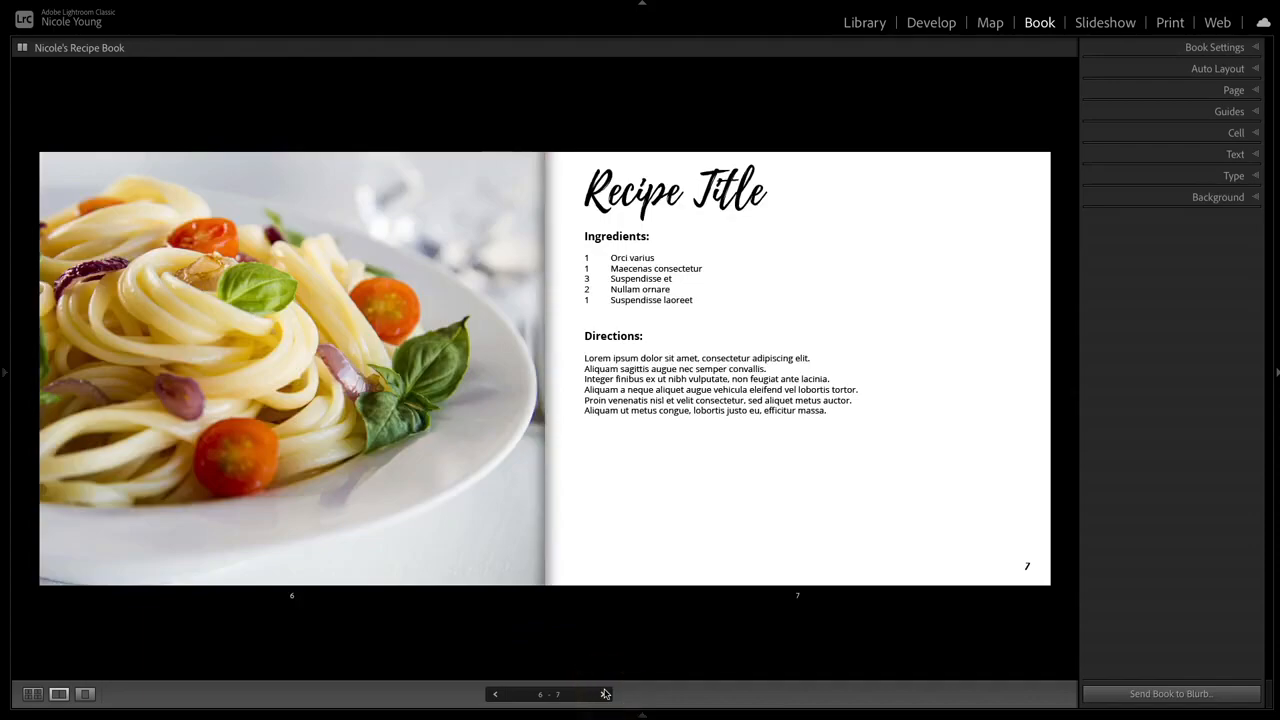
click(605, 693)
click(605, 693)
click(605, 693)
click(605, 693)
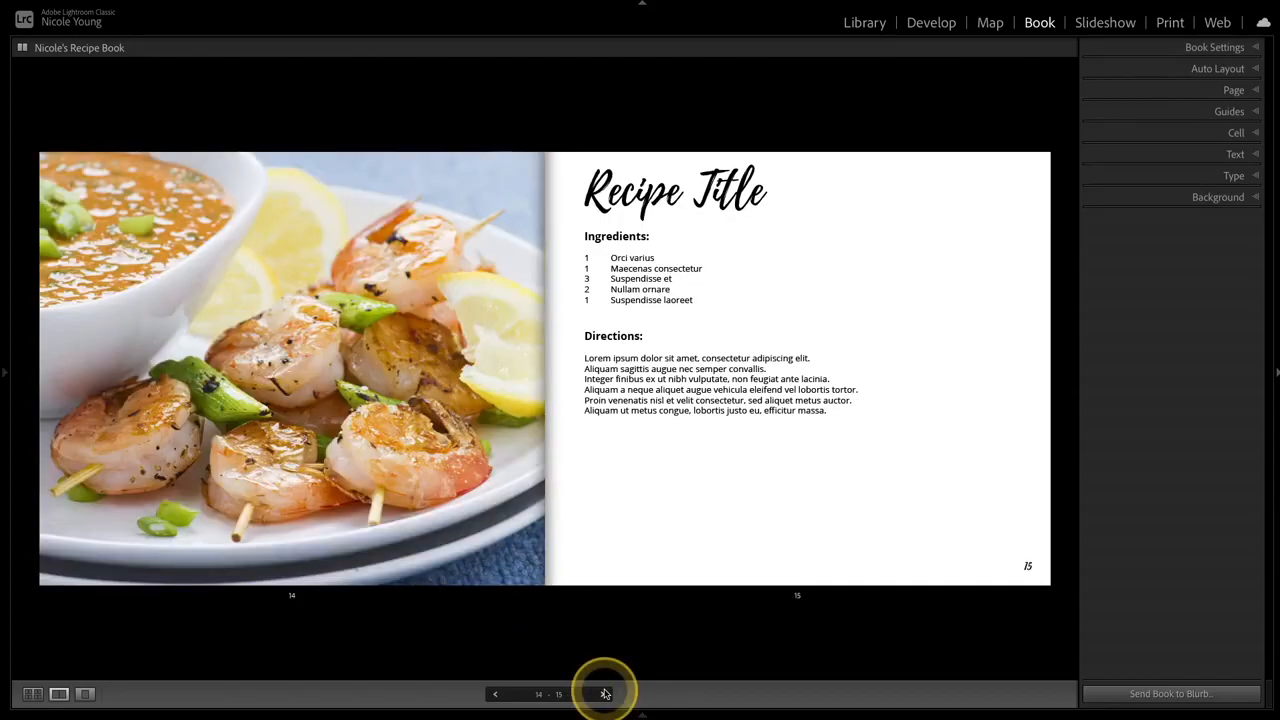
click(605, 693)
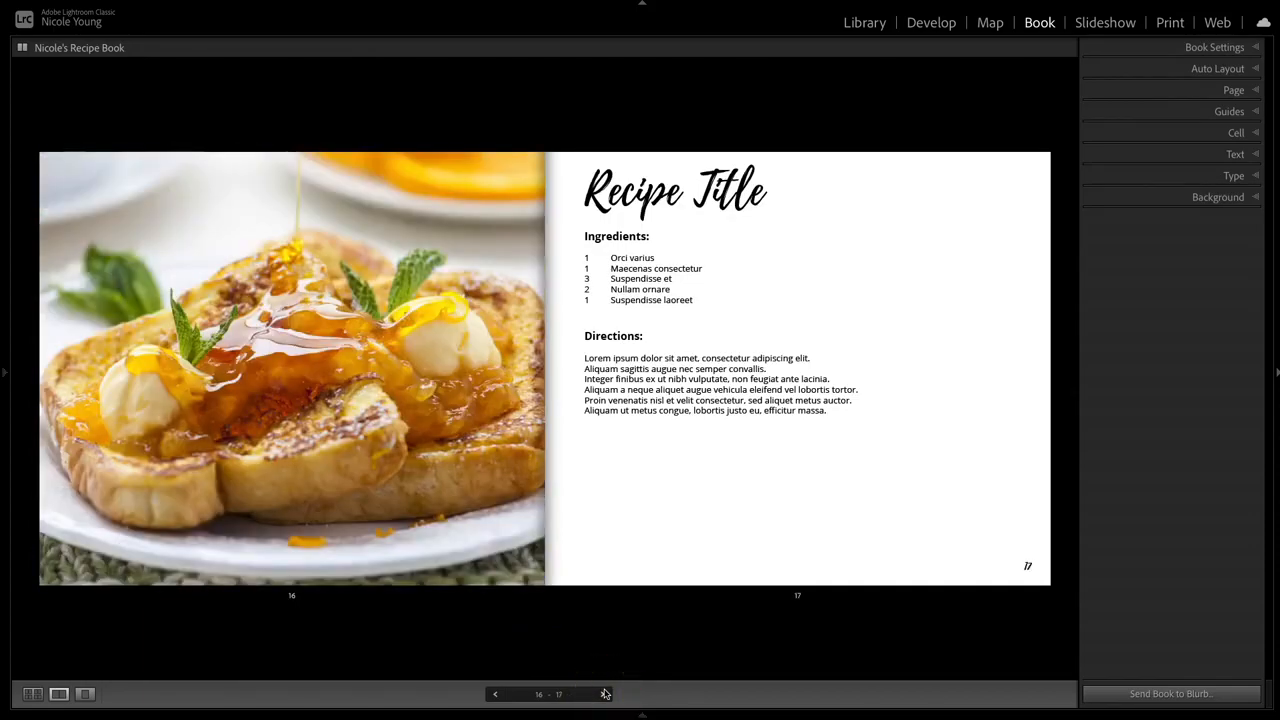
click(605, 693)
click(605, 693)
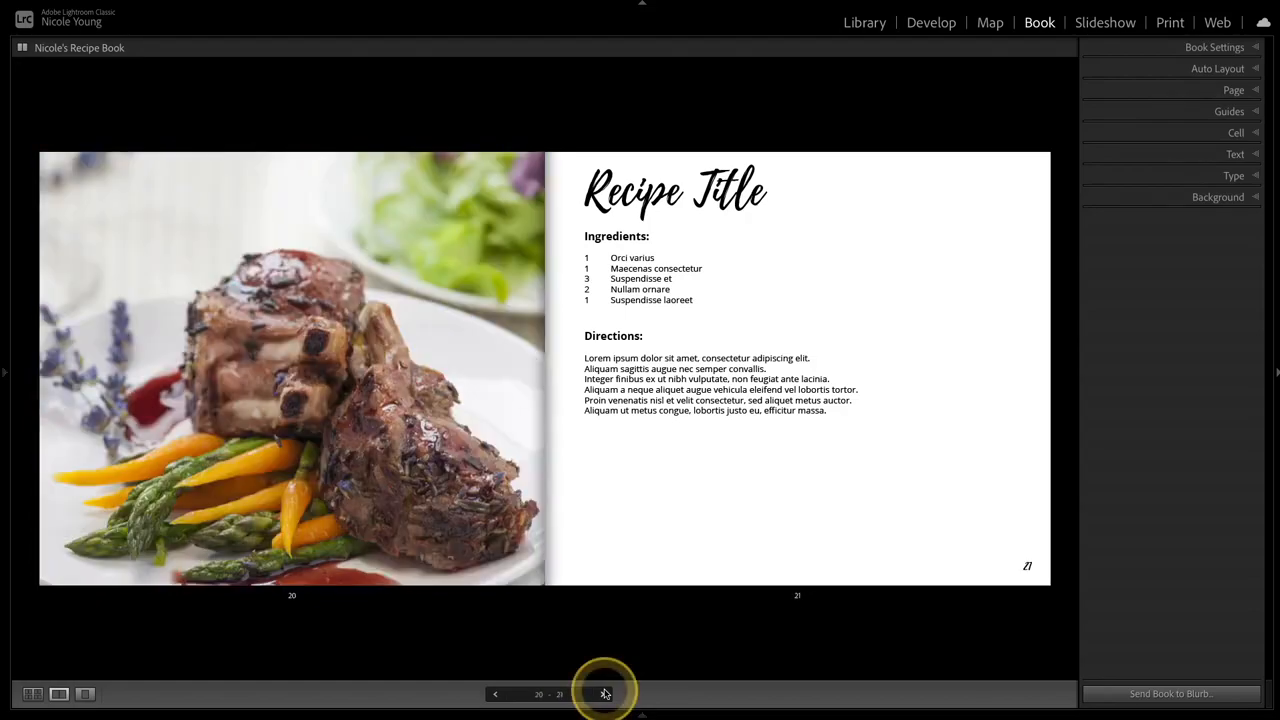
click(400, 443)
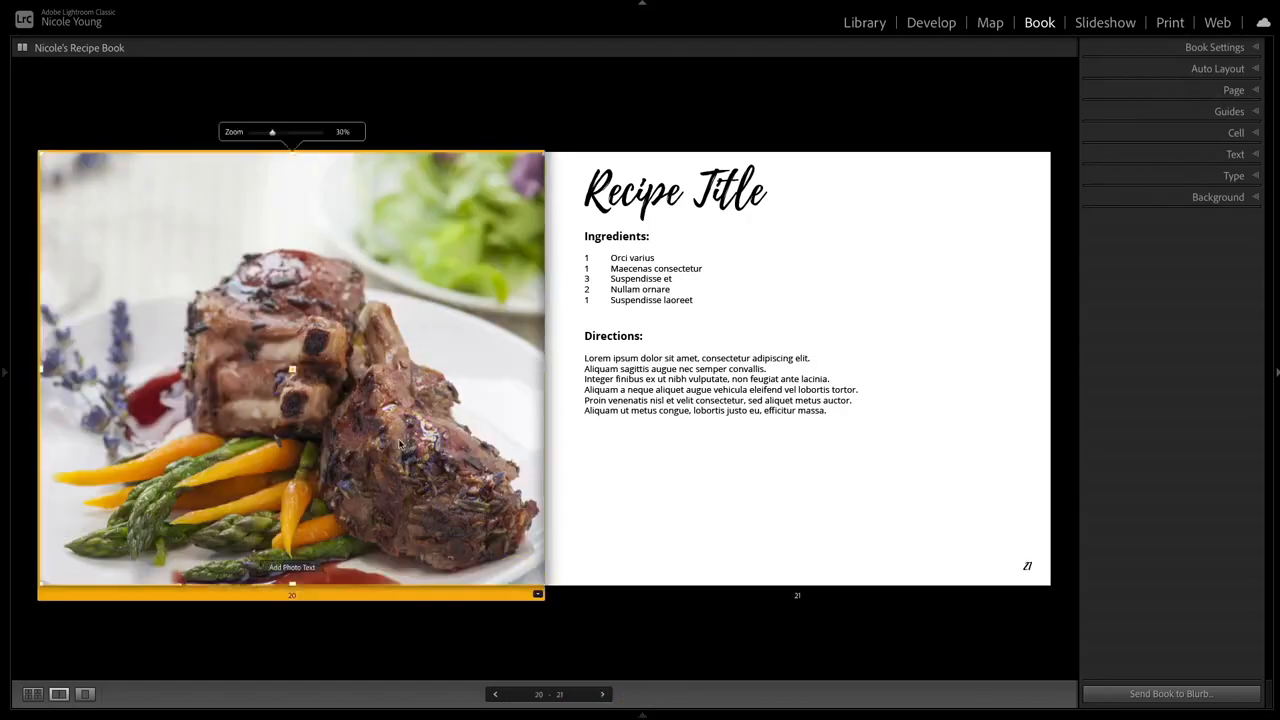
drag(400, 443, 398, 384)
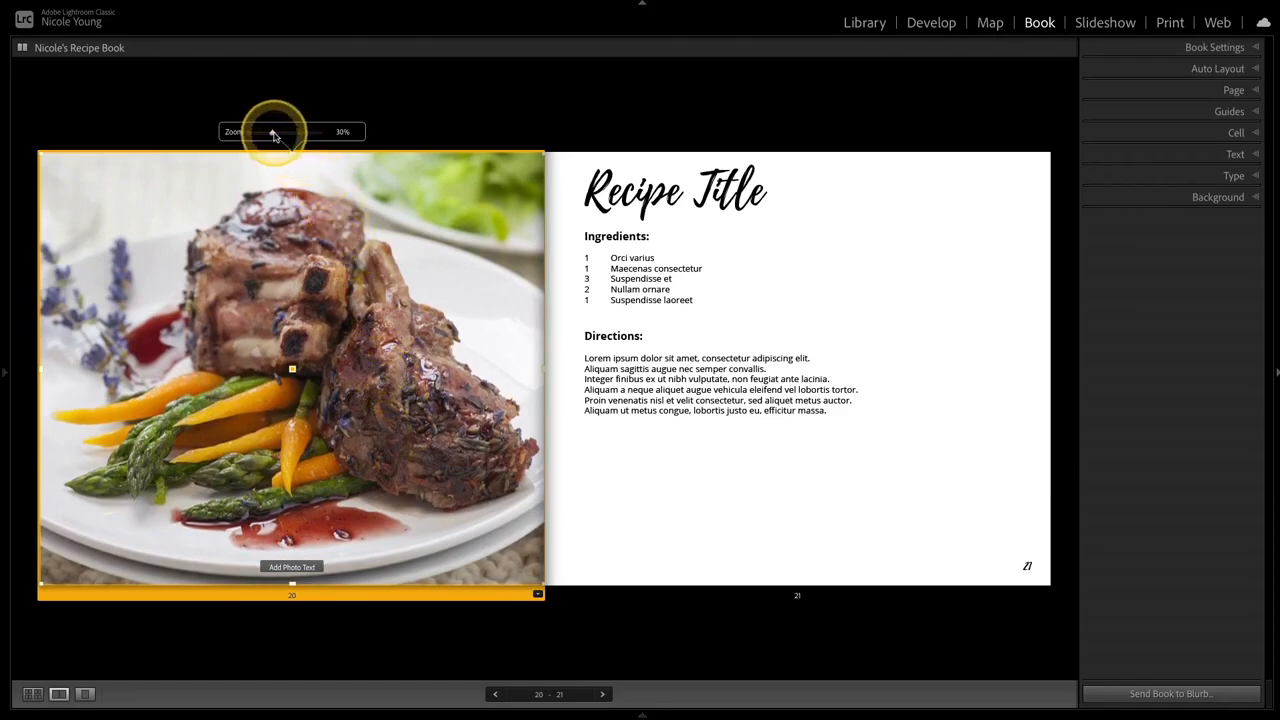
drag(274, 134, 277, 131)
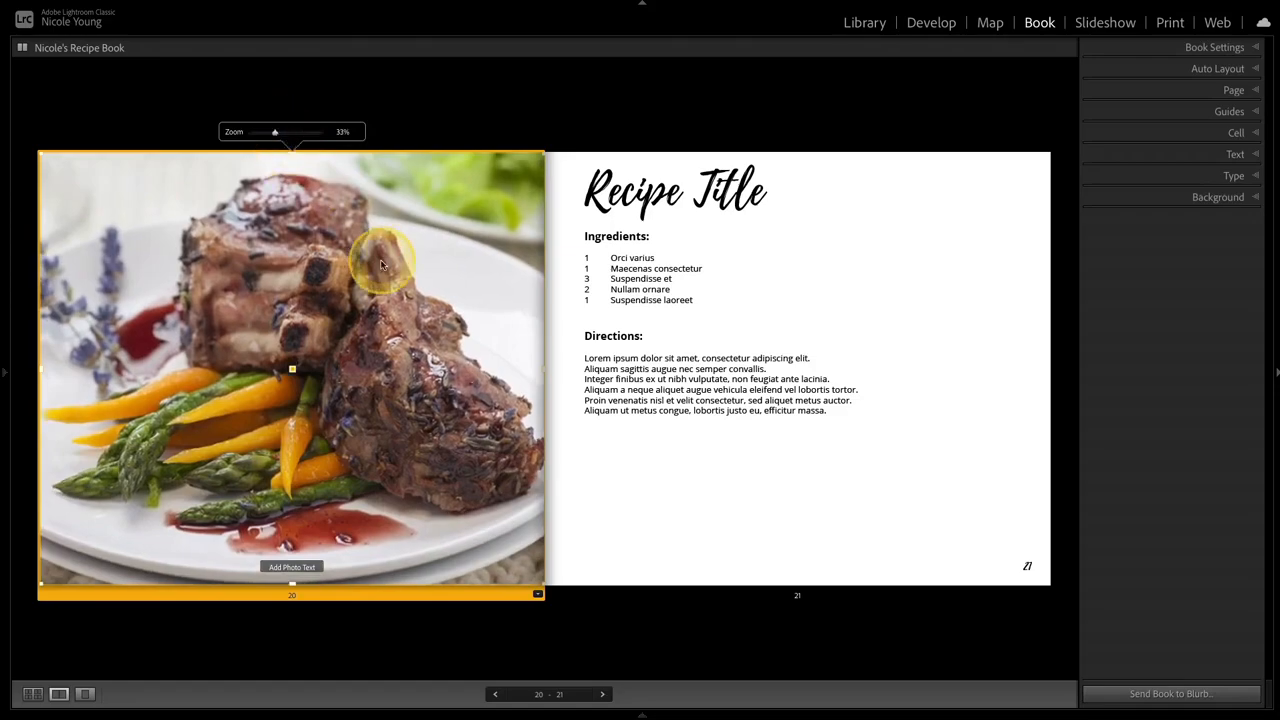
drag(370, 265, 355, 267)
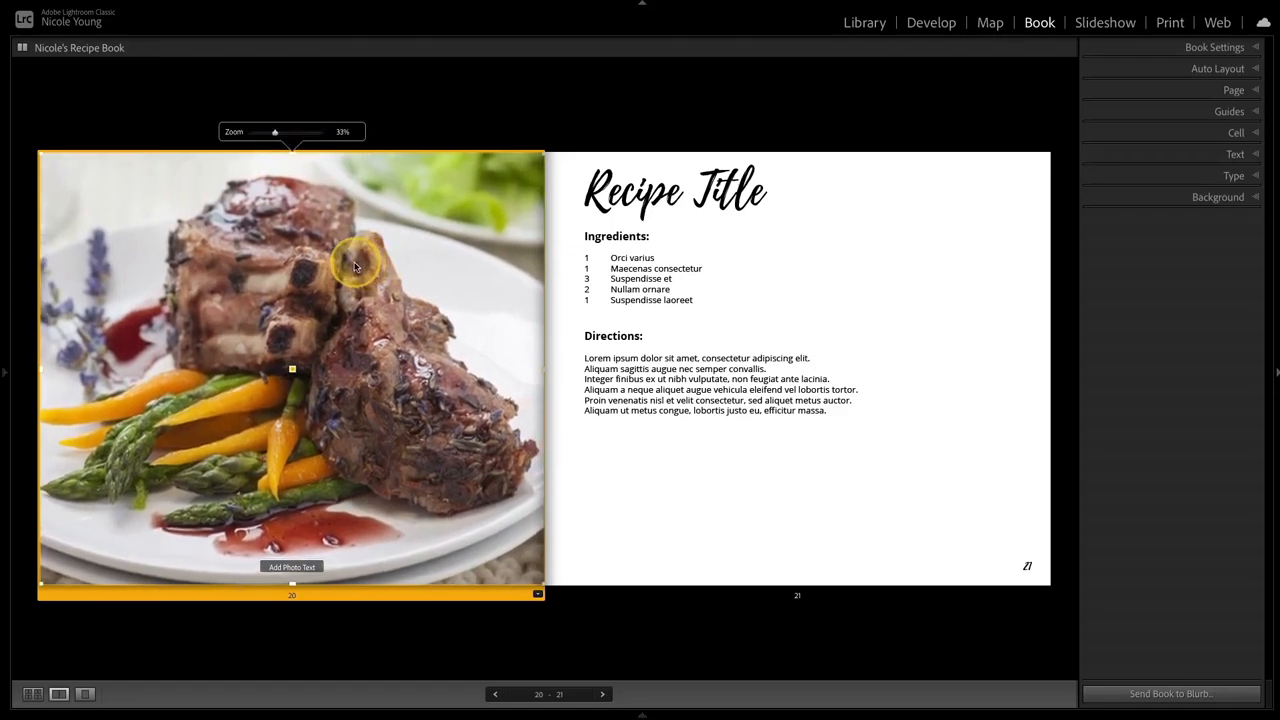
Reposition the skillet casserole photo on page 26 higher within its cell
click(602, 694)
click(603, 694)
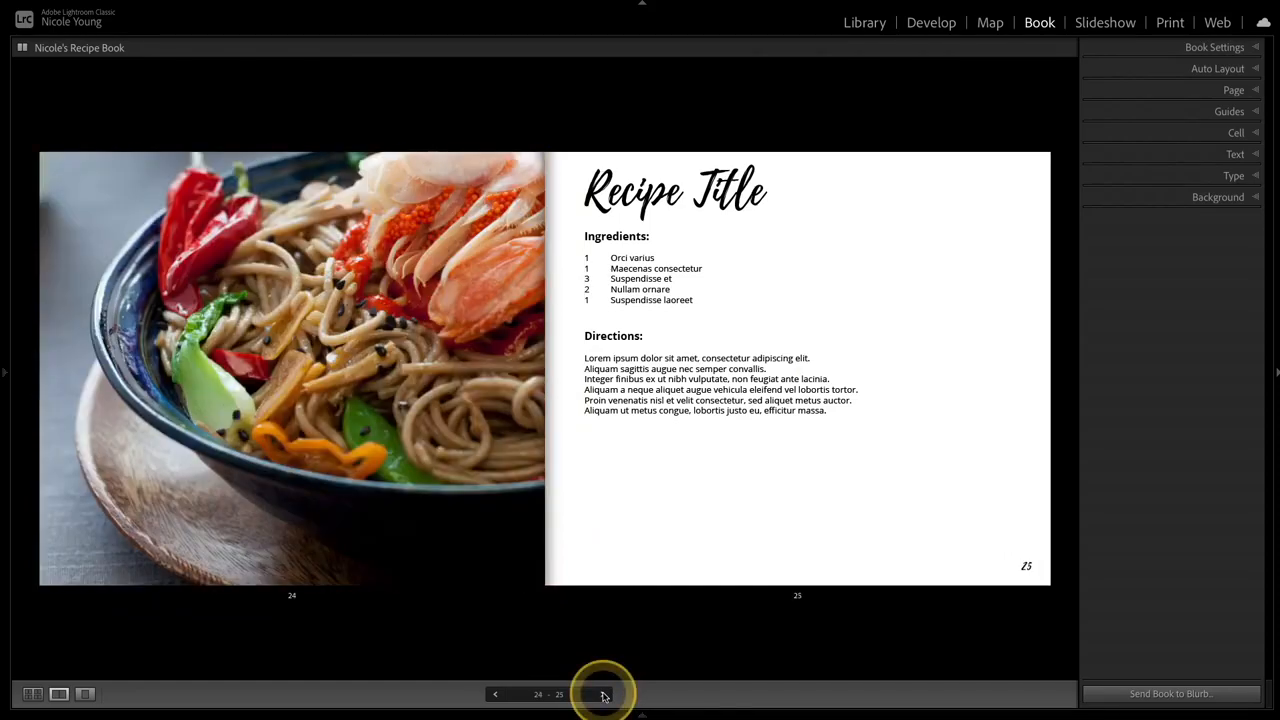
click(603, 694)
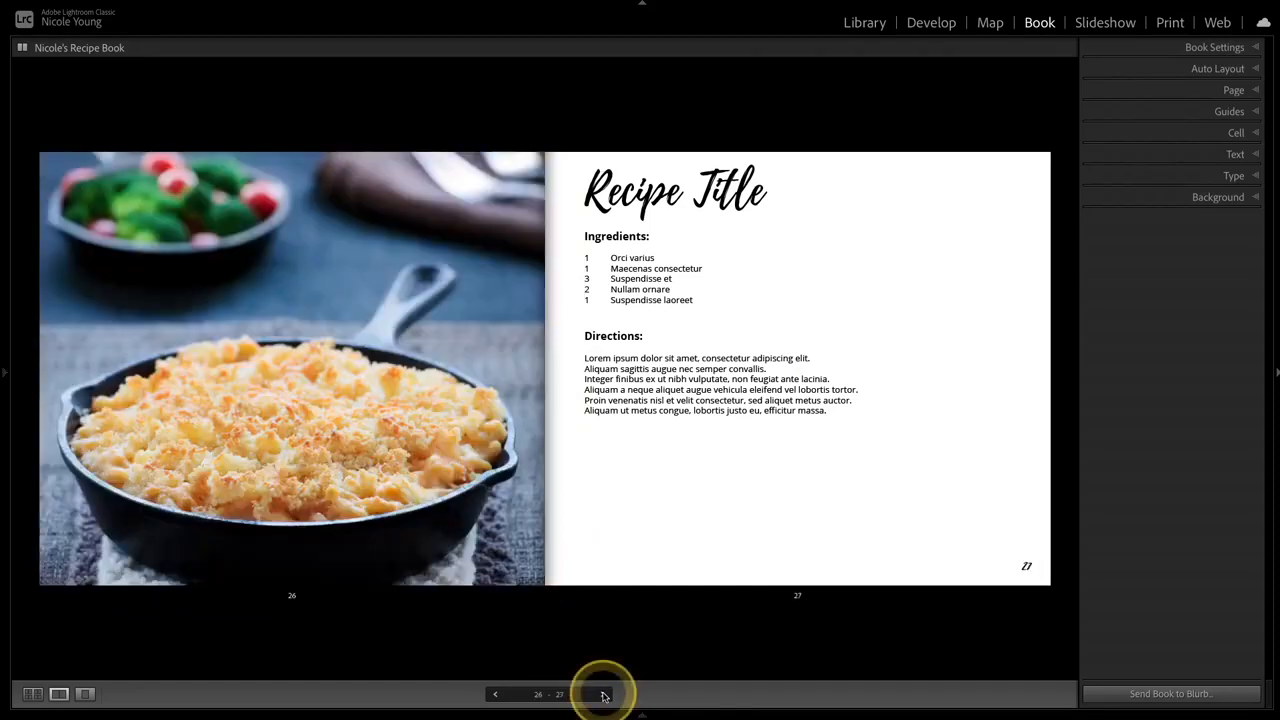
click(401, 455)
drag(401, 438, 399, 384)
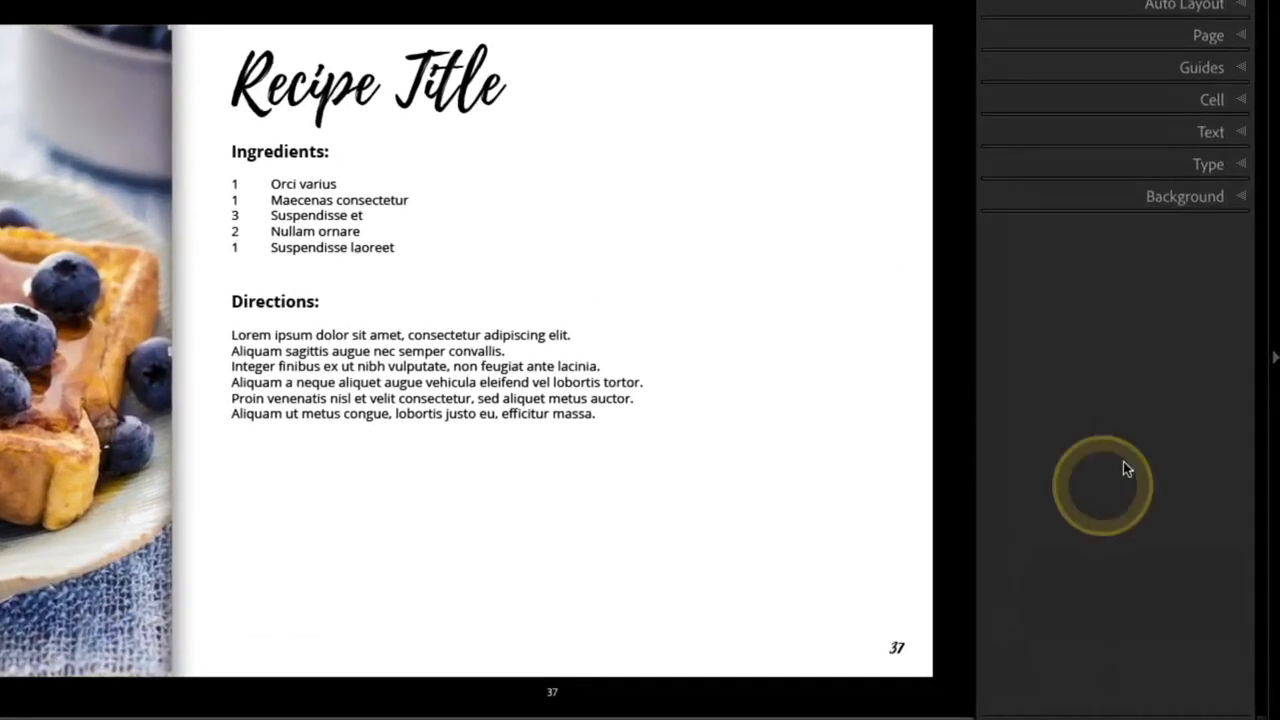
Set the blueberry French toast photo as page 37's background graphic at 23% opacity
click(1243, 199)
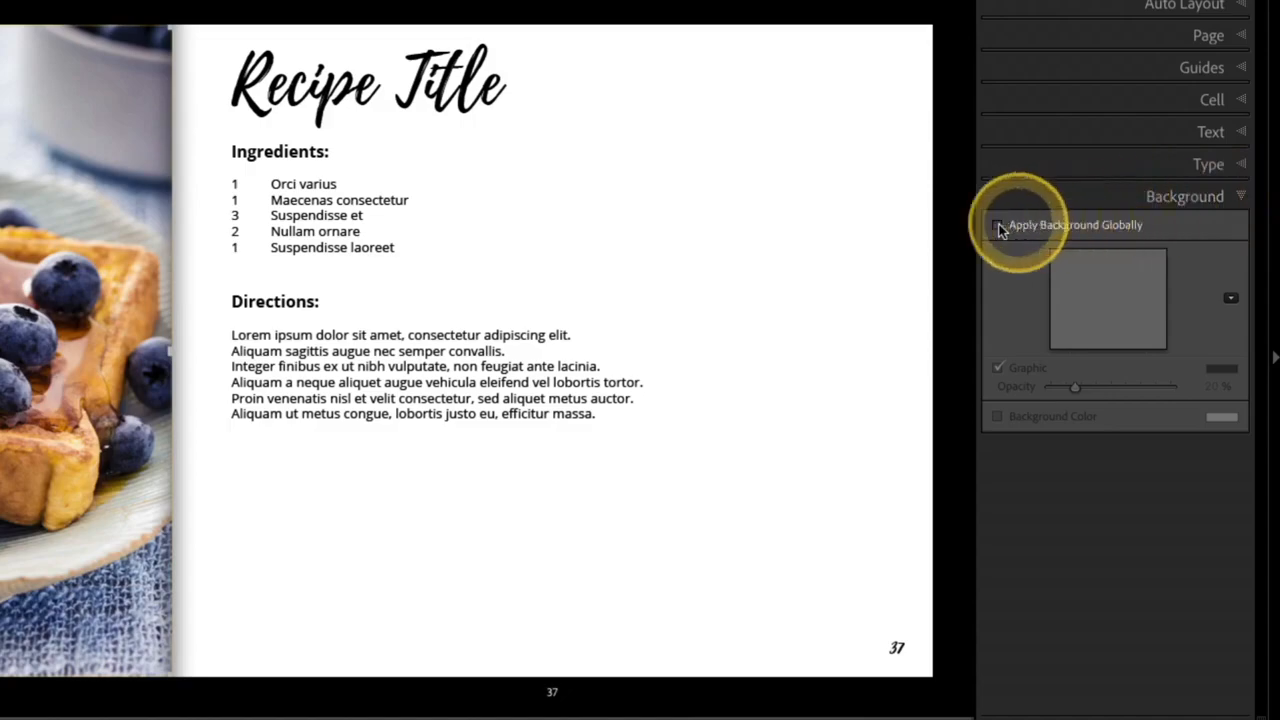
click(925, 238)
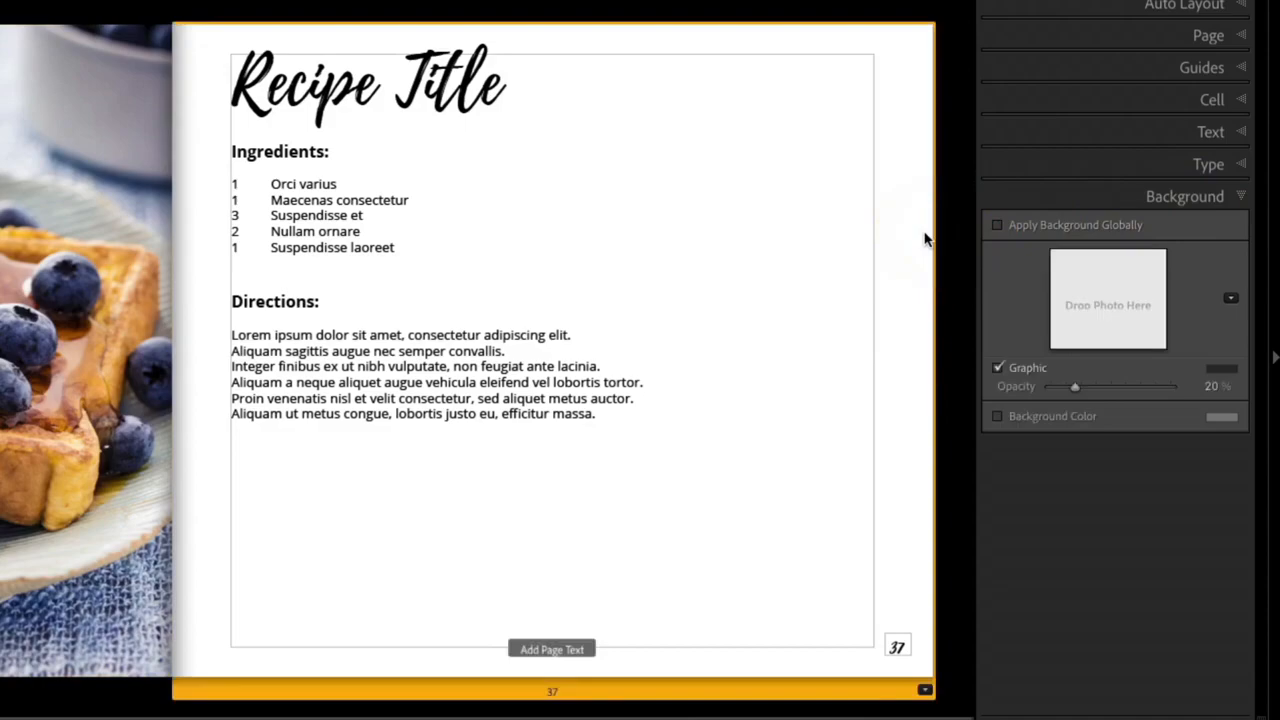
click(1110, 298)
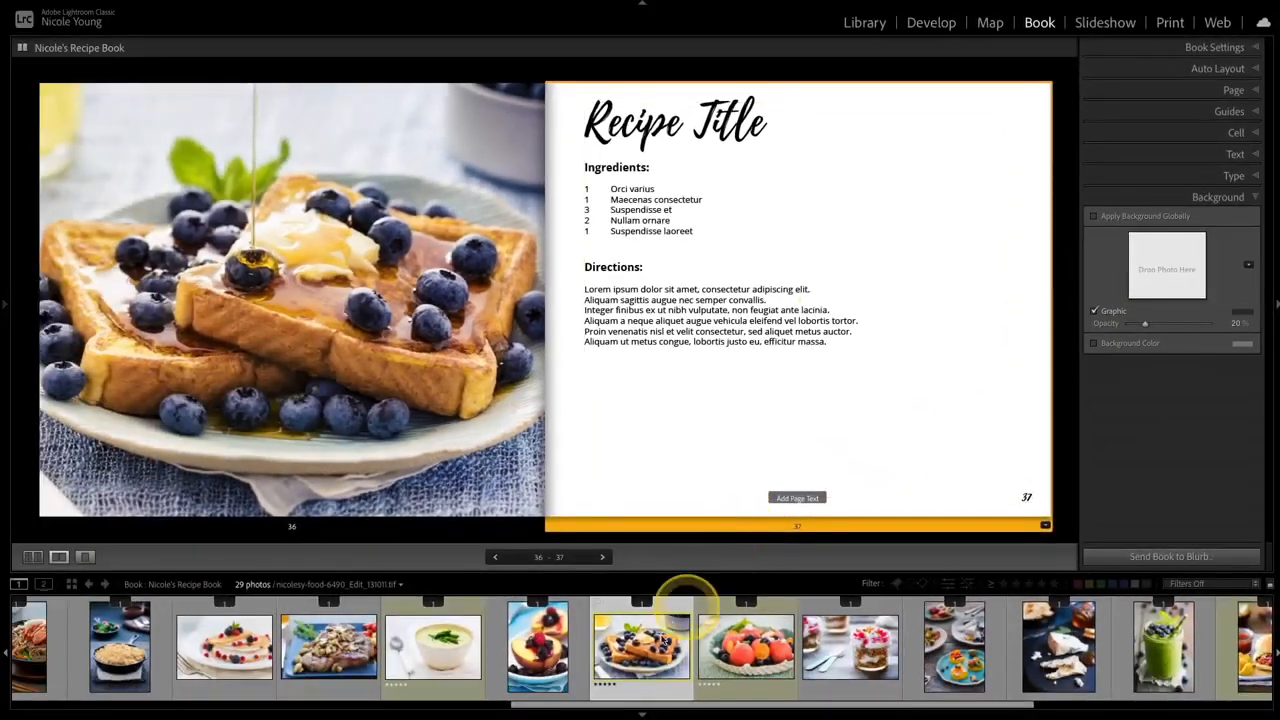
drag(649, 647, 1153, 286)
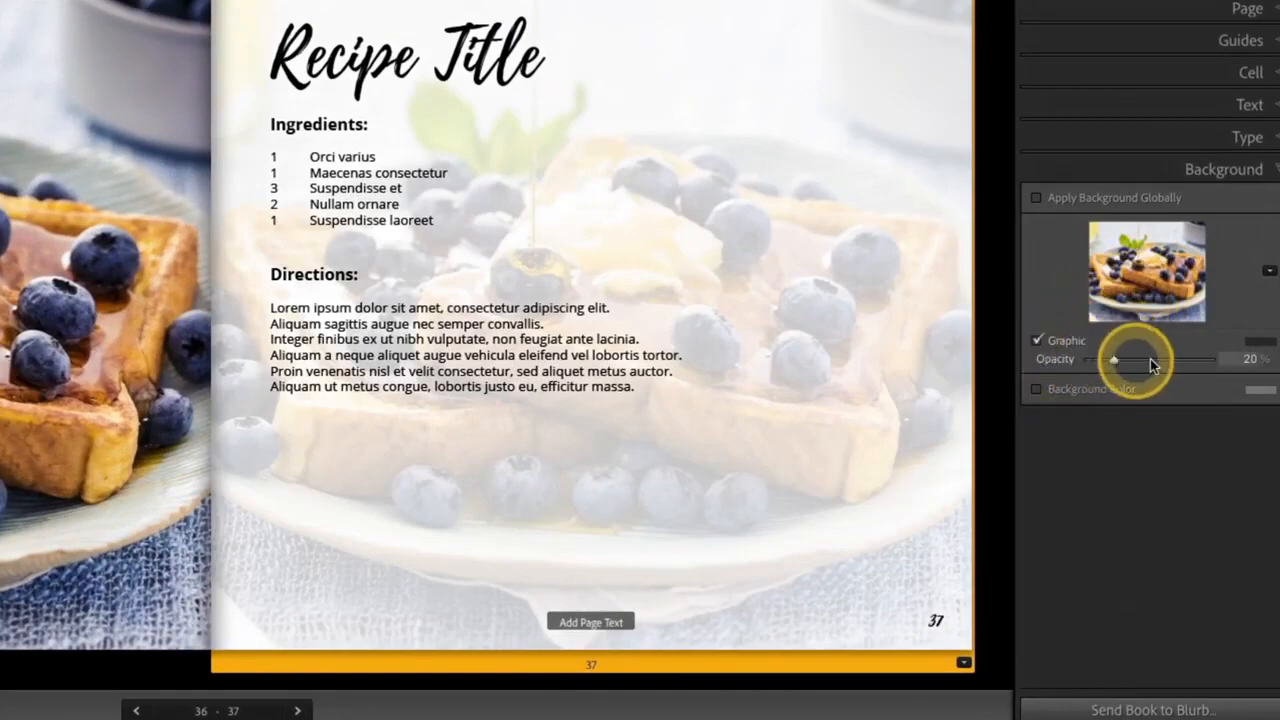
drag(1152, 365, 1118, 360)
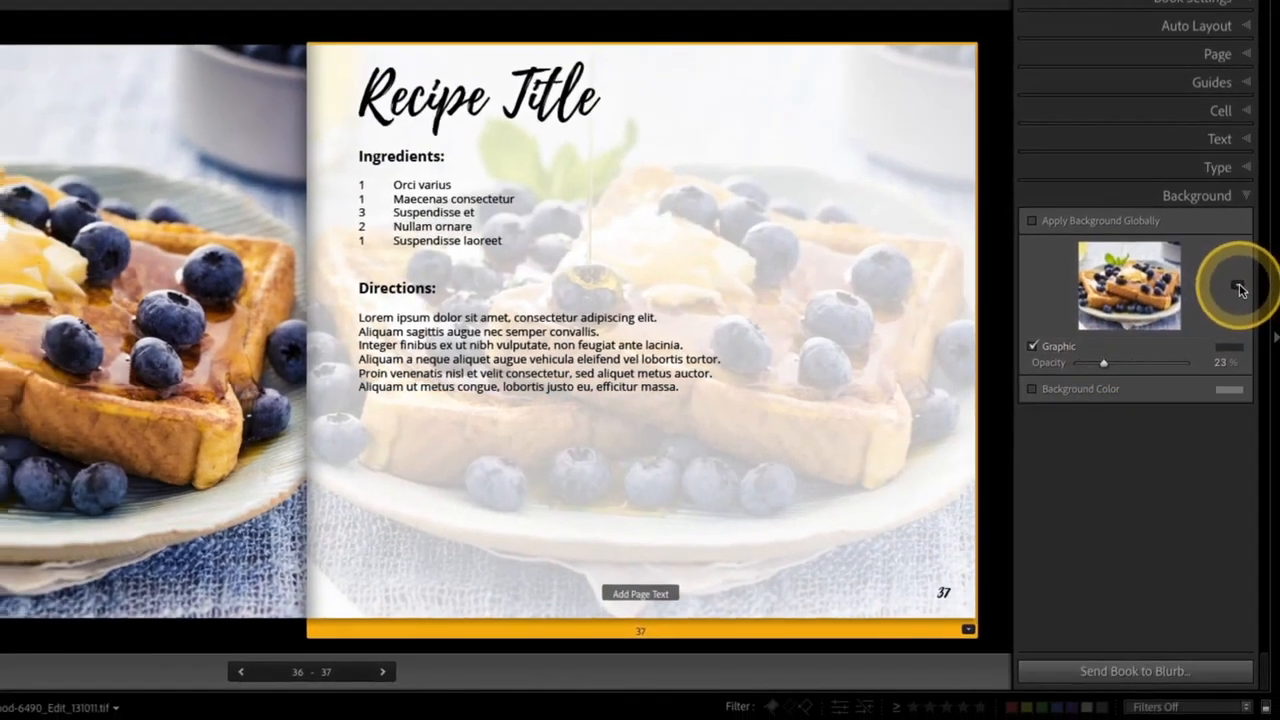
Replace page 37's background with the Wedding graphic that has a vertical scrollwork border, and set its opacity to 17%
click(1269, 270)
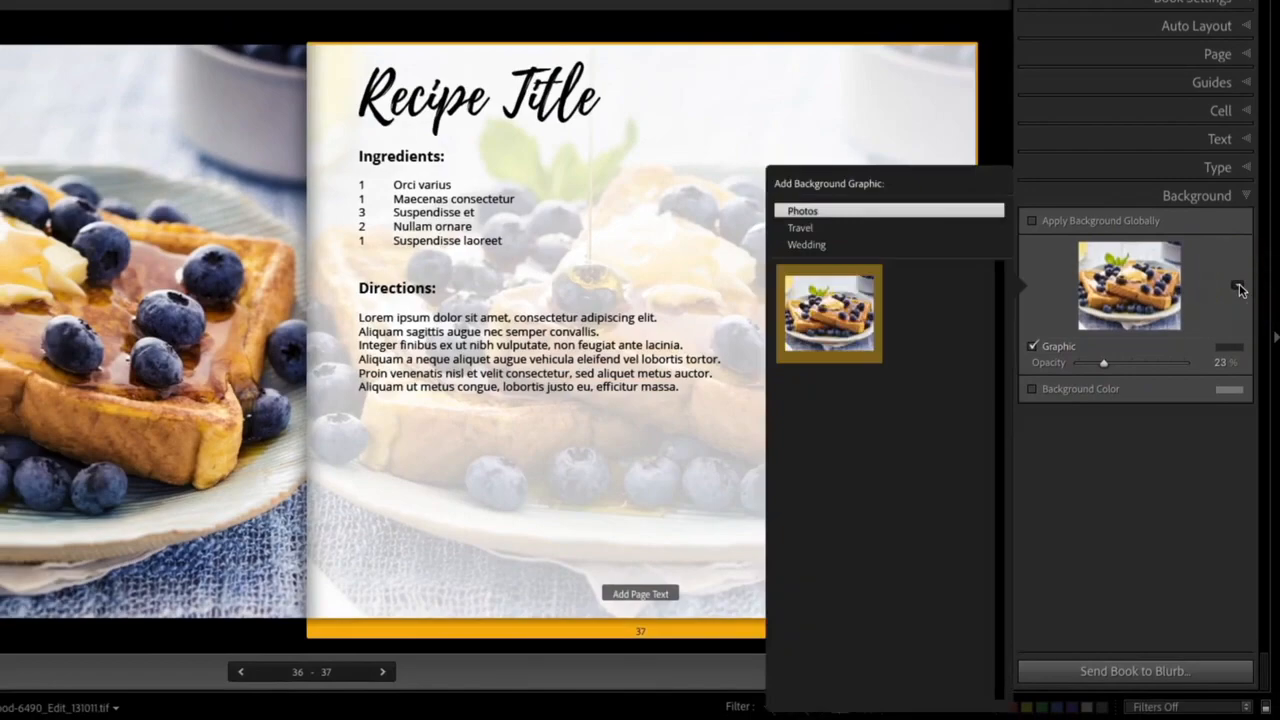
click(958, 230)
scroll(900, 300, down, 3)
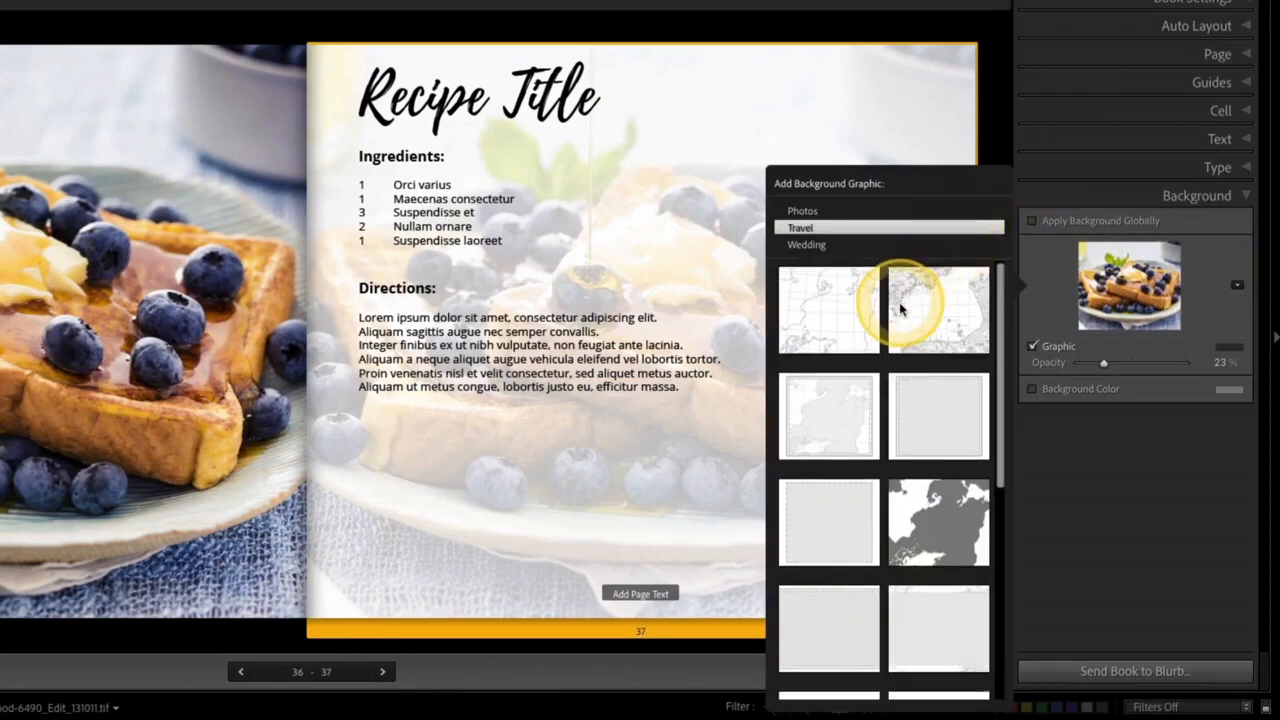
scroll(900, 308, down, 2)
click(849, 244)
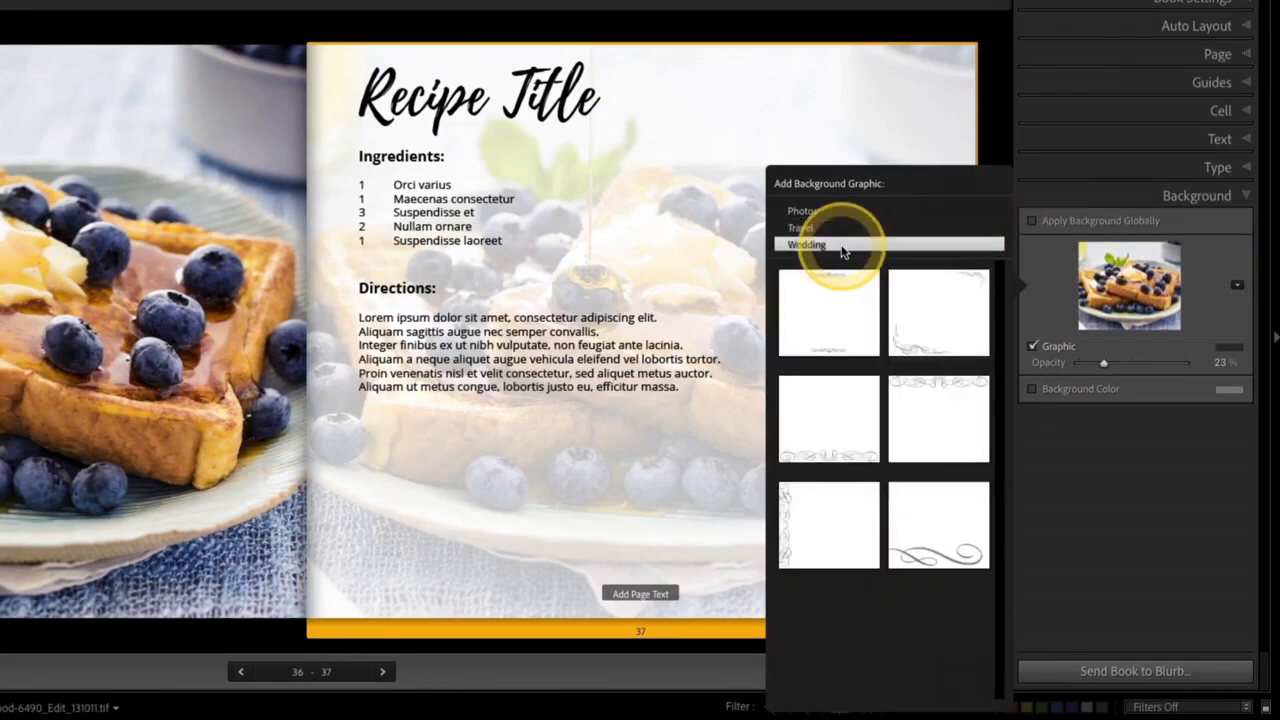
click(820, 515)
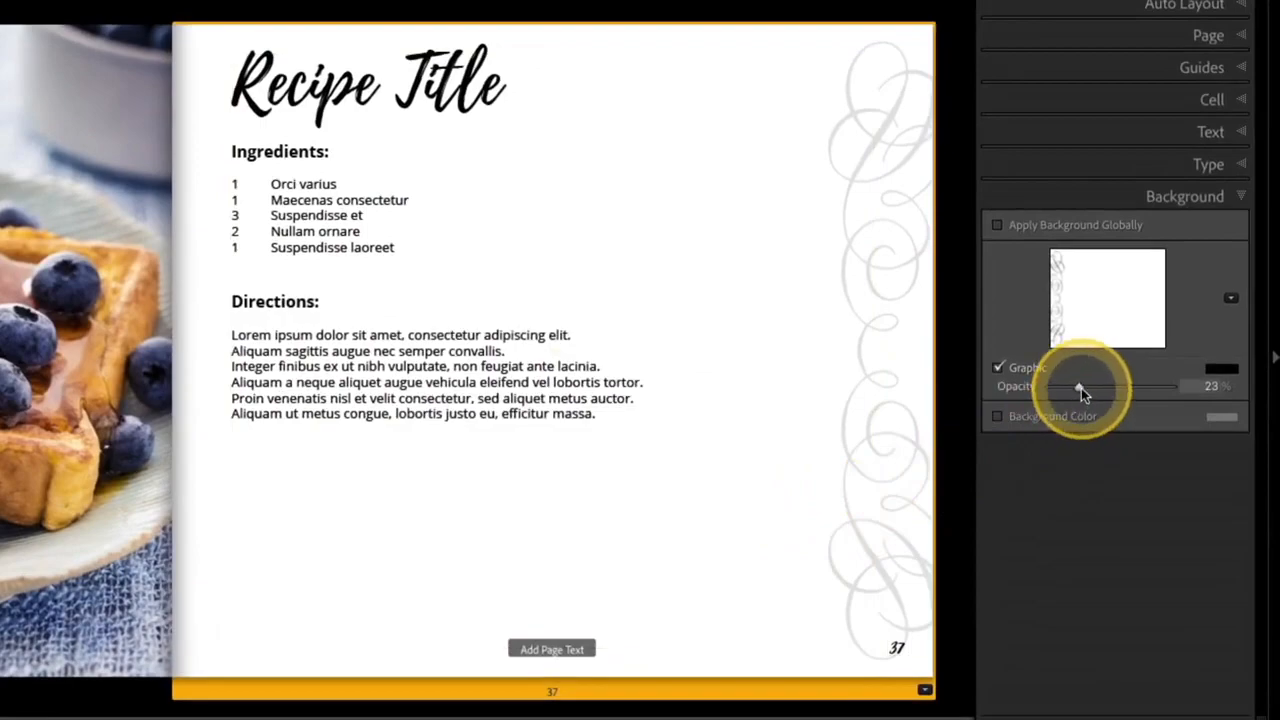
drag(1081, 388, 1063, 387)
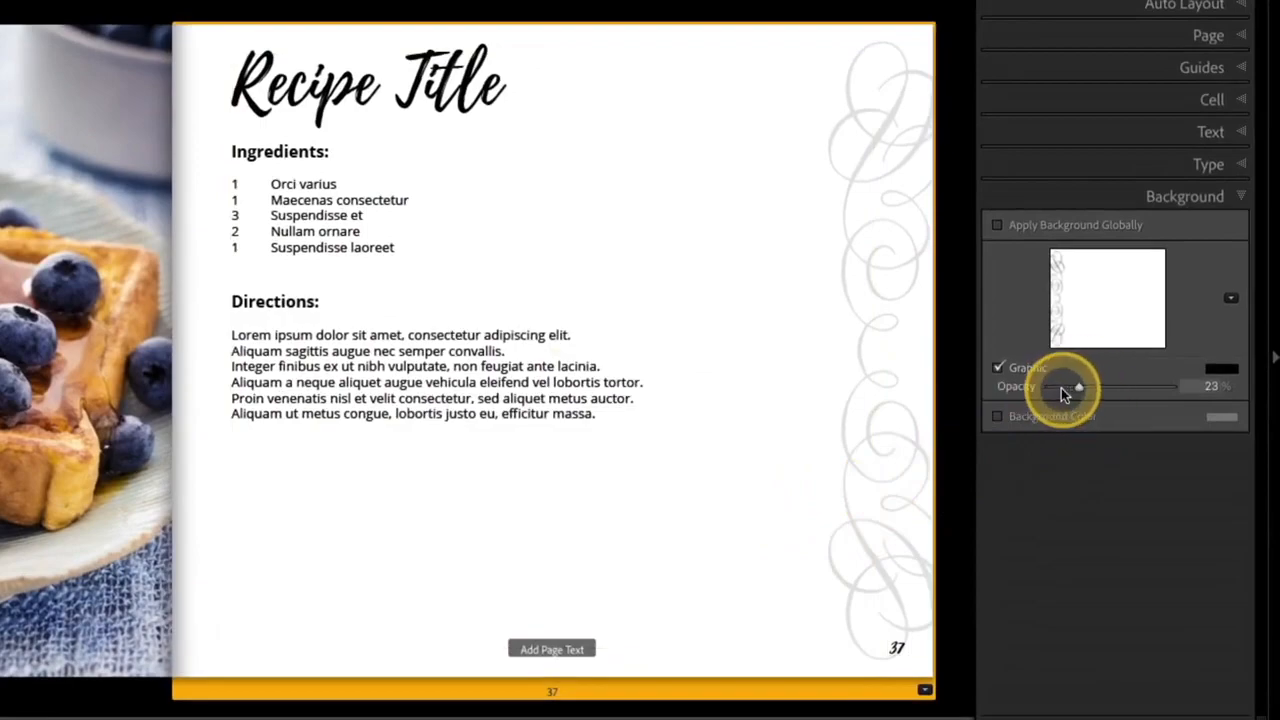
Recolor page 37's scrollwork background graphic to teal, after trying pink, blue and green
click(1222, 370)
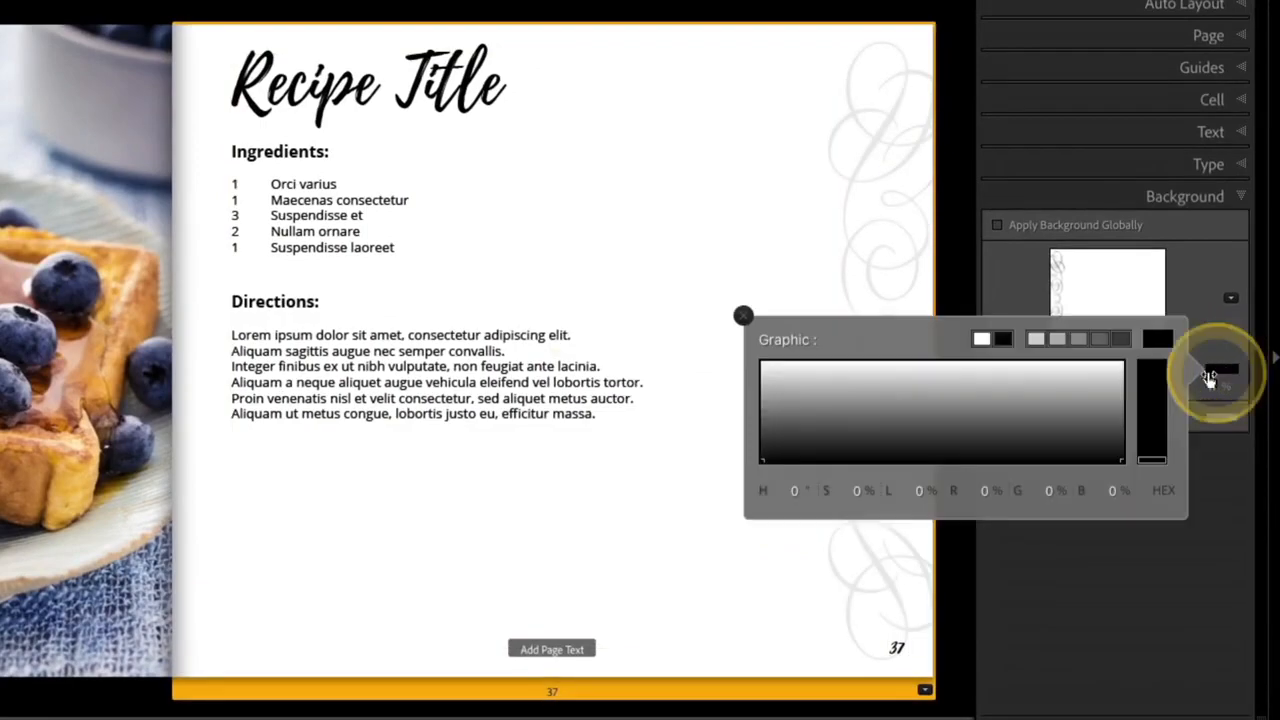
click(1152, 408)
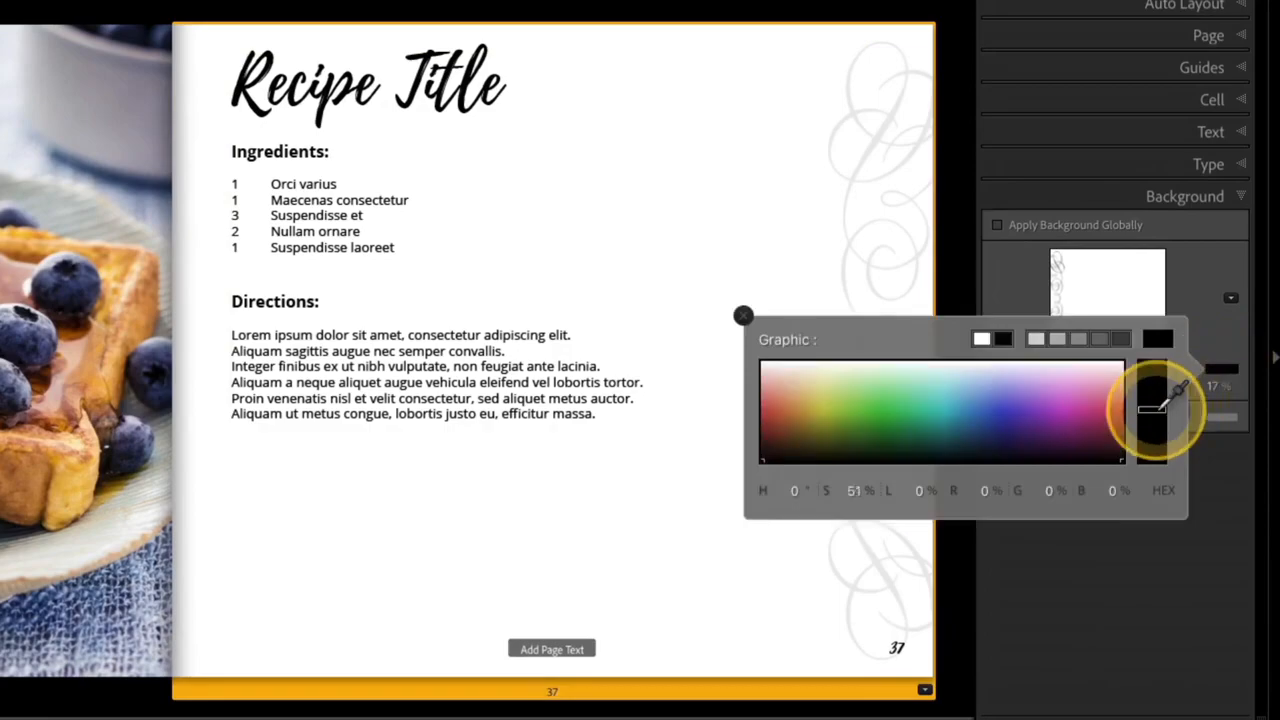
click(1080, 408)
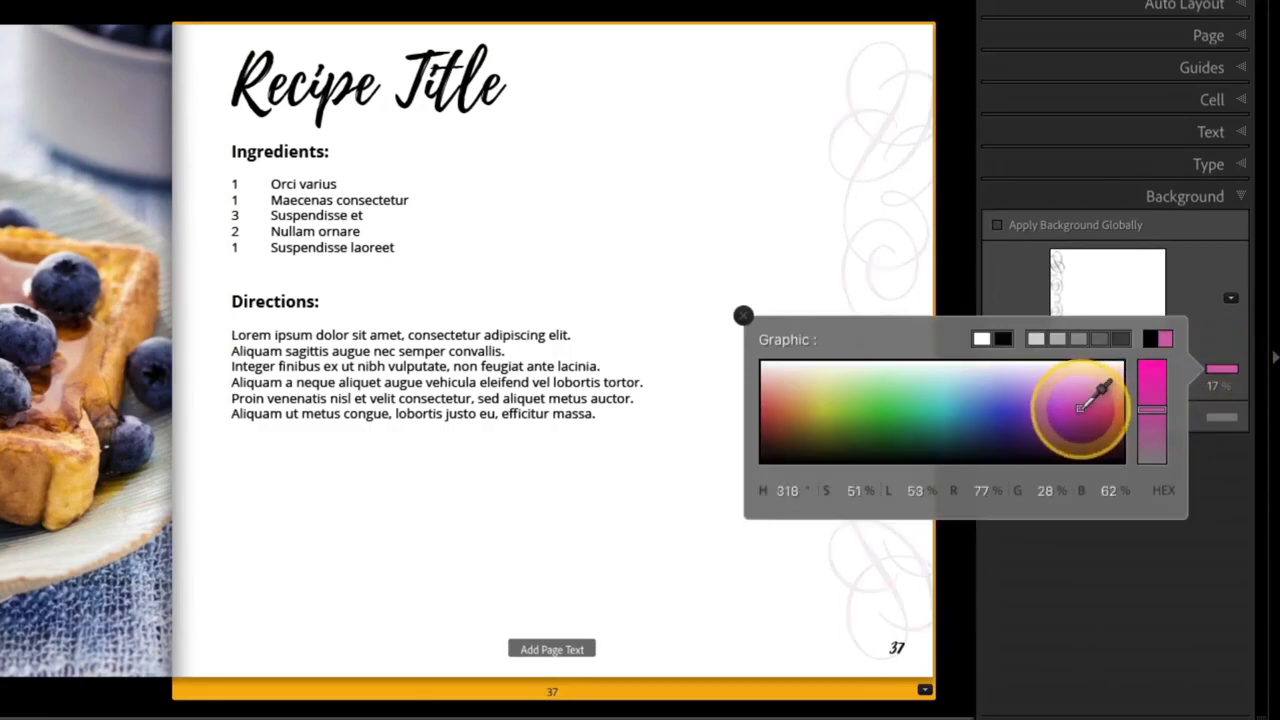
click(998, 395)
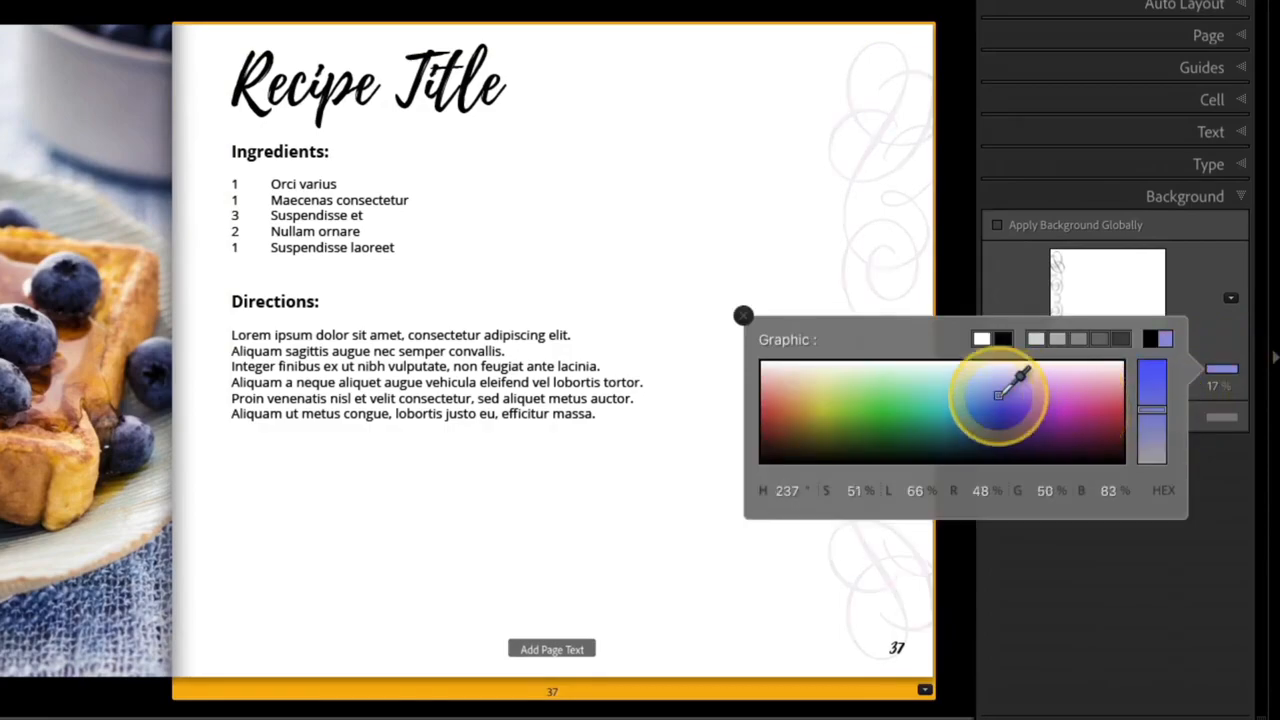
click(911, 402)
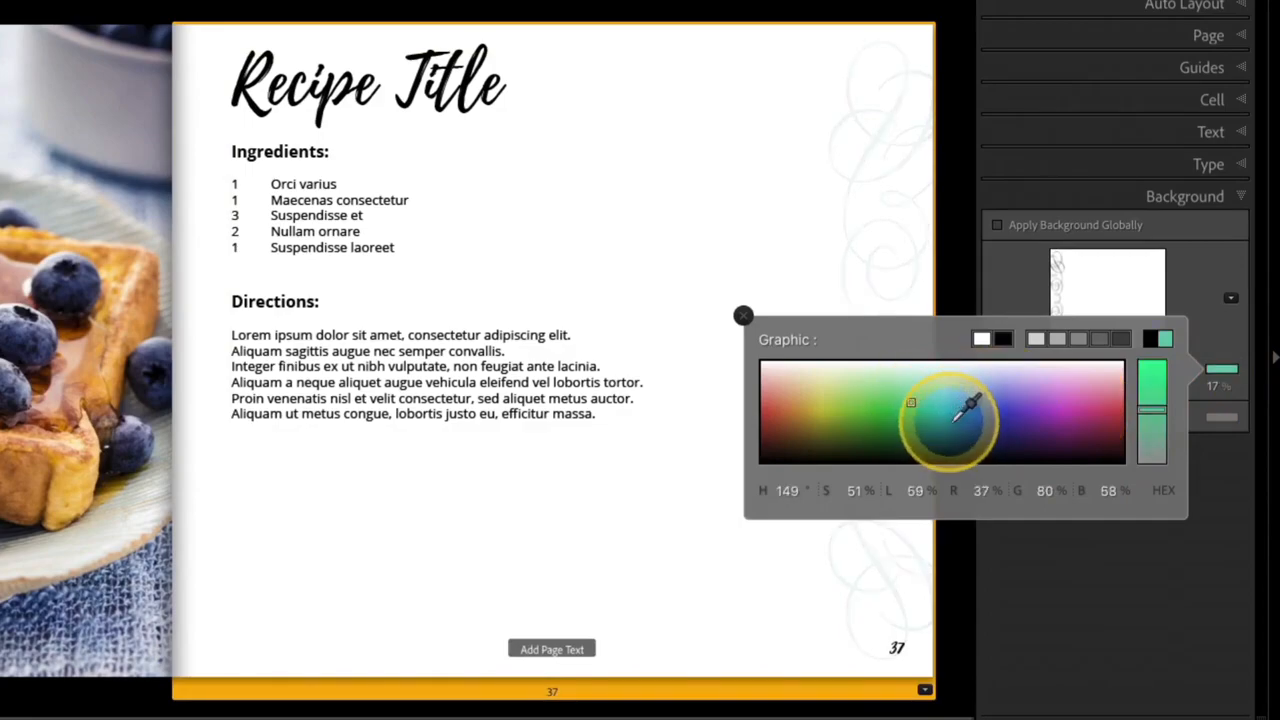
click(958, 418)
click(743, 316)
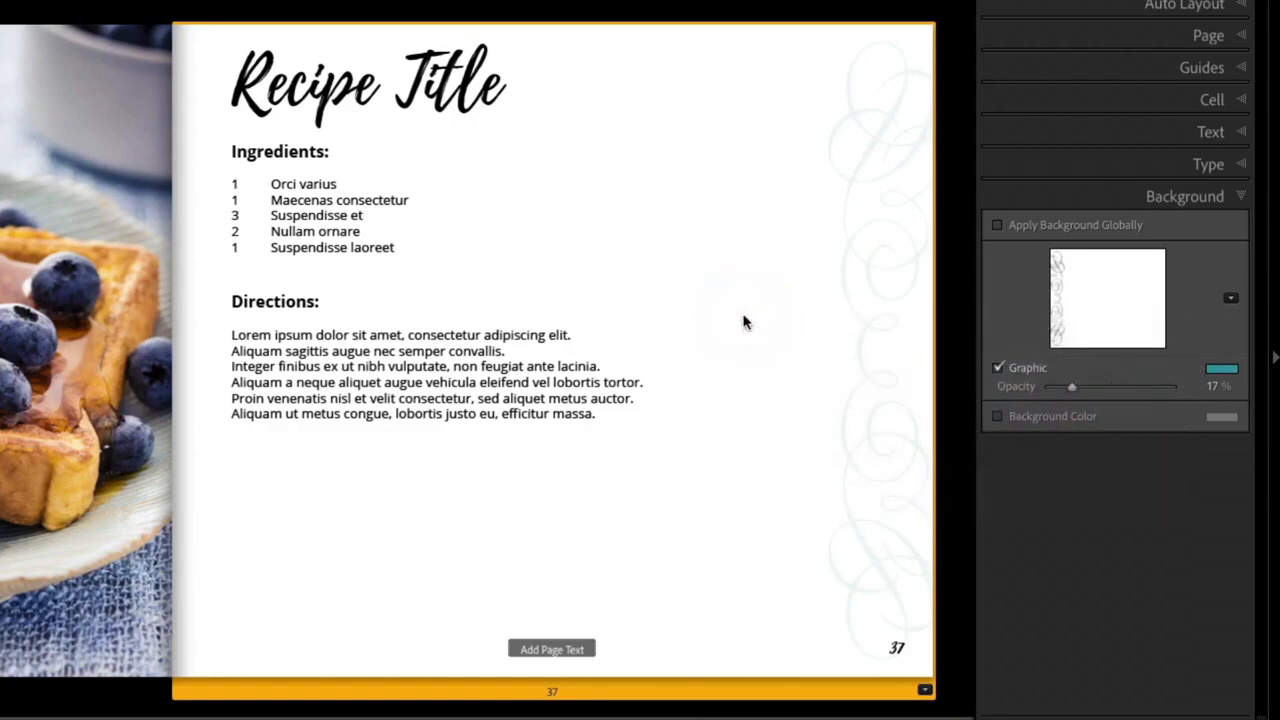
Enable a background color for page 37 and set it to white, after trying light gray
click(1025, 418)
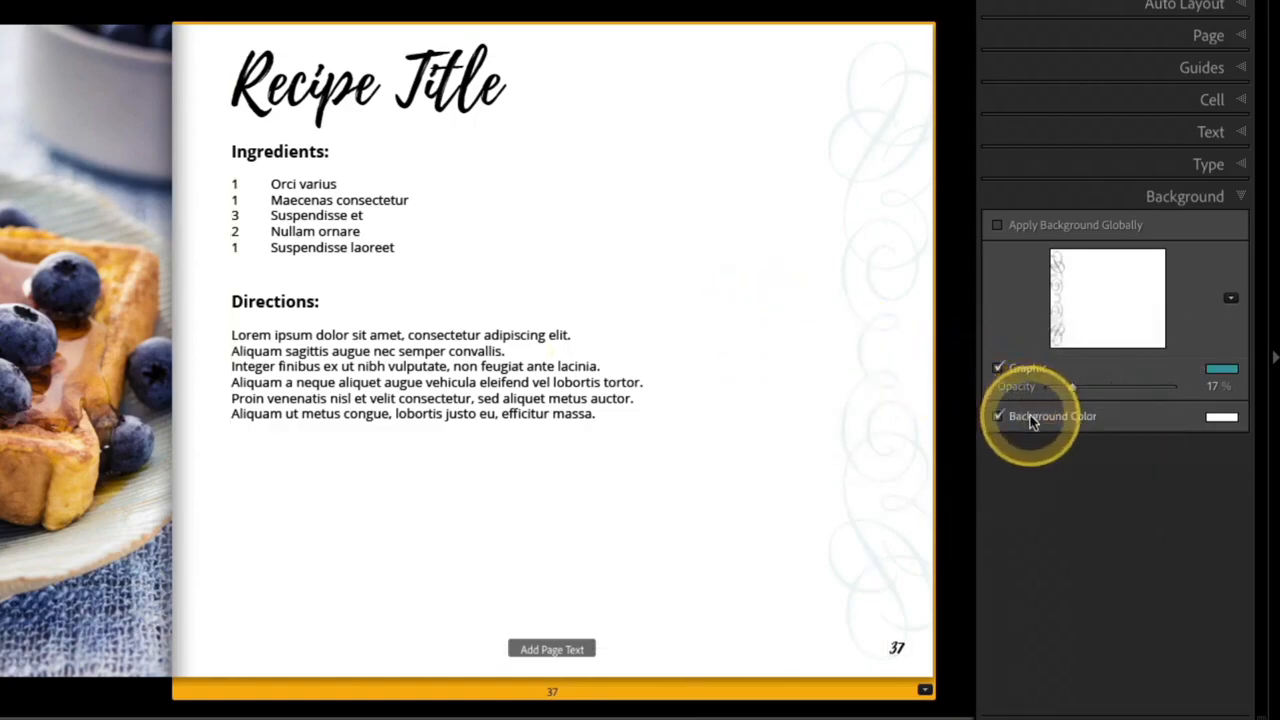
click(1226, 418)
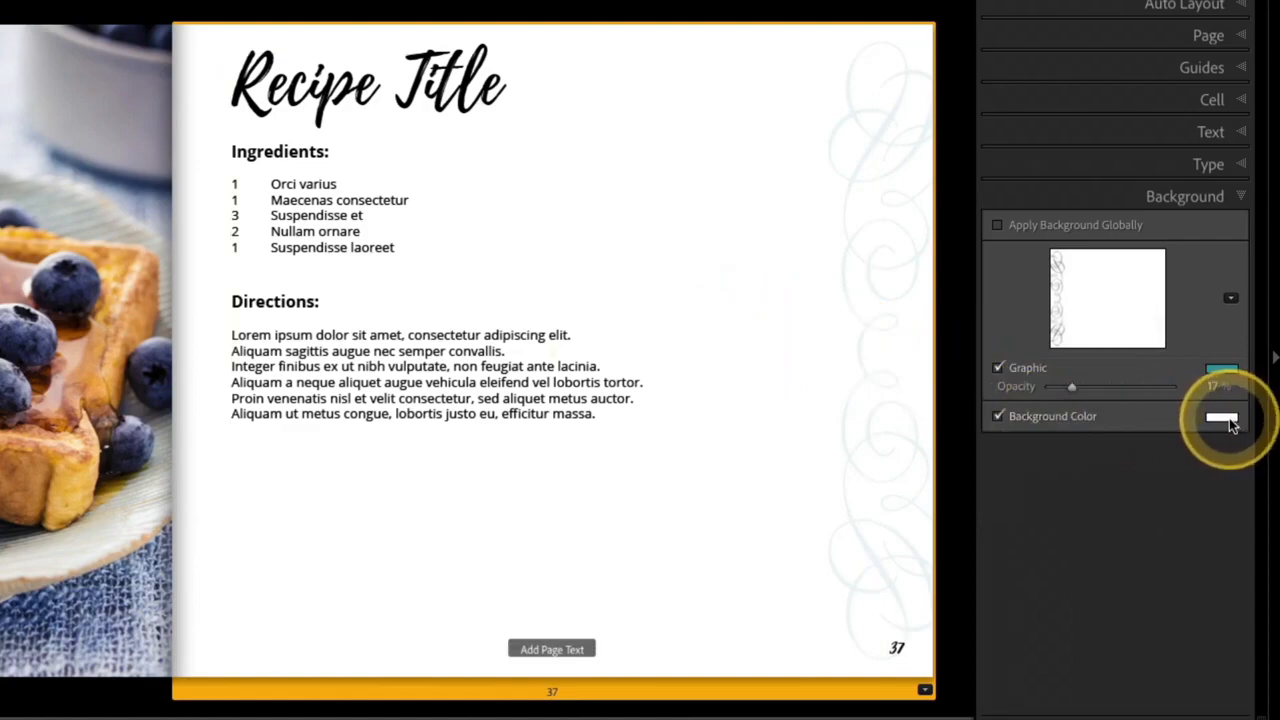
click(1036, 387)
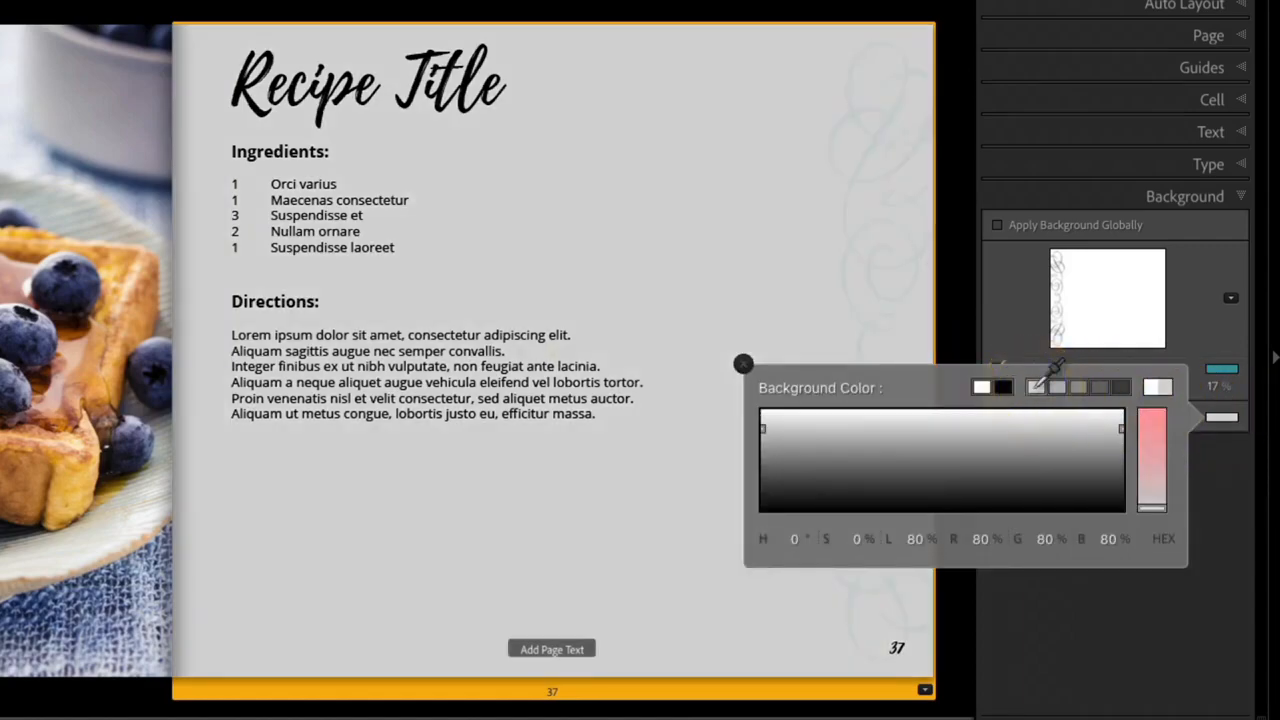
click(985, 387)
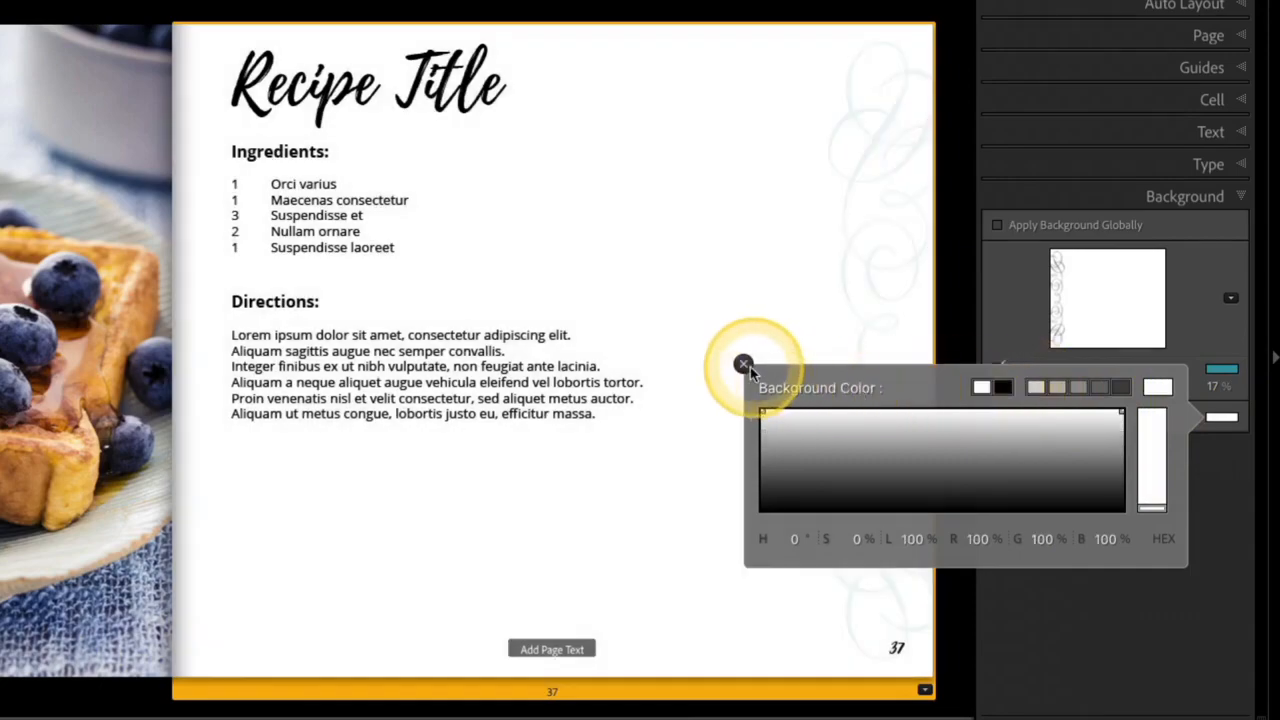
click(744, 364)
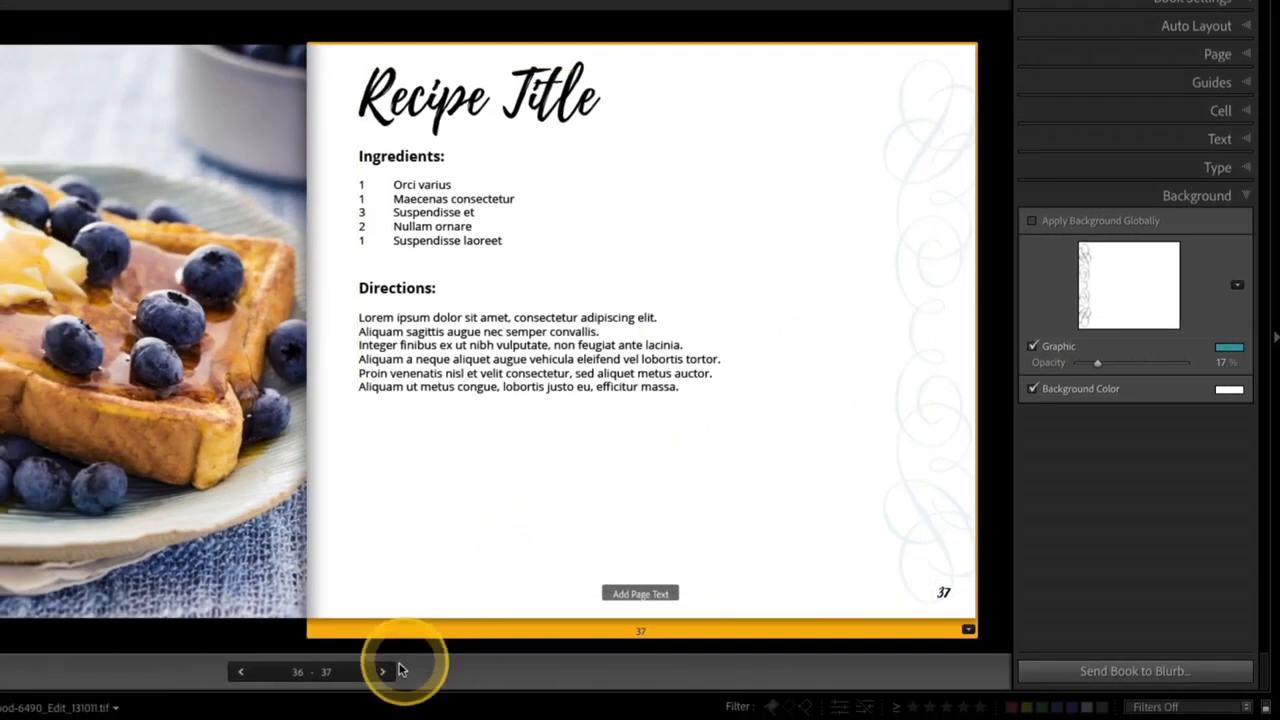
Apply page 37's scrollwork background globally and check it on the following spreads
click(399, 669)
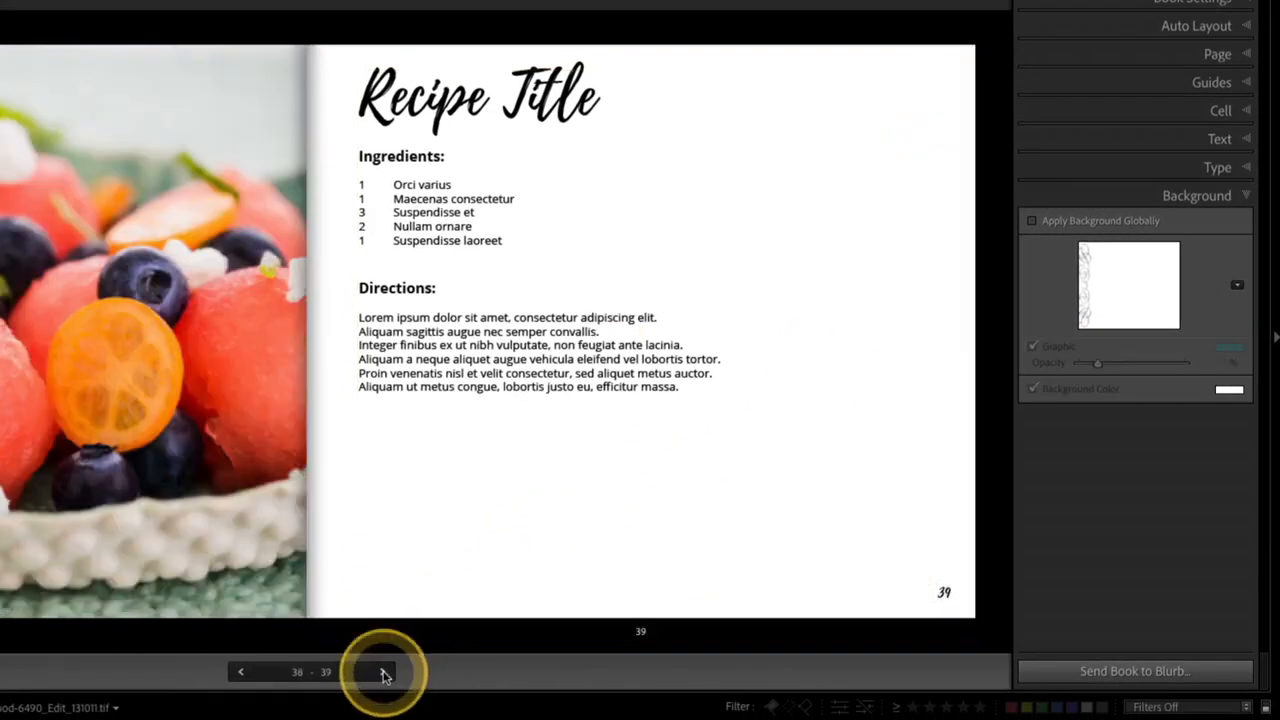
click(241, 672)
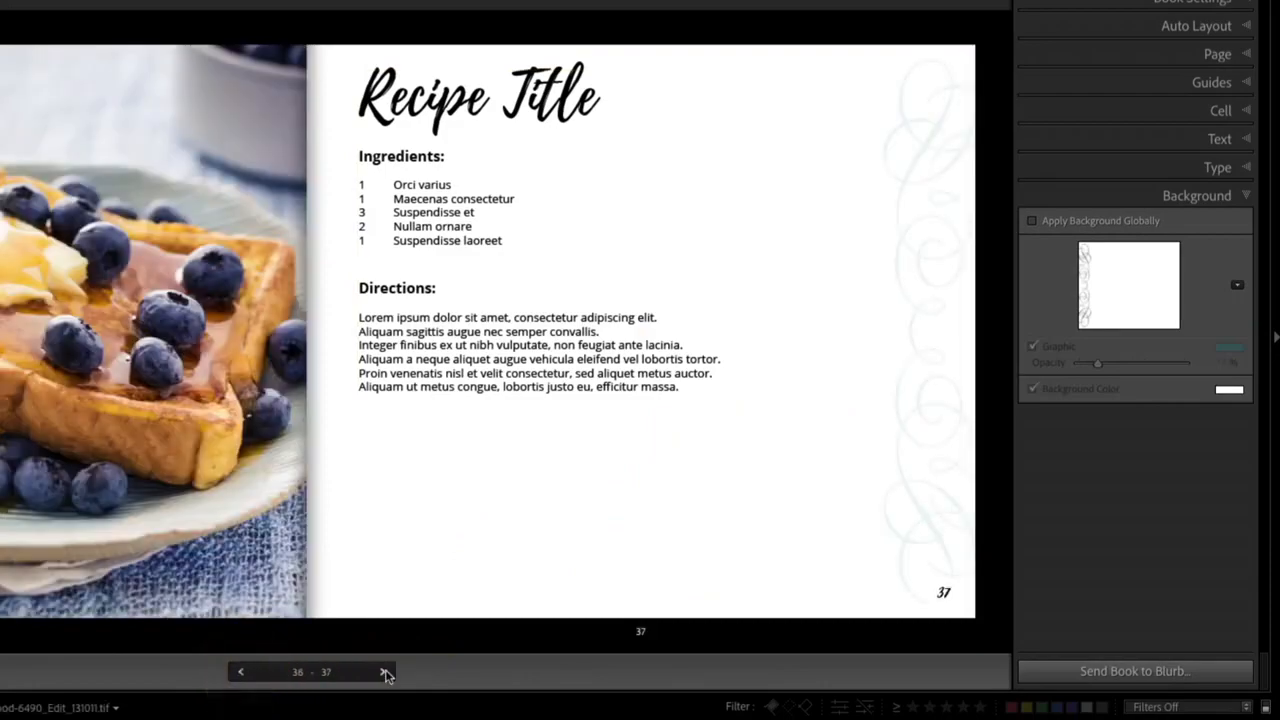
click(937, 346)
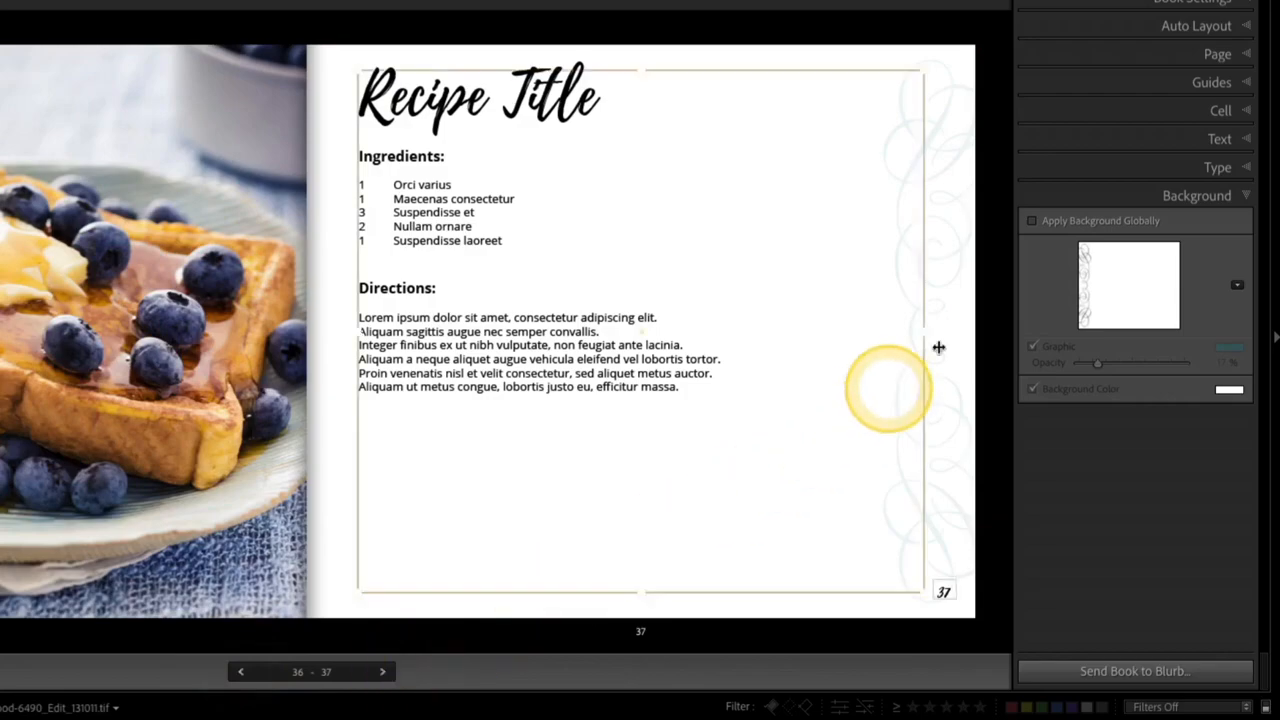
click(1069, 221)
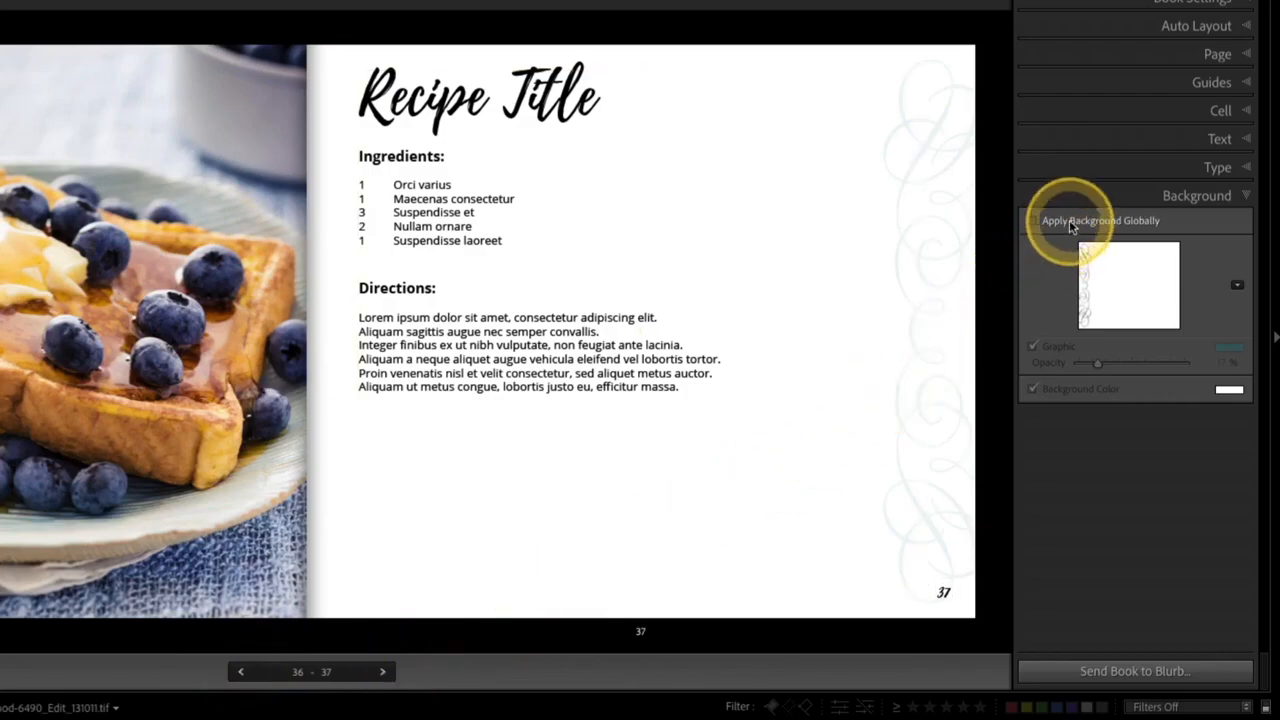
click(384, 672)
click(384, 672)
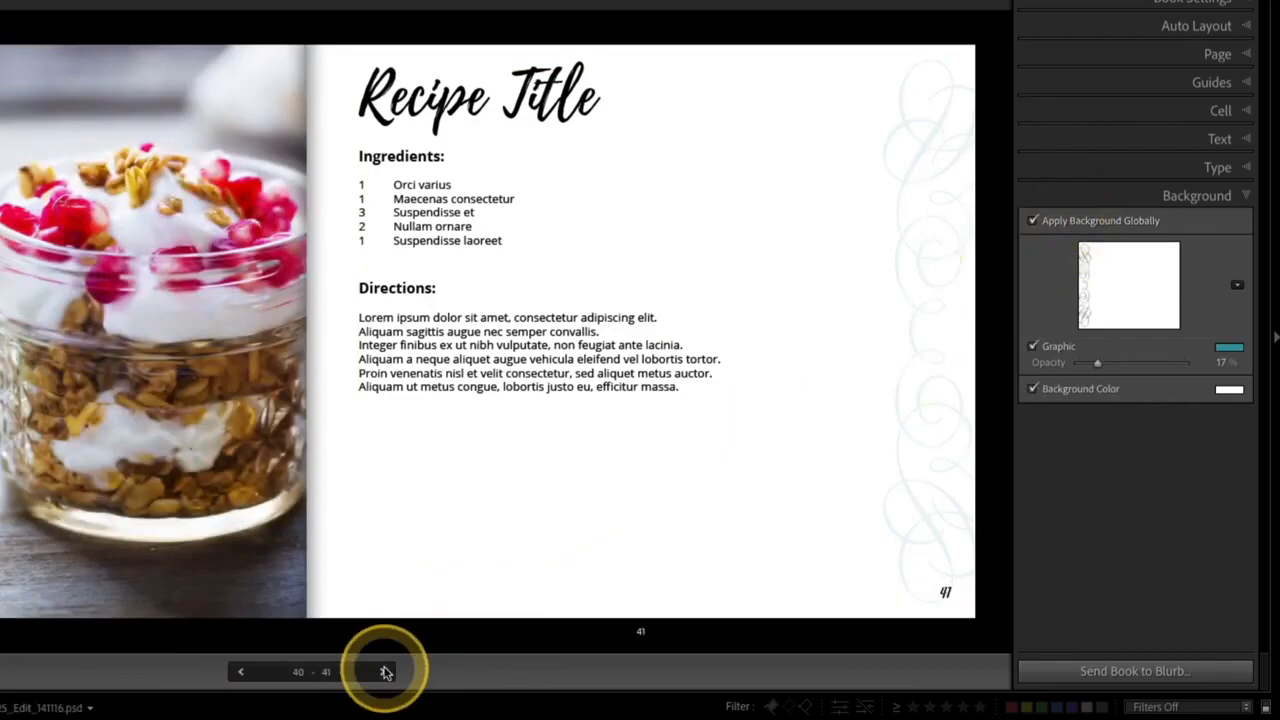
click(384, 672)
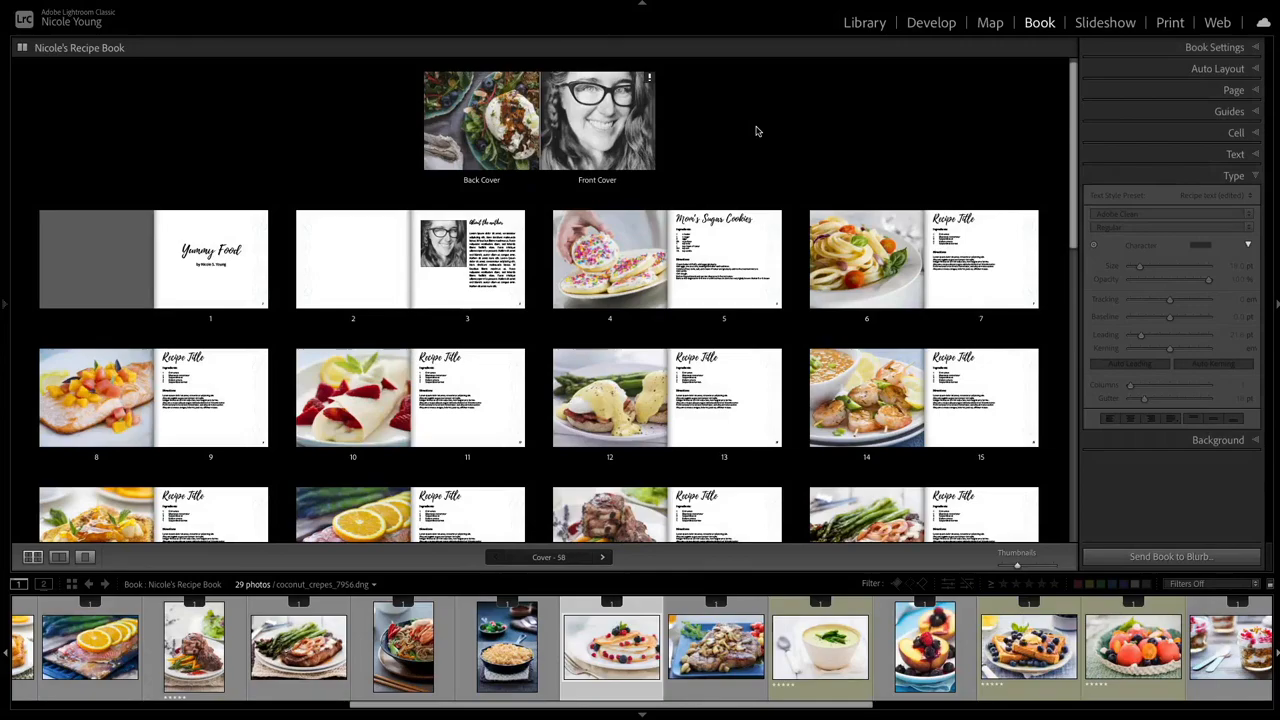
Change the book cover to the layout with a grid of small photo cells on the back and a full-page photo on the front
click(648, 152)
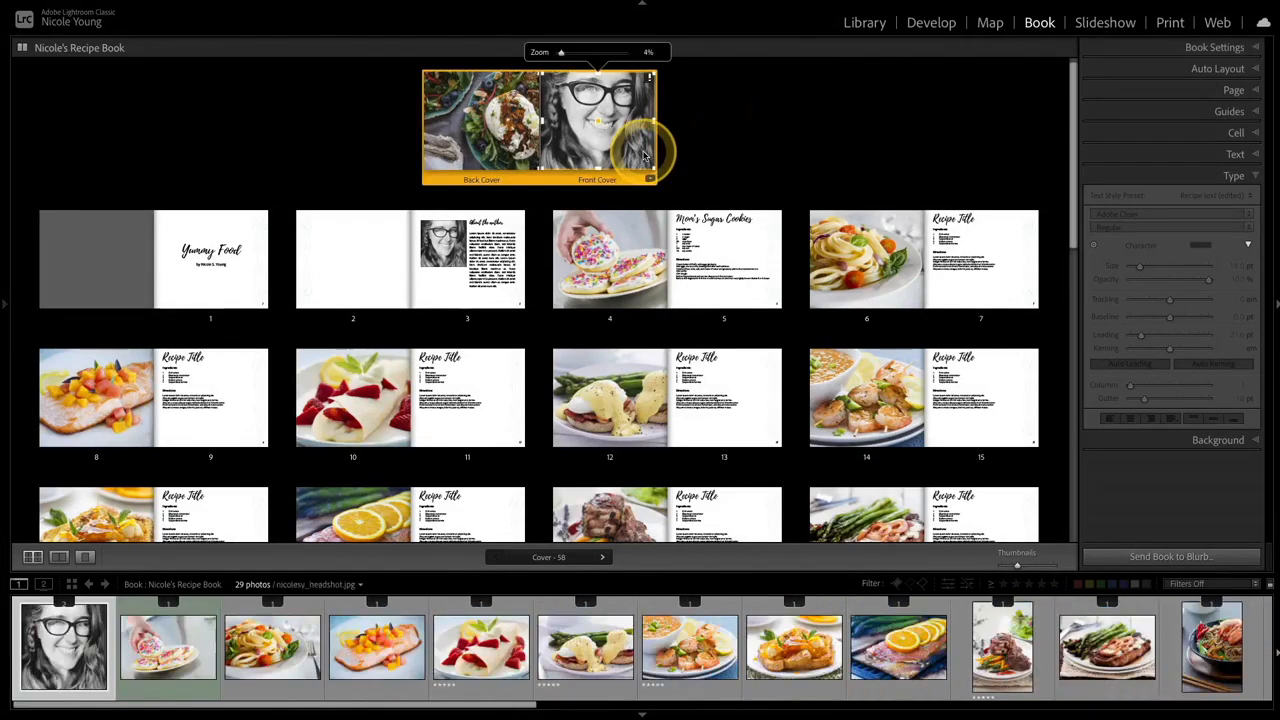
click(58, 557)
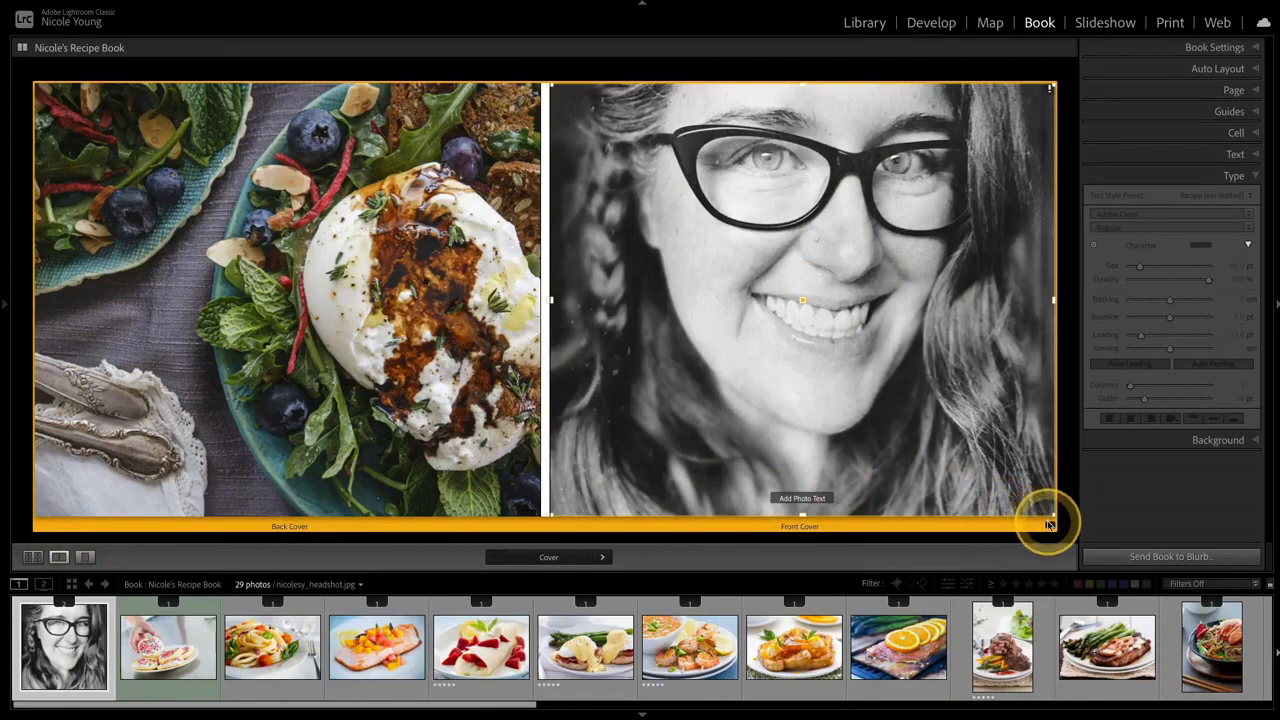
click(1050, 526)
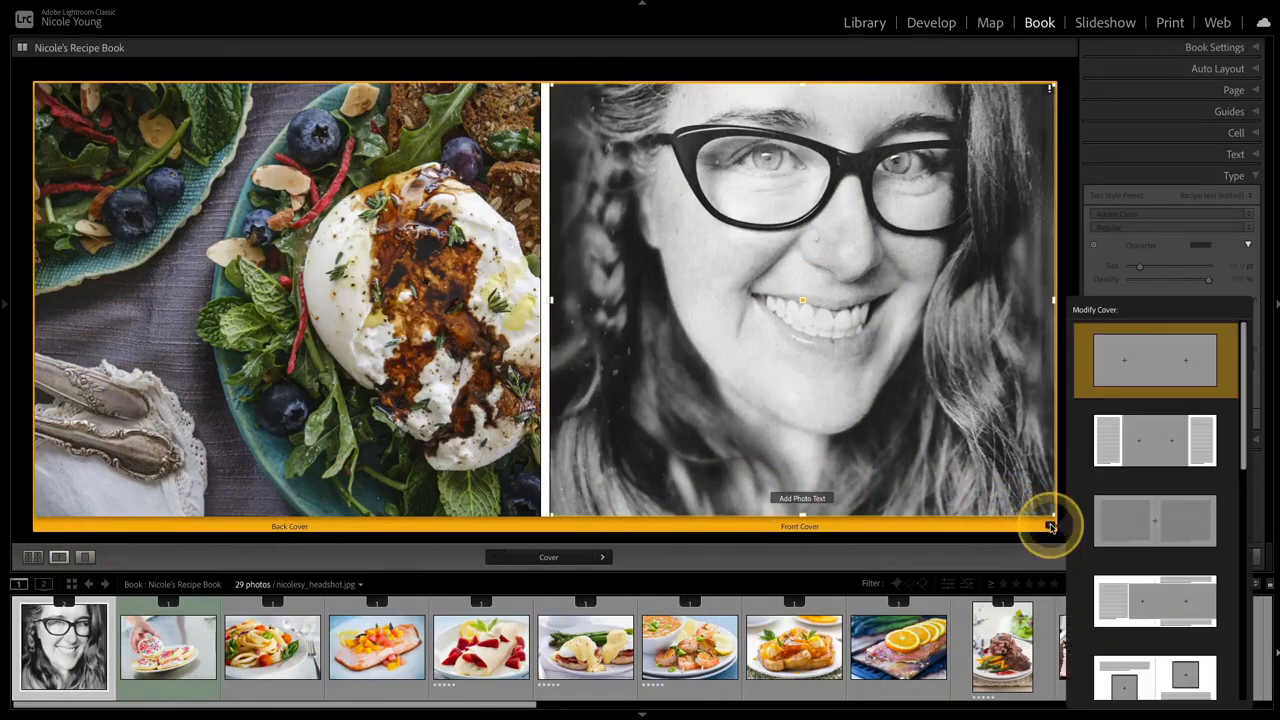
scroll(1157, 491, down, 5)
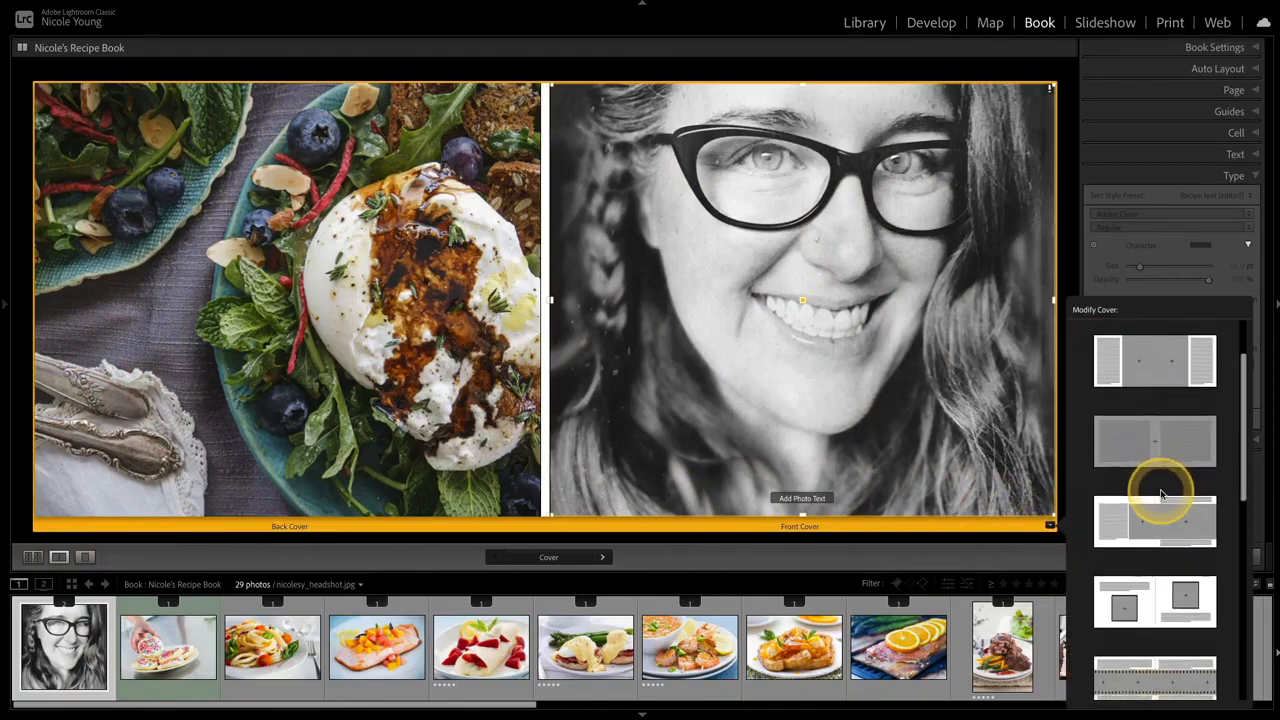
scroll(1160, 491, down, 3)
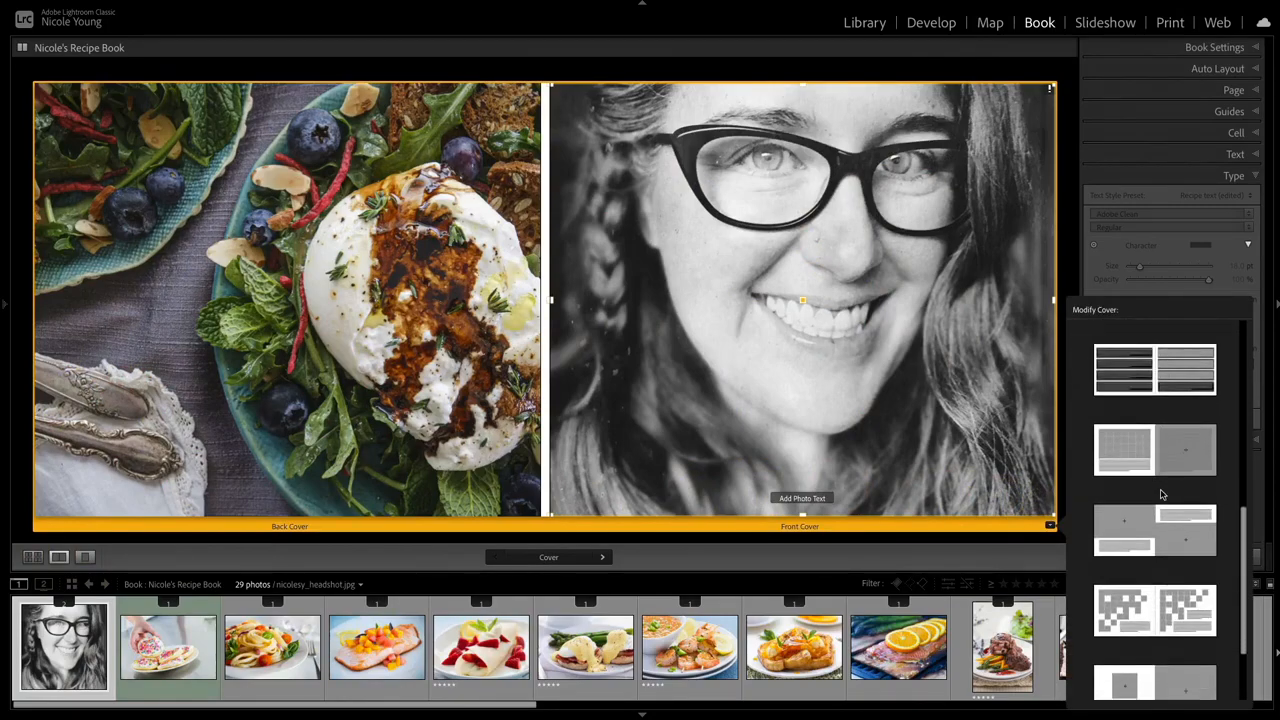
click(1148, 450)
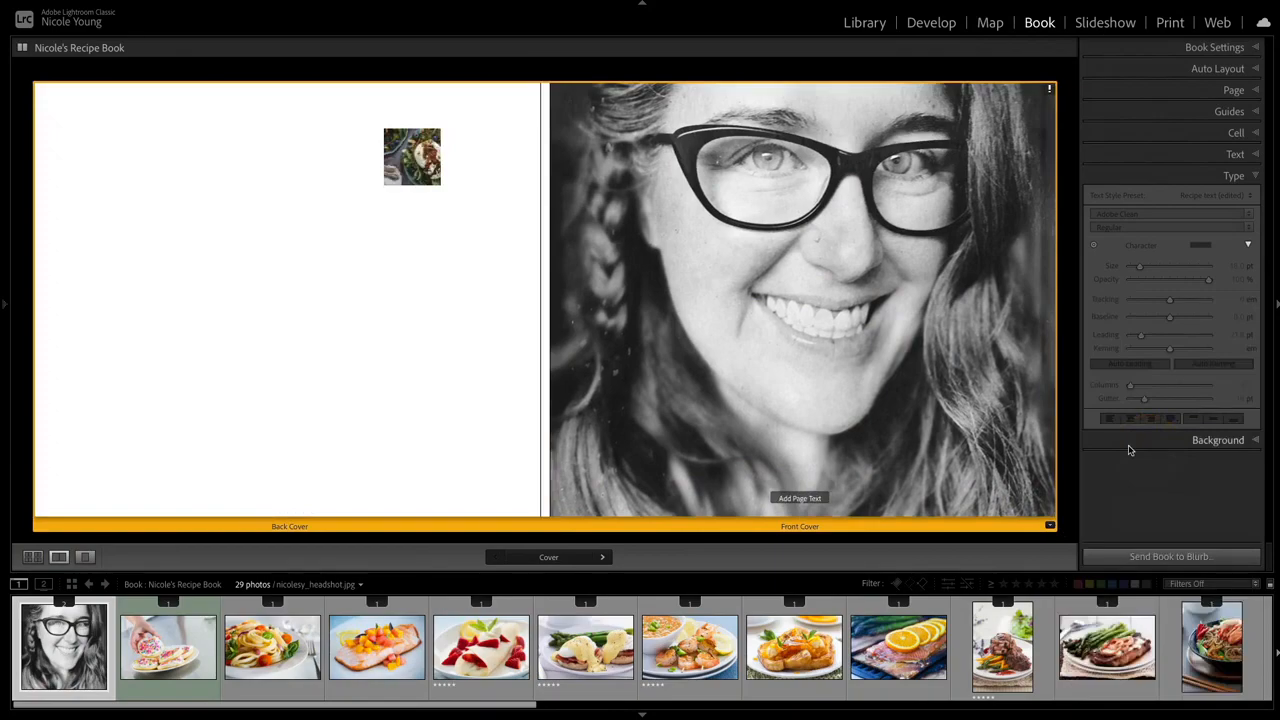
Replace the front cover portrait with the berry crepes photo and shift the crepes left within the cell
click(637, 511)
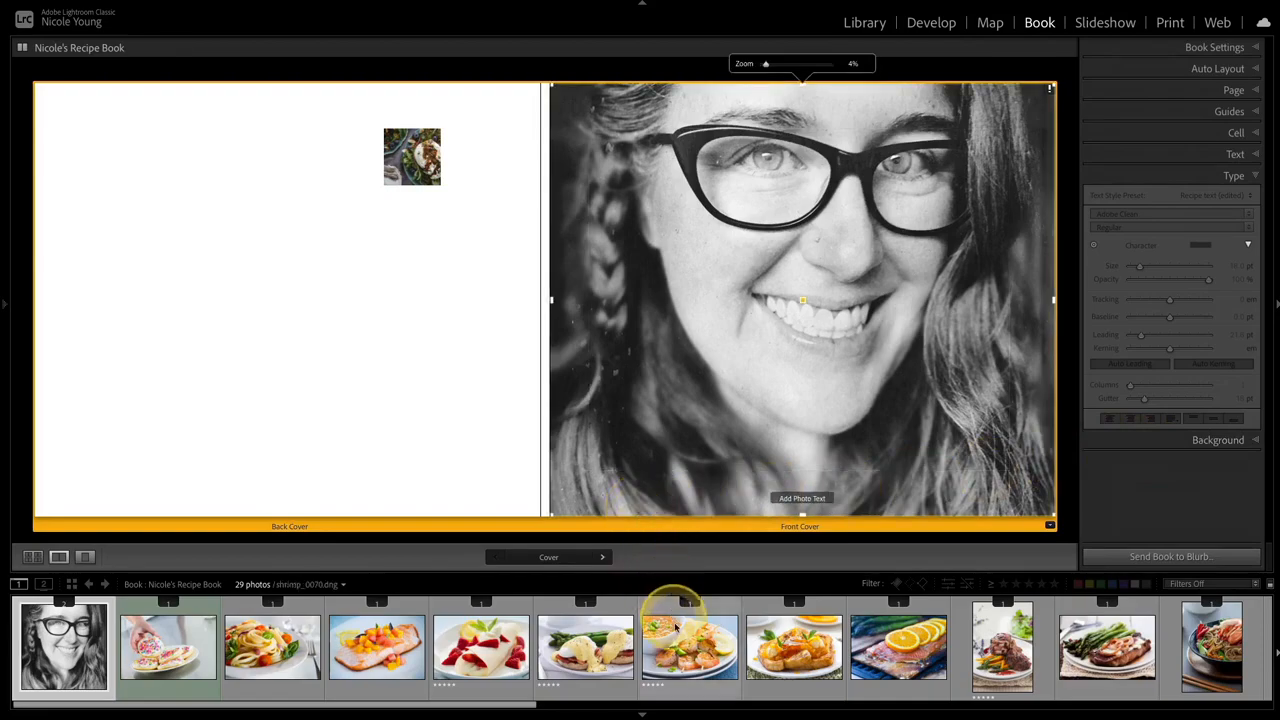
scroll(663, 634, down, 6)
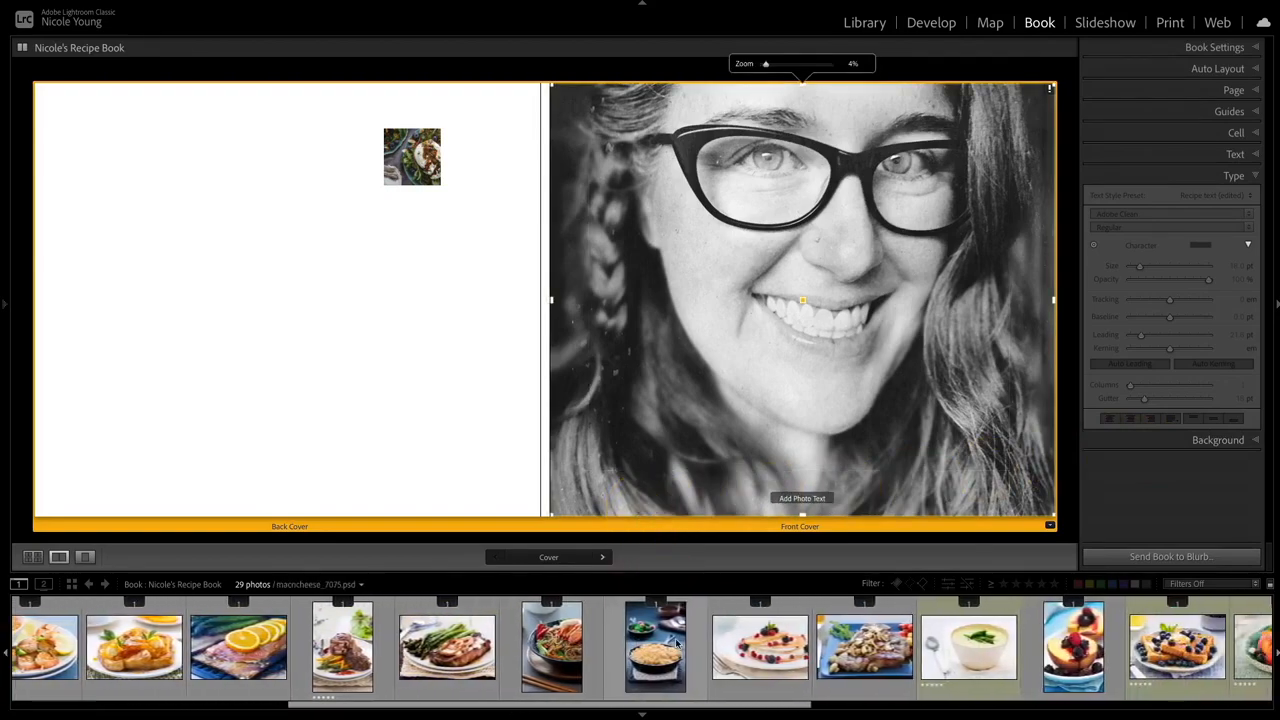
click(783, 641)
drag(785, 640, 656, 498)
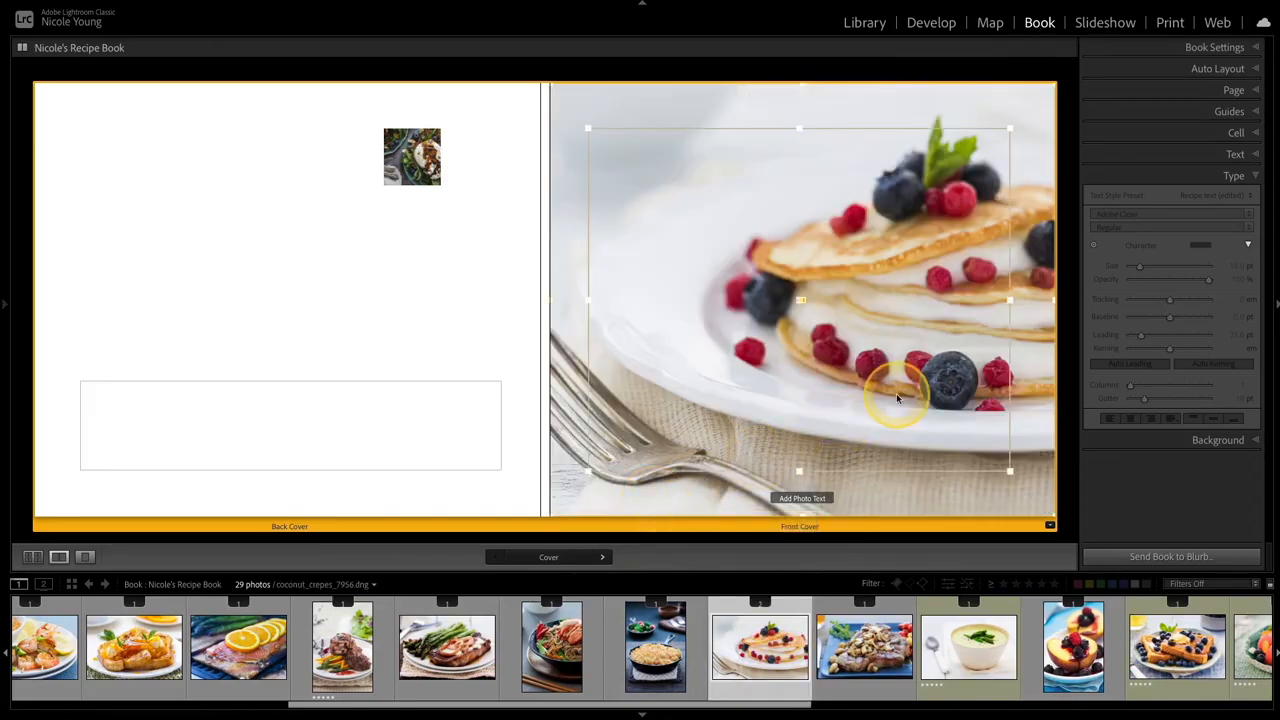
drag(1031, 420, 994, 418)
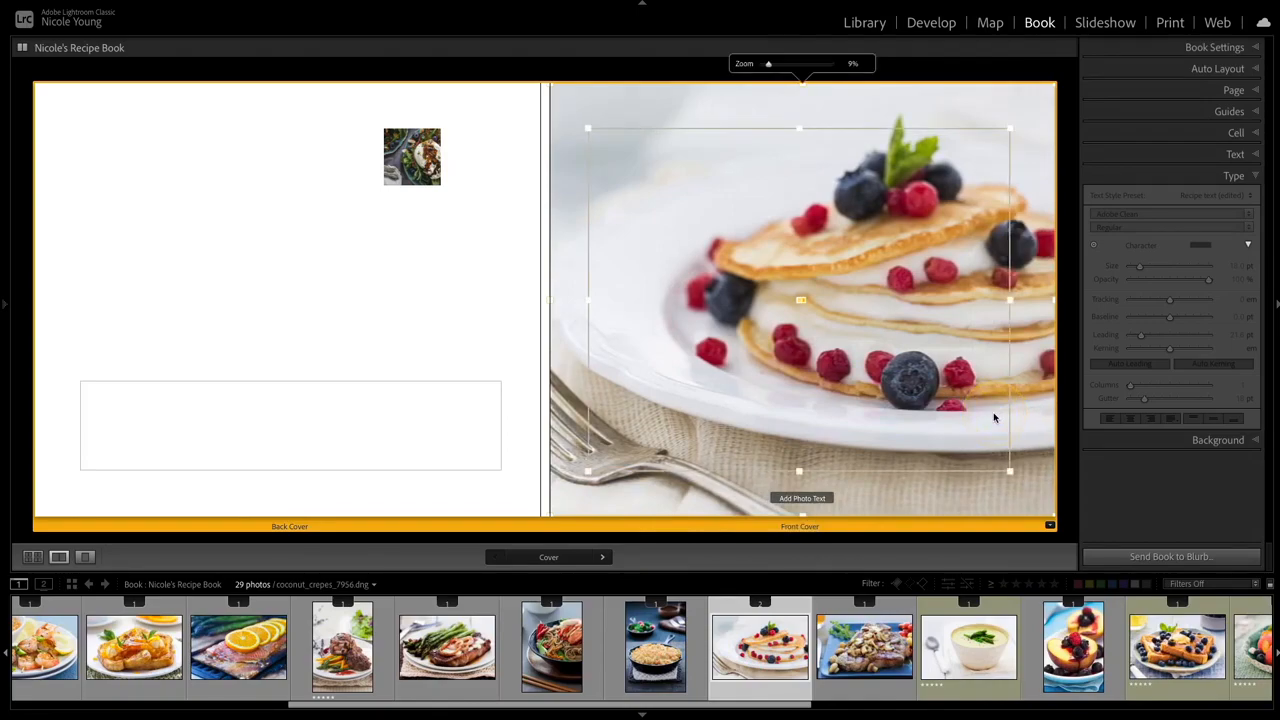
Enter "Yummy Food" in the front cover's text cell, with a second line reading "by" and the author's full name
click(714, 278)
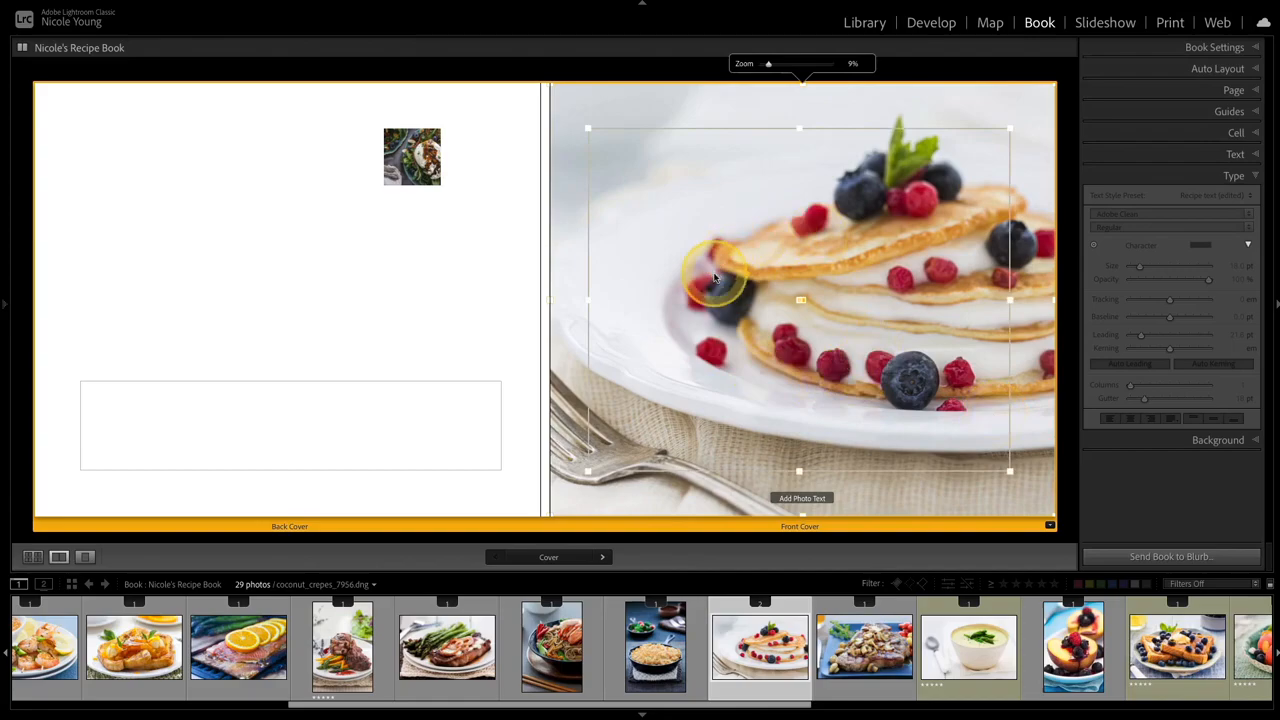
click(657, 165)
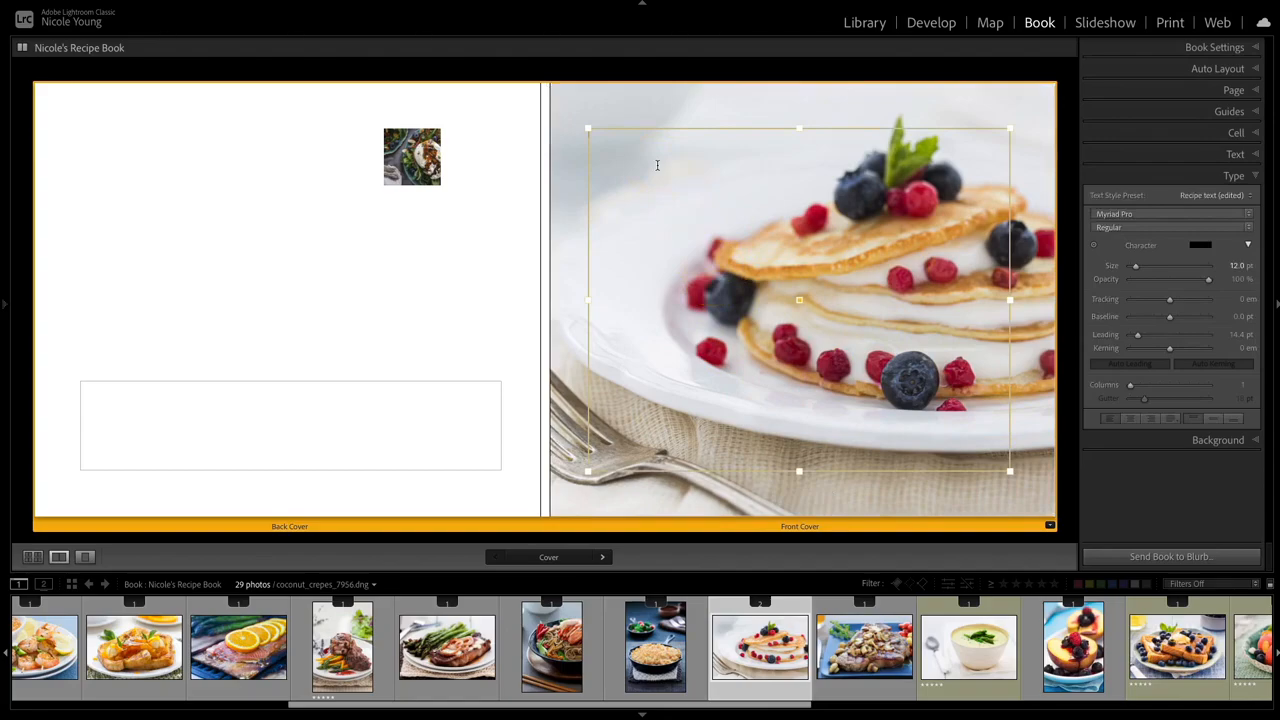
click(657, 165)
text(Yummy Food)
key(Return)
text(by Nicole)
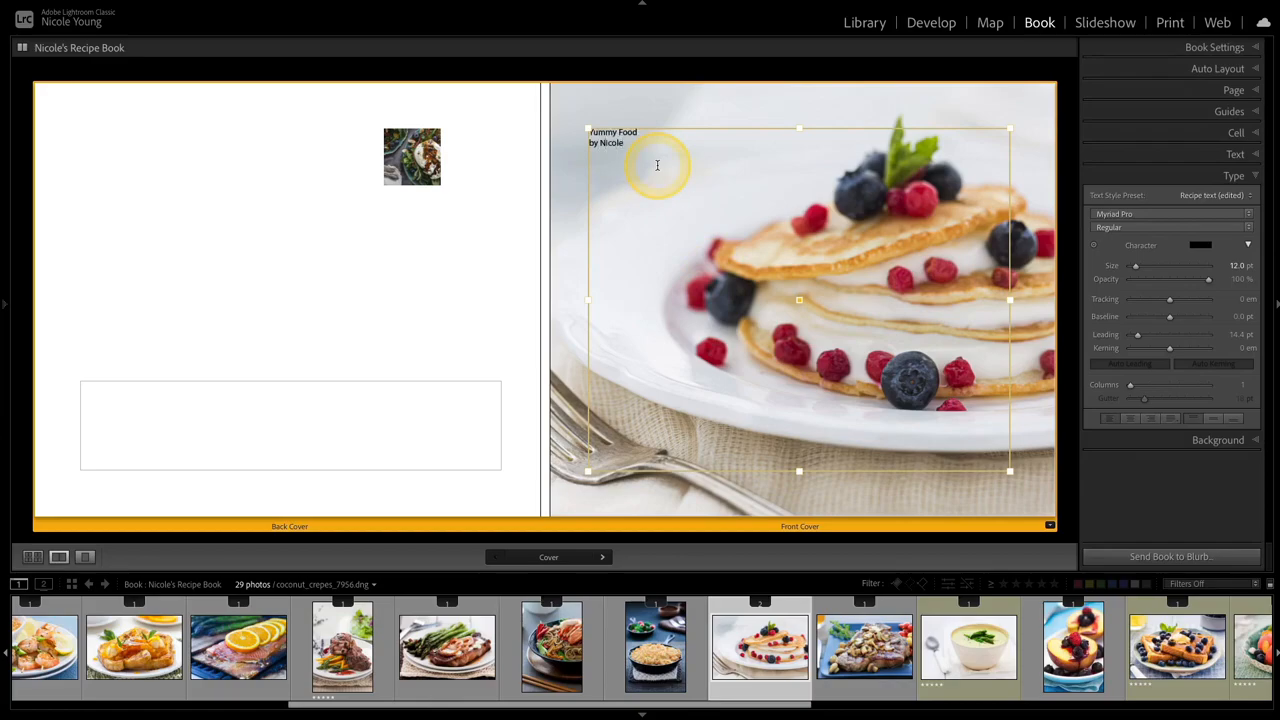
text( S. Young)
Apply the Recipe Title text style preset to the "Yummy Food" line on the front cover
click(657, 165)
key(shift+Left)
key(shift+Left)
key(shift+Left)
key(shift+Left)
key(shift+Left)
key(shift+Left)
key(shift+Left)
key(shift+Left)
key(shift+Left)
key(shift+Left)
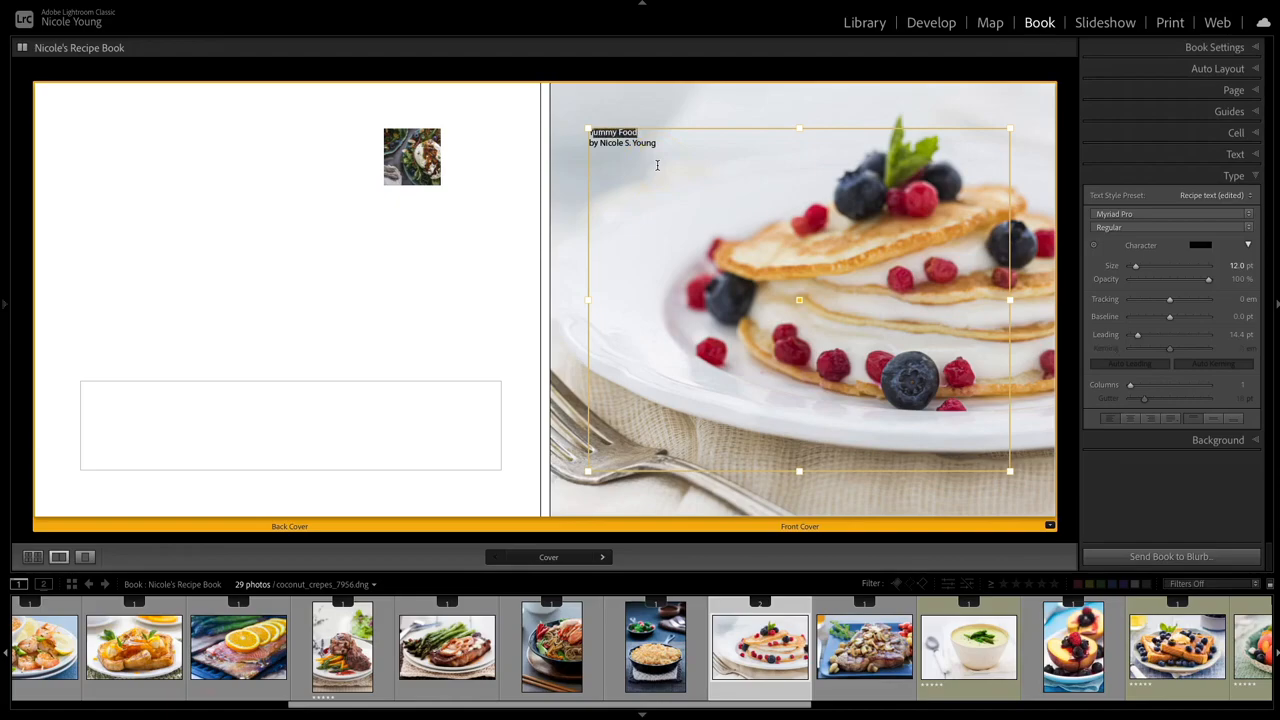
key(shift+Left)
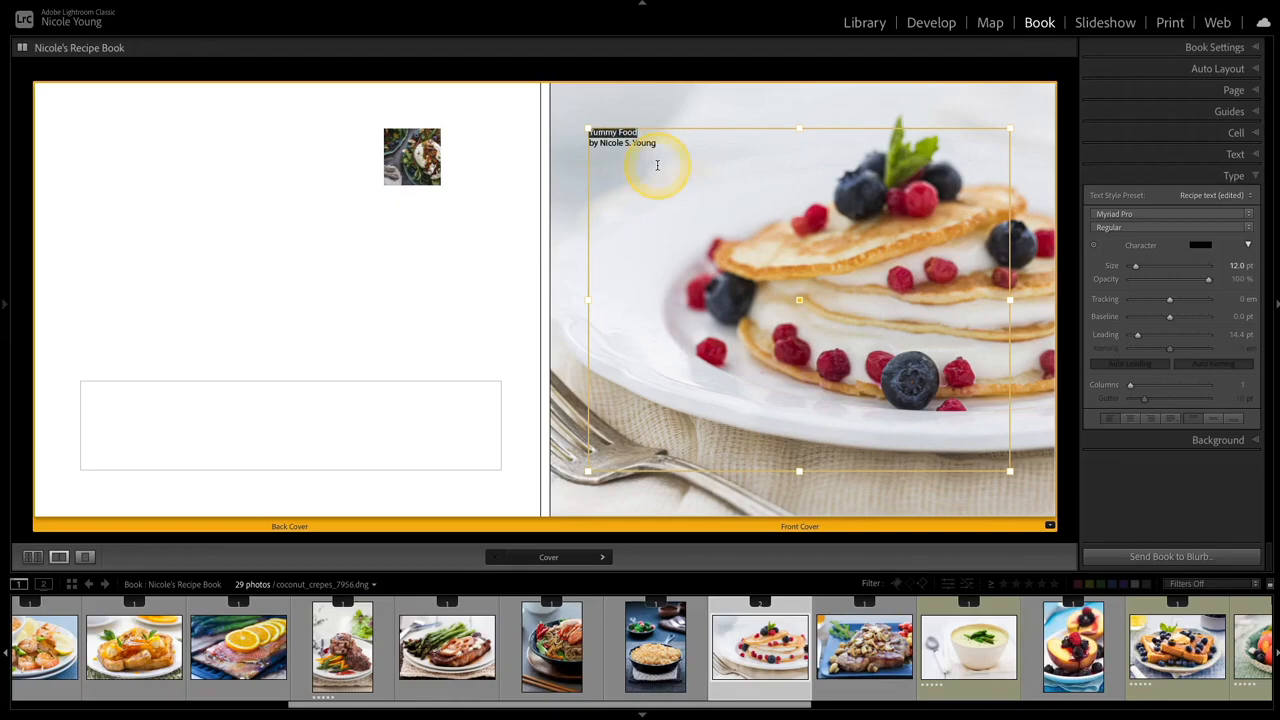
click(1238, 197)
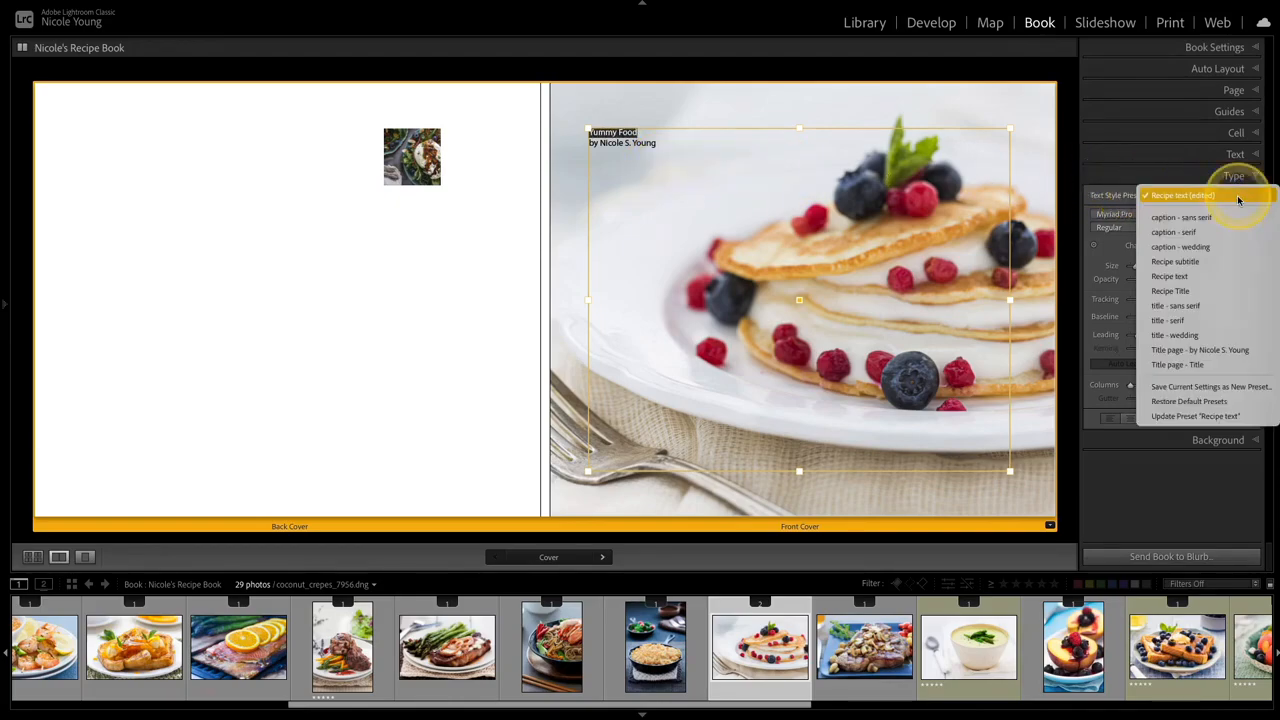
click(1237, 294)
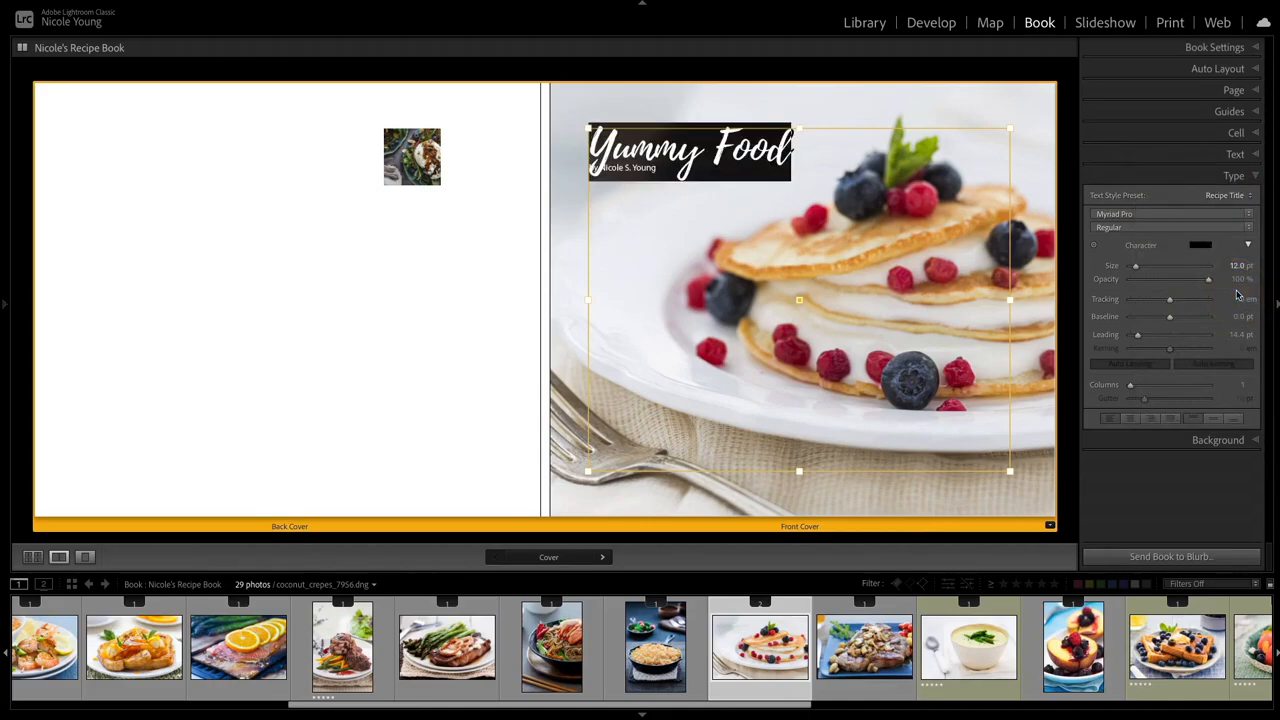
Increase the leading of the front cover's author line to about 50 pt
key(Right)
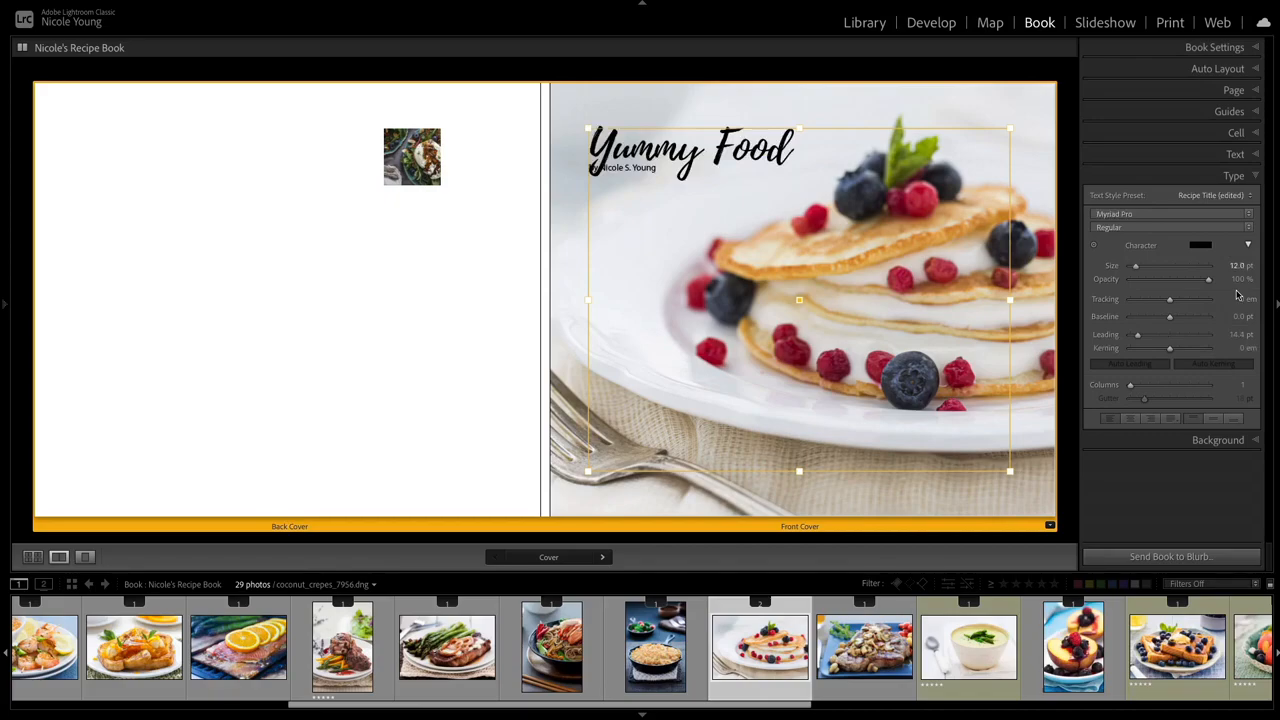
click(1237, 293)
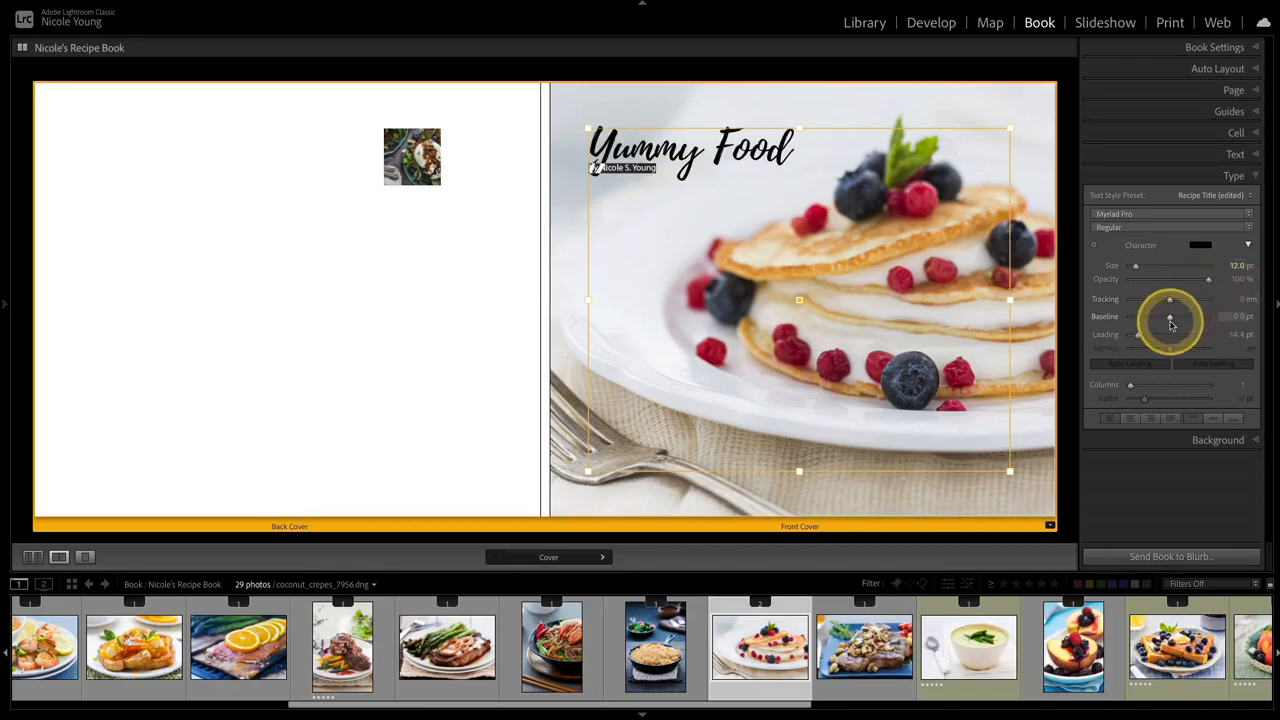
drag(1137, 334, 1157, 338)
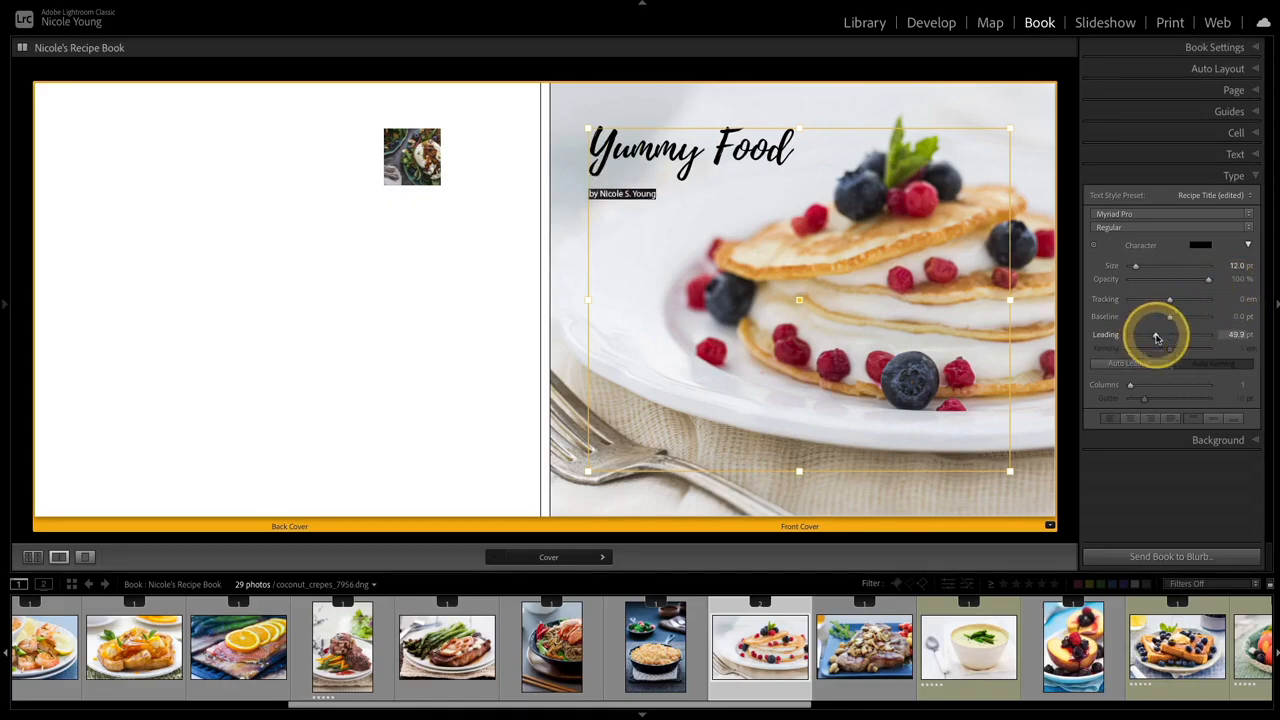
click(1071, 349)
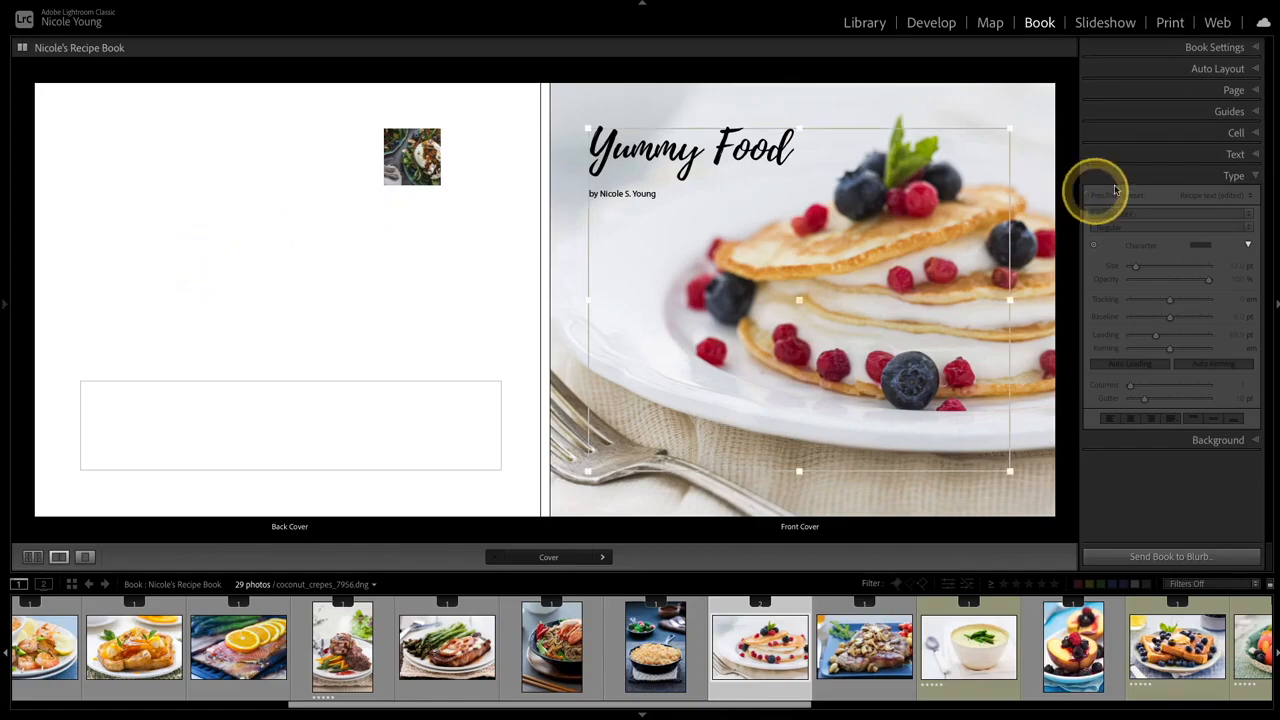
Turn on the layout guides to reveal the back cover's empty photo cells
click(1254, 133)
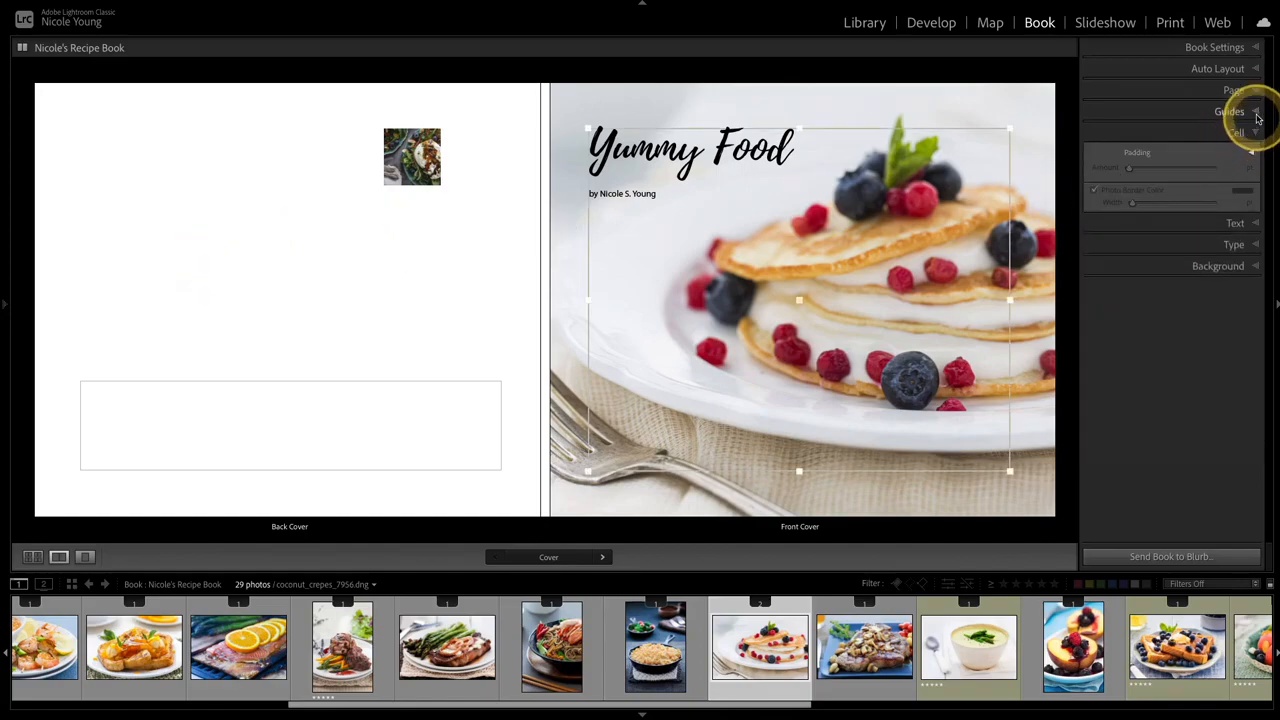
click(1259, 111)
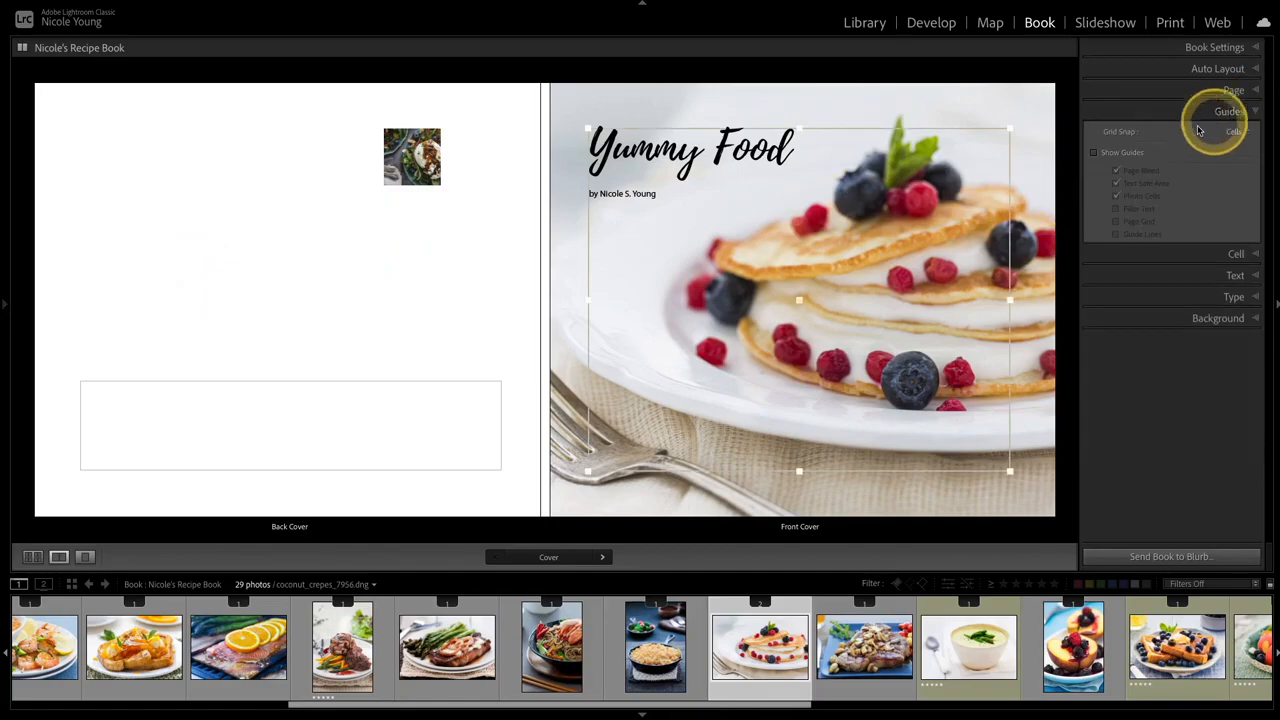
click(1123, 151)
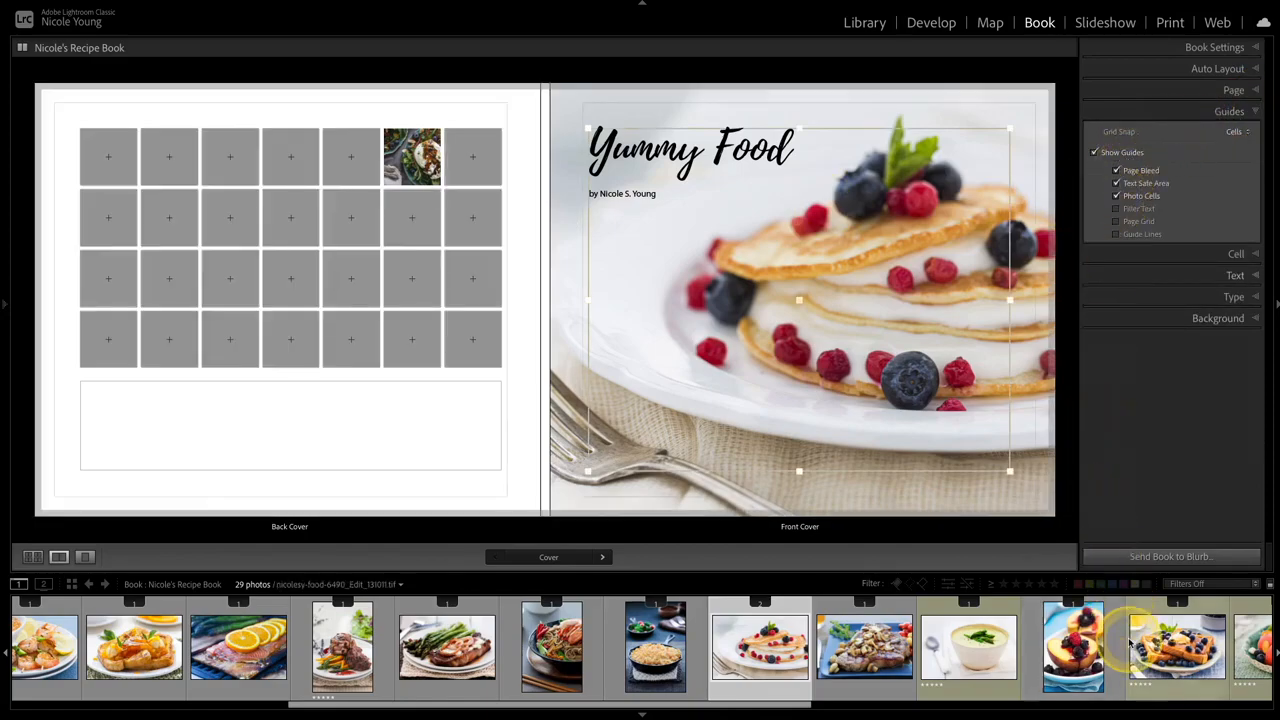
Fill the back cover's empty photo cells with the food photos from the filmstrip
scroll(1130, 643, down, 5)
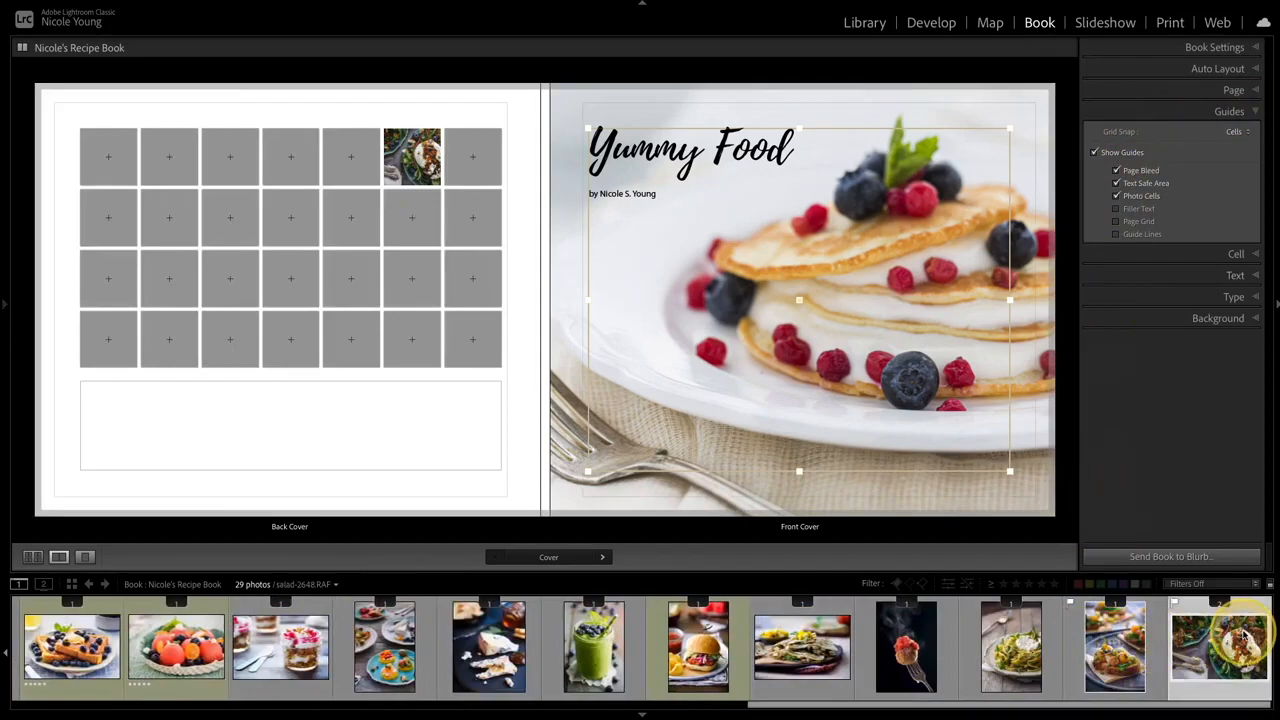
scroll(1072, 648, up, 2)
scroll(1072, 648, up, 5)
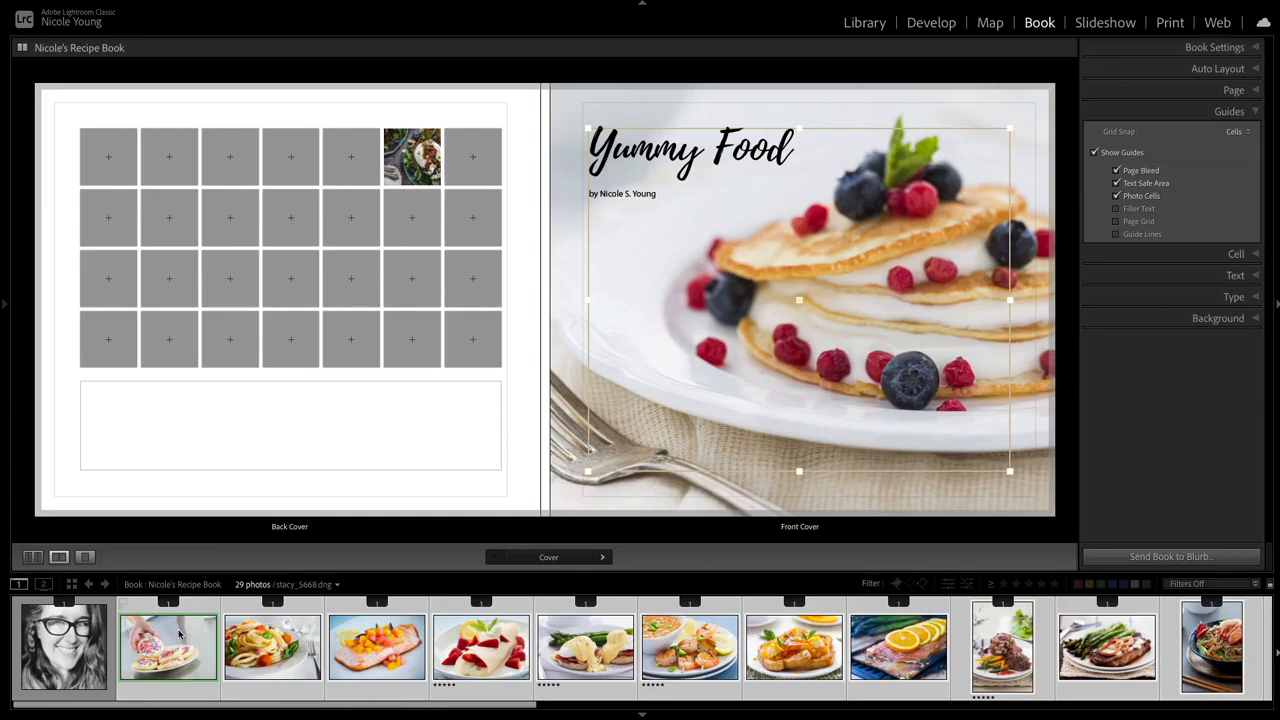
drag(180, 633, 260, 280)
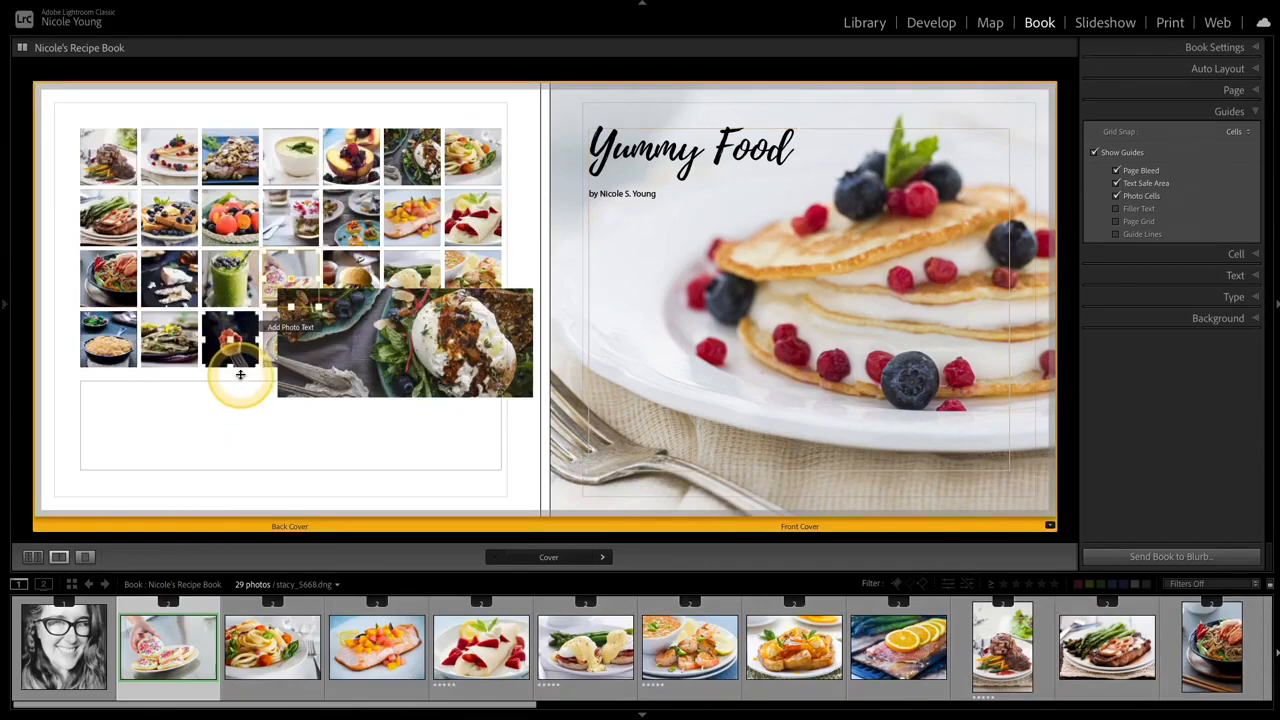
click(240, 381)
Remove the large salad photo cell that overlaps the back cover's photo grid
click(520, 315)
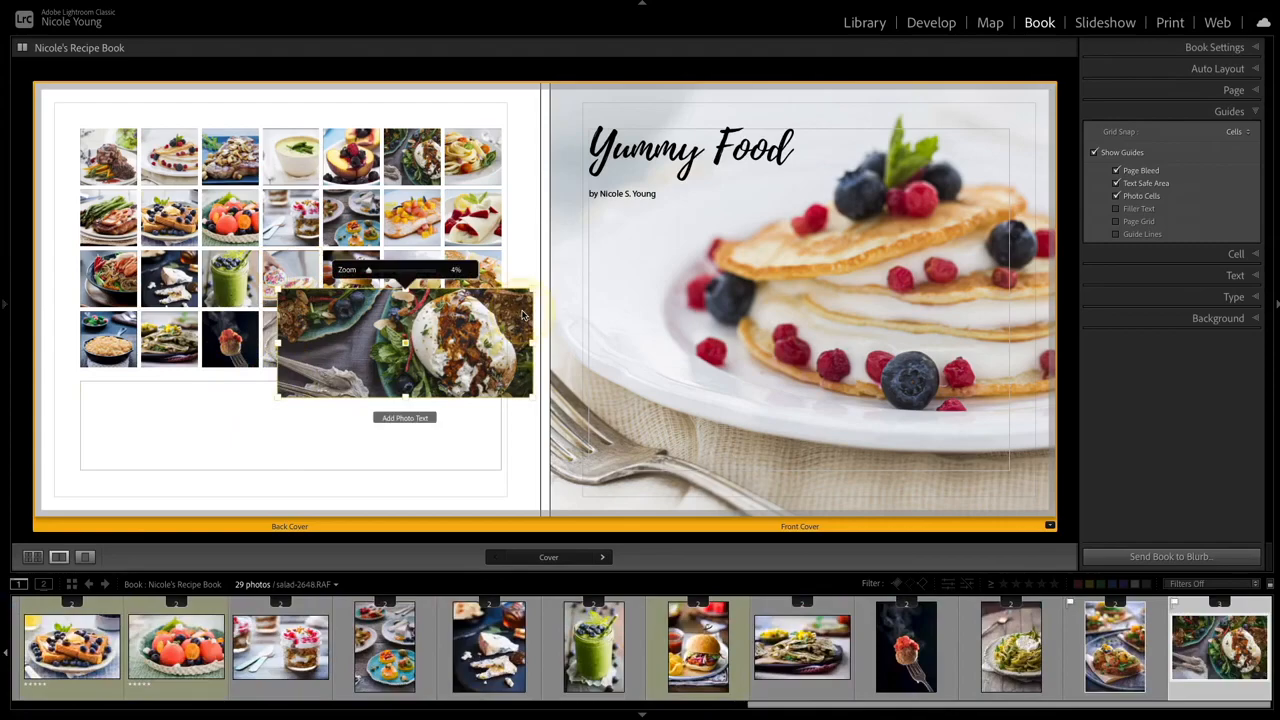
right_click(520, 315)
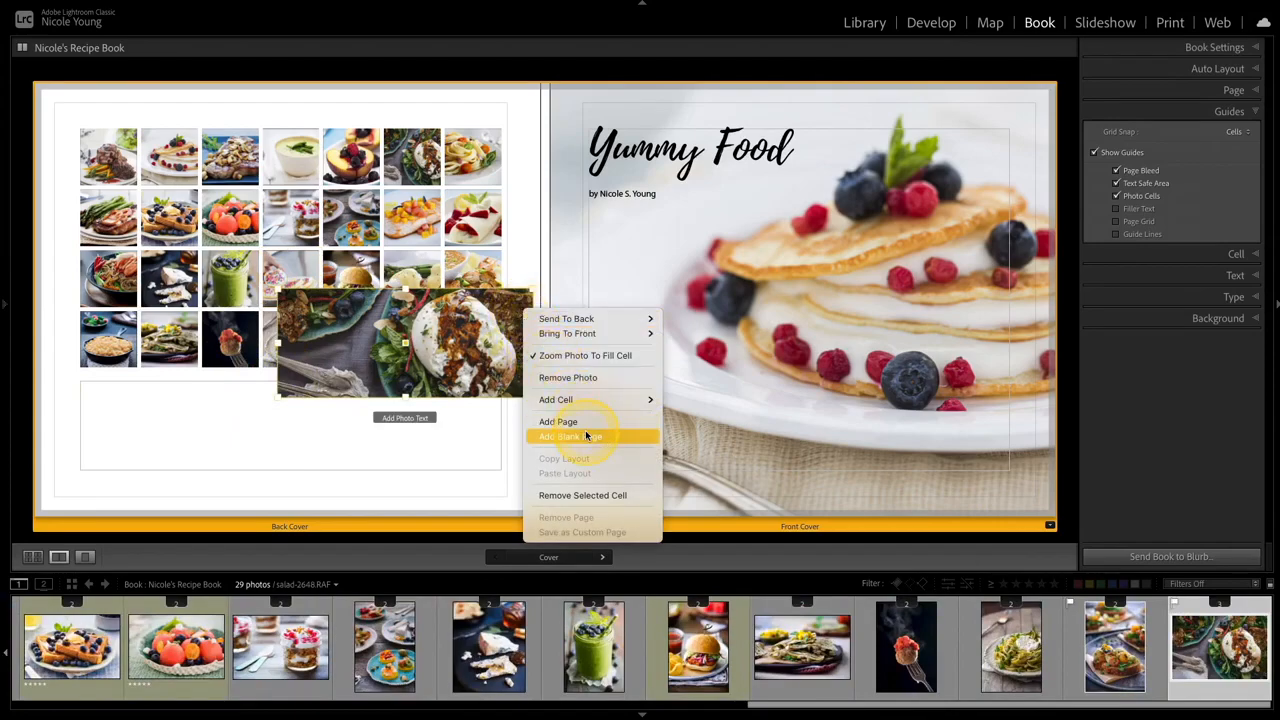
click(611, 496)
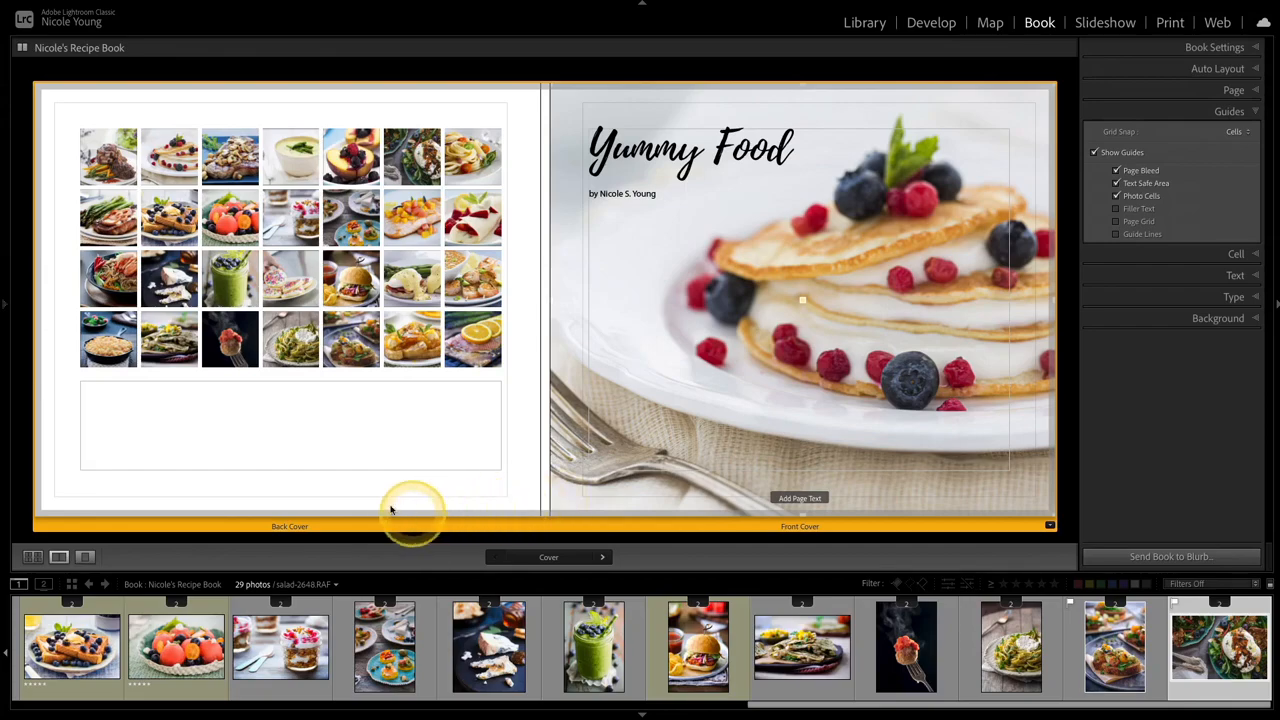
Fill the text cell below the back cover's photo grid with a paragraph of Lorem ipsum placeholder text
click(293, 400)
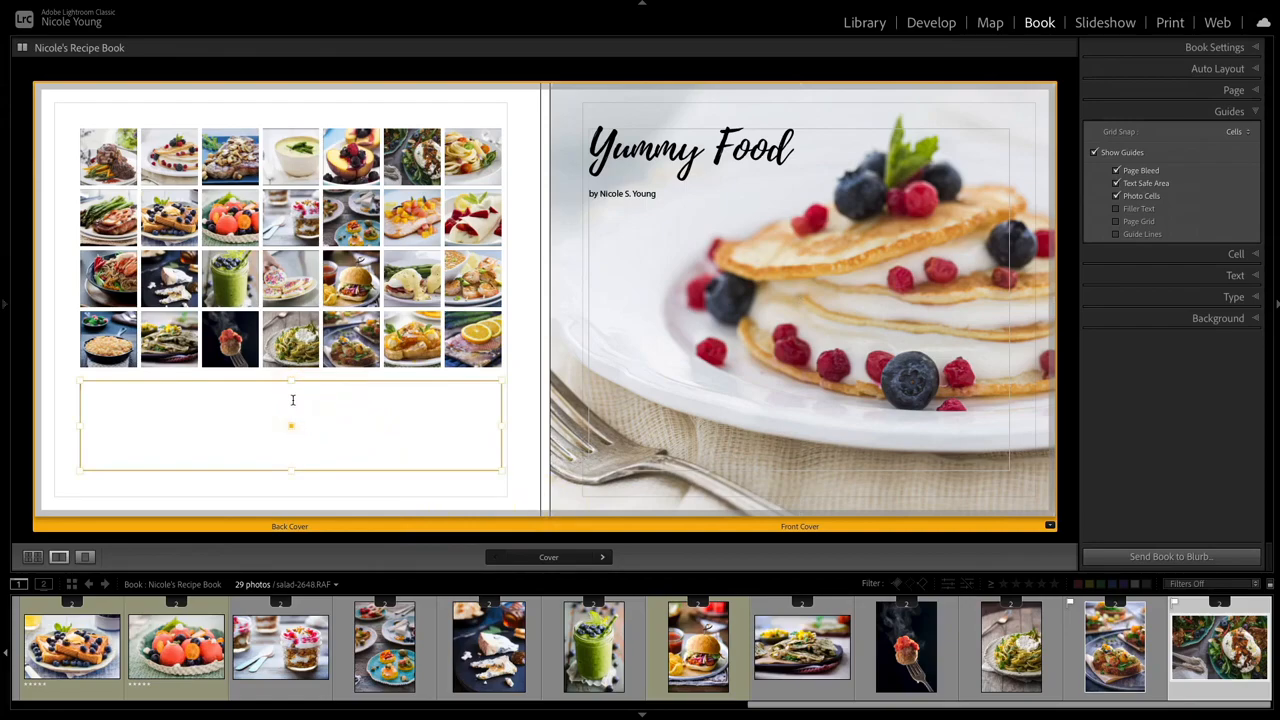
click(293, 400)
text(Lorem ipsum dolor sit amet, consectetur adipiscing elit. Mauris egestas, turpis vel consequat efficitur, sapien mauris suscipit nunc, ut accumsan lectus sapien a lorem. Vestibulum mi quam, rhoncus sed libero quis, facilisis scelerisque nisl. Morbi pretium, sapien ac eleifend placerat, nunc risus luctus leo, eu aliquet leo neque non elit. Morbi imperdiet lobortis congue. Curabitur tempus laoreet eros. Fusce sed nibh a elit vehicula auctor malesuada in dolor. Aenean iaculis nunc a viverra fringilla. Donec hendrerit nec purus sed molestie. Etiam libero mi, lobortis non elementum at, pharetra vitae tortor. Sed auctor ipsum id justo luctus tempor. Suspendisse in ex in tortor iaculis malesuada. Vivamus felis lacus, lobortis hendrerit ligula eu, feugiat interdum lorem.)
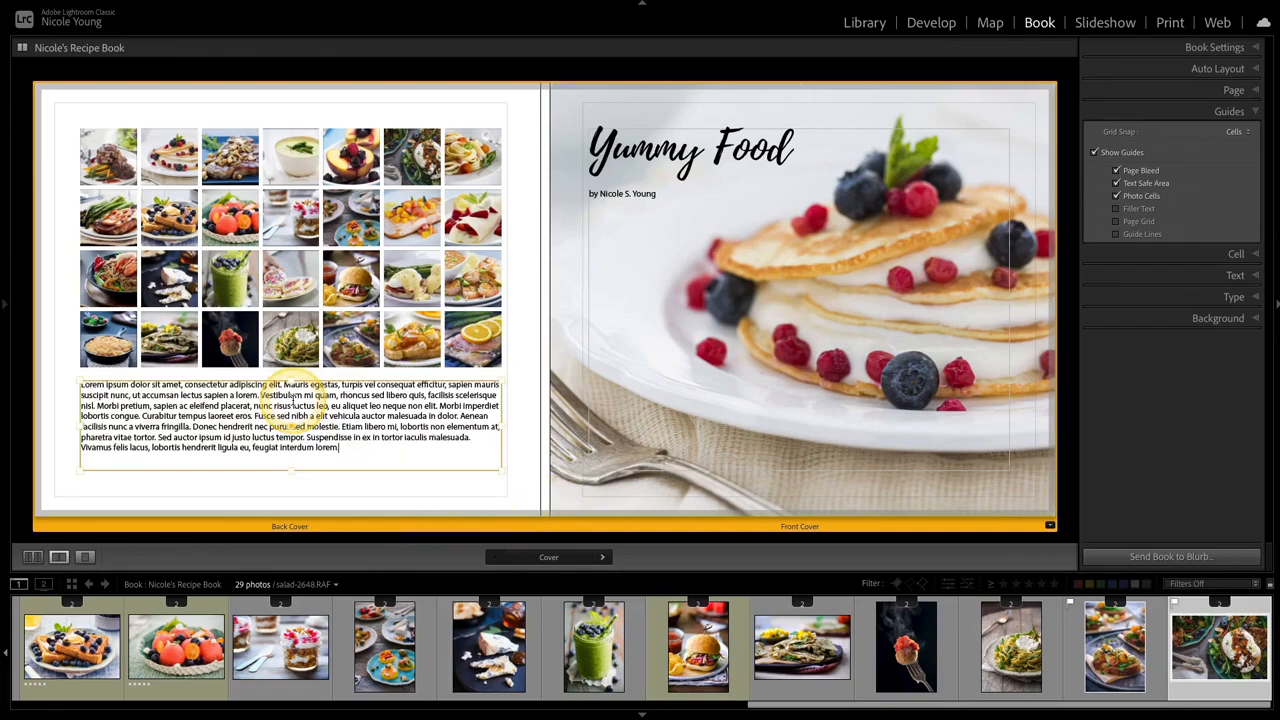
Apply the Recipe text style preset to the whole back cover paragraph and centre-align it
key(ctrl+a)
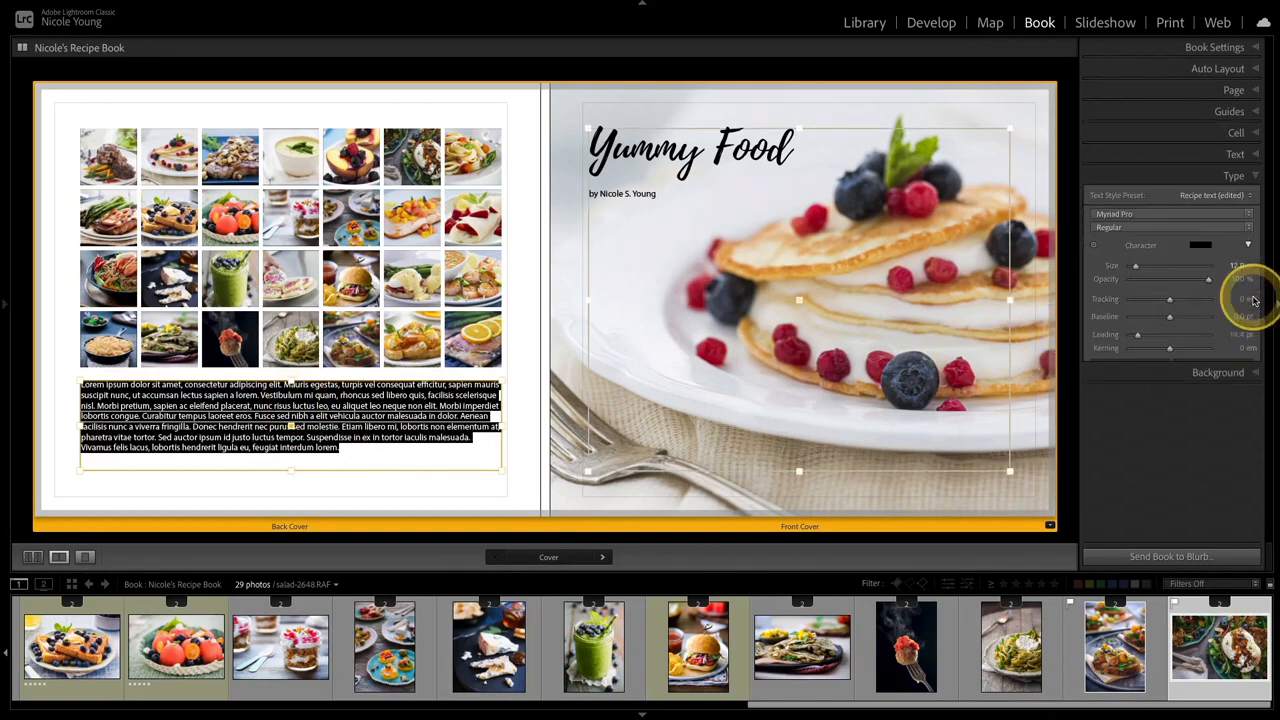
click(1254, 298)
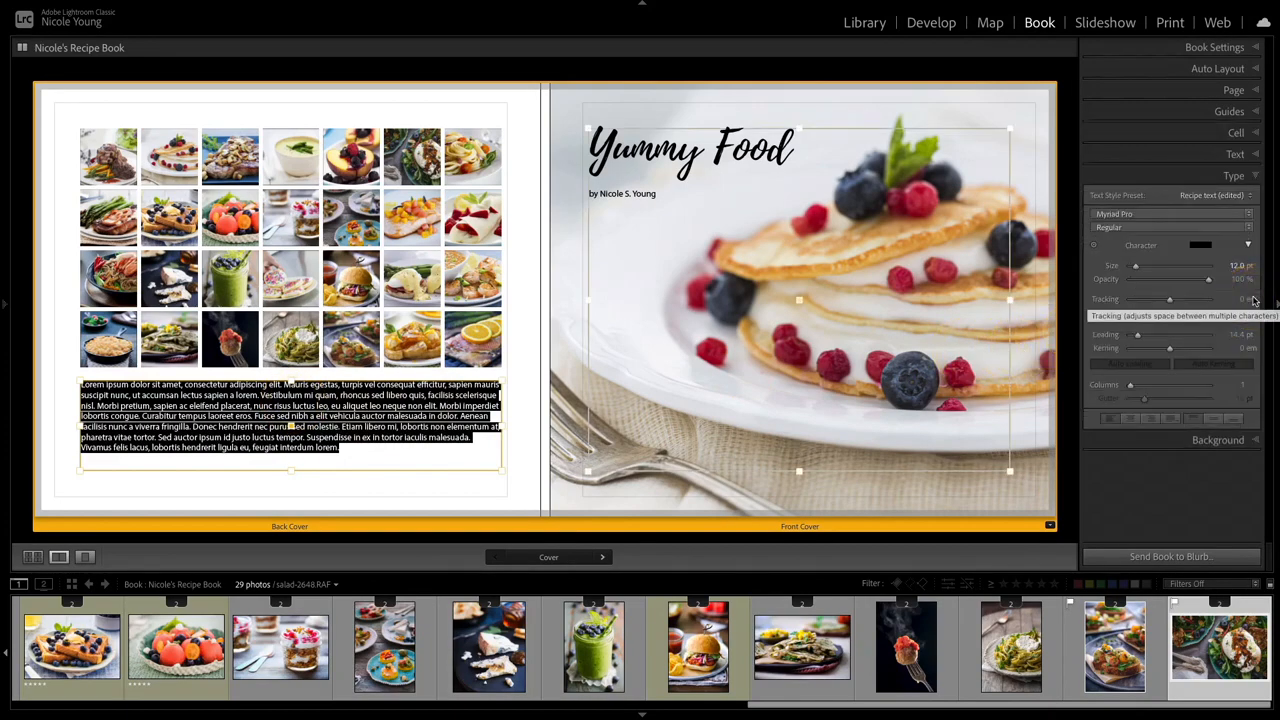
click(1226, 196)
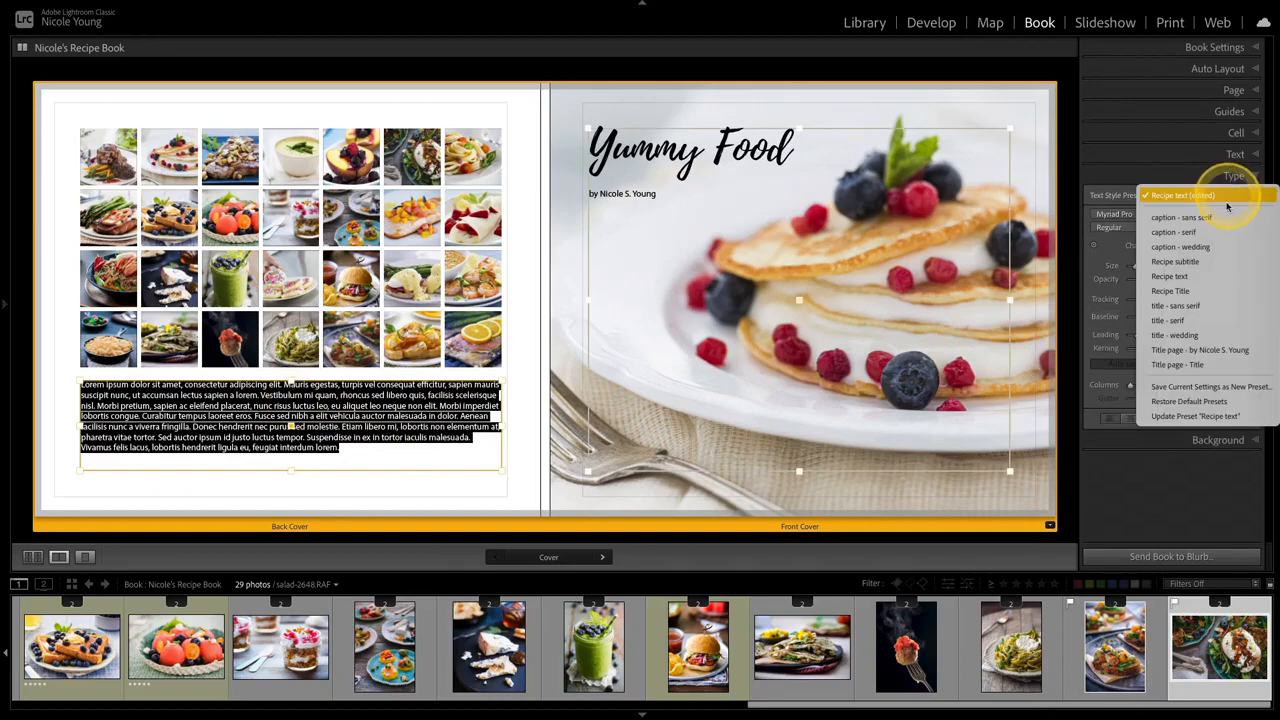
click(1208, 276)
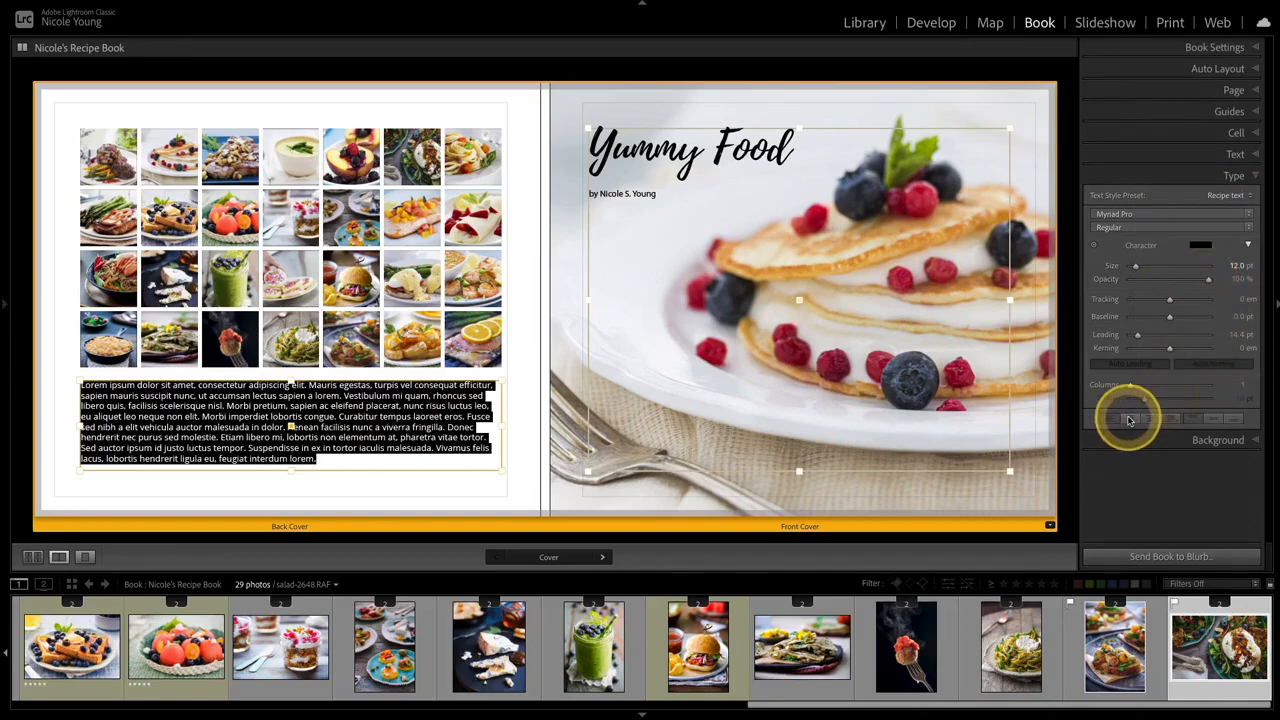
click(1129, 419)
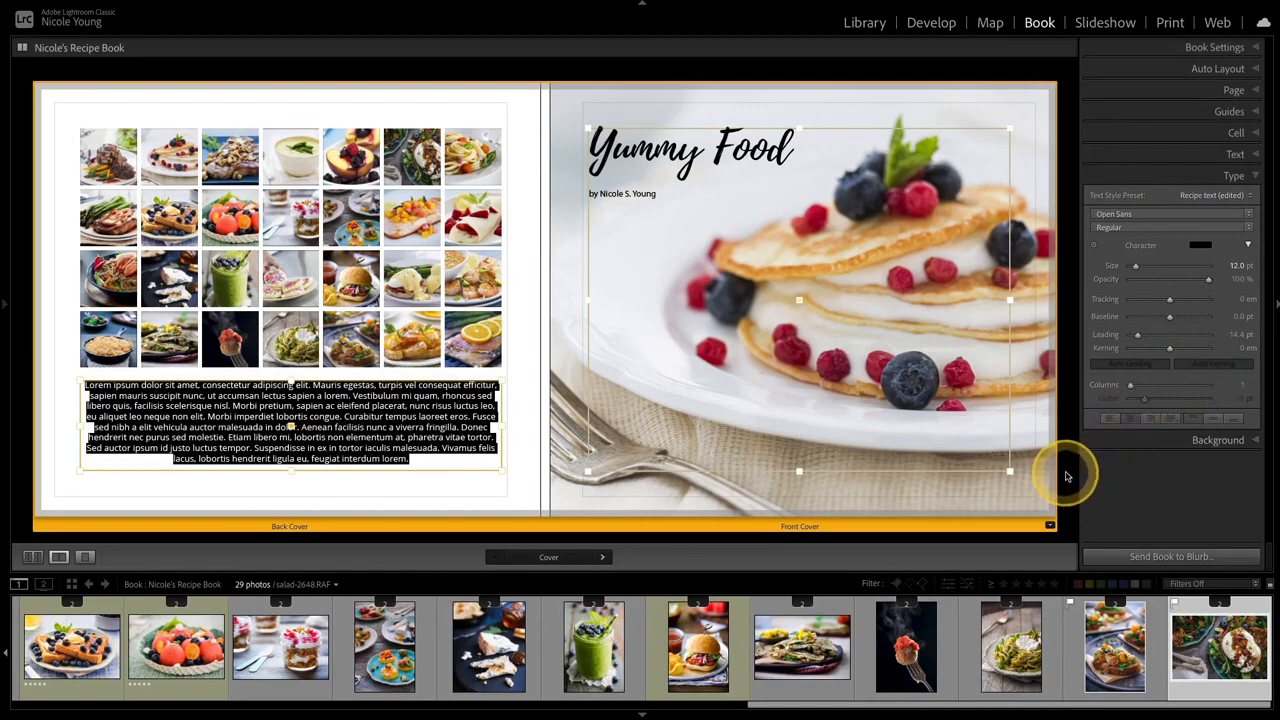
click(1067, 474)
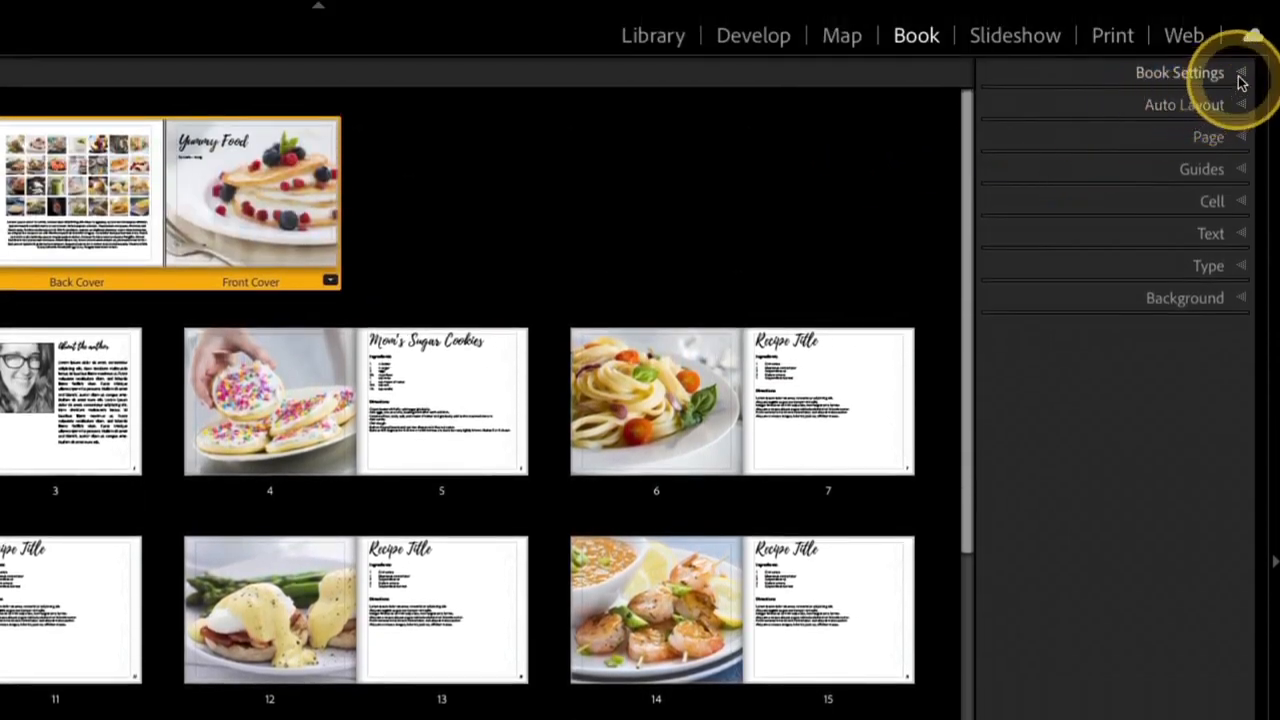
Set the book's output to PDF with Glossy media type and a JPEG quality of 100
click(1241, 74)
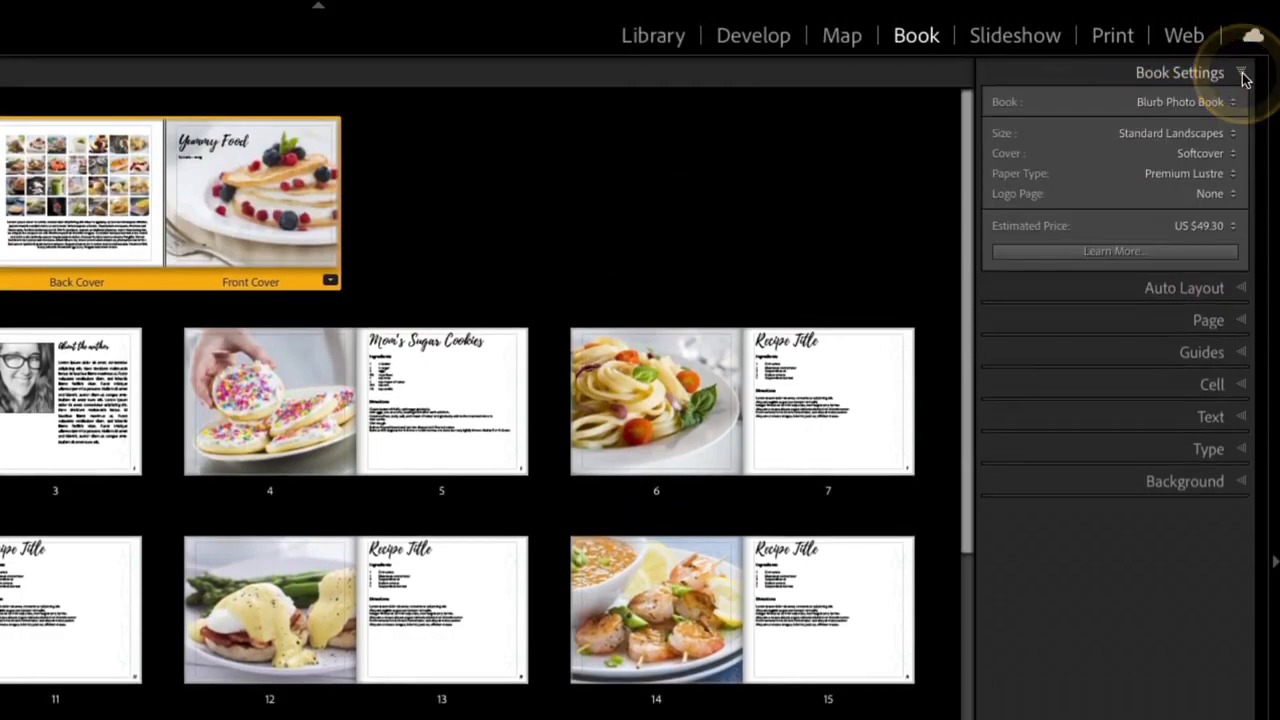
click(1220, 102)
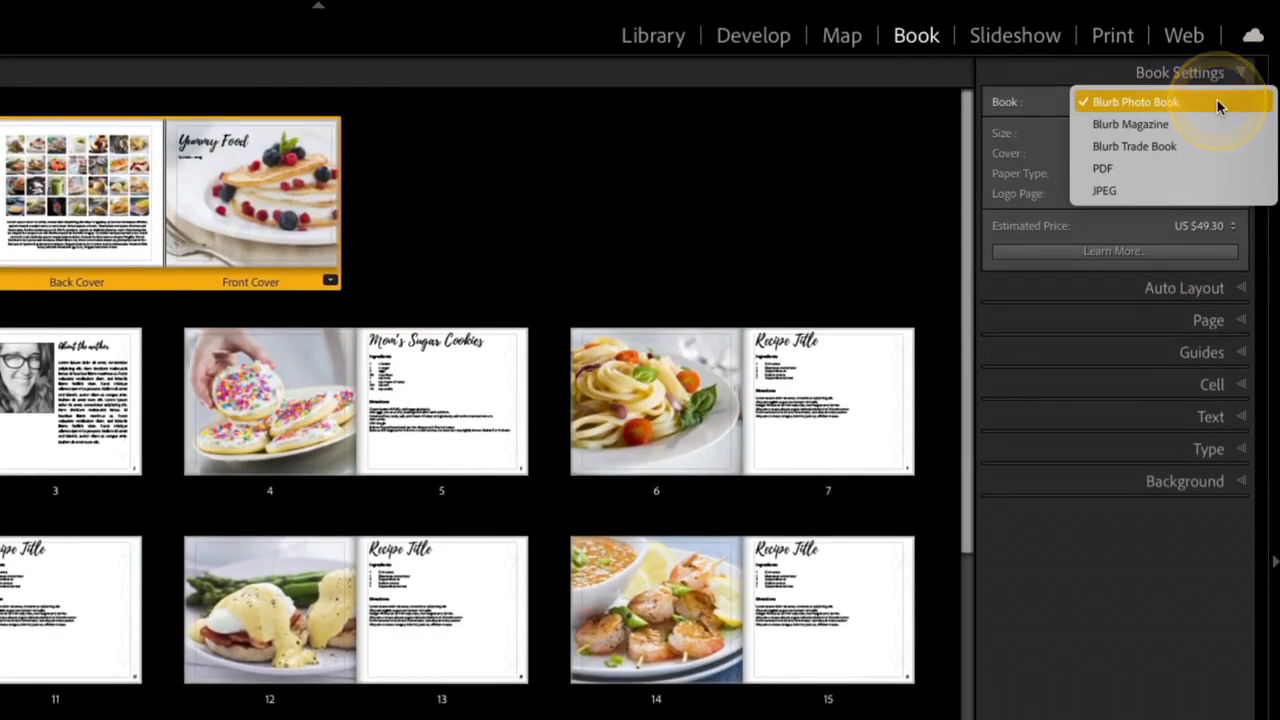
click(1210, 166)
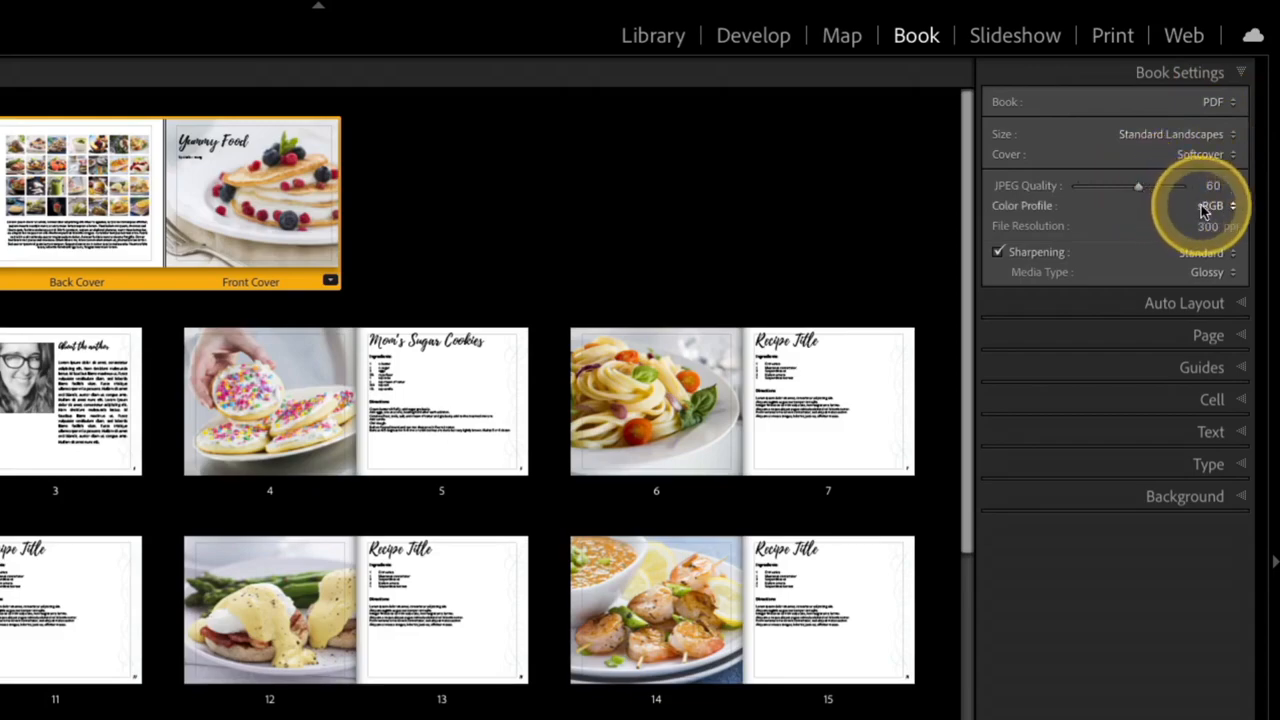
click(1215, 281)
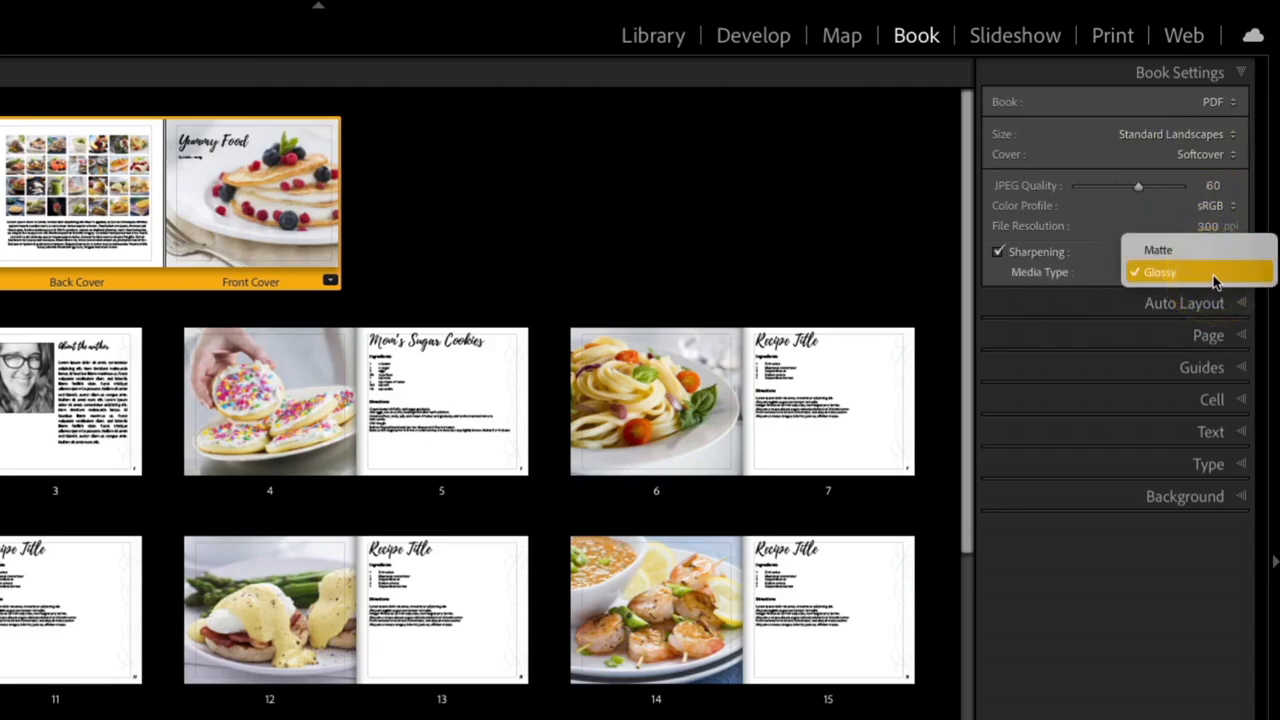
click(1215, 278)
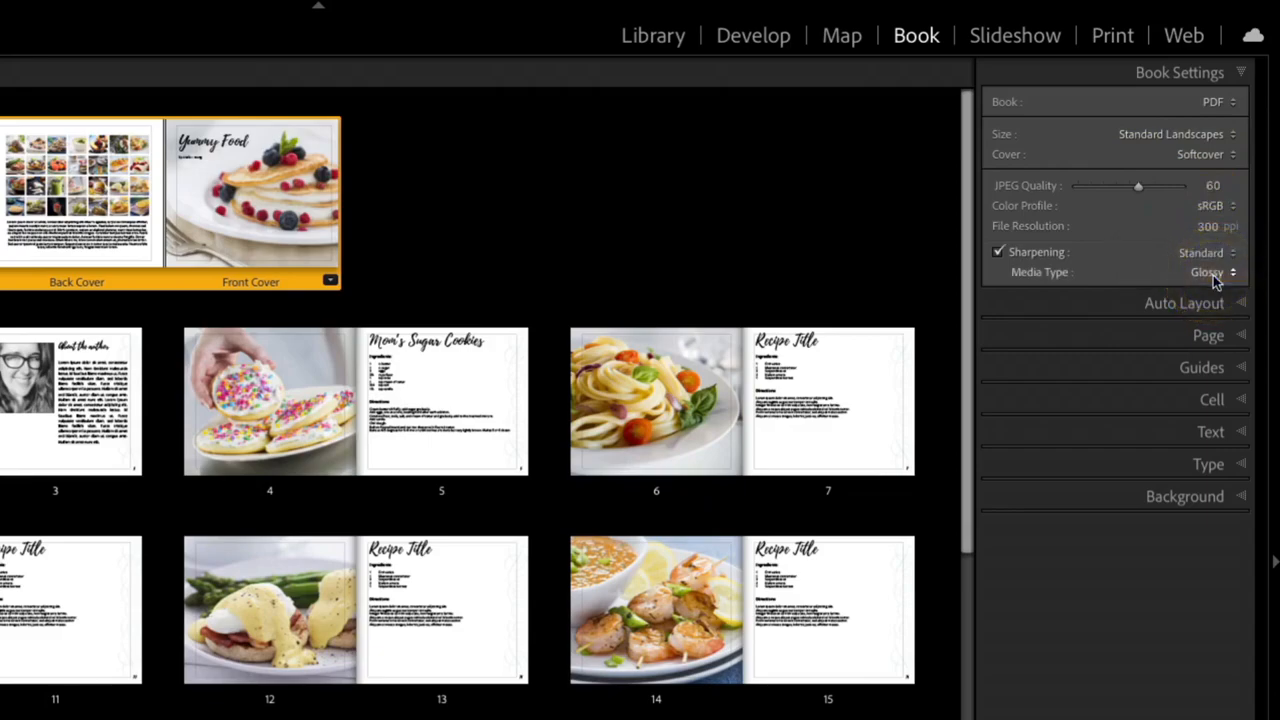
drag(1138, 187, 1209, 192)
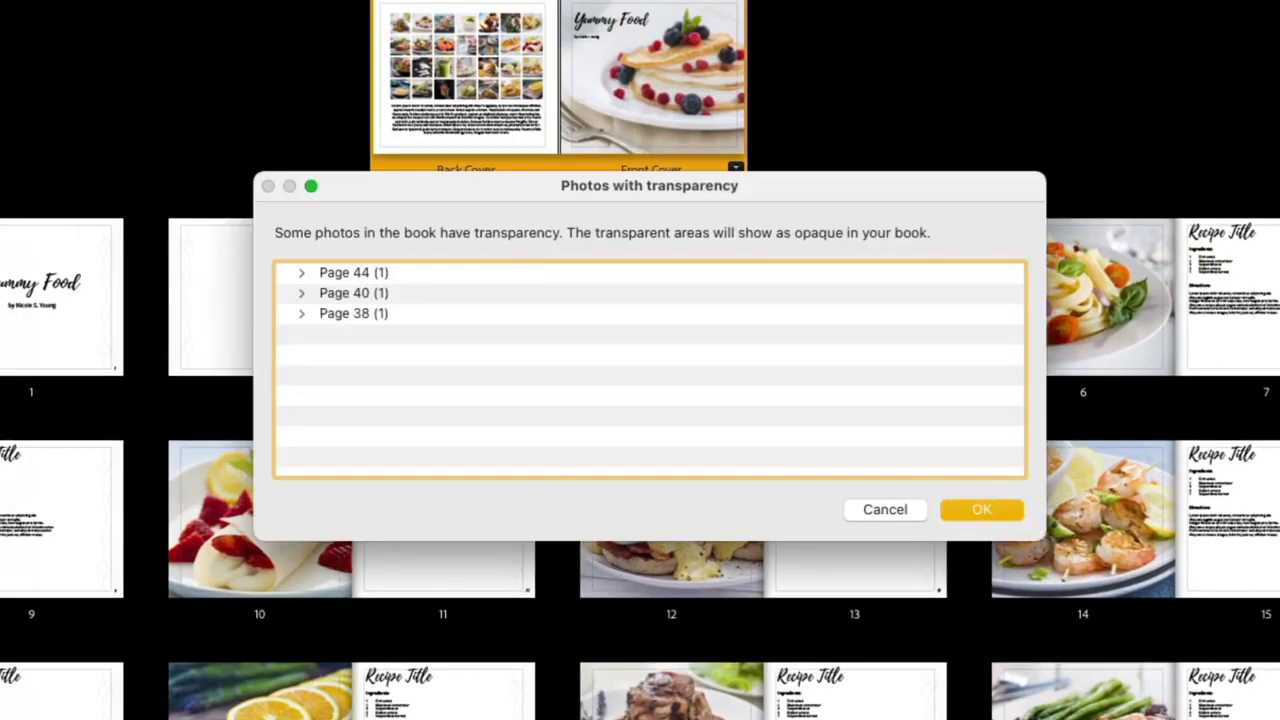
Accept the photo transparency notice and save the exported PDF as yummy_food on the Desktop
click(1004, 511)
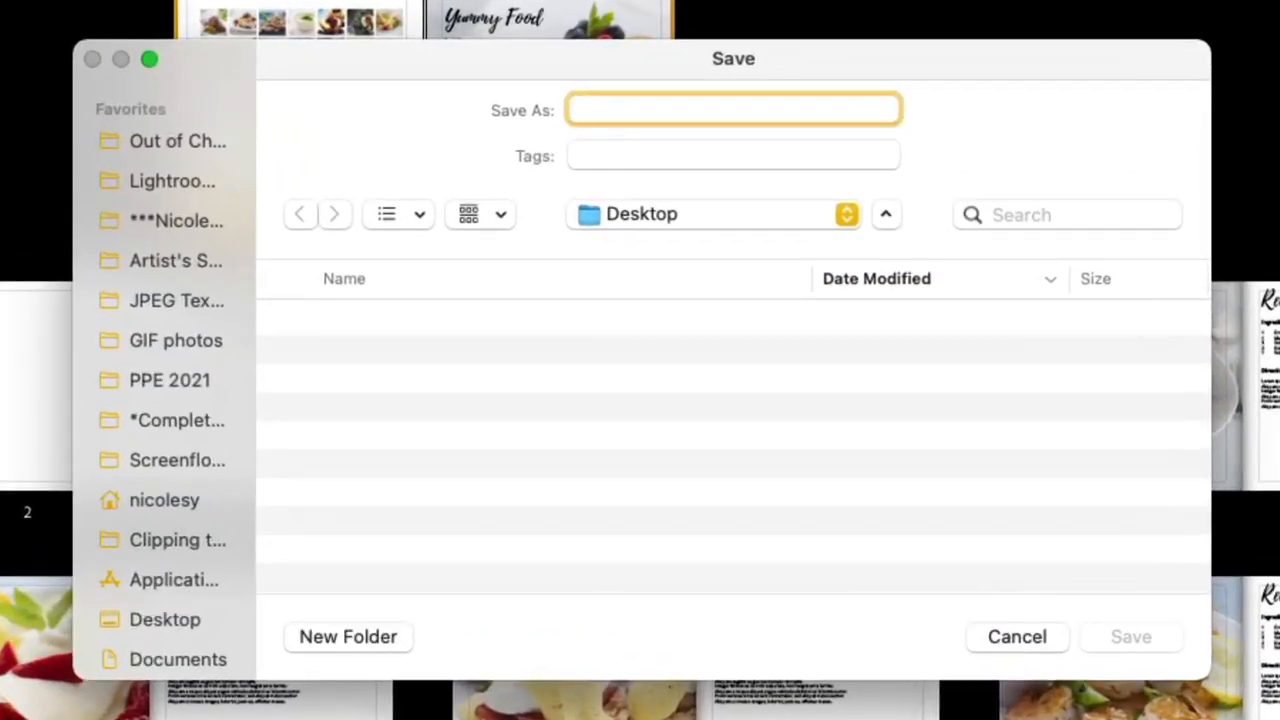
text(yummy_food)
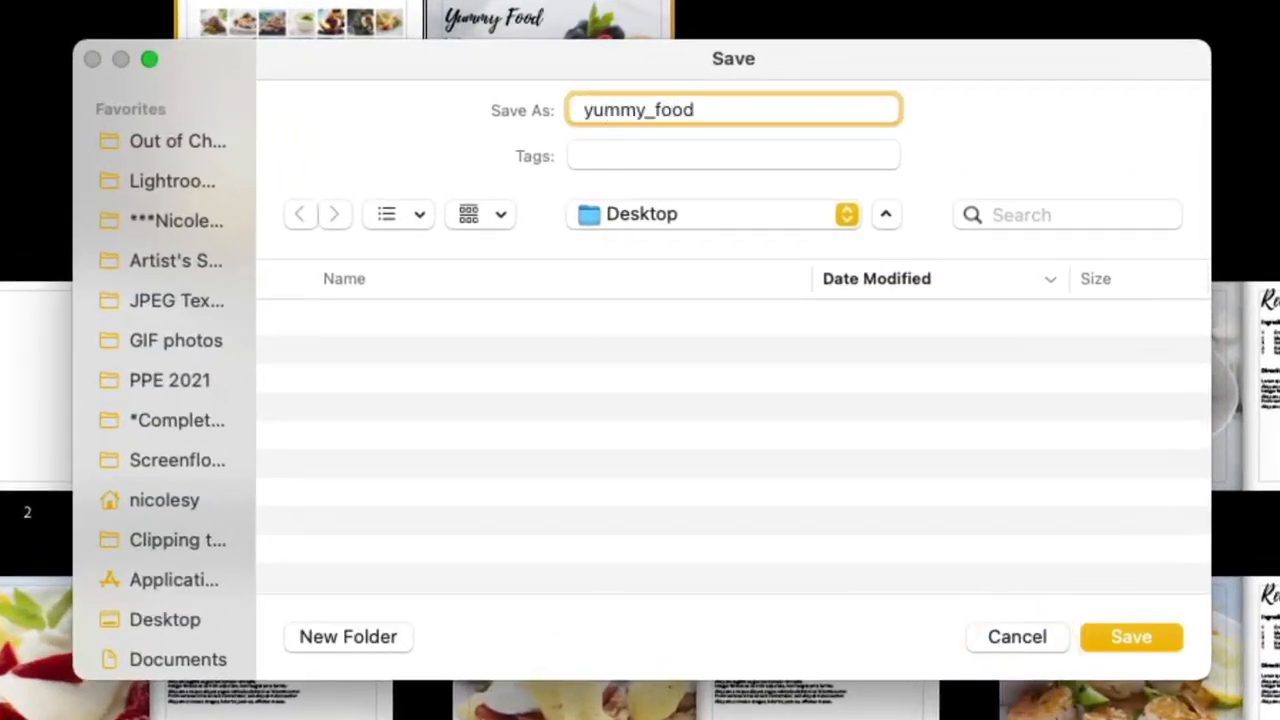
click(1133, 638)
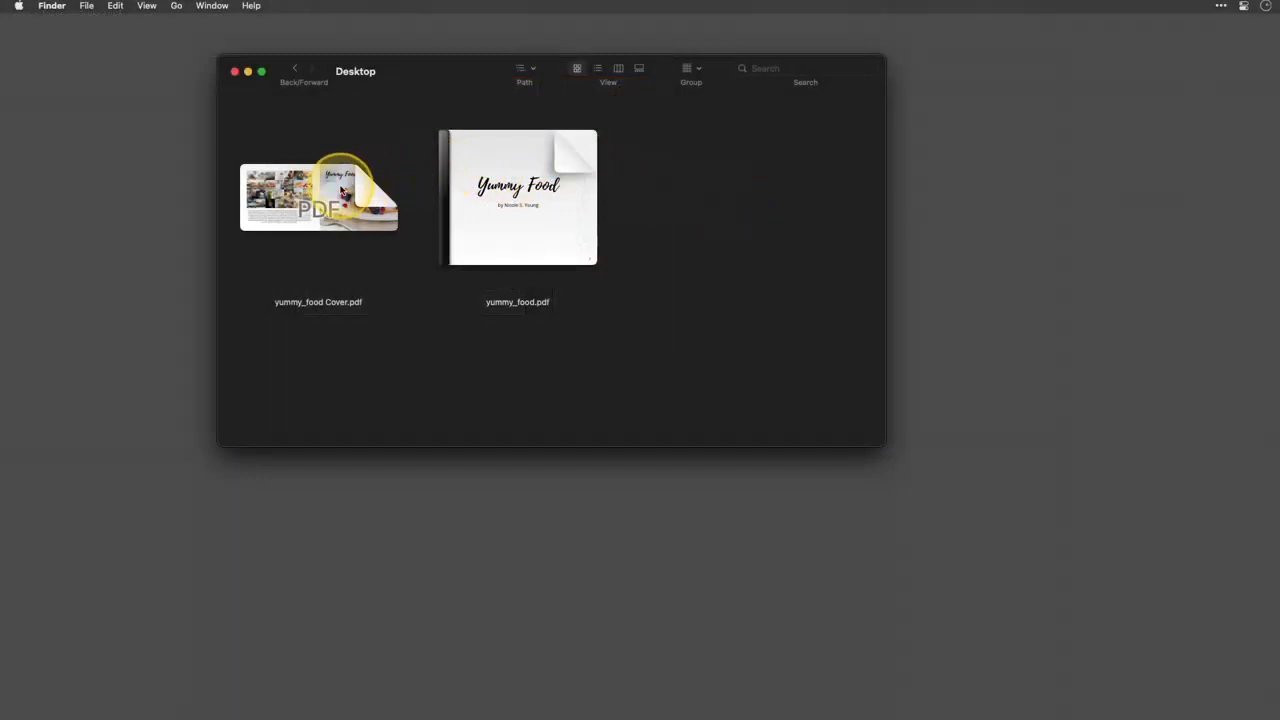
Preview yummy_food Cover.pdf in Finder, and page through the opening pages of yummy_food.pdf
click(341, 191)
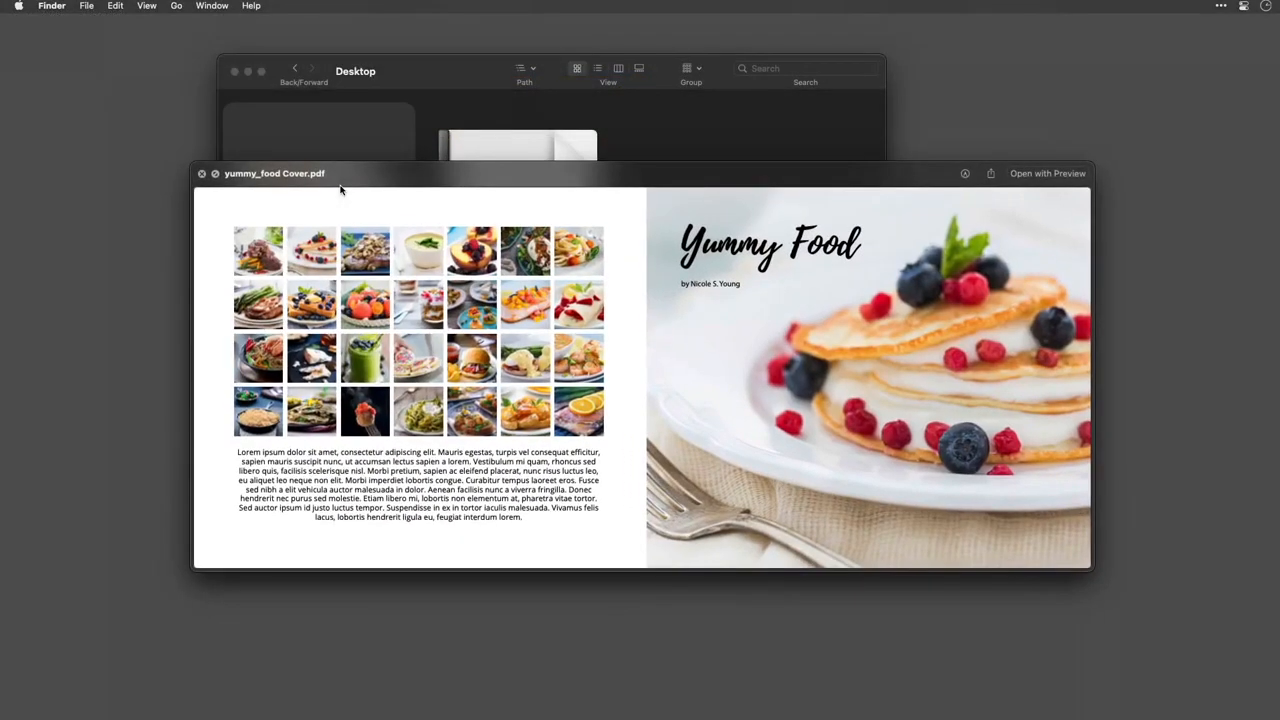
key(space)
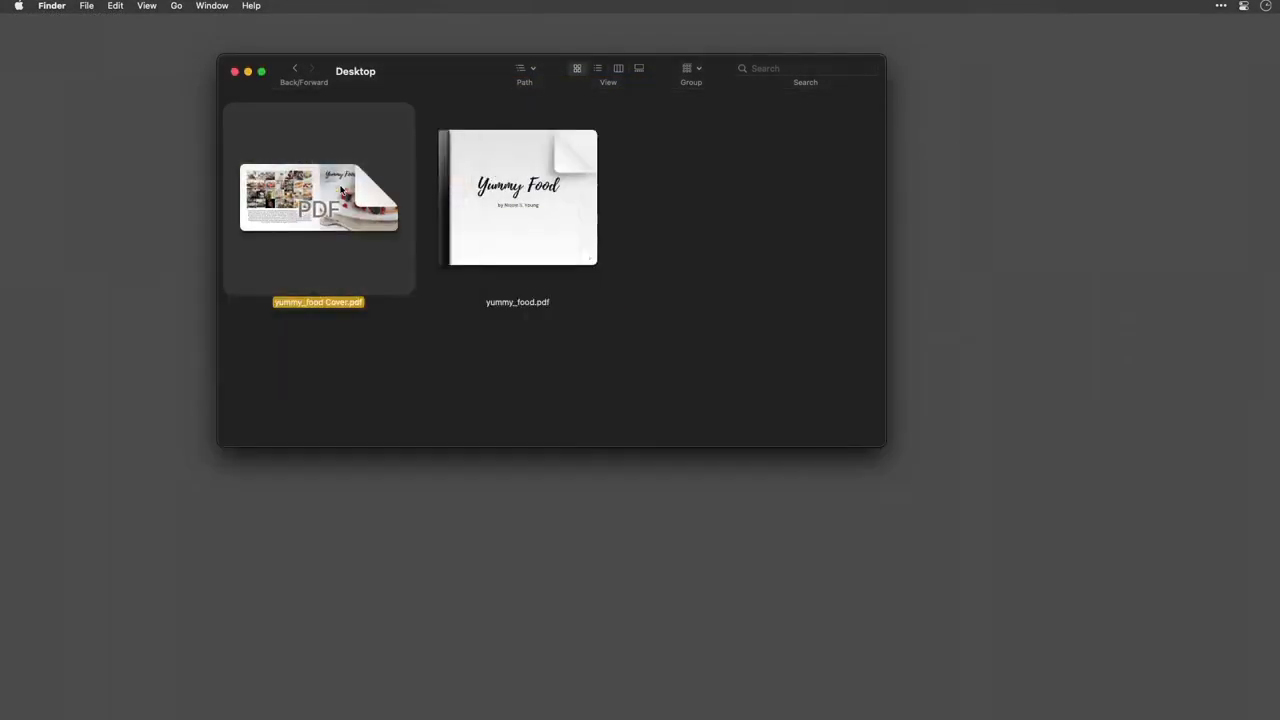
key(Right)
key(space)
scroll(340, 190, down, 3)
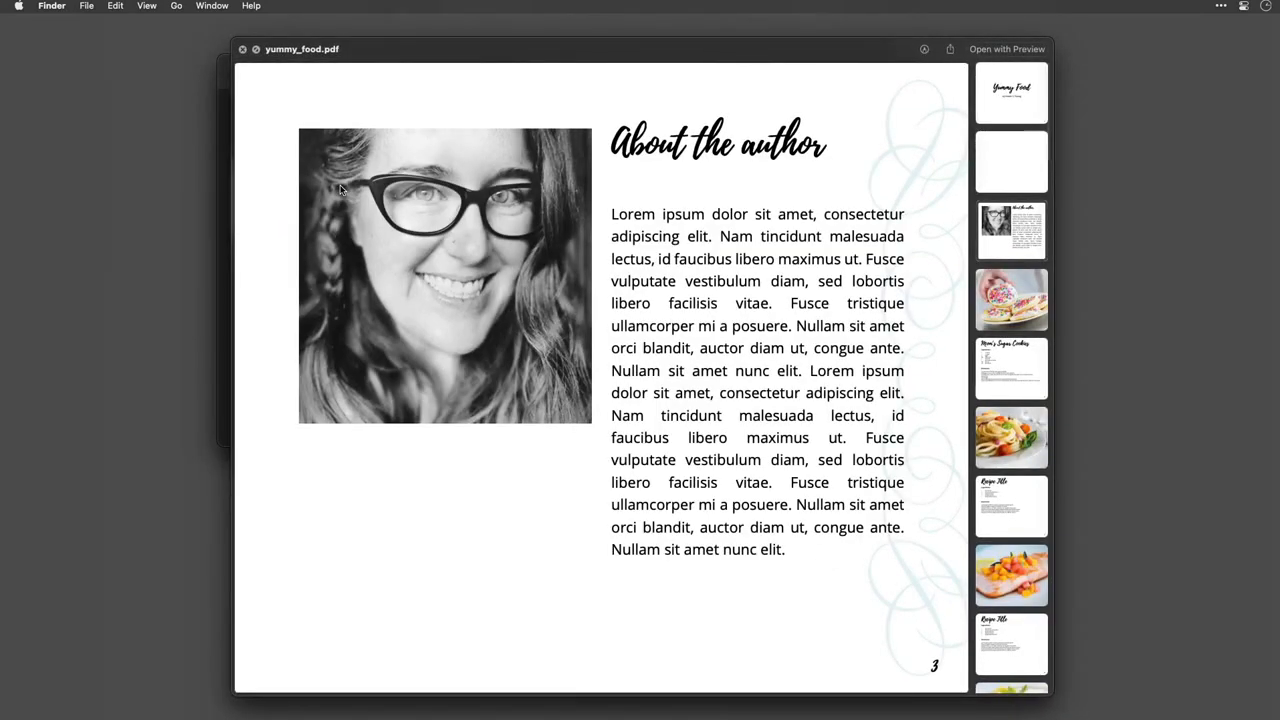
click(1015, 162)
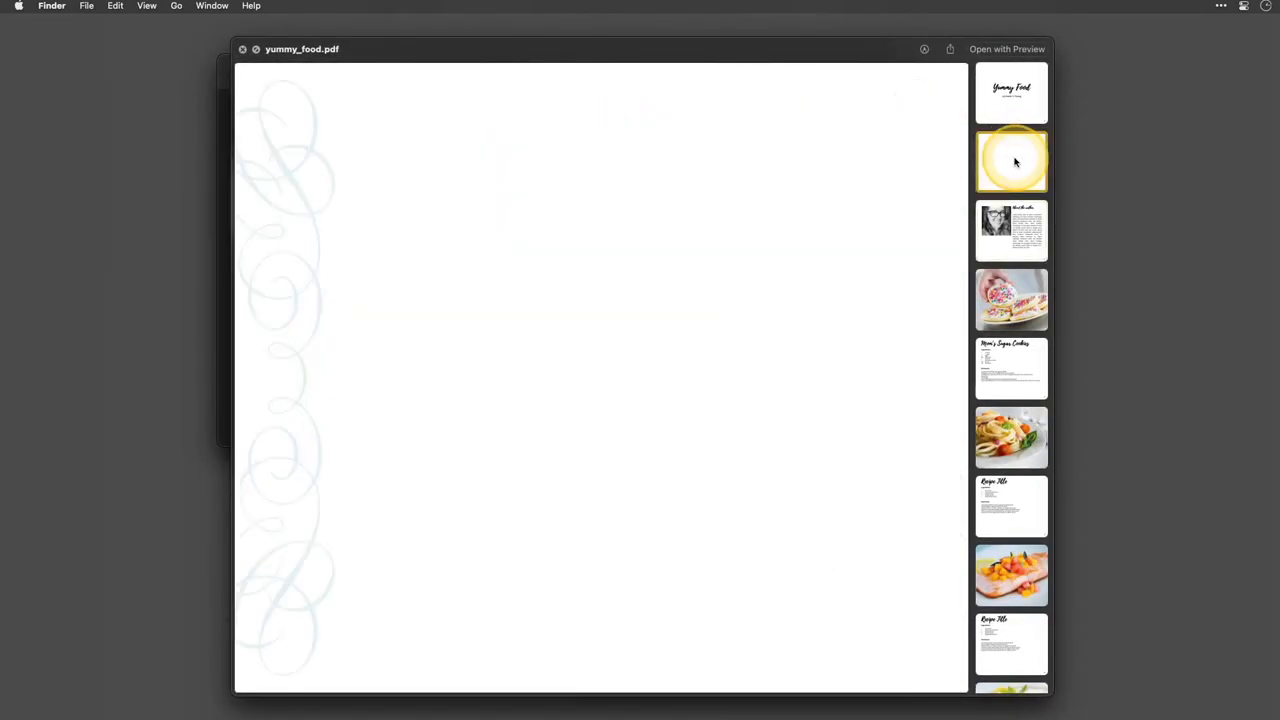
click(1010, 225)
click(1012, 290)
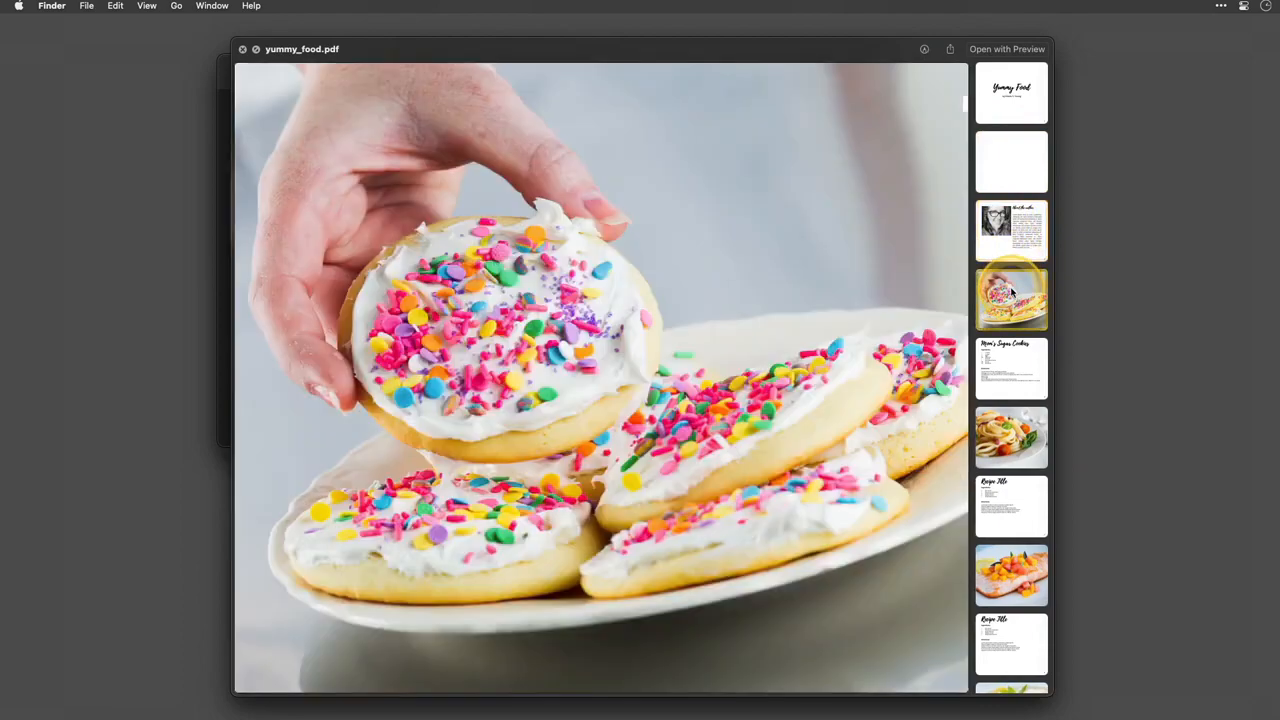
click(1015, 357)
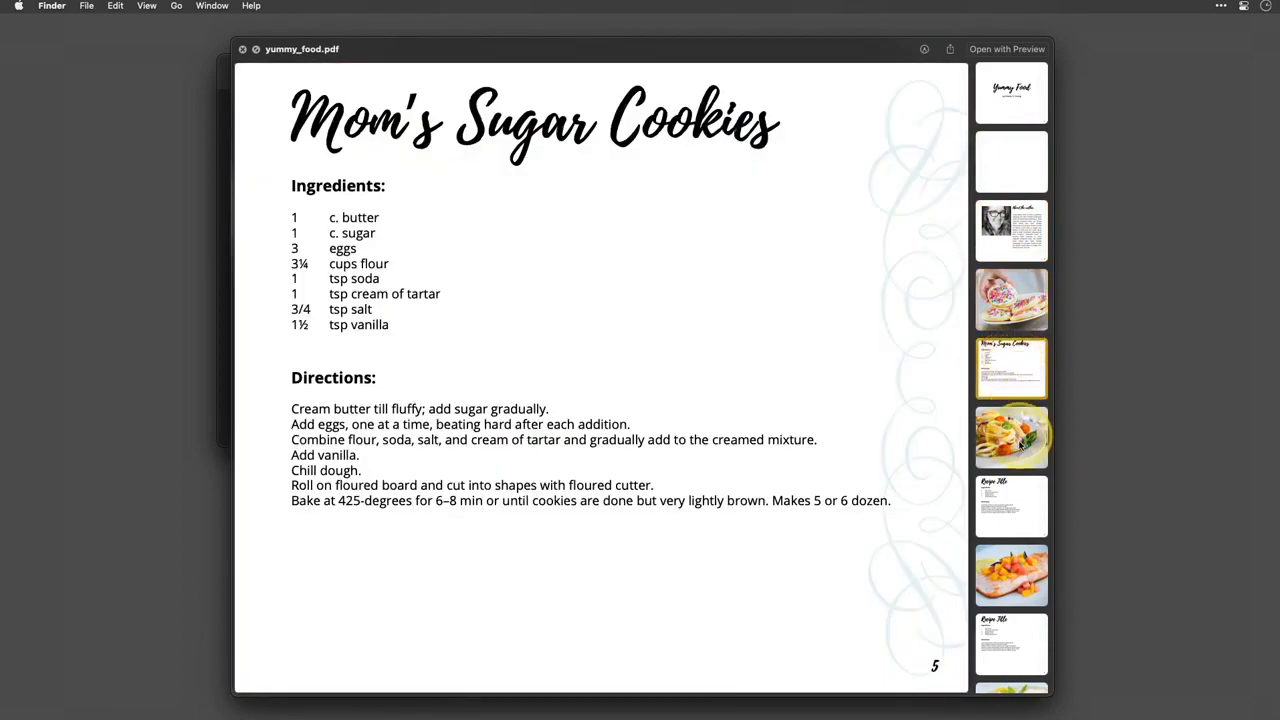
click(1020, 445)
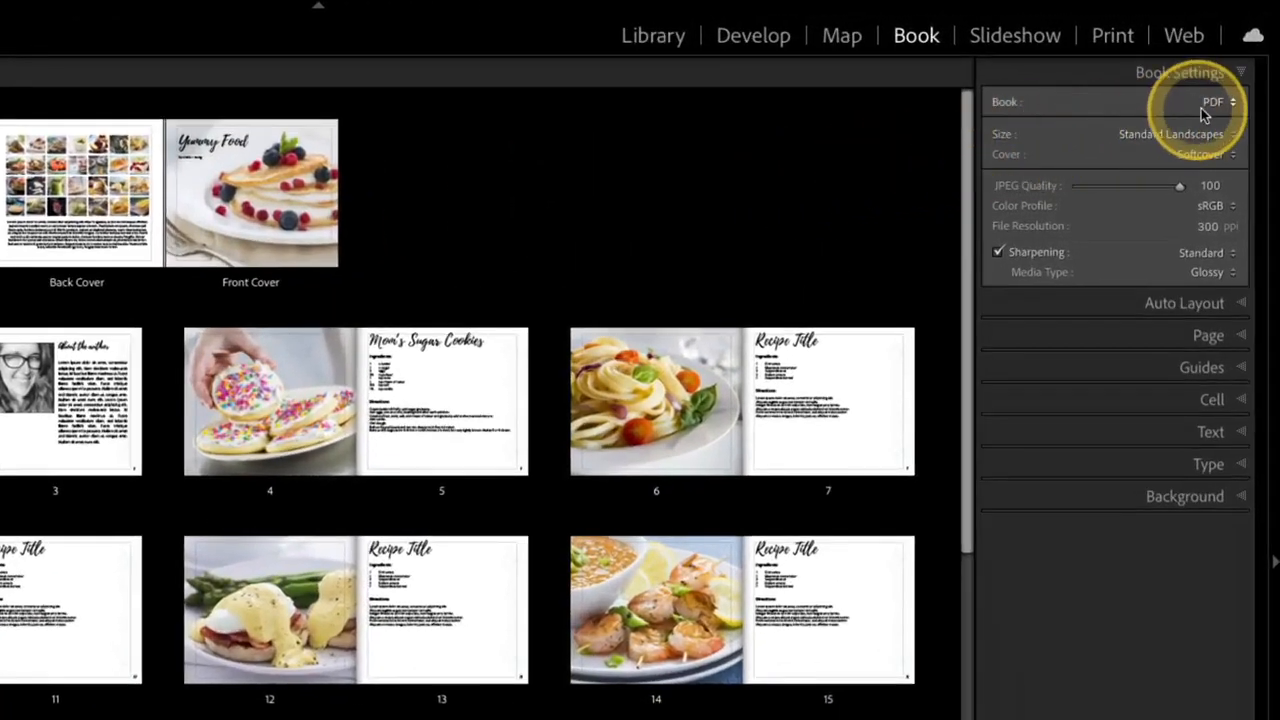
Return to Lightroom Classic and set the book's output to JPEG with the JPEG quality raised to maximum
click(1240, 67)
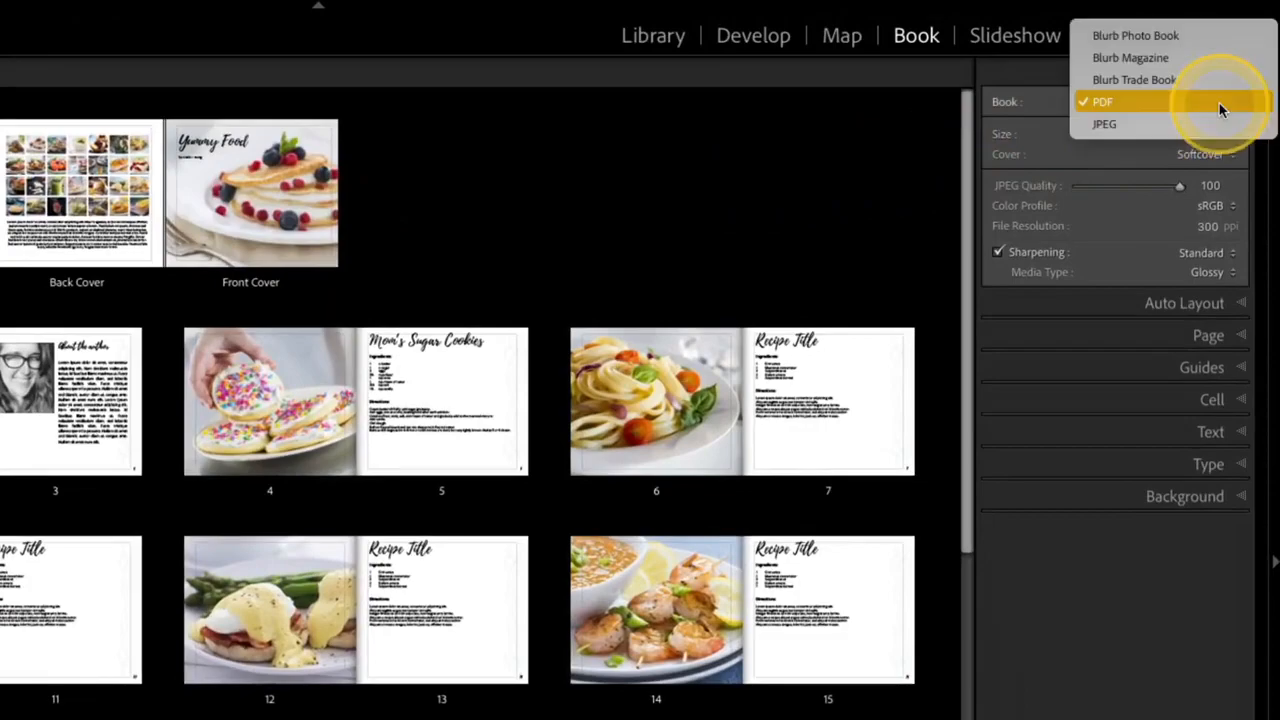
click(1223, 124)
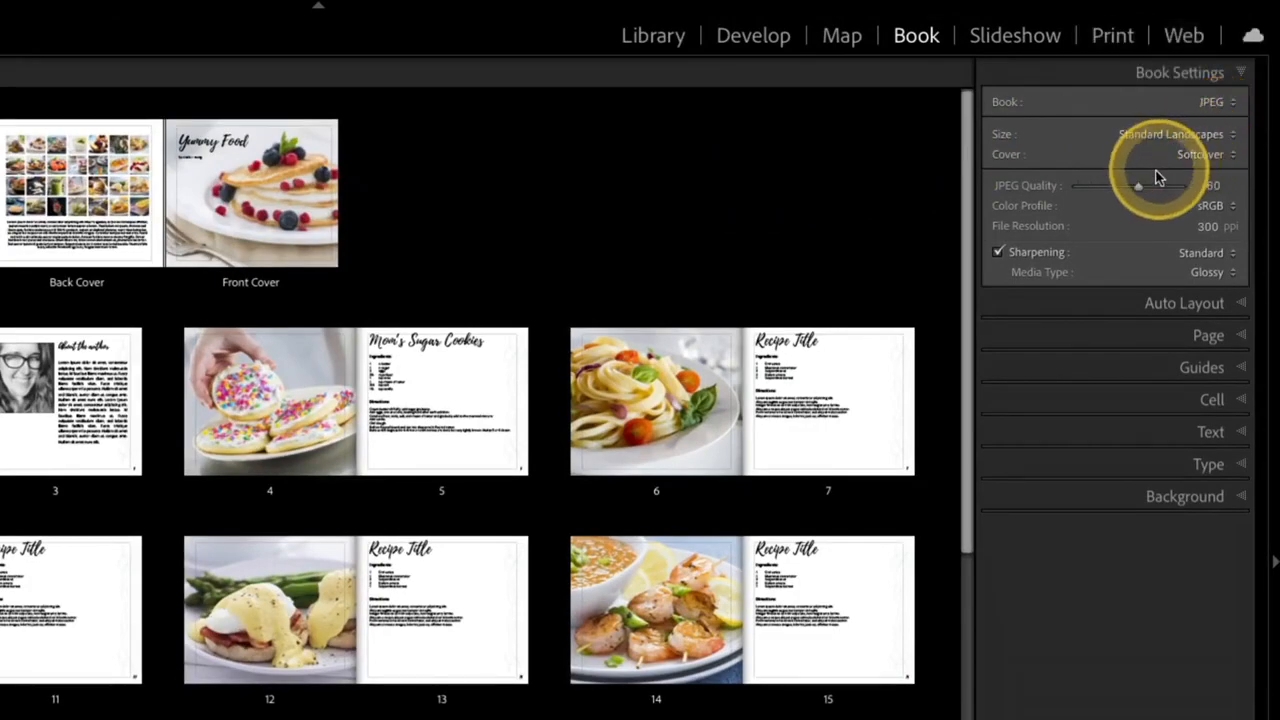
drag(1140, 190, 1190, 192)
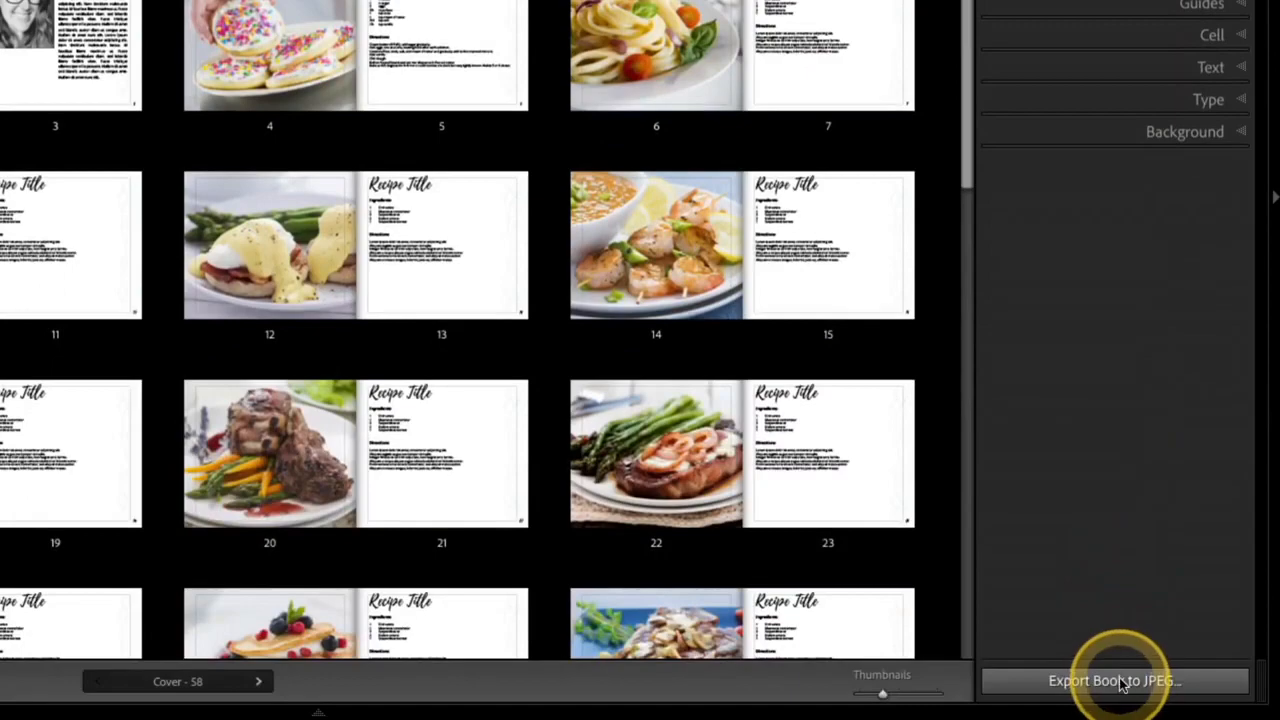
Start exporting the book to JPEG, accepting the photo transparency notice, and create a destination folder named JPEGs on the Desktop
click(1122, 682)
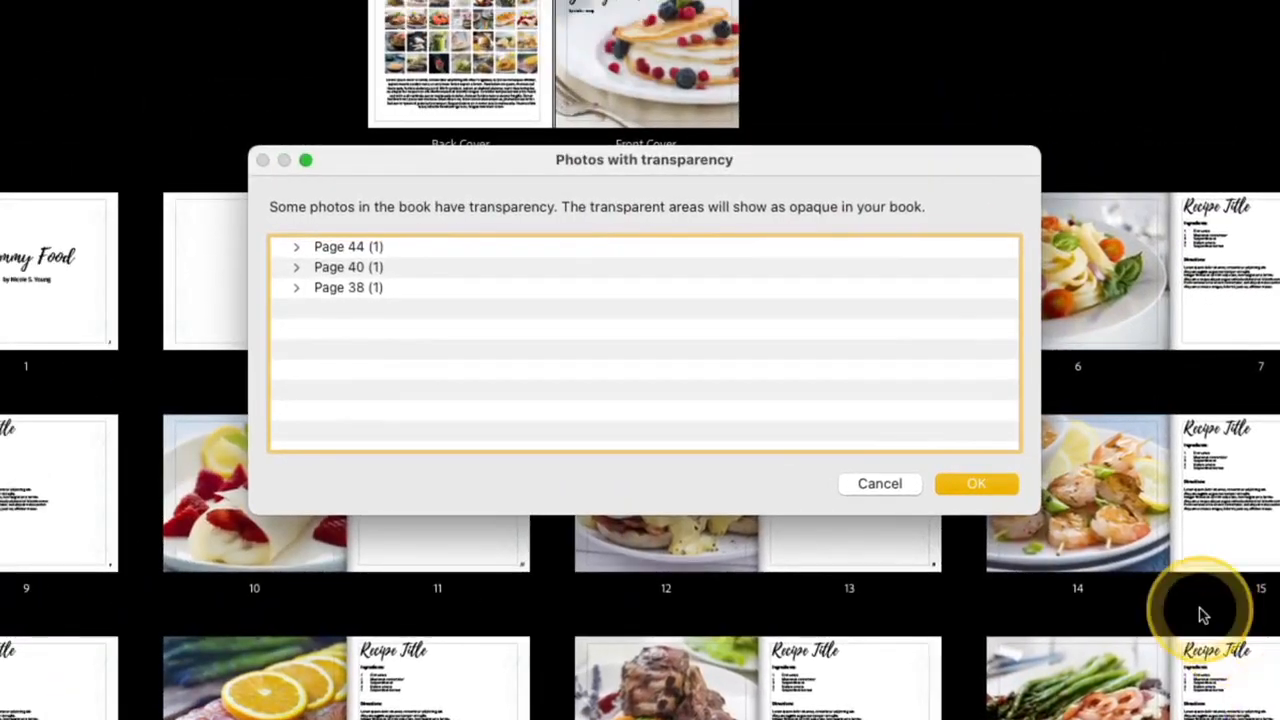
click(989, 483)
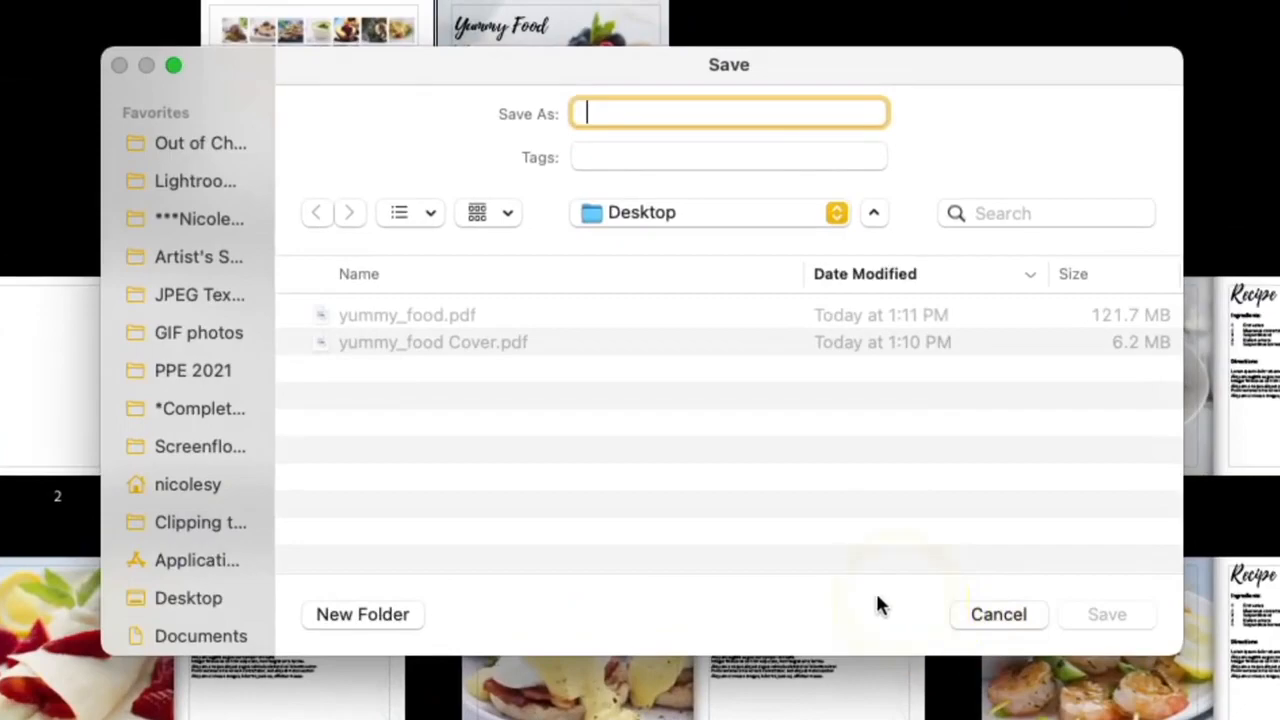
click(385, 612)
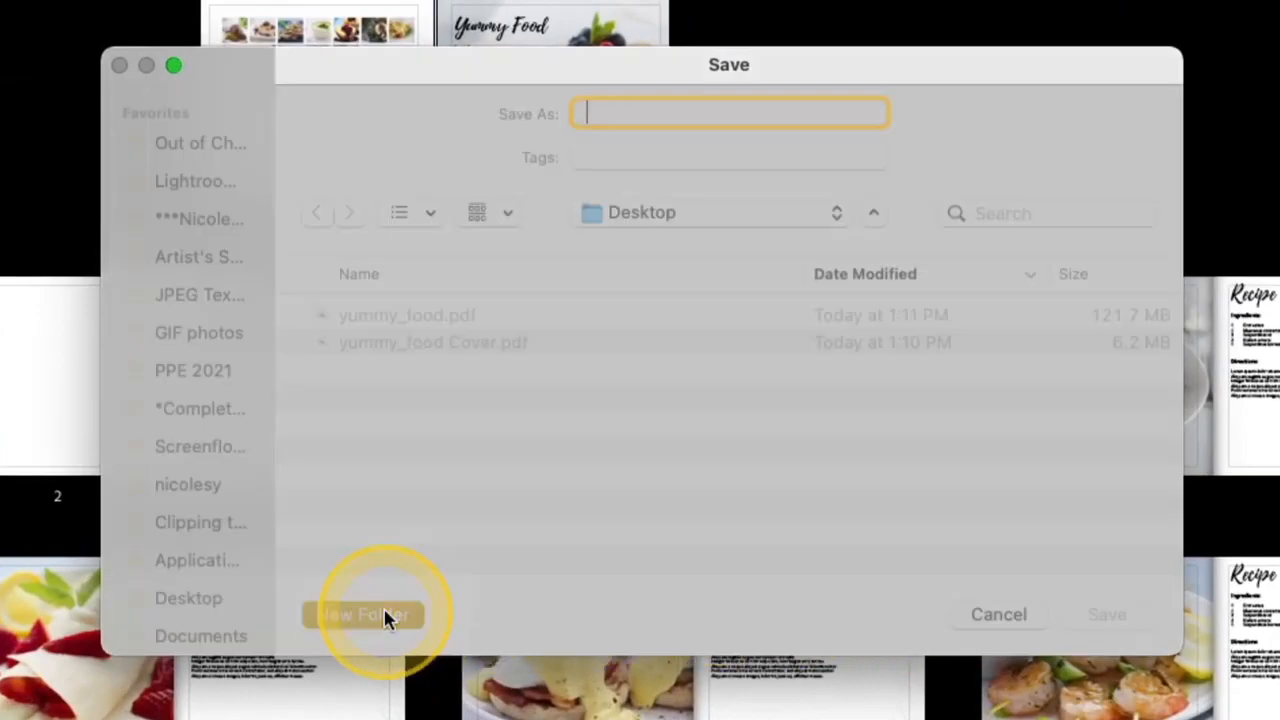
text(JPEGs)
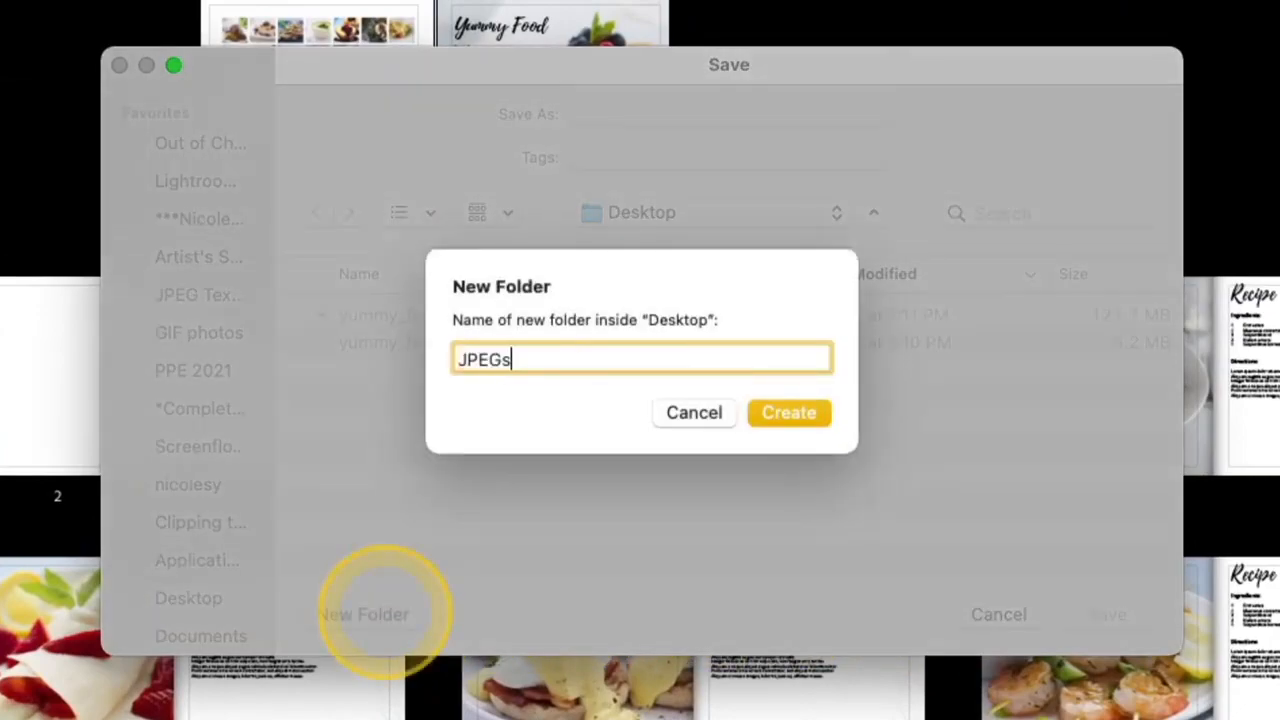
key(Return)
Name the JPEG export yummy_food and save it in the JPEGs folder
text(yu)
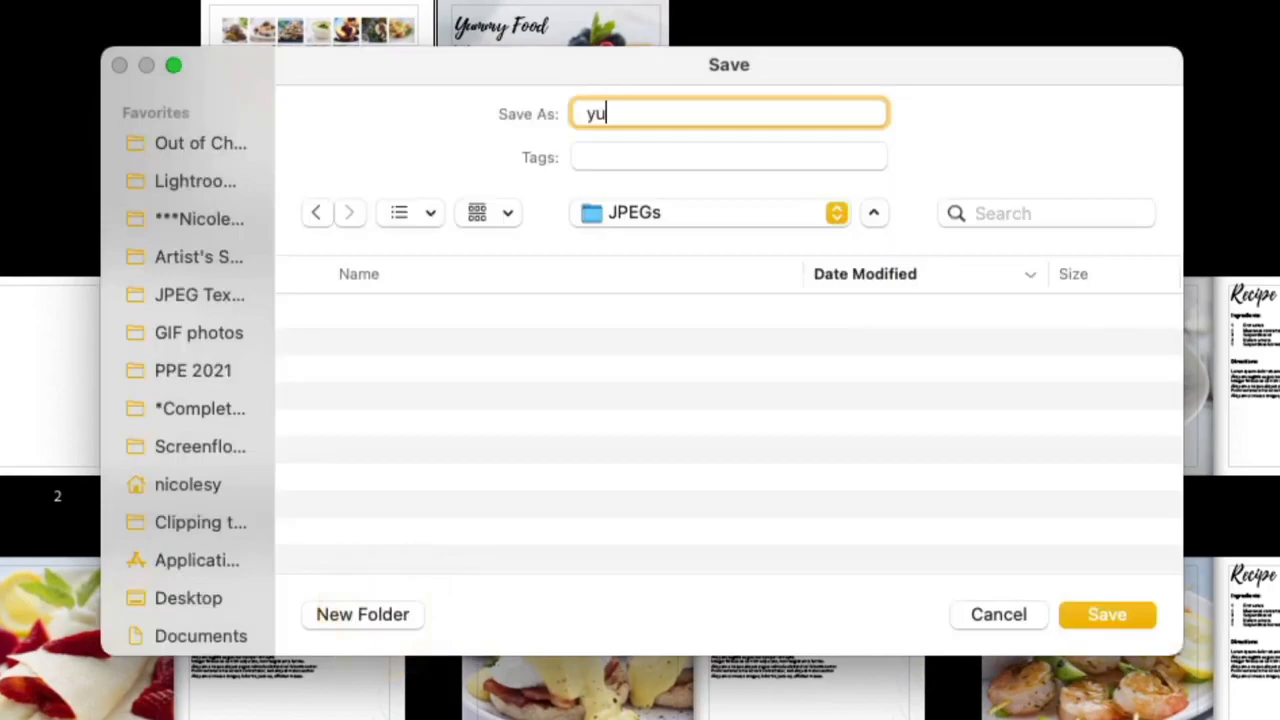
text(mmy_)
click(385, 611)
text(go)
key(BackSpace)
text(ood)
click(1103, 616)
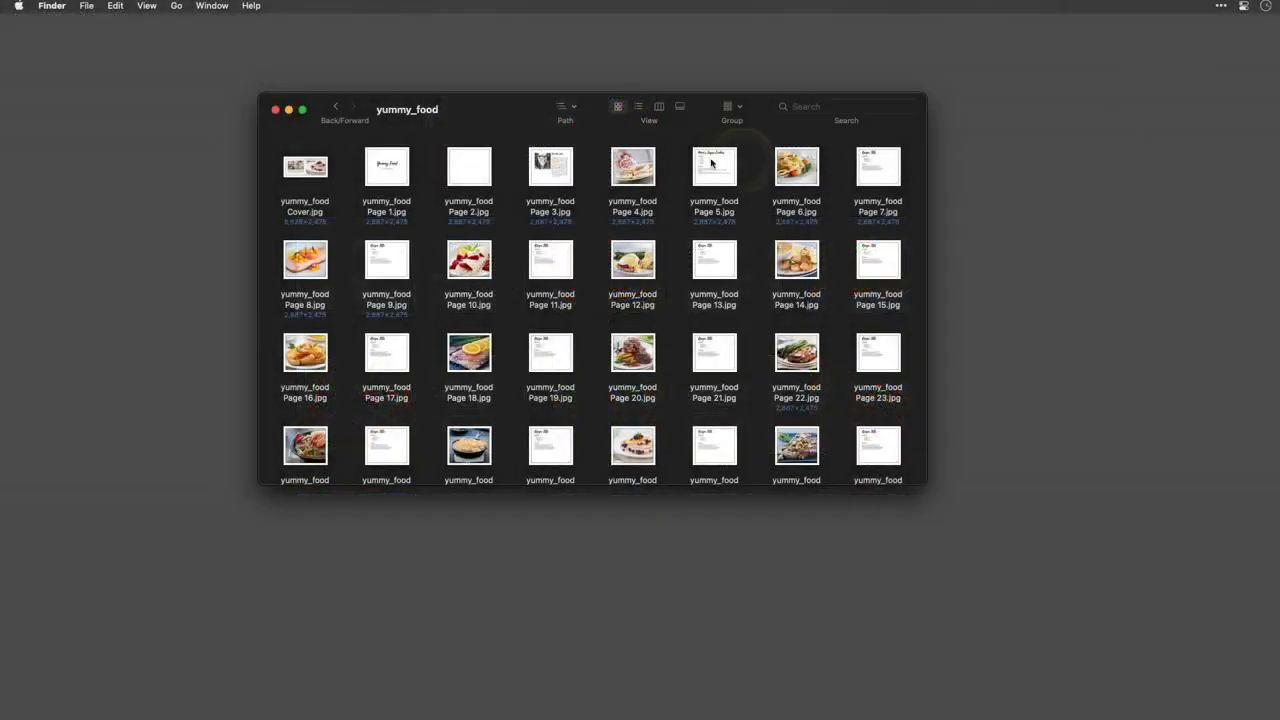
Preview yummy_food Cover.jpg in Finder and browse the exported page images through yummy_food Page 6.jpg
click(311, 172)
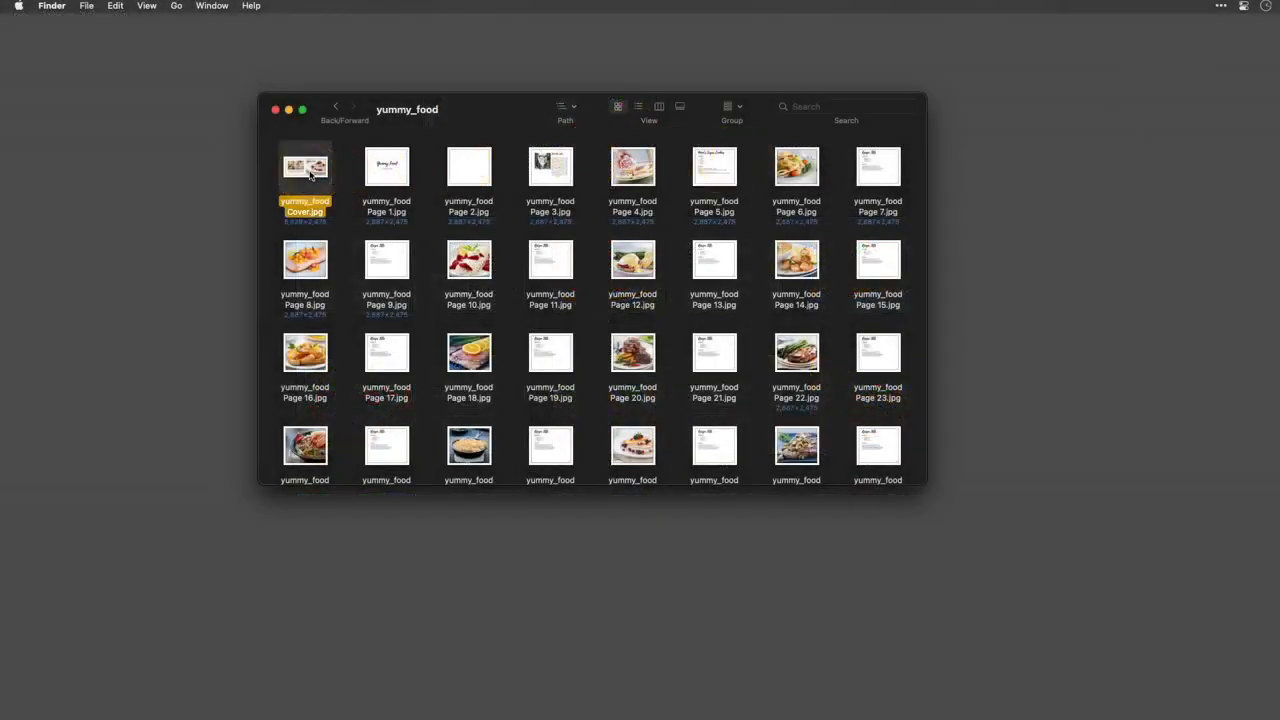
key(space)
key(Right)
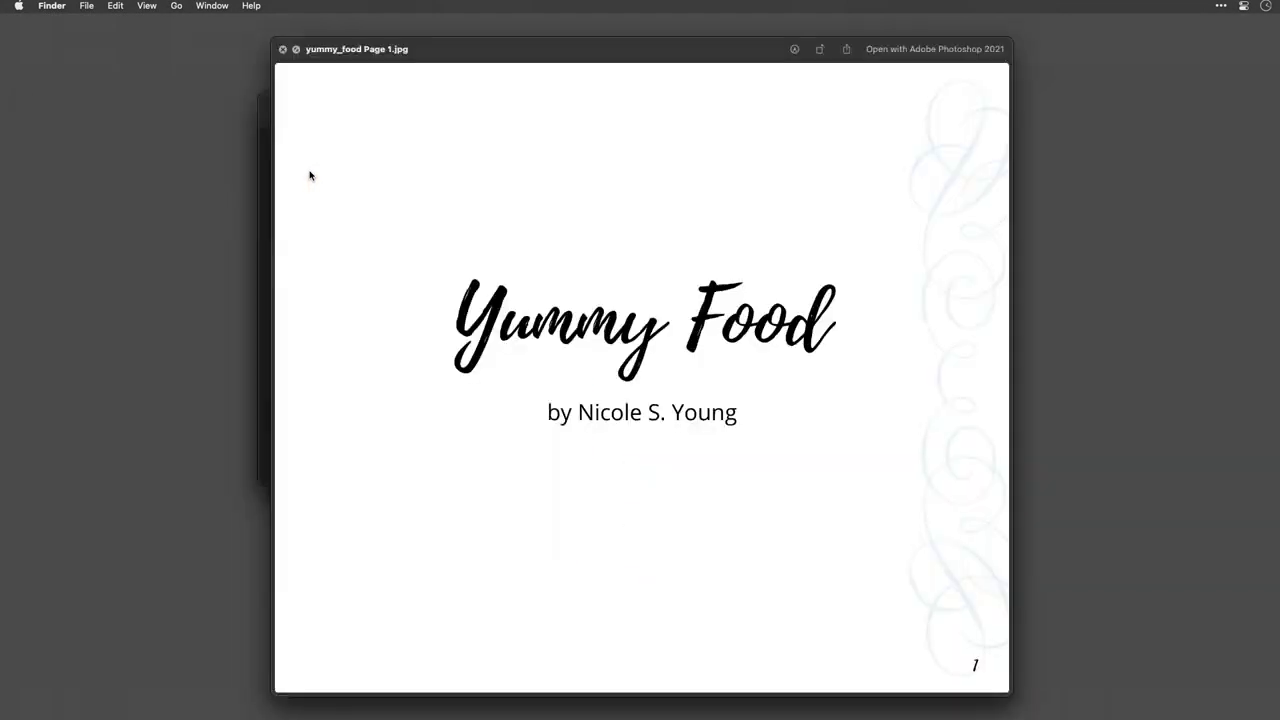
key(Right)
key(Right)
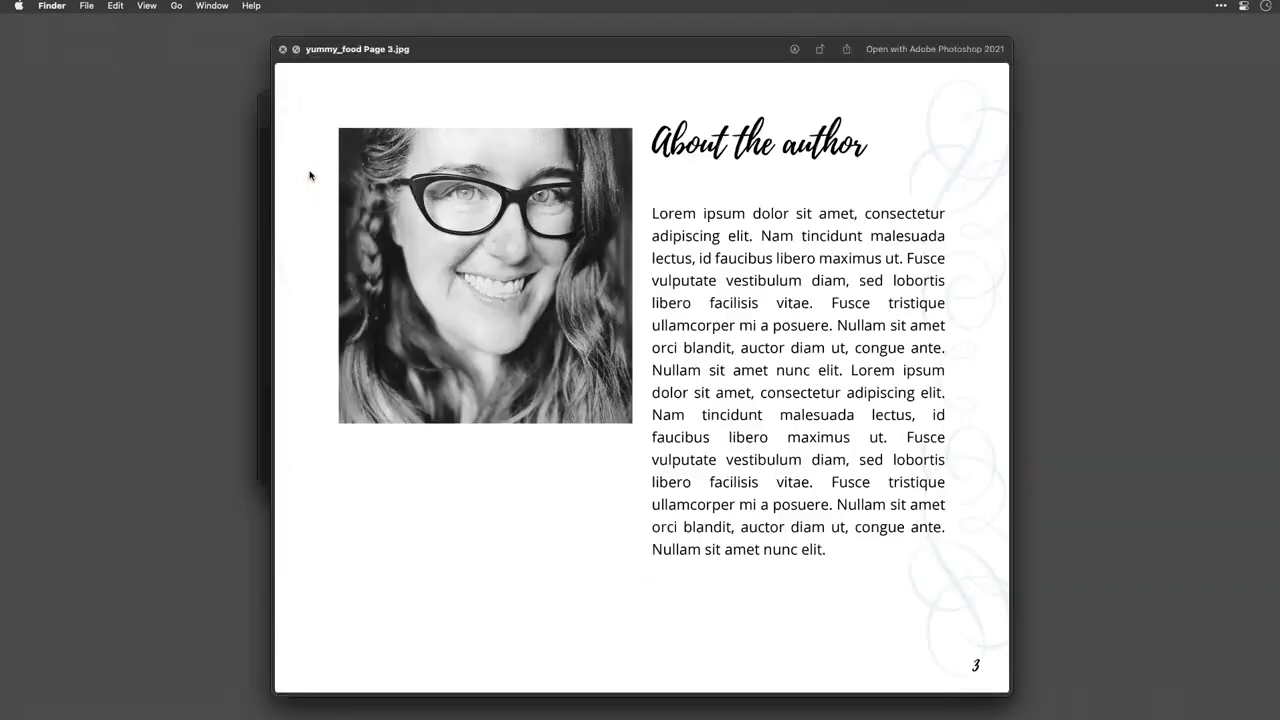
key(Right)
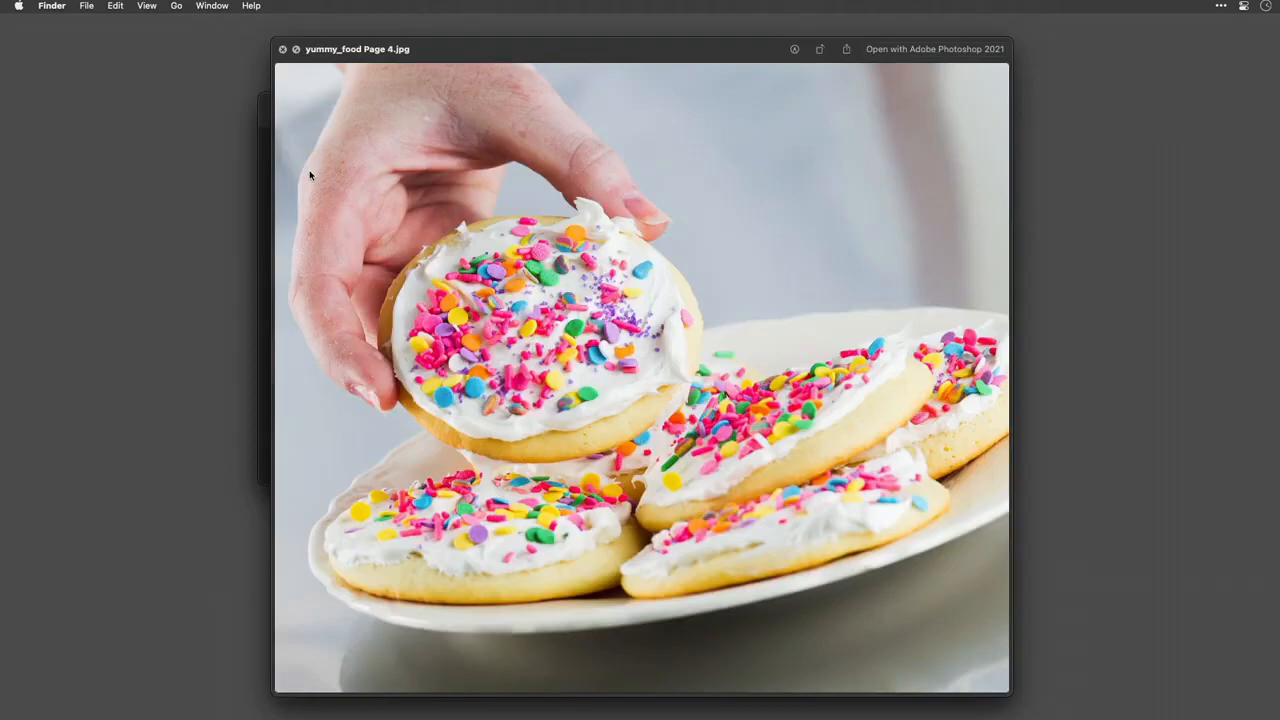
key(Right)
key(Right)
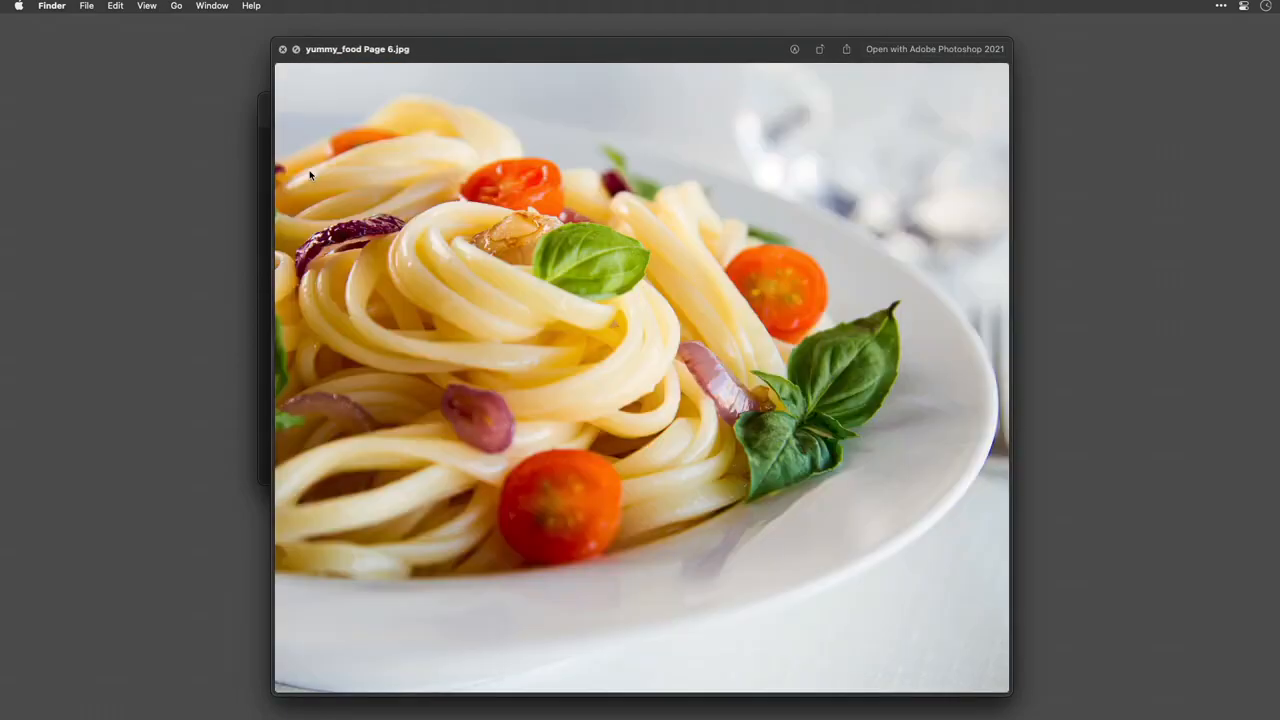